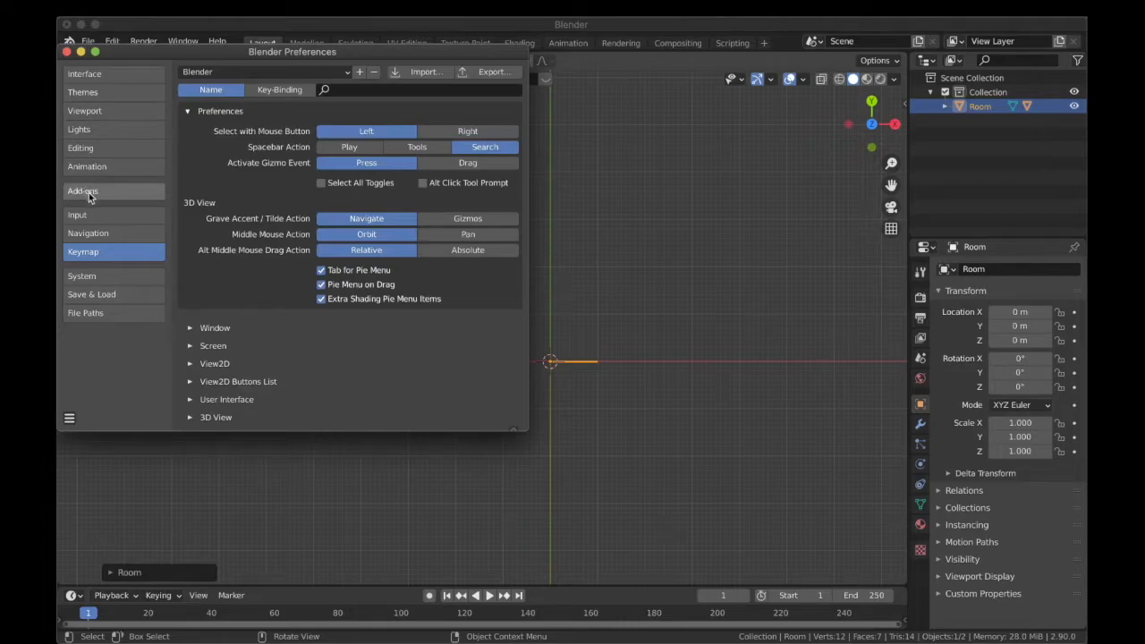
# Search the add-ons for "arc" to check the Archimesh add-on, and close the preferences.
pyautogui.click(460, 87)
pyautogui.write('arc')
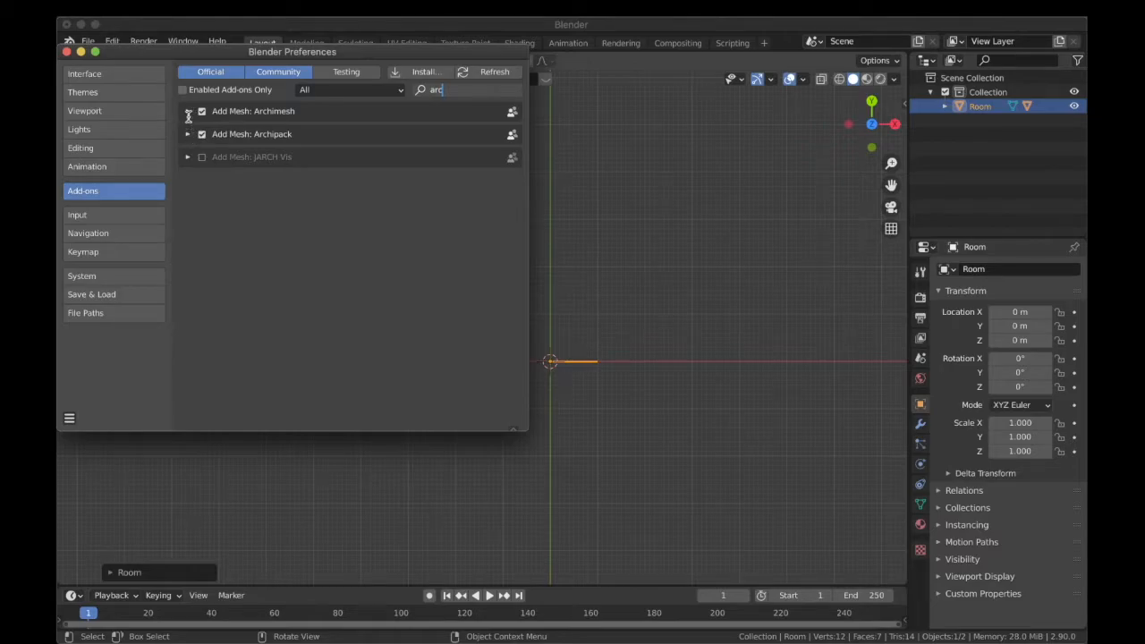
pyautogui.click(66, 51)
# Open the Archimesh room settings and set the wall thickness to 0.15.
pyautogui.keyDown('shift'); pyautogui.moveTo(413, 299); pyautogui.dragTo(251, 229, button='middle'); pyautogui.keyUp('shift')
pyautogui.keyDown('shift'); pyautogui.moveTo(462, 299); pyautogui.dragTo(529, 323, button='middle'); pyautogui.keyUp('shift')
pyautogui.press('n')
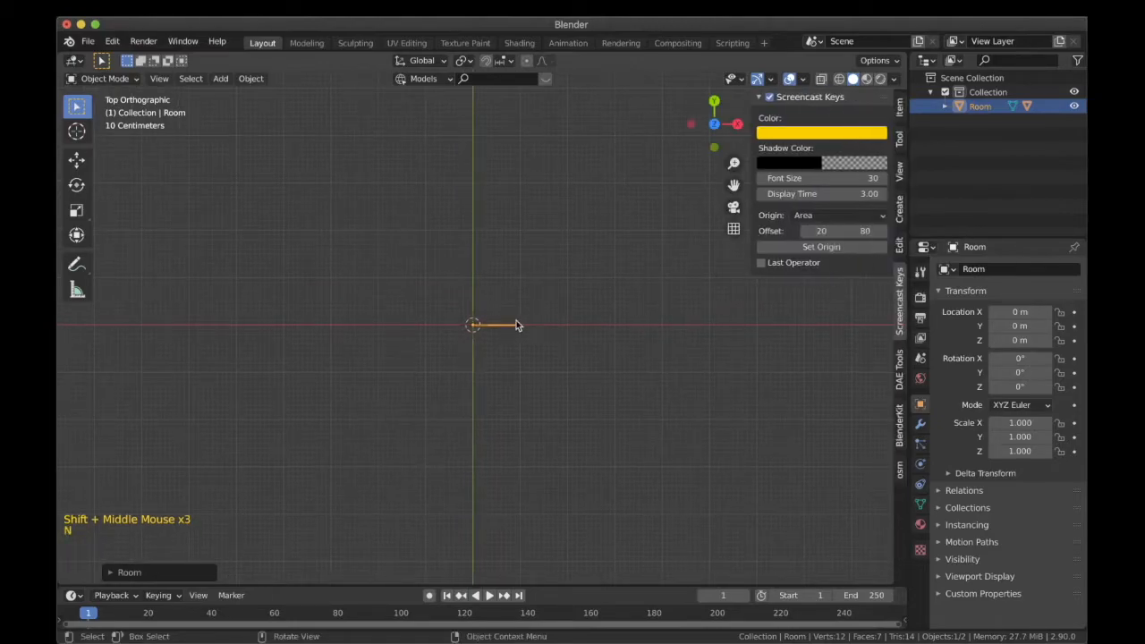
pyautogui.click(900, 214)
pyautogui.scroll(2, 572, 304)
pyautogui.keyDown('shift'); pyautogui.moveTo(573, 265); pyautogui.dragTo(592, 261, button='middle'); pyautogui.keyUp('shift')
pyautogui.keyDown('shift'); pyautogui.scroll(2, 626, 232); pyautogui.keyUp('shift')
pyautogui.scroll(1, 662, 206)
pyautogui.click(823, 156)
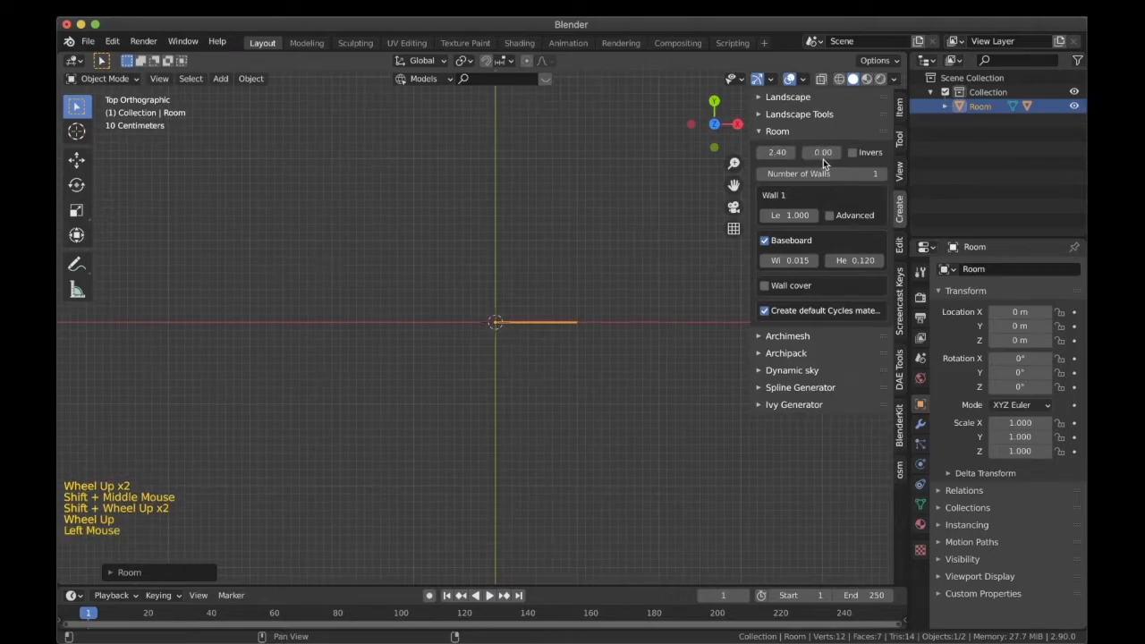
pyautogui.click(822, 155)
pyautogui.write('0')
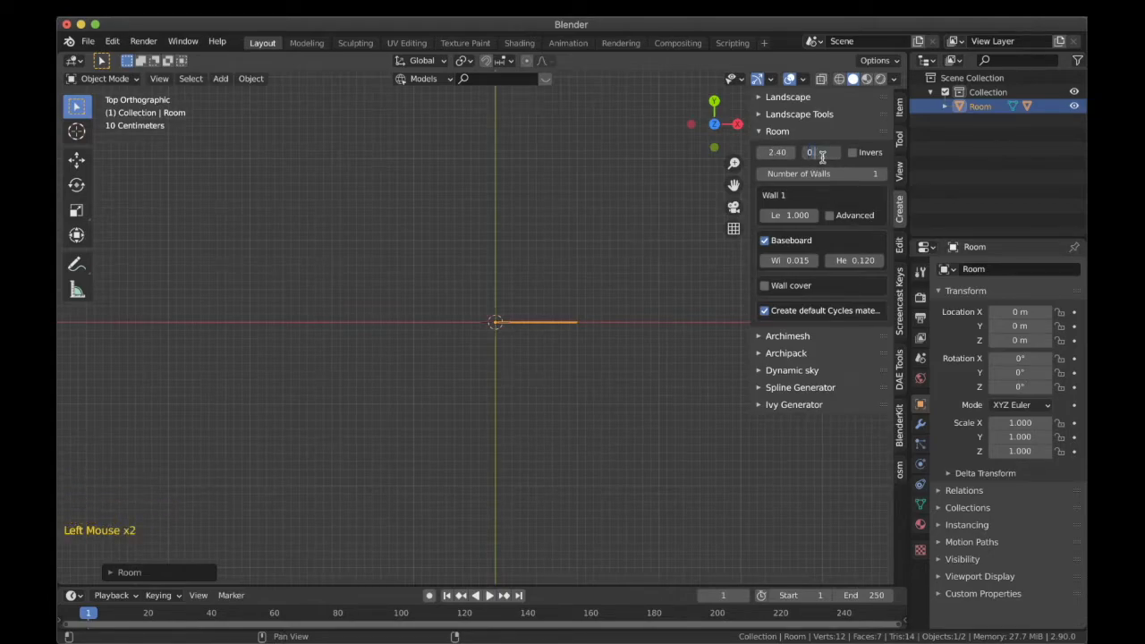
pyautogui.press('Return')
# Set the room's wall height to 6.00.
pyautogui.scroll(2, 582, 323)
pyautogui.keyDown('shift'); pyautogui.moveTo(582, 323); pyautogui.dragTo(463, 346, button='middle'); pyautogui.keyUp('shift')
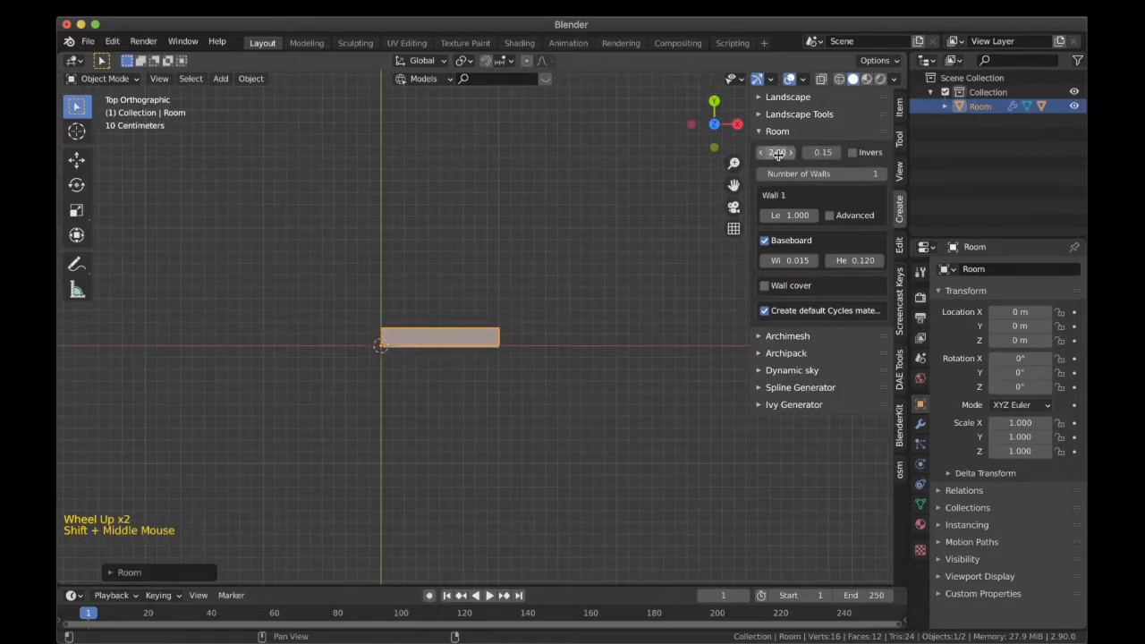
pyautogui.click(777, 153)
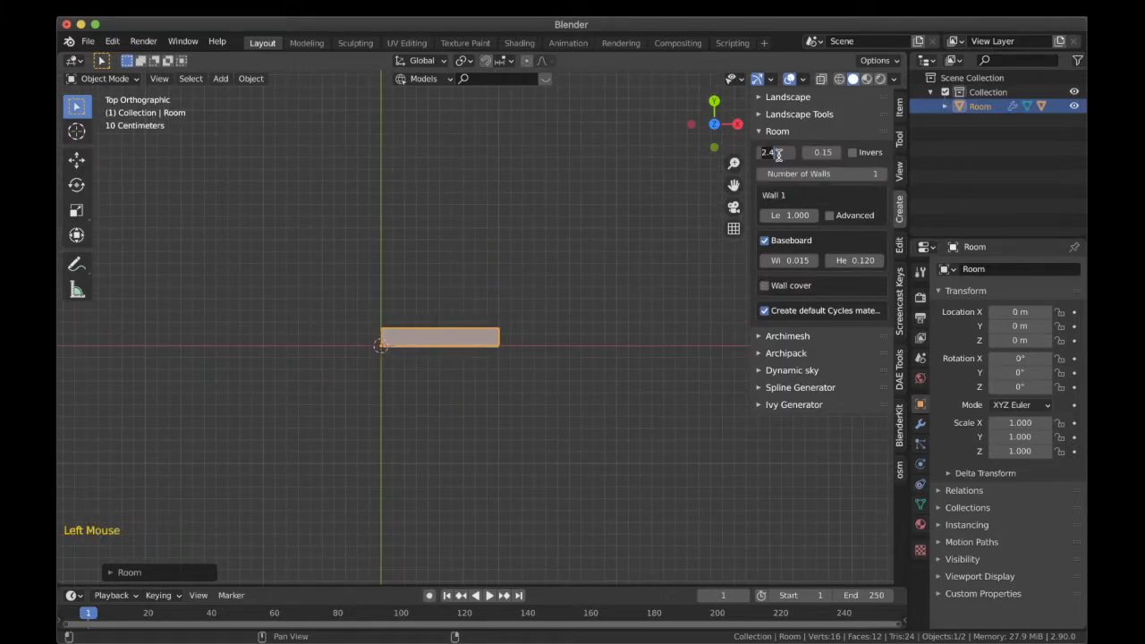
pyautogui.write('6')
pyautogui.press('Return')
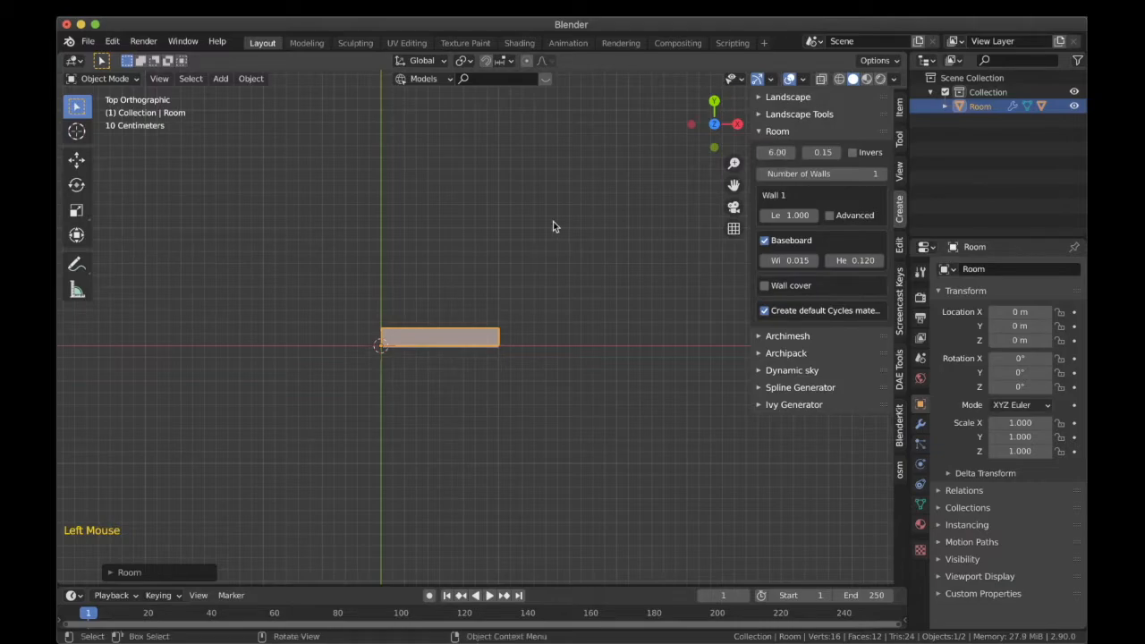
# Set the length of Wall 1 to 6.
pyautogui.scroll(-2, 539, 276)
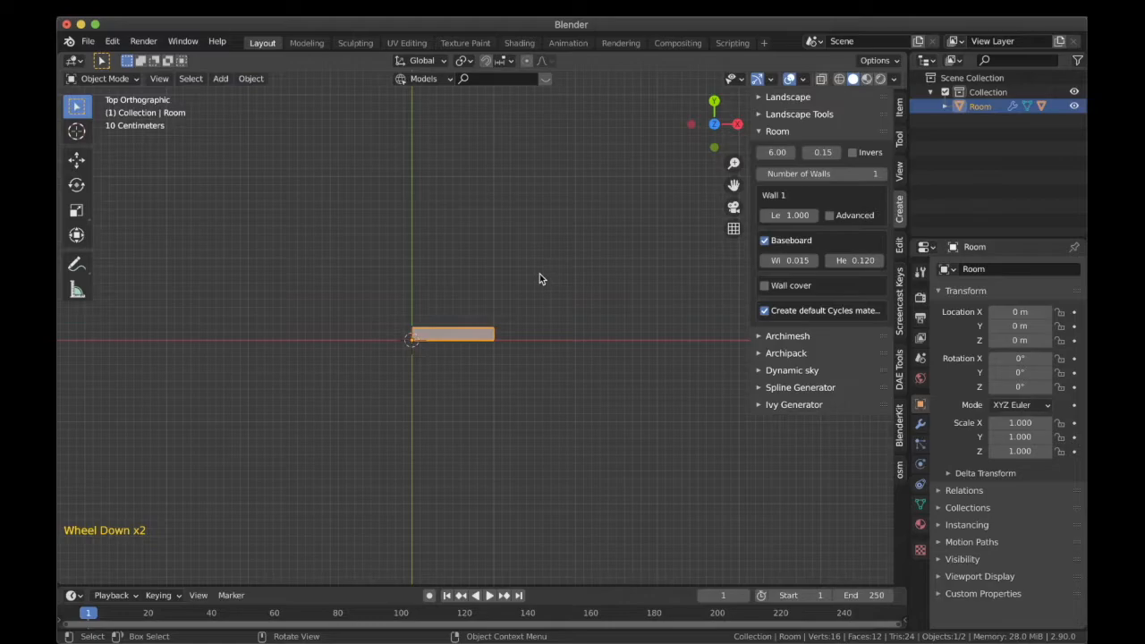
pyautogui.keyDown('shift'); pyautogui.moveTo(539, 277); pyautogui.dragTo(531, 266, button='middle'); pyautogui.keyUp('shift')
pyautogui.scroll(-1, 516, 320)
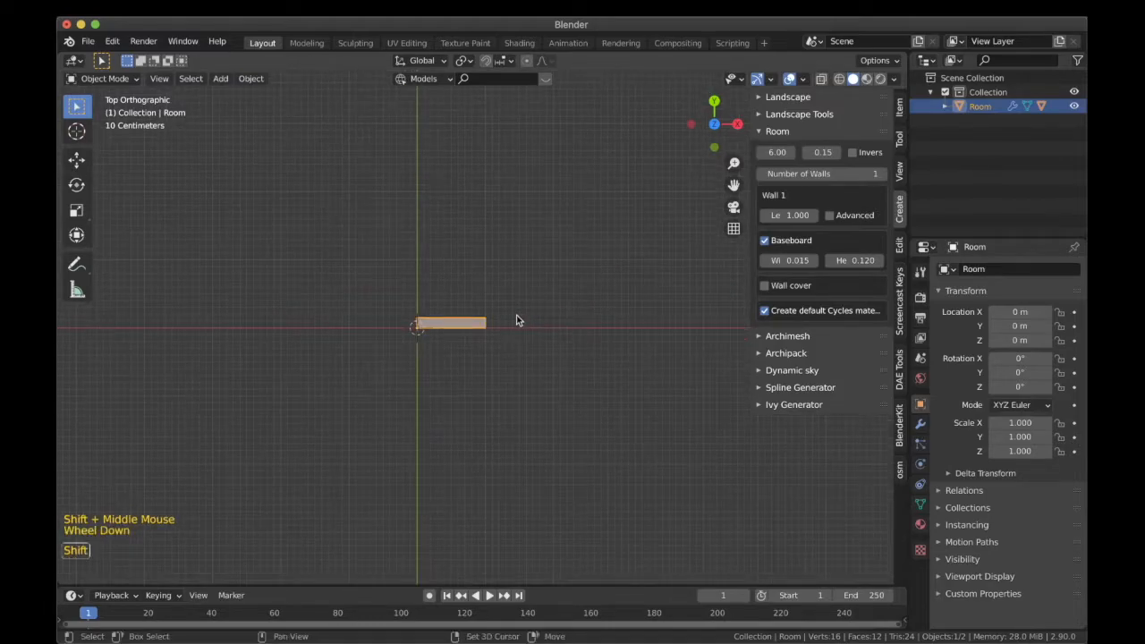
pyautogui.keyDown('shift'); pyautogui.moveTo(516, 321); pyautogui.dragTo(523, 305, button='middle'); pyautogui.keyUp('shift')
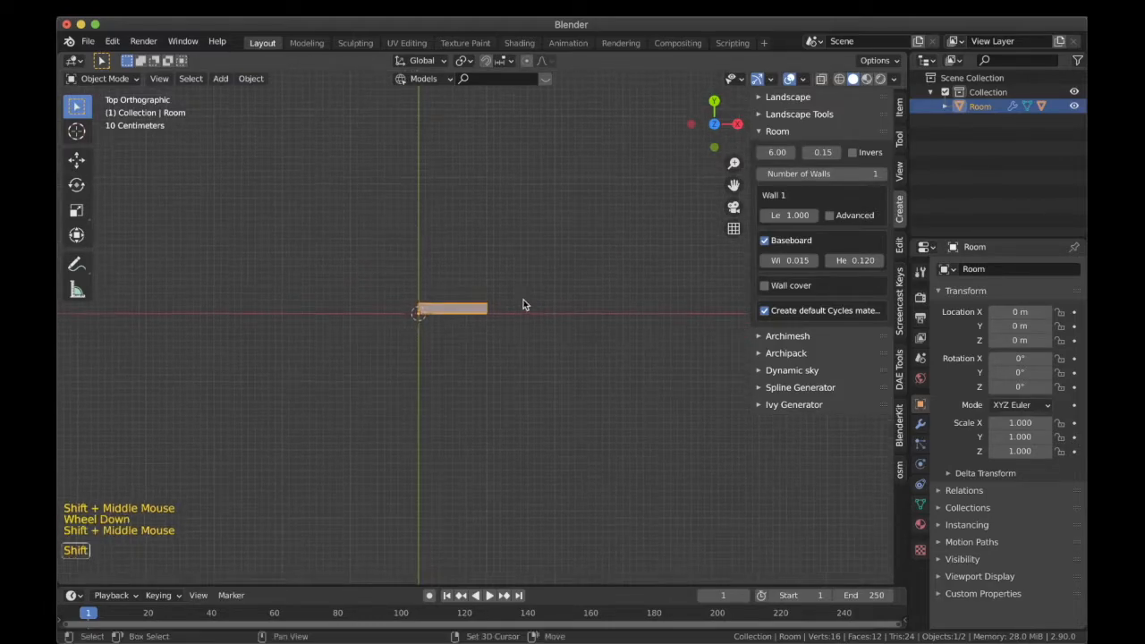
pyautogui.click(795, 215)
pyautogui.write('6')
pyautogui.press('Return')
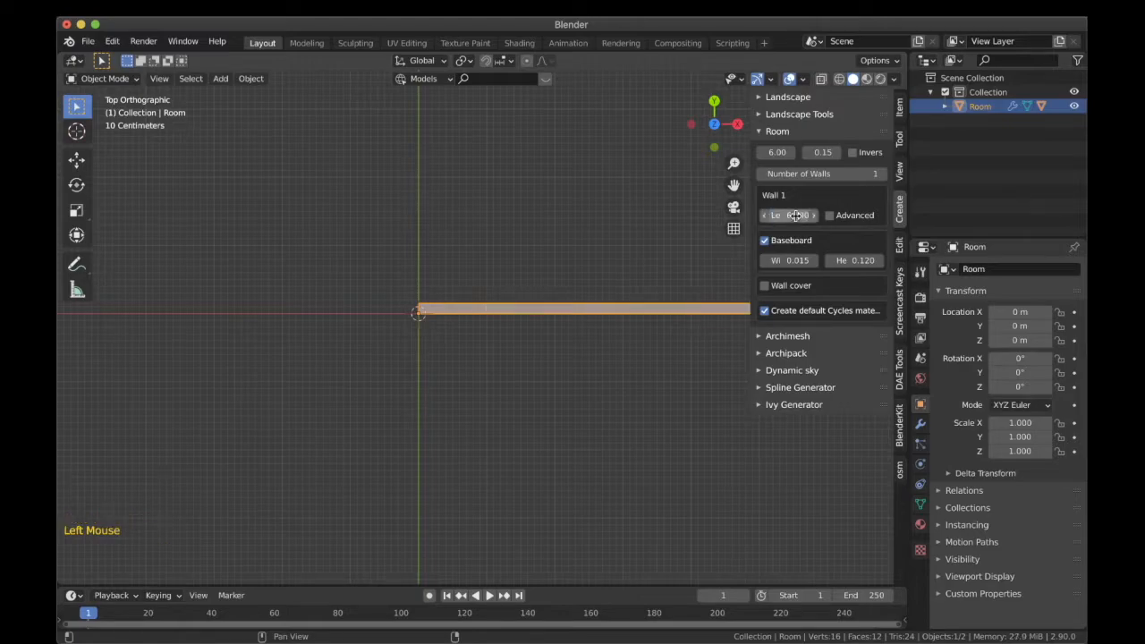
# Add a second wall to the room and set its length to -5.
pyautogui.scroll(-3, 654, 289)
pyautogui.keyDown('shift'); pyautogui.moveTo(654, 289); pyautogui.dragTo(471, 266, button='middle'); pyautogui.keyUp('shift')
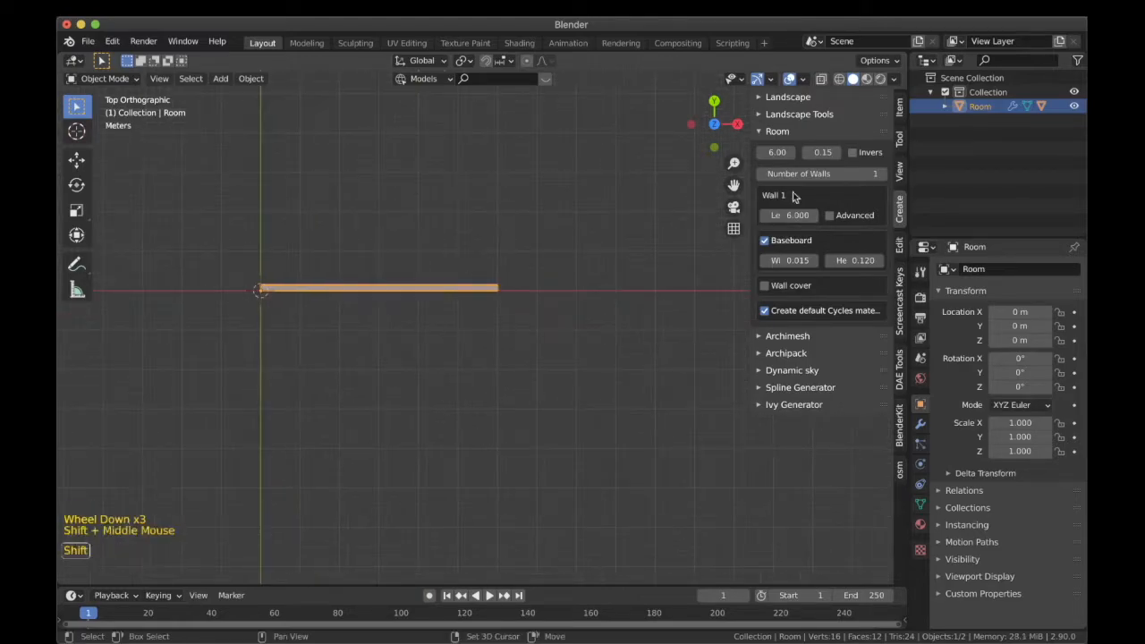
pyautogui.click(881, 174)
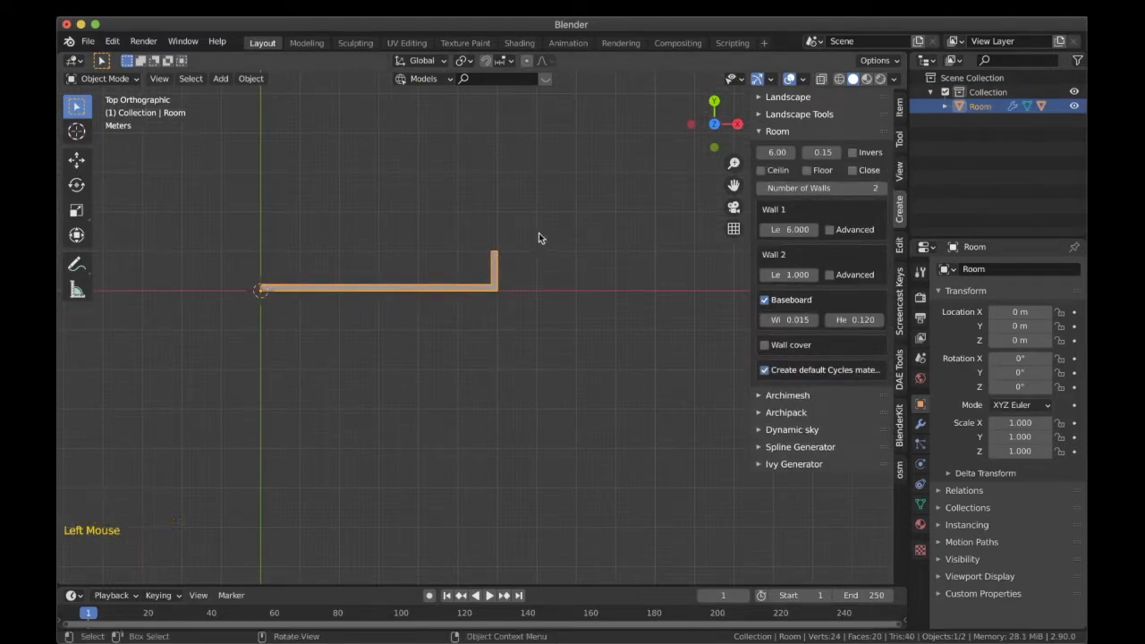
pyautogui.click(789, 274)
pyautogui.write('-5')
pyautogui.press('Return')
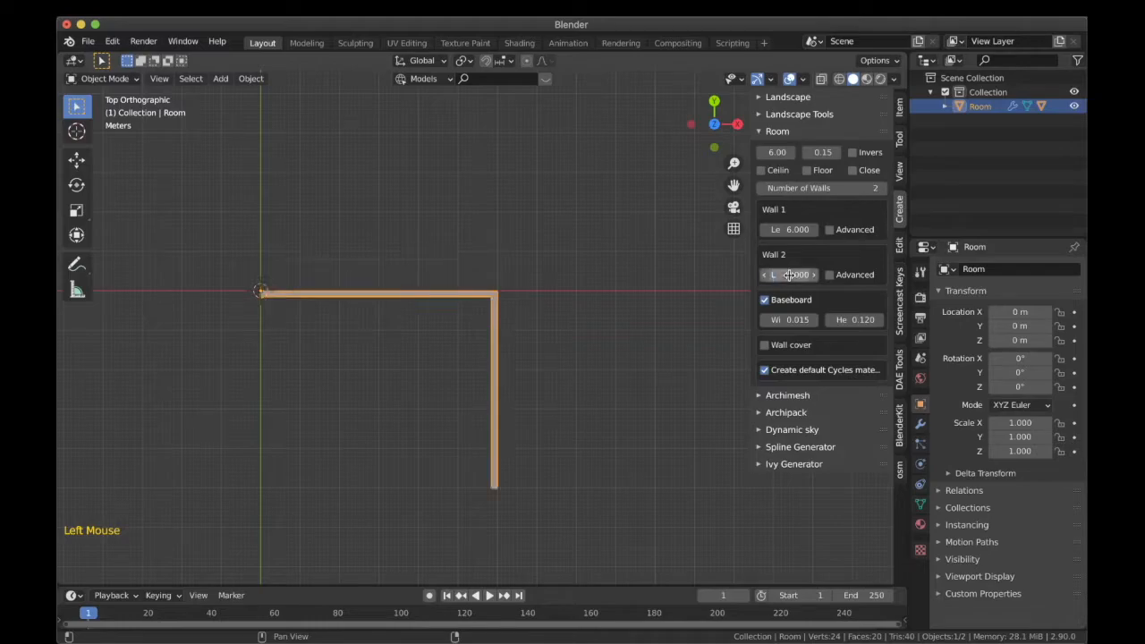
# Add a third wall to the room and set its length to -6.
pyautogui.click(881, 188)
pyautogui.keyDown('shift'); pyautogui.moveTo(669, 338); pyautogui.dragTo(677, 323, button='middle'); pyautogui.keyUp('shift')
pyautogui.click(797, 319)
pyautogui.write('-6')
pyautogui.press('Return')
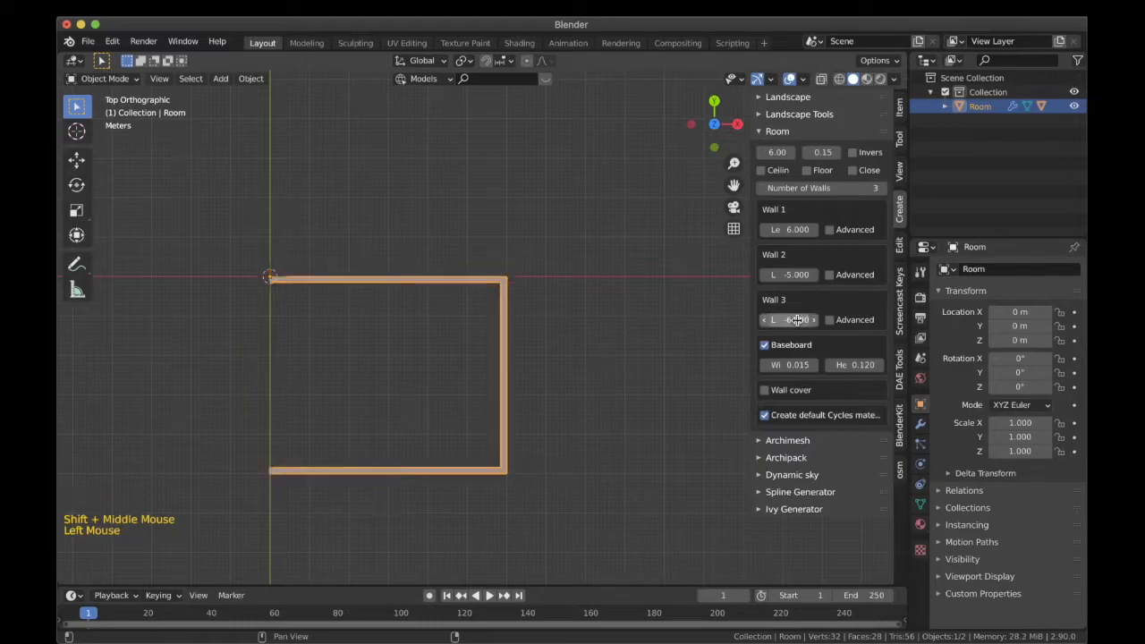
# Close the room's wall outline and add a floor.
pyautogui.click(855, 171)
pyautogui.keyDown('shift'); pyautogui.moveTo(537, 184); pyautogui.dragTo(577, 184, button='middle'); pyautogui.keyUp('shift')
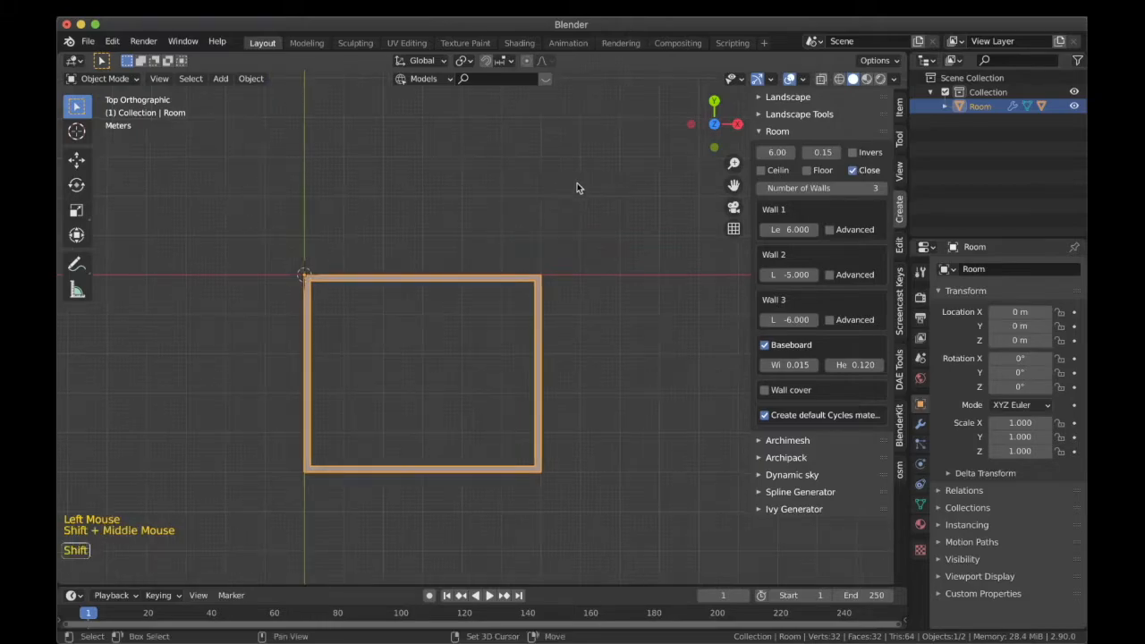
pyautogui.click(810, 173)
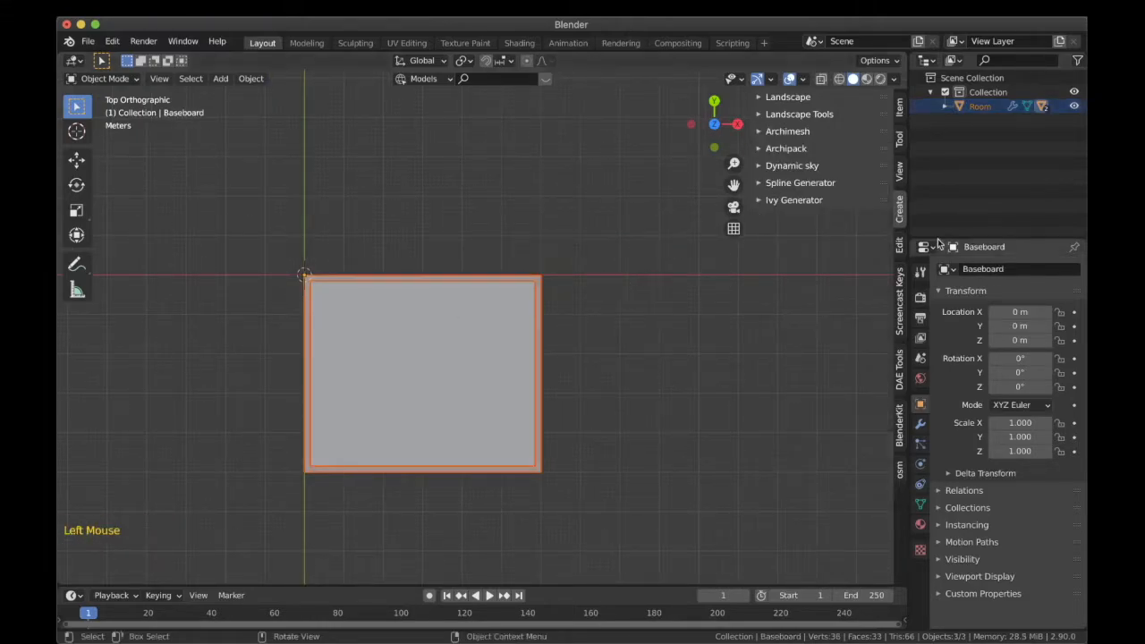
# Try adding a ceiling to the room, and remove it again.
pyautogui.moveTo(217, 357); pyautogui.dragTo(342, 408, button='middle')
pyautogui.scroll(-2, 308, 253)
pyautogui.press('n')
pyautogui.press('n')
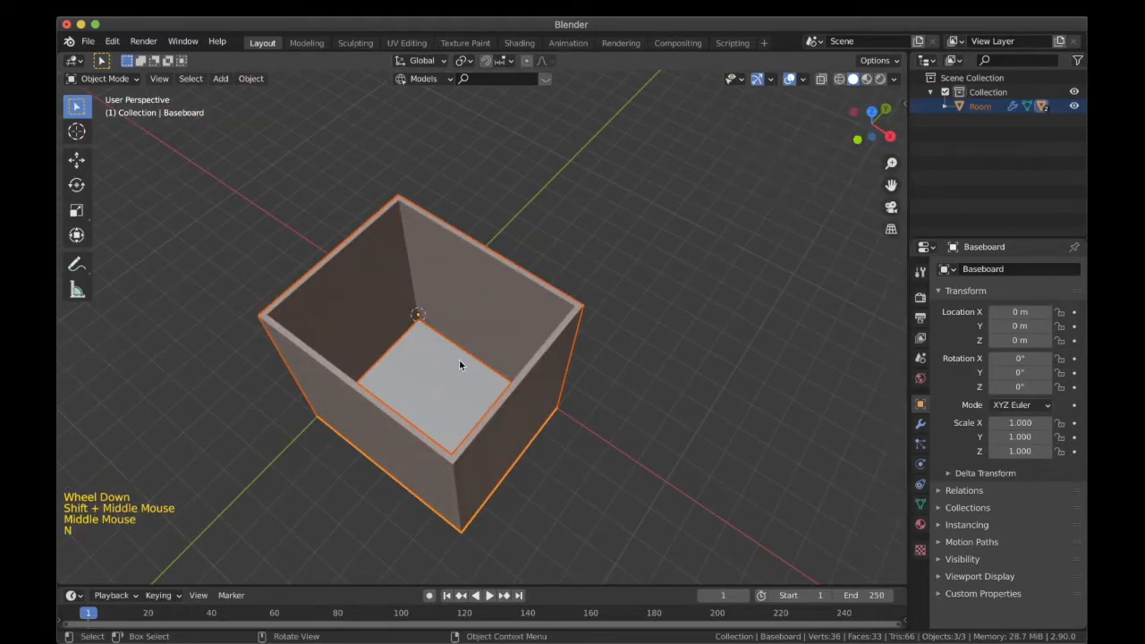
pyautogui.click(475, 291)
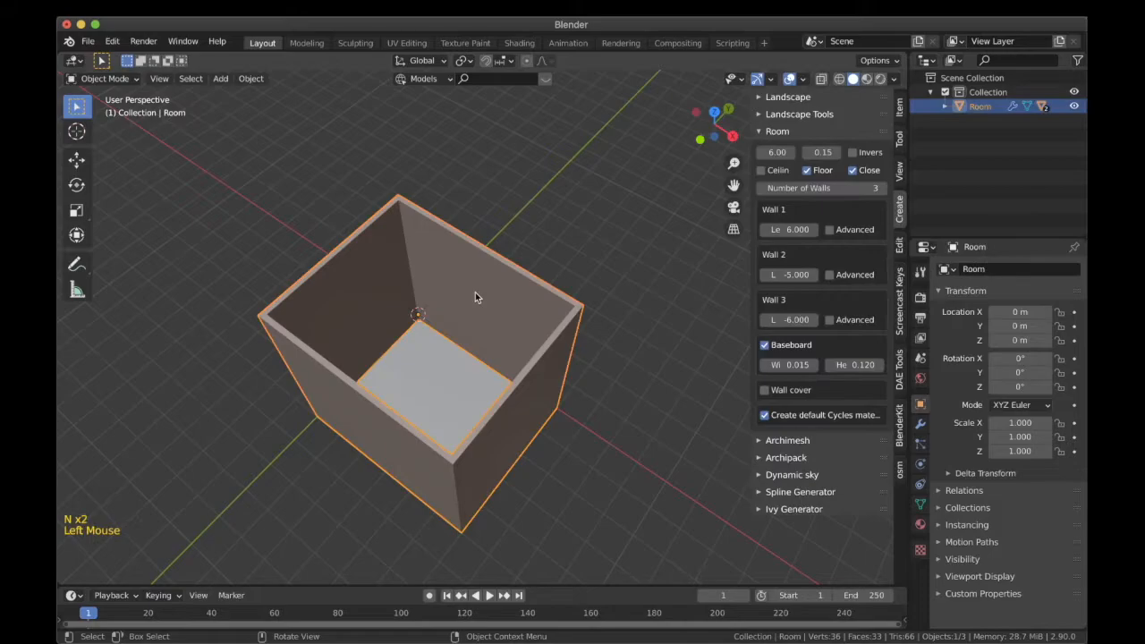
pyautogui.click(761, 170)
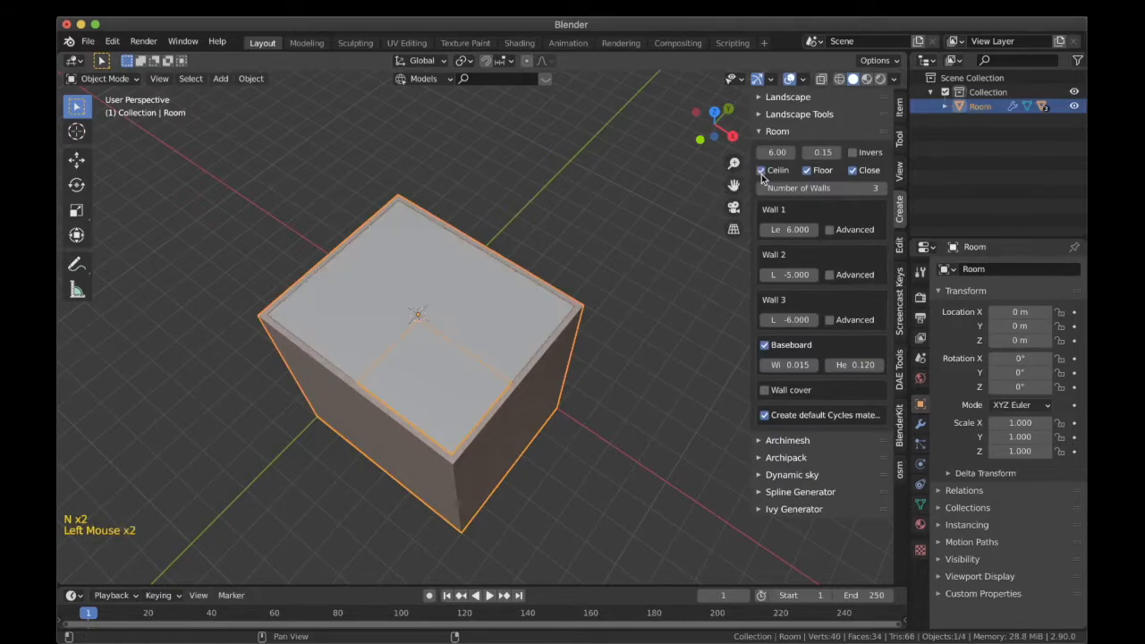
pyautogui.click(379, 251)
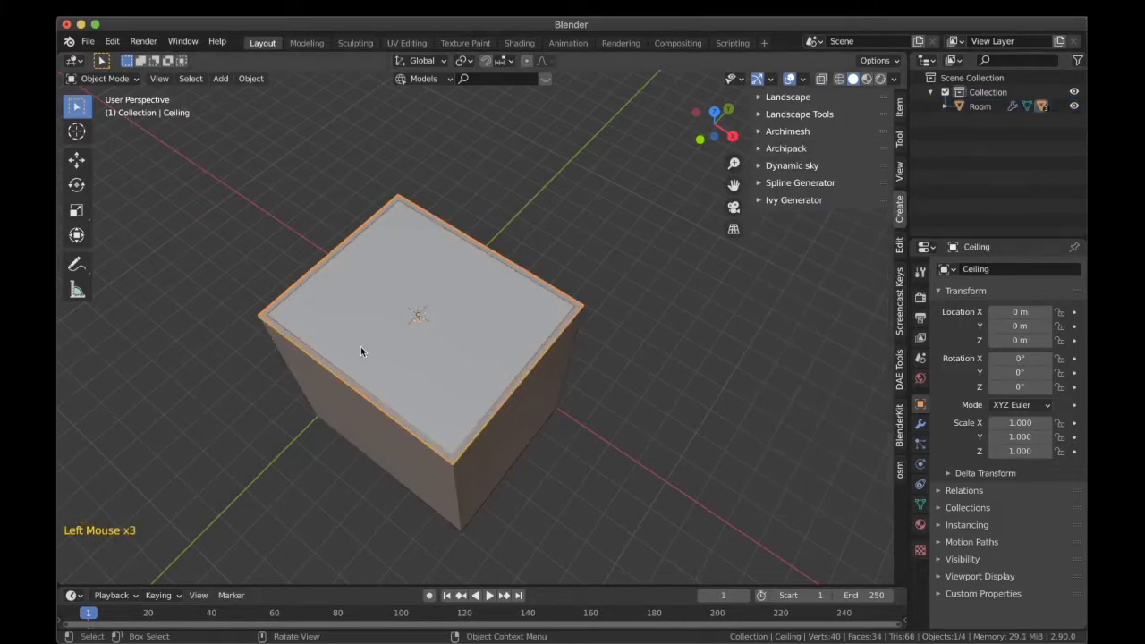
pyautogui.click(428, 462)
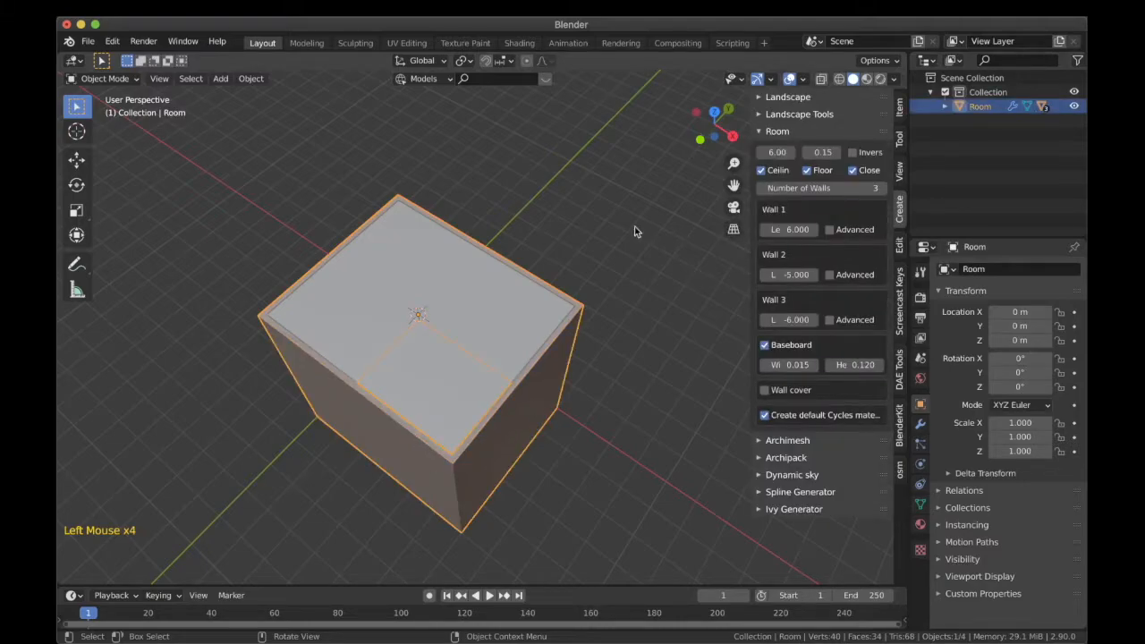
pyautogui.click(761, 170)
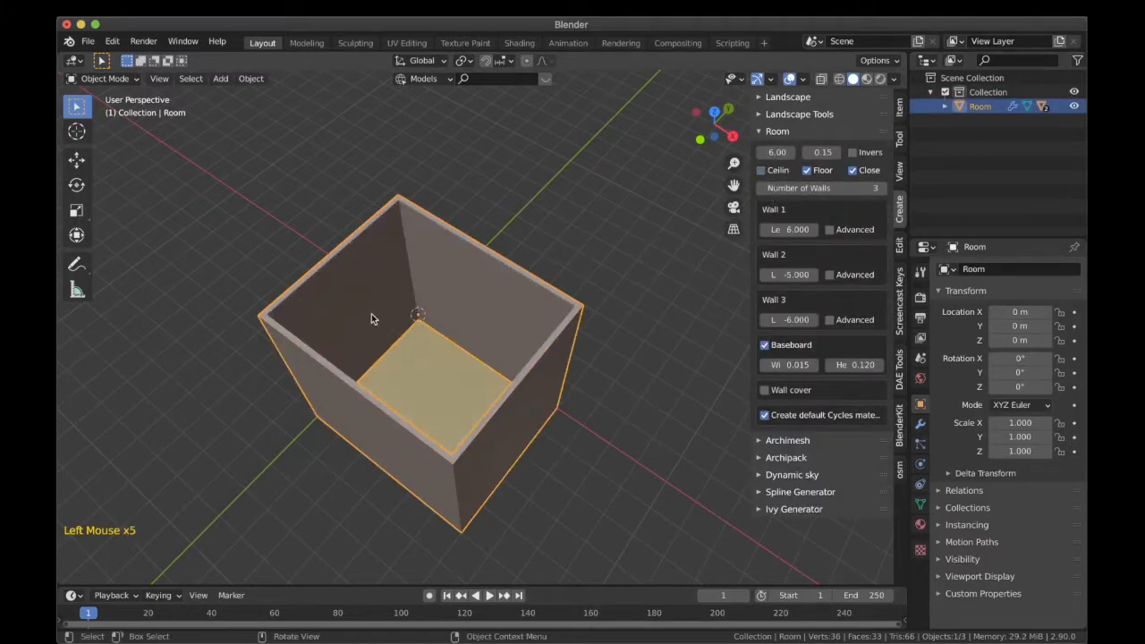
# Hide the room and add a cube mesh at the origin in top view.
pyautogui.scroll(-2, 371, 318)
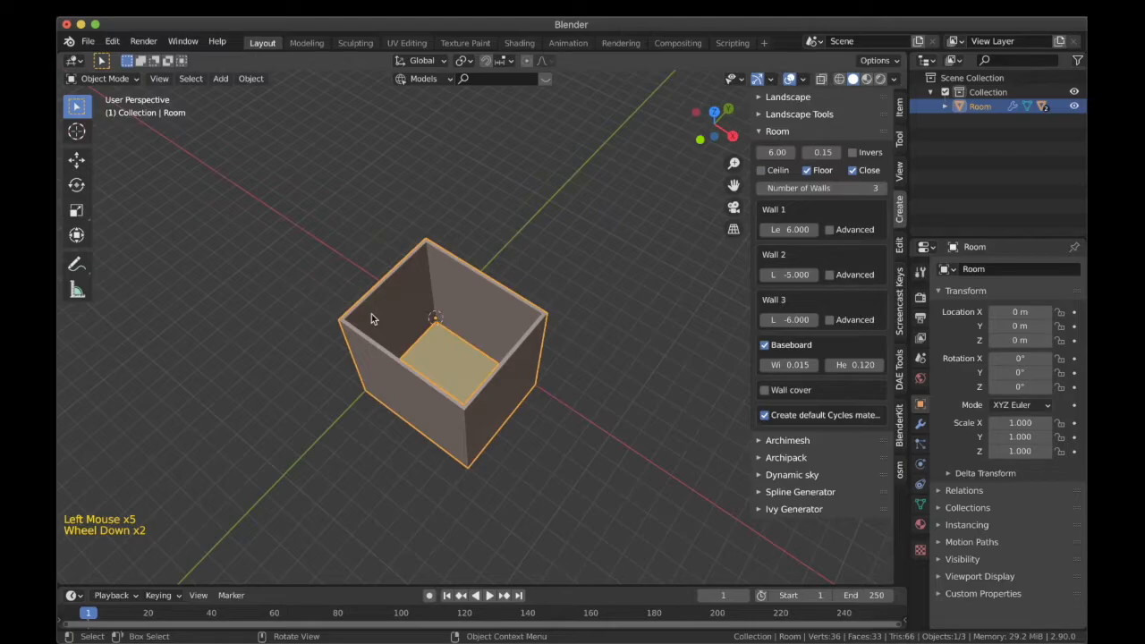
pyautogui.press('KP_7')
pyautogui.keyDown('shift'); pyautogui.moveTo(601, 260); pyautogui.dragTo(530, 233, button='middle'); pyautogui.keyUp('shift')
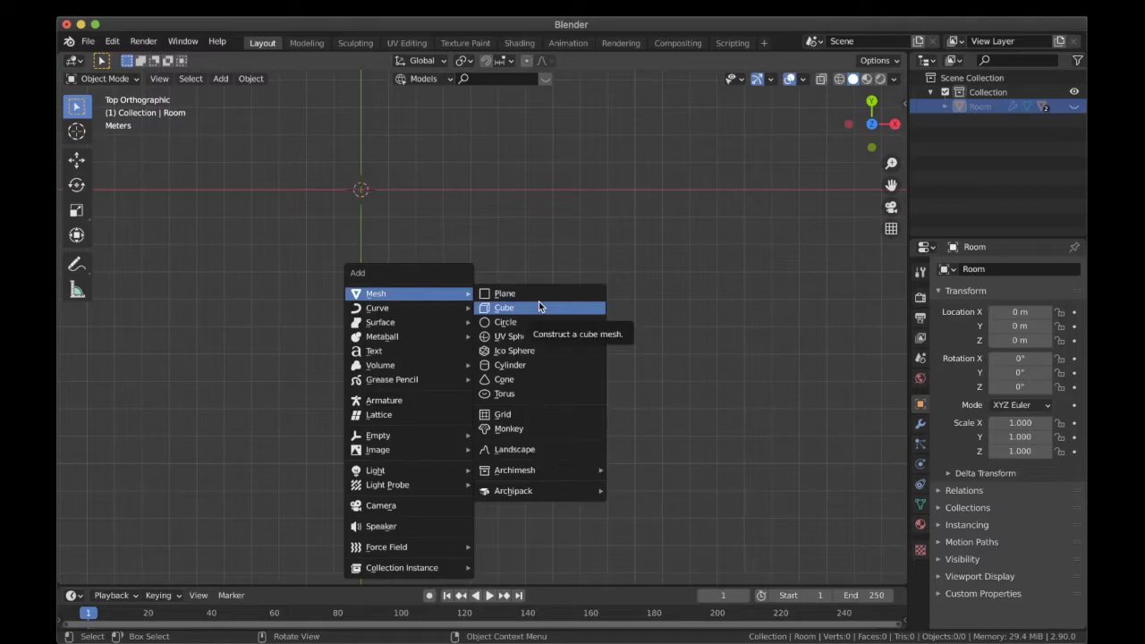
pyautogui.click(540, 307)
# Show the cube's transform values and set its X dimension to 1.5 m.
pyautogui.keyDown('shift'); pyautogui.moveTo(540, 307); pyautogui.dragTo(498, 314, button='middle'); pyautogui.keyUp('shift')
pyautogui.scroll(2, 470, 292)
pyautogui.press('n')
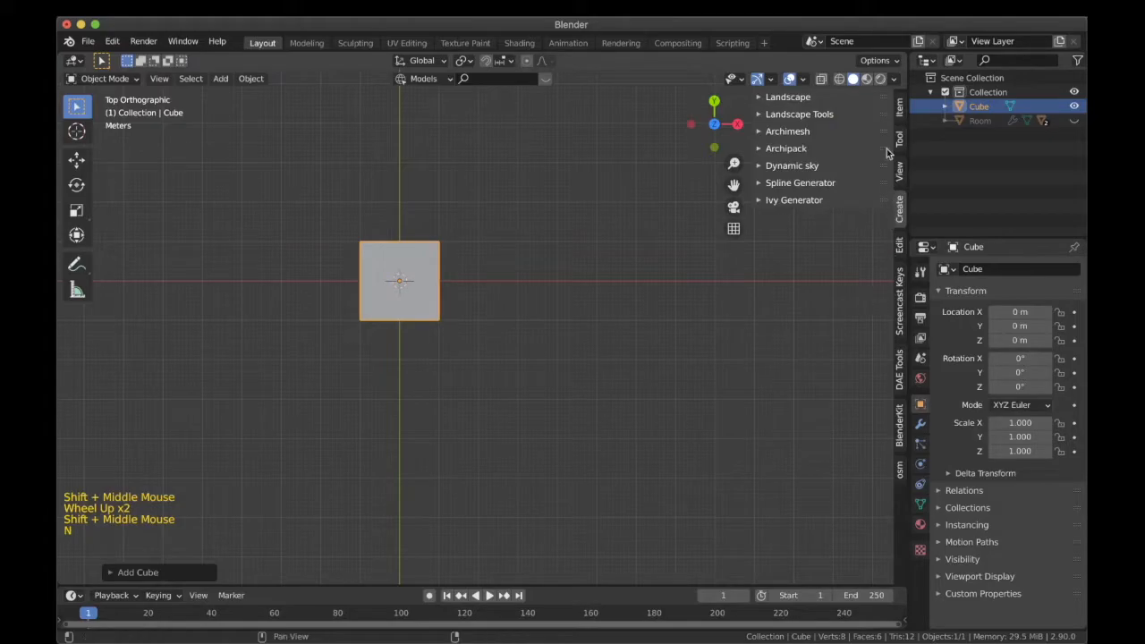
pyautogui.click(898, 112)
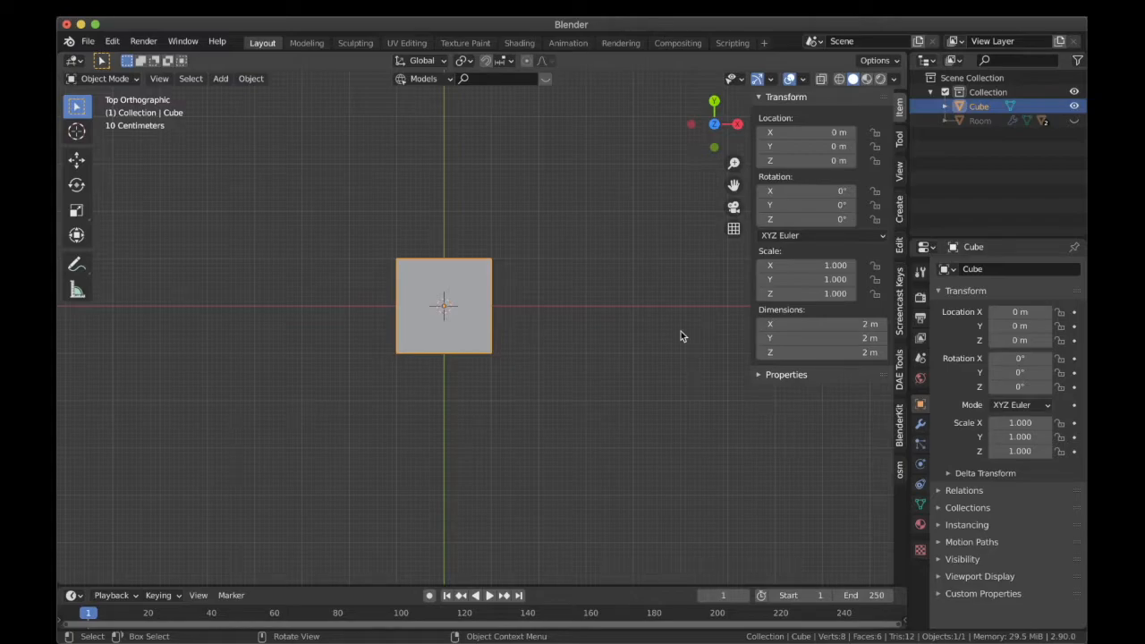
pyautogui.click(798, 323)
pyautogui.write('1.5')
pyautogui.press('Return')
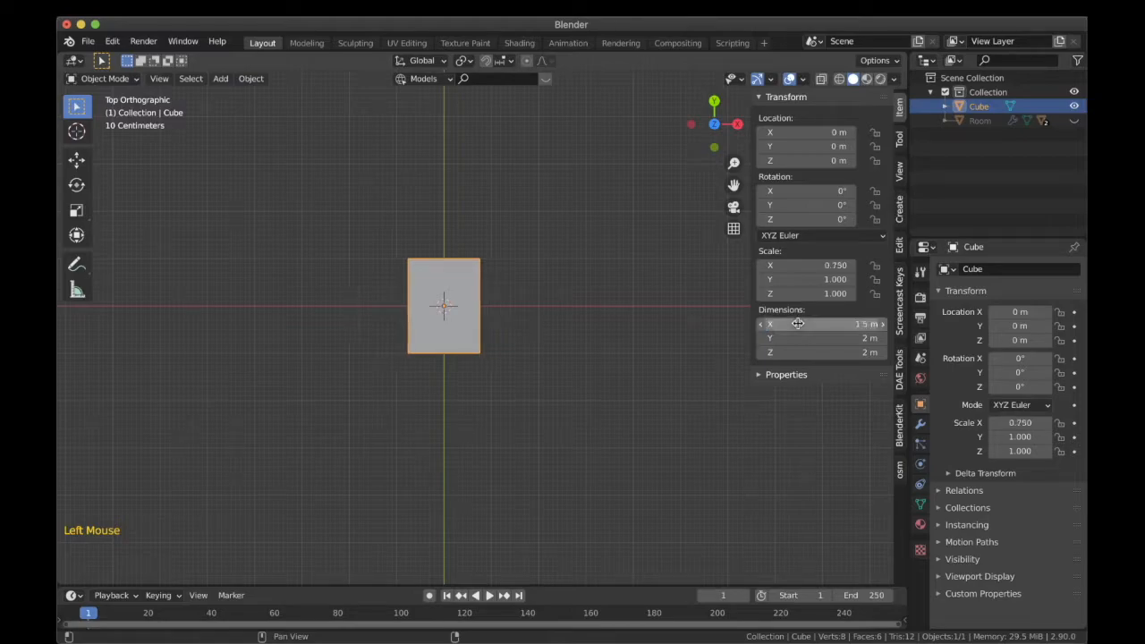
# Set the cube's Y dimension to 0.3 m and its Z dimension to 0.1 m.
pyautogui.doubleClick(796, 338)
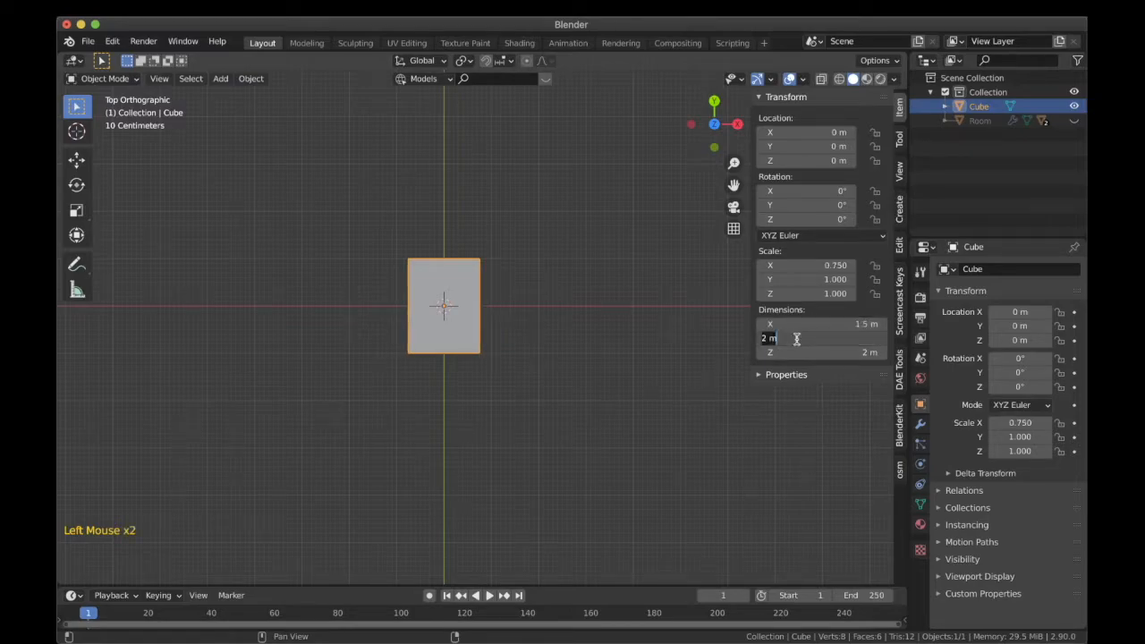
pyautogui.write('0.3')
pyautogui.press('Return')
pyautogui.moveTo(841, 430); pyautogui.dragTo(827, 370, button='middle')
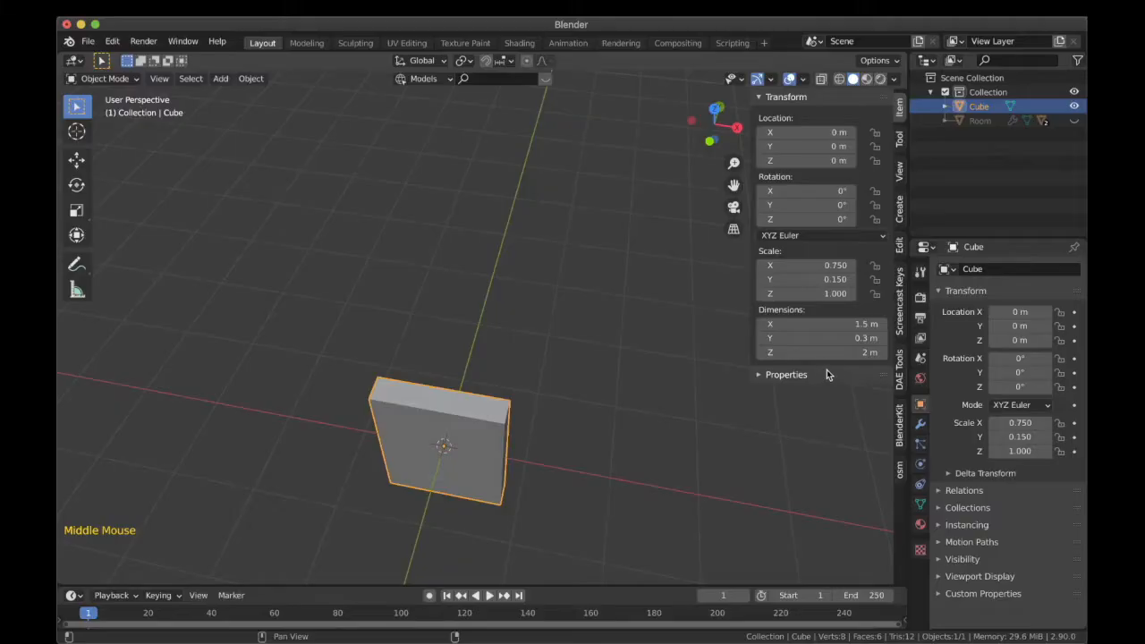
pyautogui.click(827, 356)
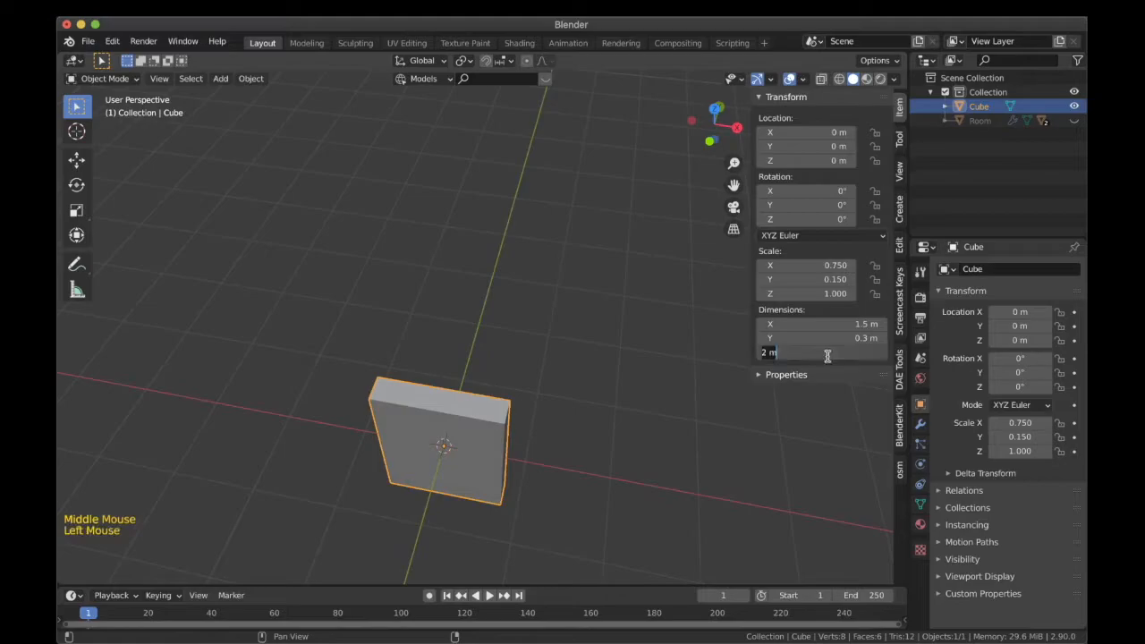
pyautogui.write('0.1')
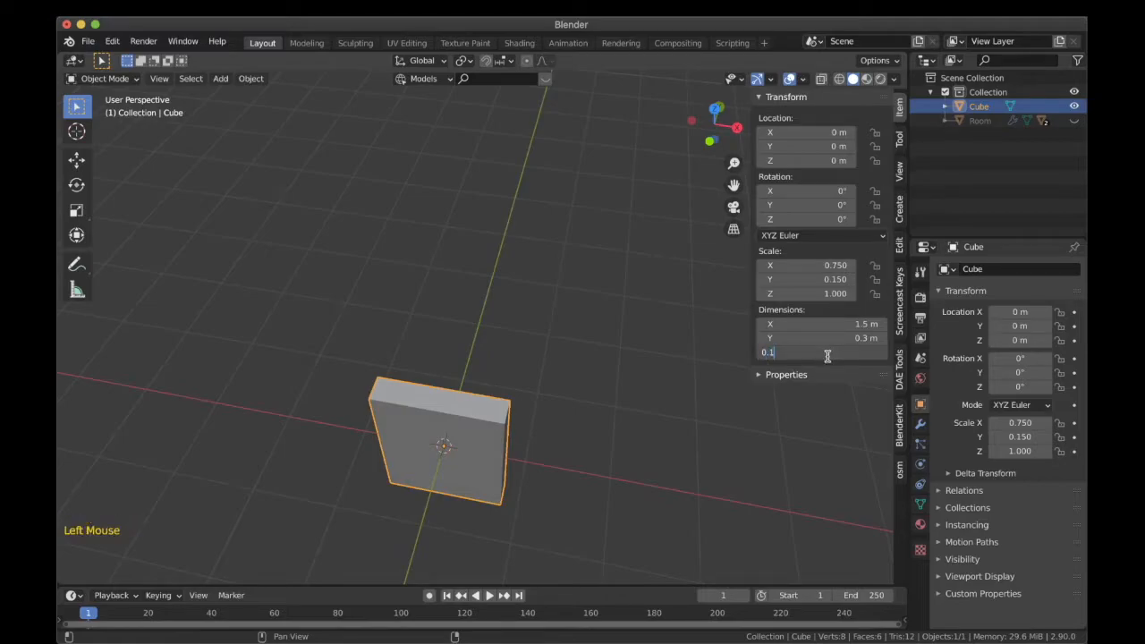
pyautogui.press('Return')
# Examine the resized cube from above and from the side.
pyautogui.moveTo(573, 352); pyautogui.dragTo(366, 320, button='middle')
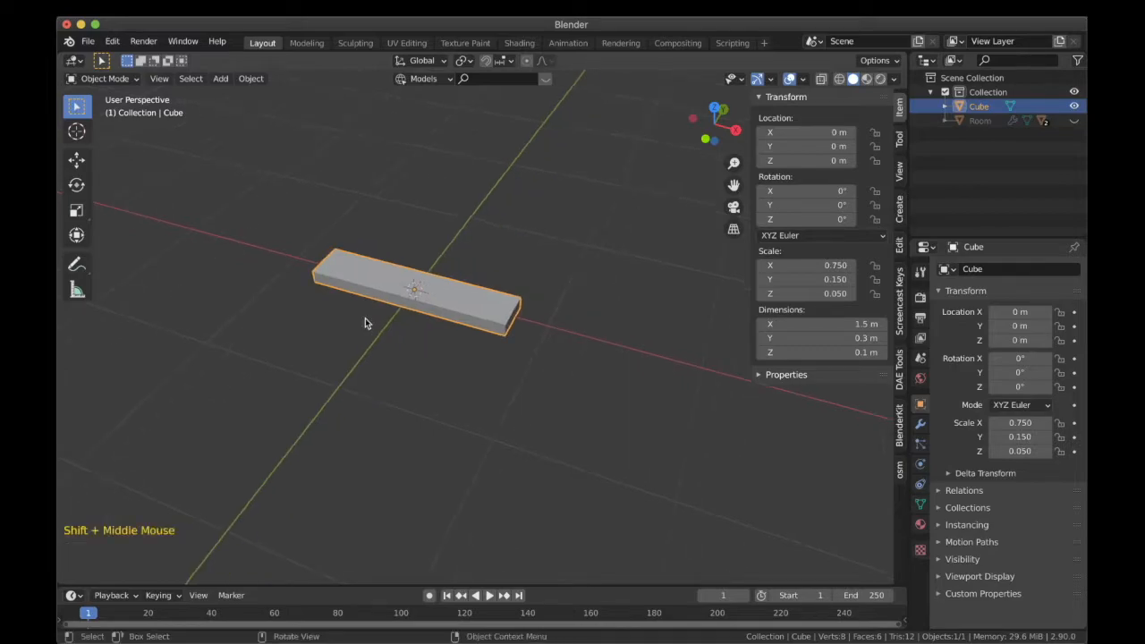
pyautogui.scroll(3, 368, 331)
pyautogui.scroll(7, 376, 349)
pyautogui.scroll(-7, 394, 394)
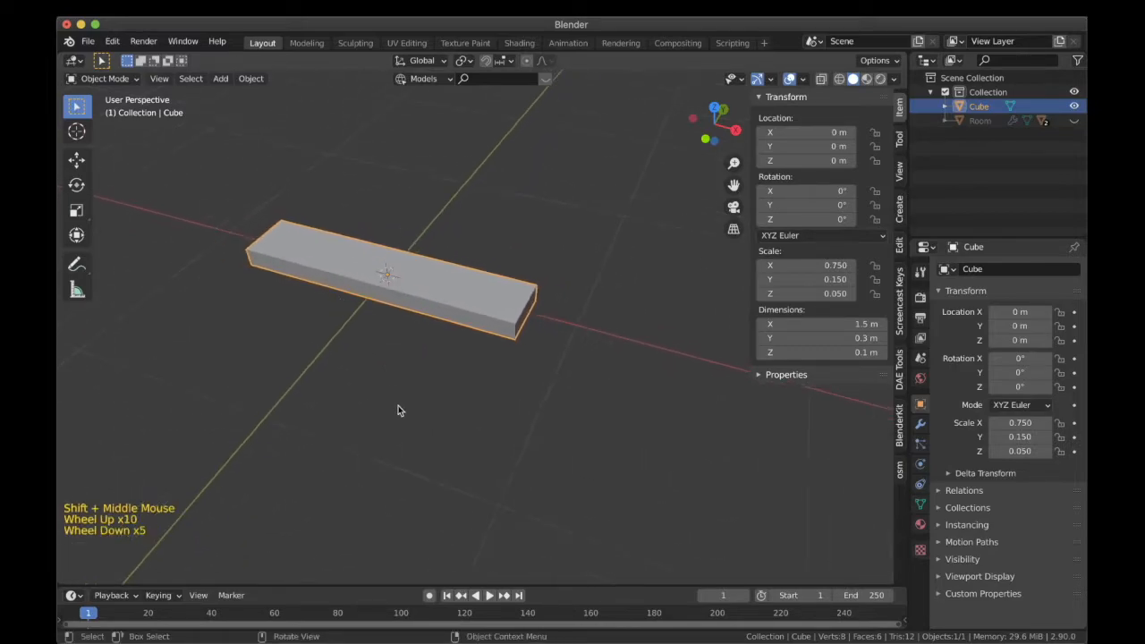
pyautogui.press('n')
pyautogui.scroll(-8, 398, 410)
pyautogui.moveTo(397, 449); pyautogui.dragTo(414, 245, button='middle')
pyautogui.scroll(6, 438, 314)
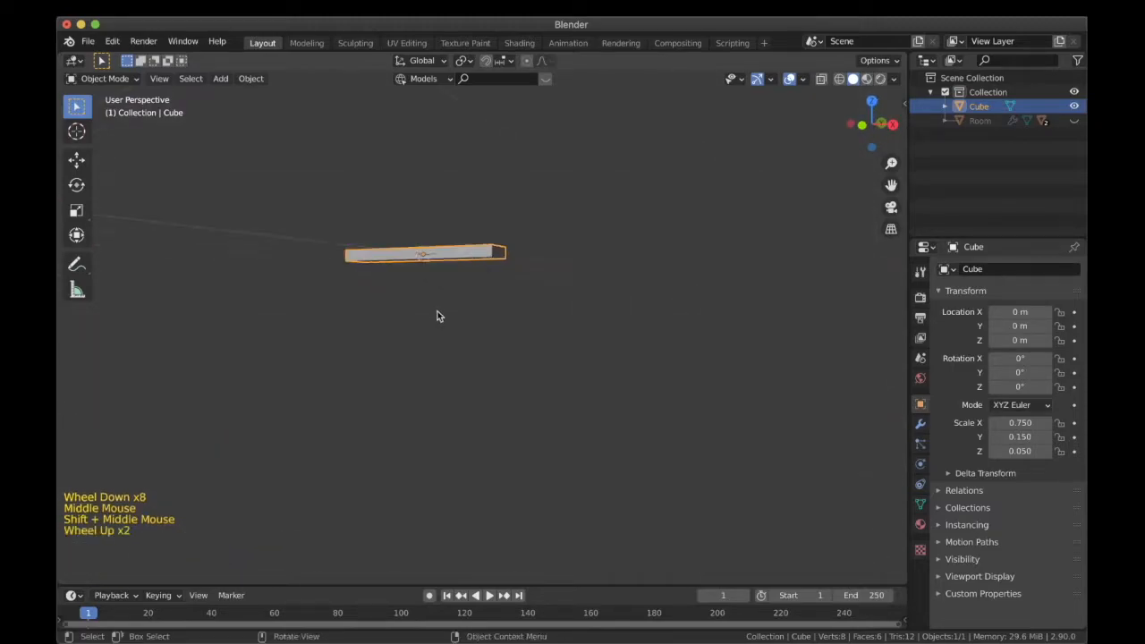
# Enter Edit Mode on the slab and add two centred loop cuts across its length.
pyautogui.scroll(2, 431, 279)
pyautogui.moveTo(467, 365)
pyautogui.keyDown('shift'); pyautogui.mouseDown(button='middle')
pyautogui.moveTo(489, 420)
pyautogui.moveTo(478, 361)
pyautogui.mouseUp(button='middle'); pyautogui.keyUp('shift')
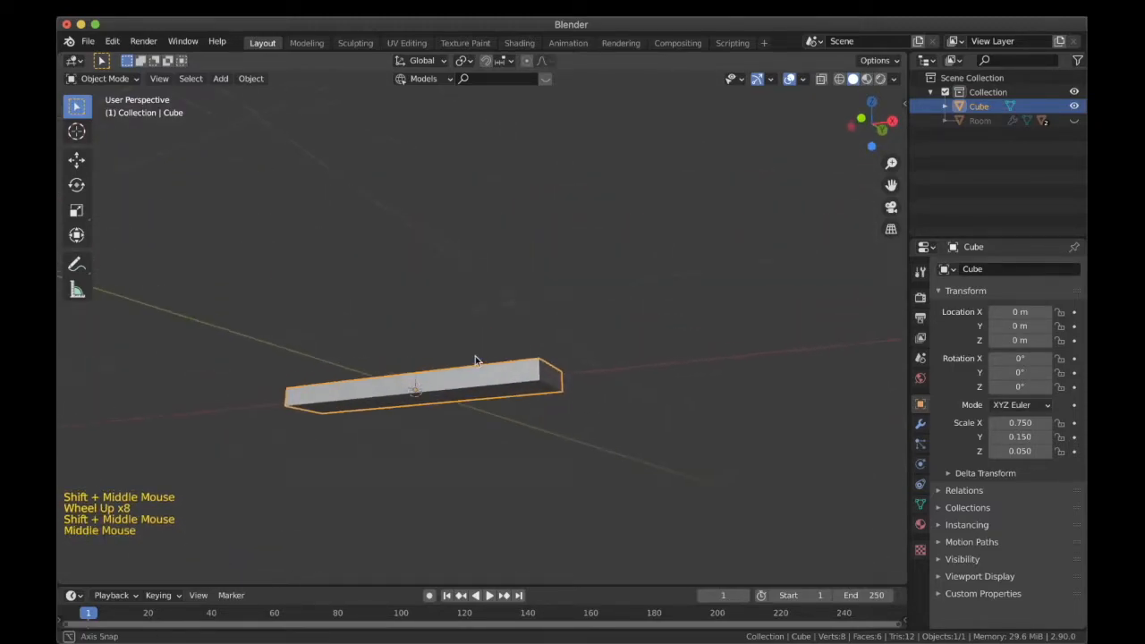
pyautogui.click(481, 379)
pyautogui.press('Tab')
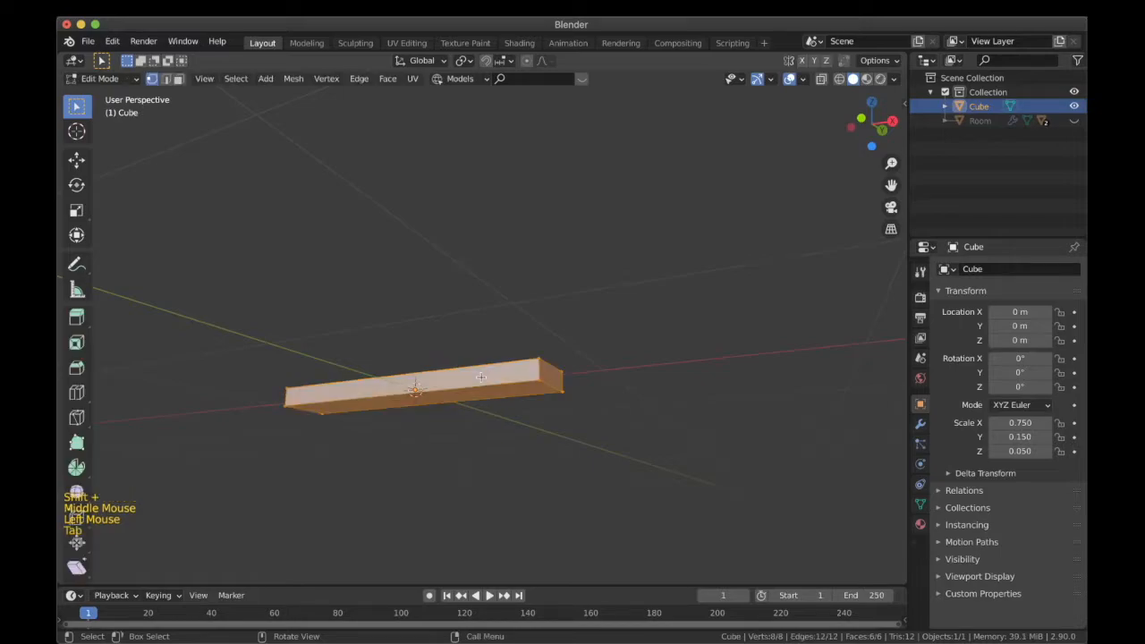
pyautogui.hotkey('ctrl', 'r')
pyautogui.scroll(1, 480, 377)
pyautogui.click(480, 376)
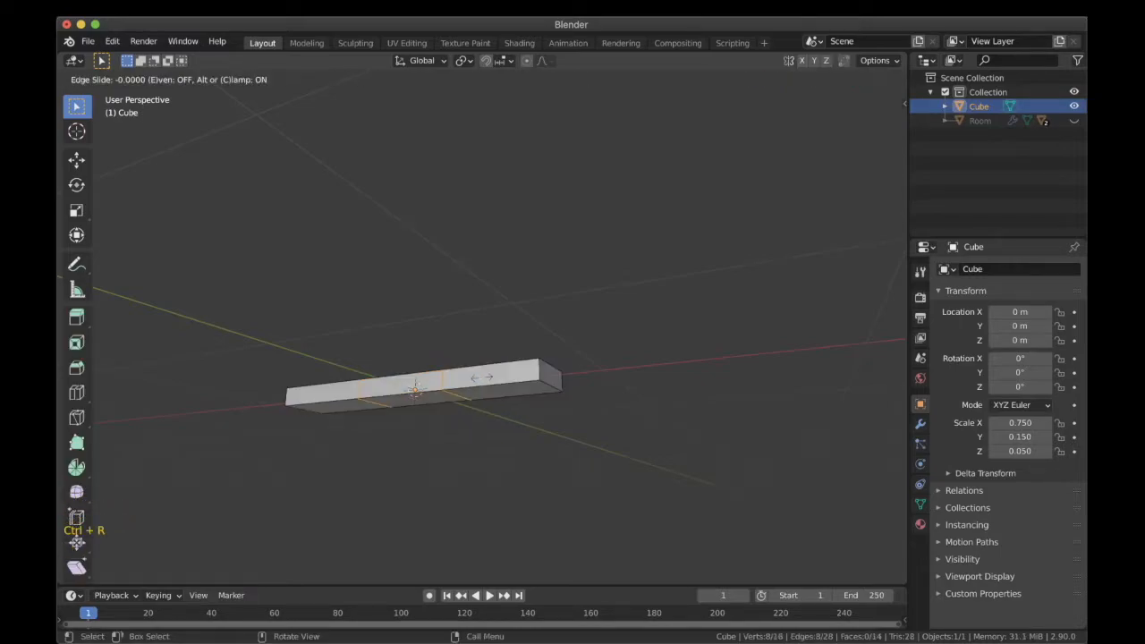
pyautogui.rightClick(481, 376)
# Scale the two crosswise loop cuts outward along X by about 2.6 so they sit near the slab's ends.
pyautogui.press('s')
pyautogui.press('x')
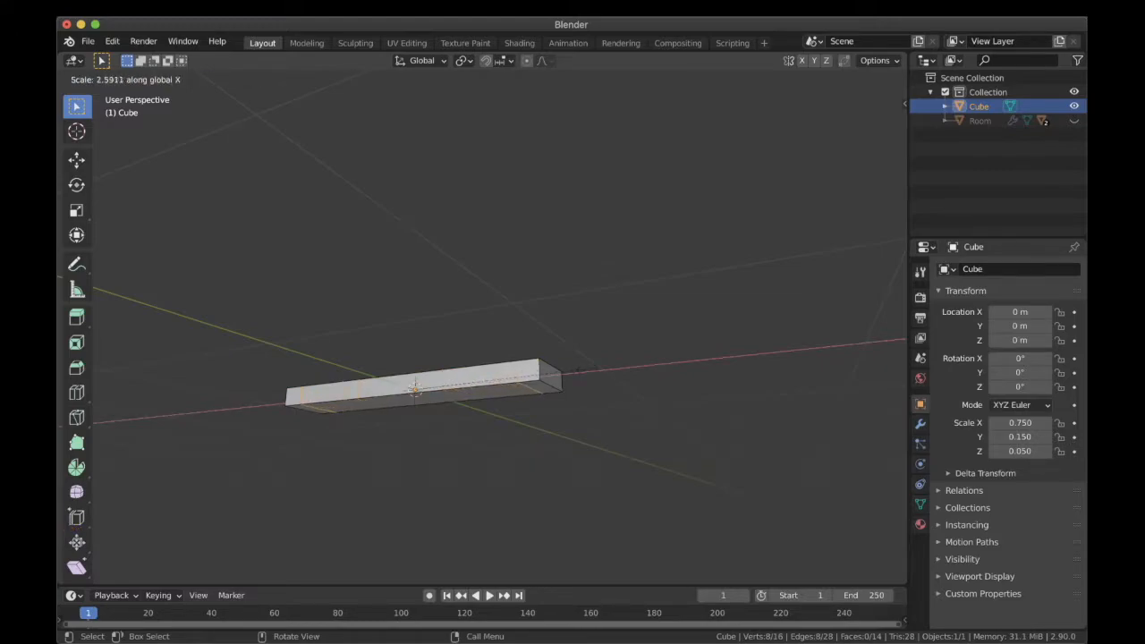
pyautogui.click(588, 369)
pyautogui.press('KP_1')
pyautogui.keyDown('shift'); pyautogui.moveTo(460, 394); pyautogui.dragTo(728, 384, button='middle'); pyautogui.keyUp('shift')
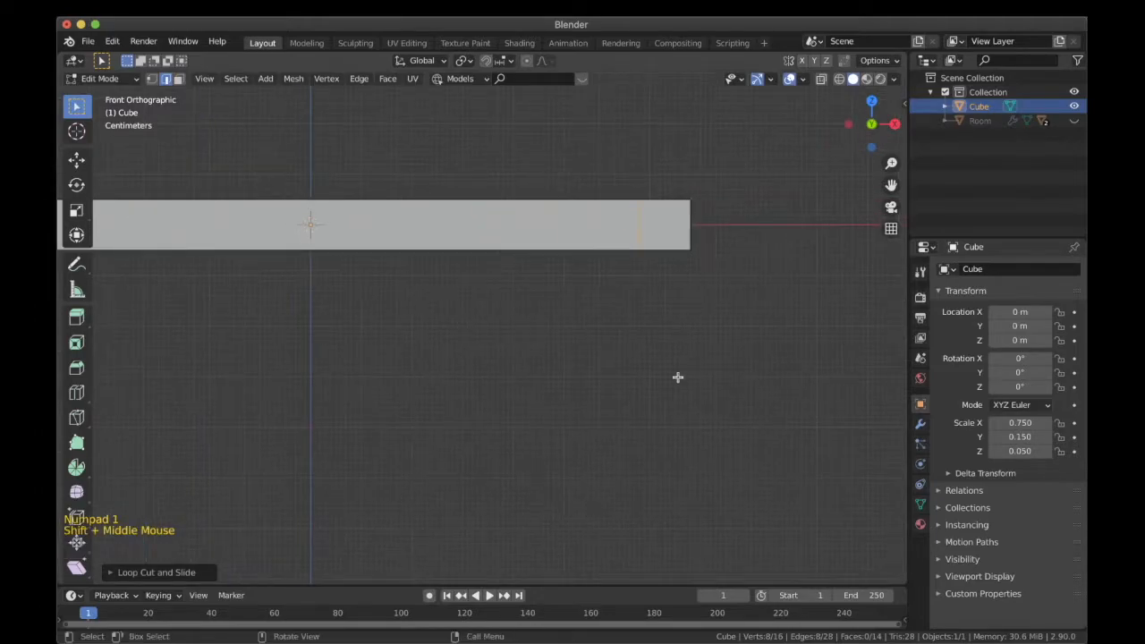
pyautogui.scroll(-2, 659, 375)
pyautogui.keyDown('shift'); pyautogui.moveTo(659, 376); pyautogui.dragTo(465, 354, button='middle'); pyautogui.keyUp('shift')
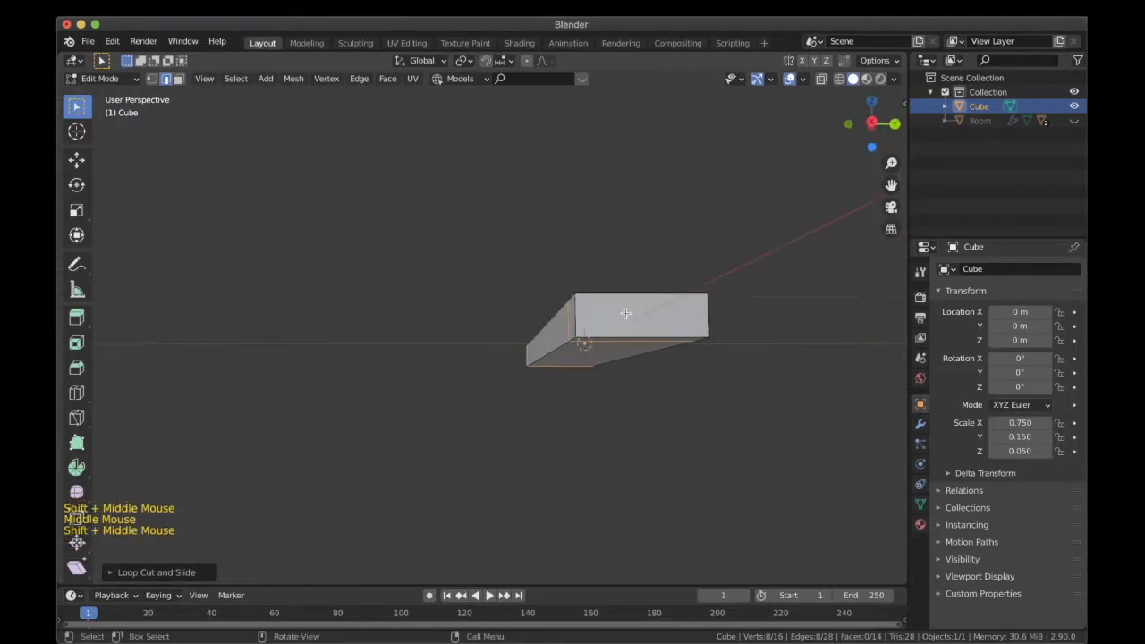
# Add two lengthwise loop cuts to the slab and scale them closer together along Y.
pyautogui.hotkey('ctrl', 'r')
pyautogui.scroll(1, 626, 313)
pyautogui.click(625, 313)
pyautogui.rightClick(625, 313)
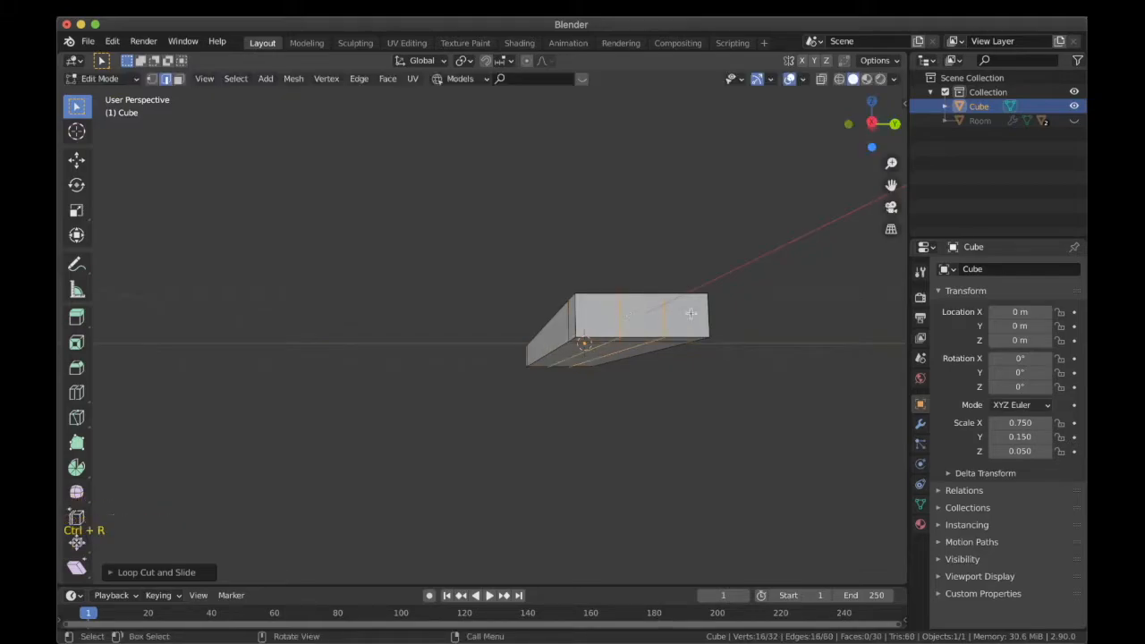
pyautogui.press('s')
pyautogui.press('y')
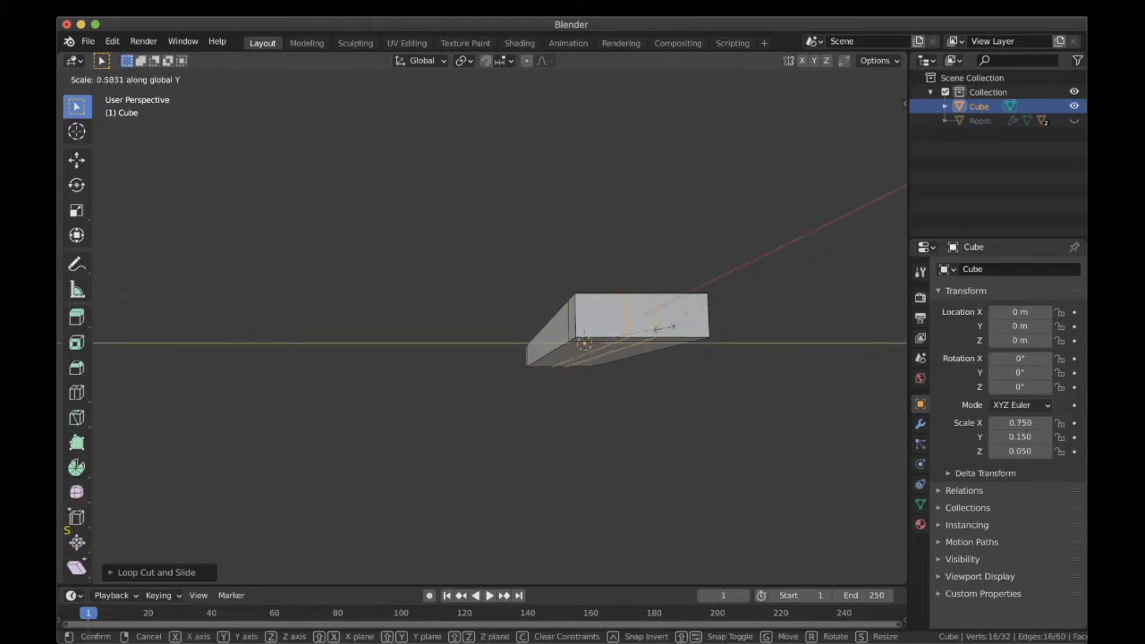
pyautogui.click(614, 361)
# Move the pair of lengthwise loop cuts about -0.094 m along Y toward the slab's long edge.
pyautogui.moveTo(676, 310); pyautogui.dragTo(606, 342, button='middle')
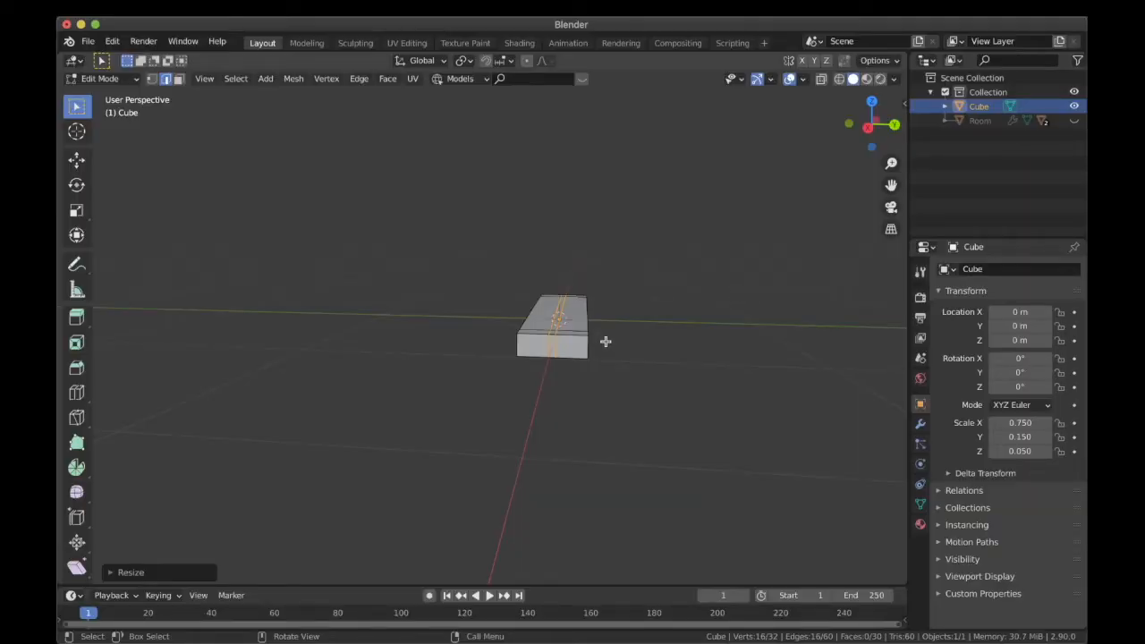
pyautogui.scroll(2, 561, 346)
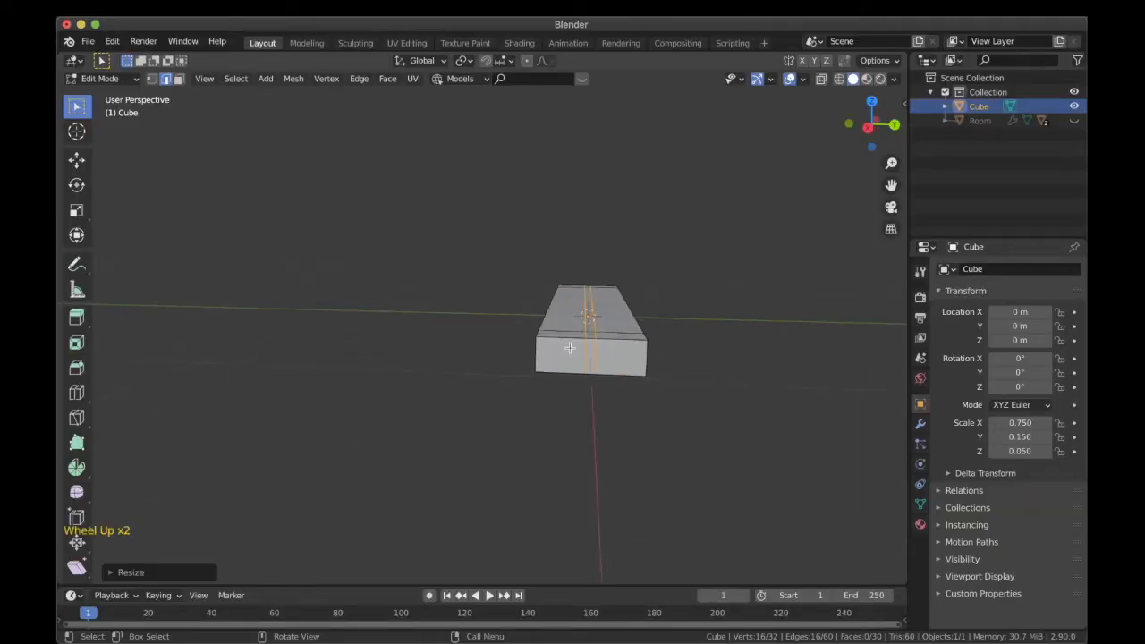
pyautogui.press('g')
pyautogui.press('y')
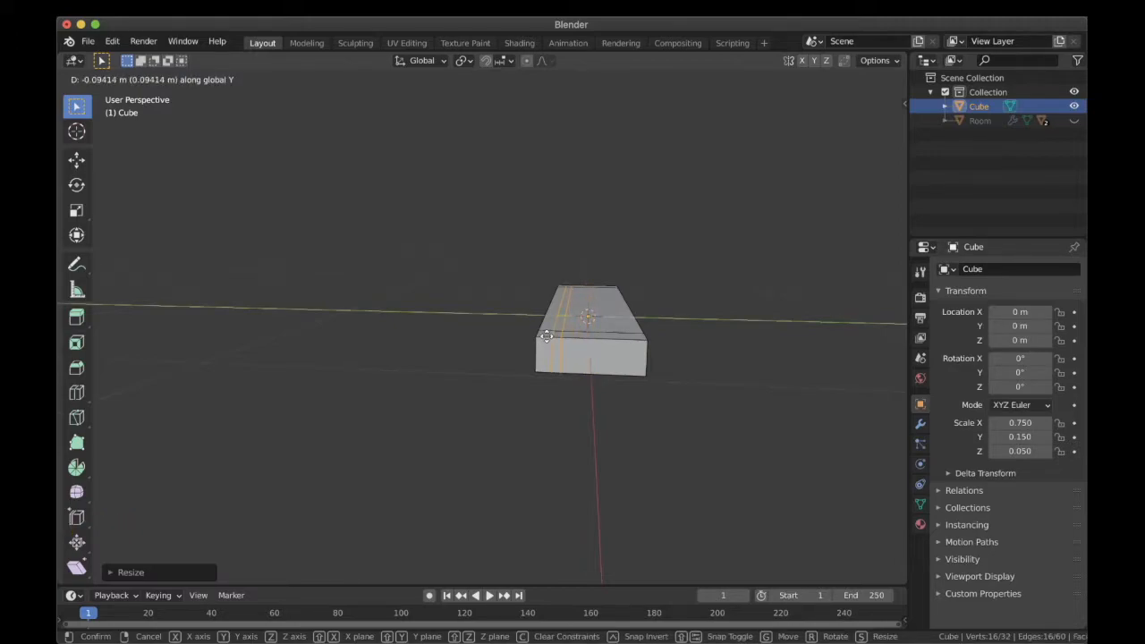
pyautogui.click(547, 336)
# Switch to face selection and select the narrow strip between the lengthwise cuts on the slab's underside.
pyautogui.moveTo(585, 449); pyautogui.dragTo(594, 322, button='middle')
pyautogui.scroll(2, 594, 322)
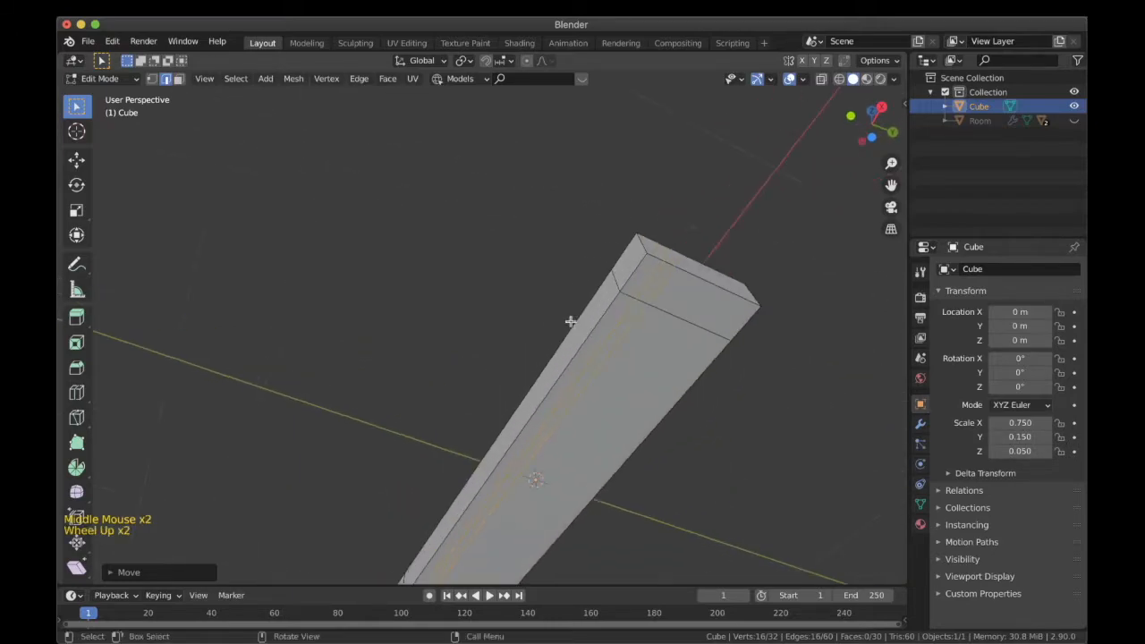
pyautogui.click(182, 80)
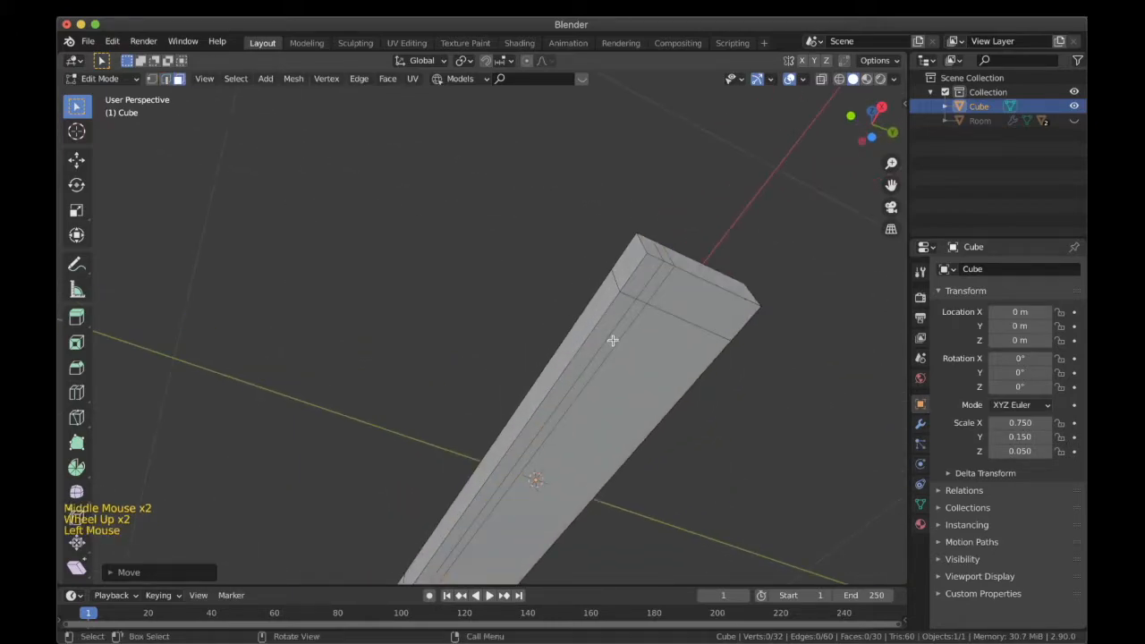
pyautogui.click(611, 340)
pyautogui.keyDown('shift'); pyautogui.moveTo(612, 340); pyautogui.dragTo(636, 257, button='middle'); pyautogui.keyUp('shift')
pyautogui.scroll(-1, 635, 257)
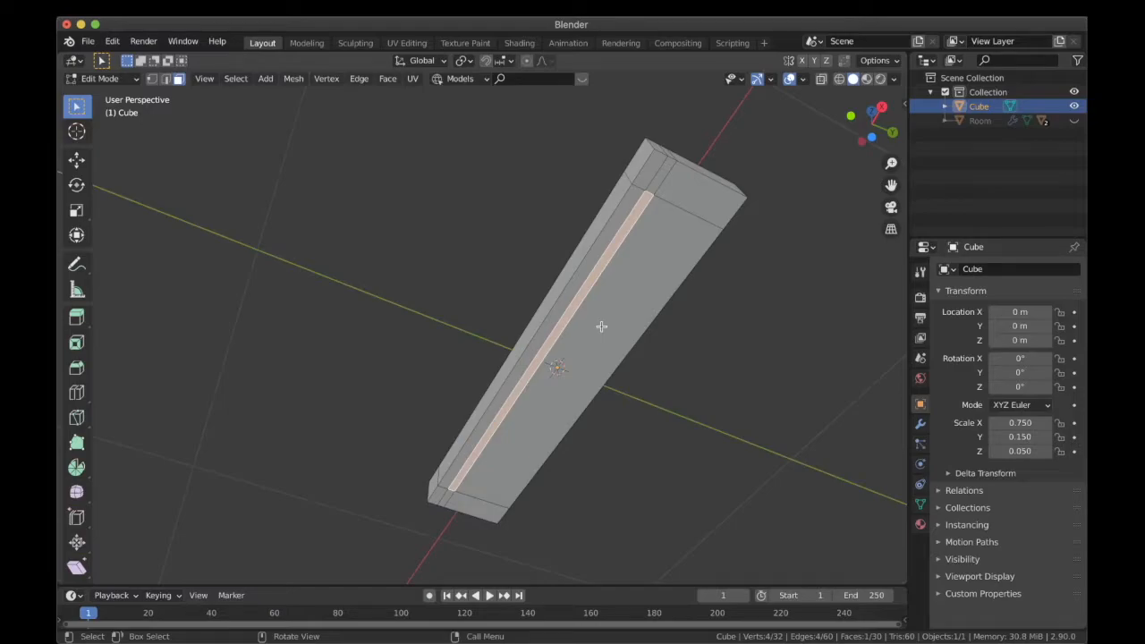
# Return to Object Mode and add an Array modifier to the slab.
pyautogui.press('Tab')
pyautogui.scroll(-3, 602, 325)
pyautogui.moveTo(602, 326); pyautogui.dragTo(663, 406, button='middle')
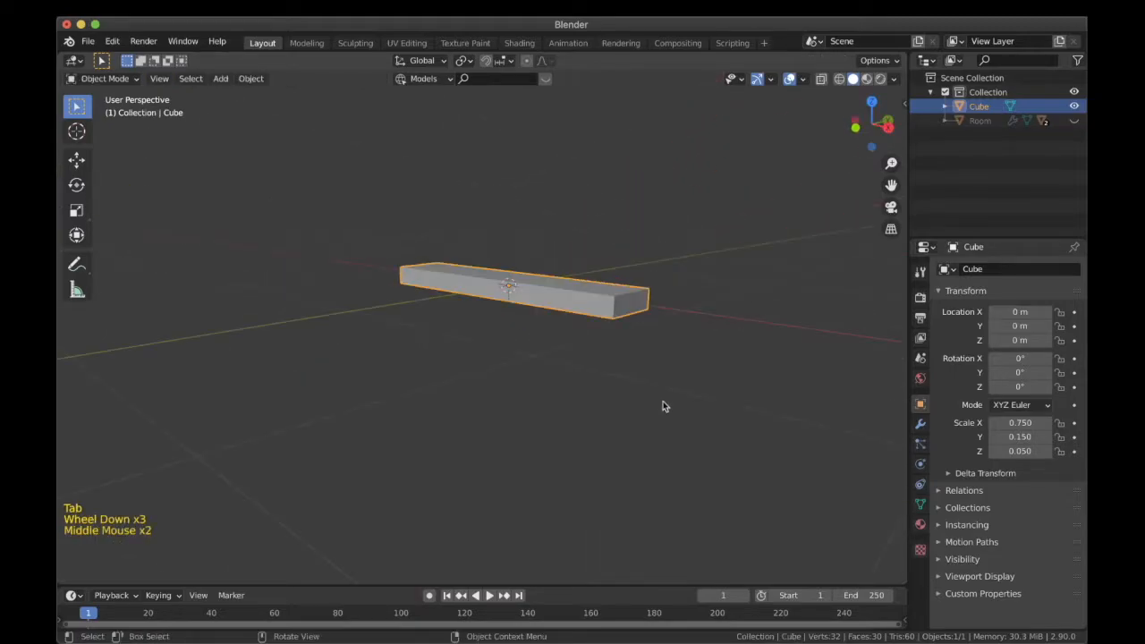
pyautogui.click(920, 424)
pyautogui.click(1028, 268)
pyautogui.click(774, 300)
pyautogui.keyDown('shift'); pyautogui.moveTo(756, 259); pyautogui.dragTo(612, 325, button='middle'); pyautogui.keyUp('shift')
pyautogui.scroll(-1, 613, 325)
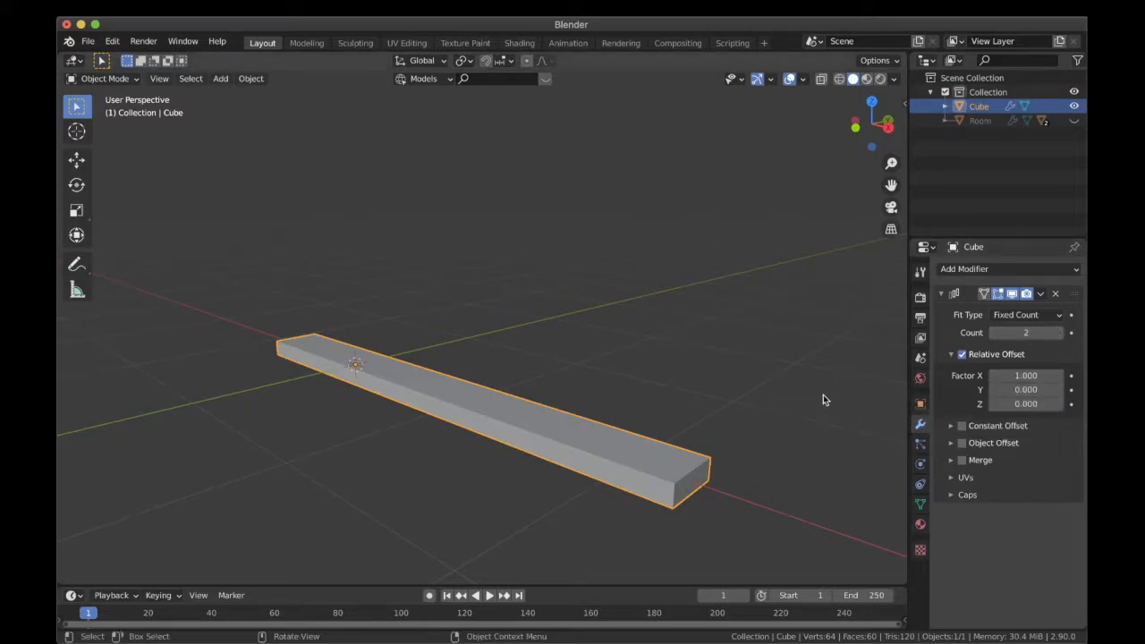
# Set the array's relative offset factors to Y 1, Z 1 and X 0.
pyautogui.click(1030, 394)
pyautogui.write('1')
pyautogui.press('Return')
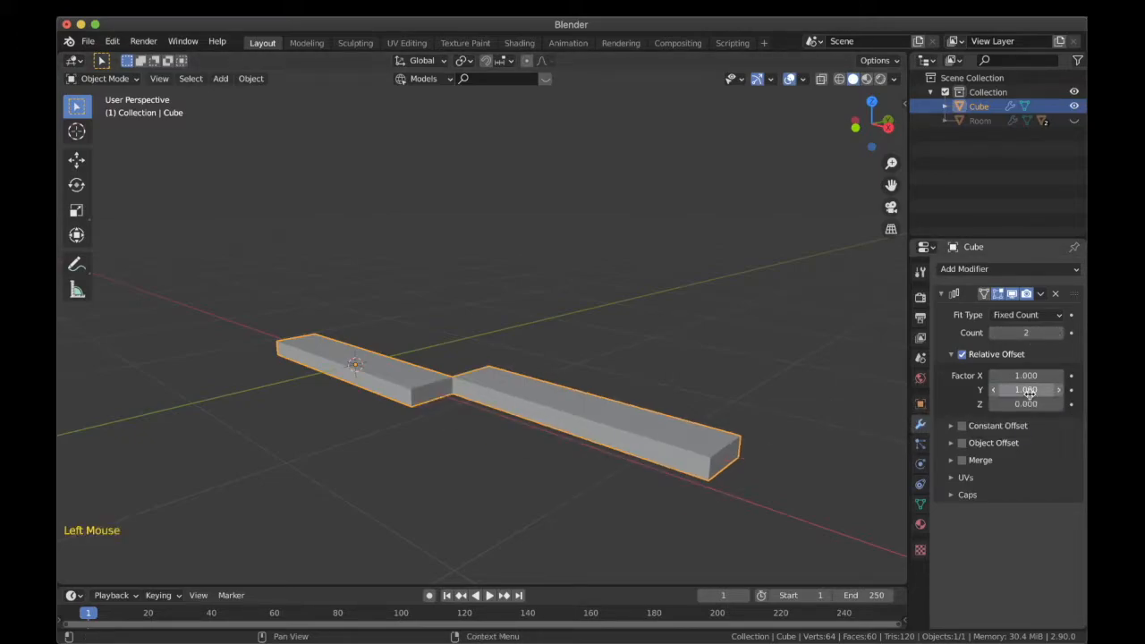
pyautogui.doubleClick(1025, 404)
pyautogui.write('1')
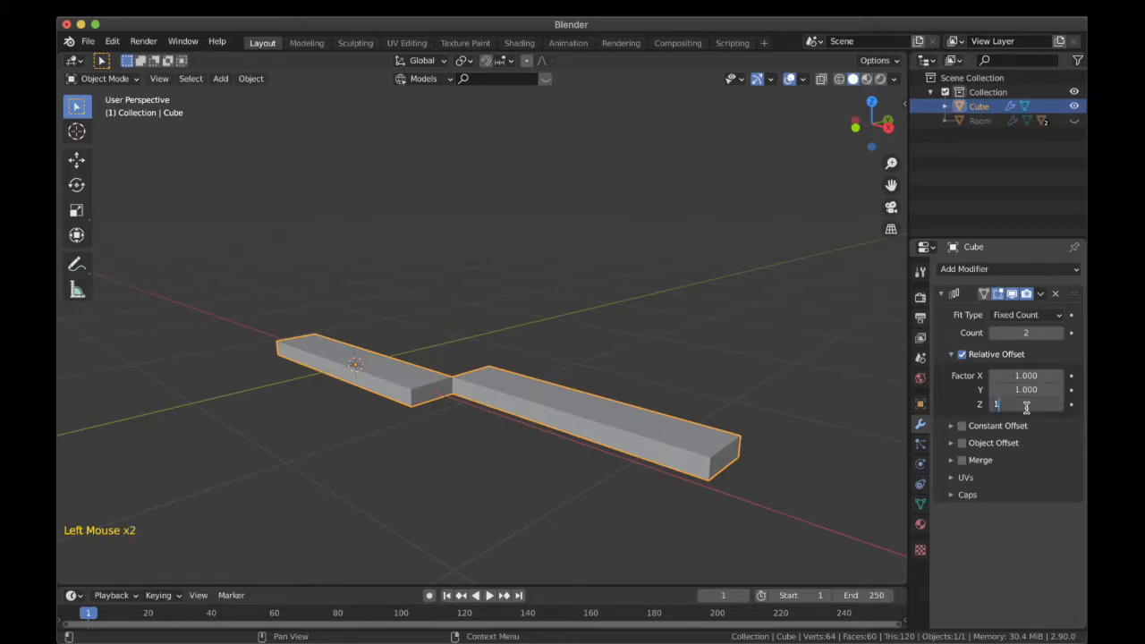
pyautogui.press('Return')
pyautogui.click(1003, 377)
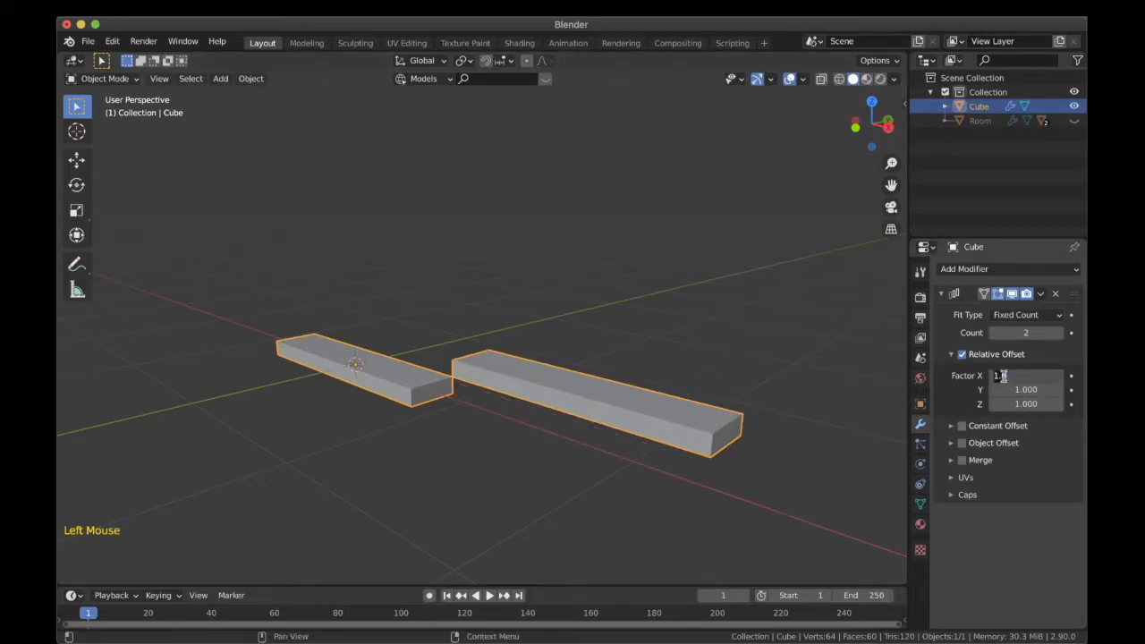
pyautogui.press('Return')
pyautogui.click(1027, 375)
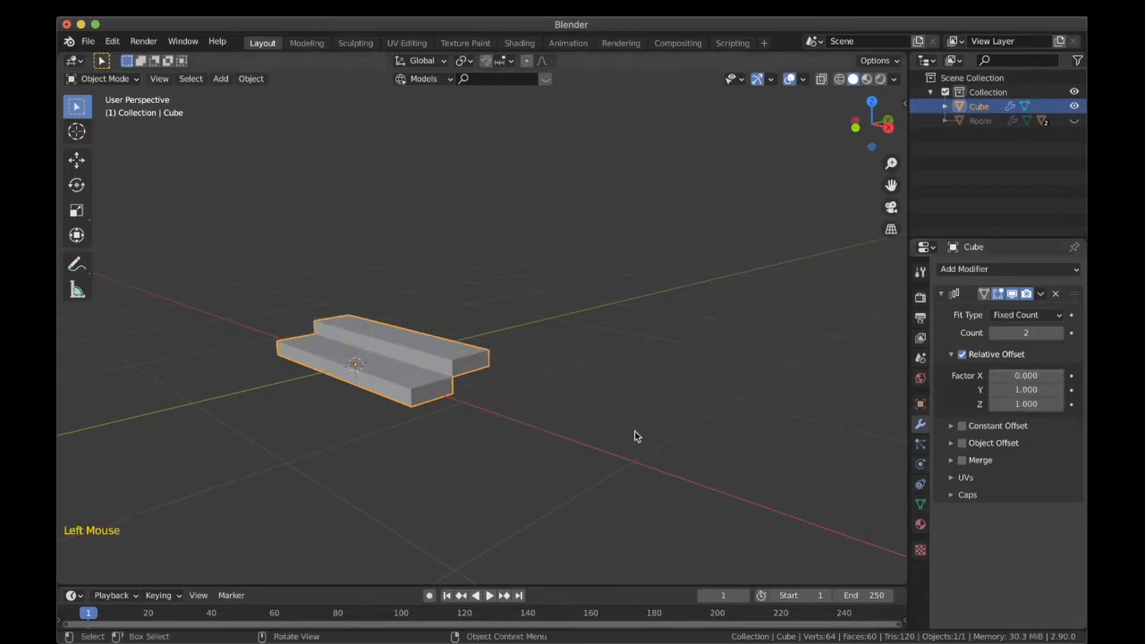
# In the right side view, set the array's relative offset Z factor to 1.5.
pyautogui.press('KP_3')
pyautogui.scroll(4, 468, 373)
pyautogui.keyDown('shift'); pyautogui.moveTo(467, 373); pyautogui.dragTo(504, 313, button='middle'); pyautogui.keyUp('shift')
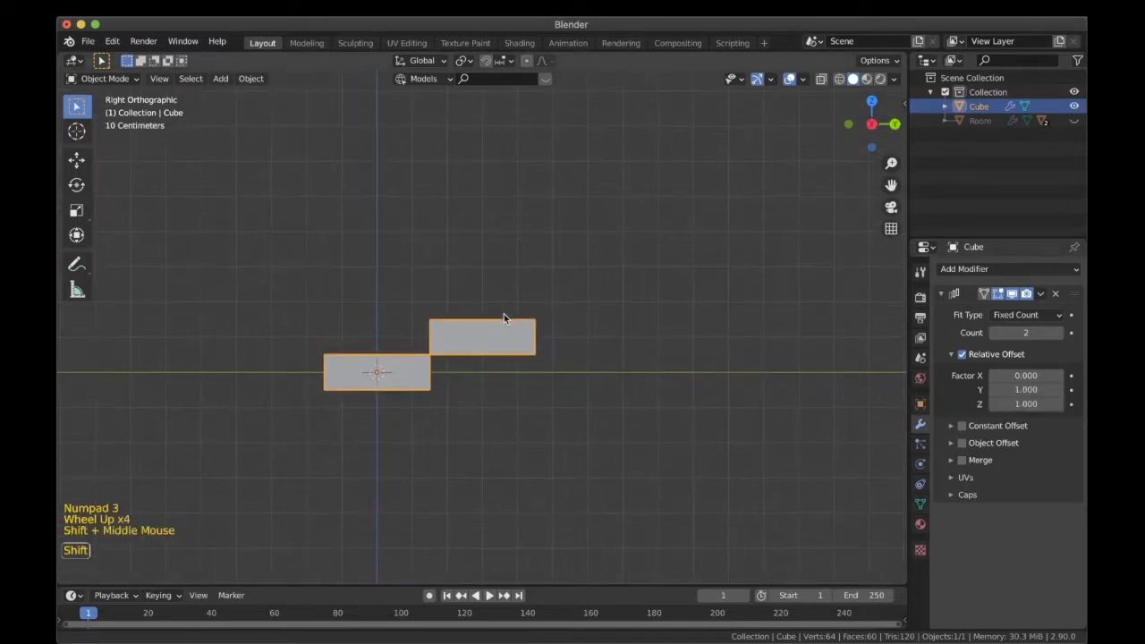
pyautogui.scroll(2, 407, 380)
pyautogui.scroll(1, 407, 382)
pyautogui.keyDown('shift'); pyautogui.moveTo(407, 382); pyautogui.dragTo(455, 376, button='middle'); pyautogui.keyUp('shift')
pyautogui.click(1026, 405)
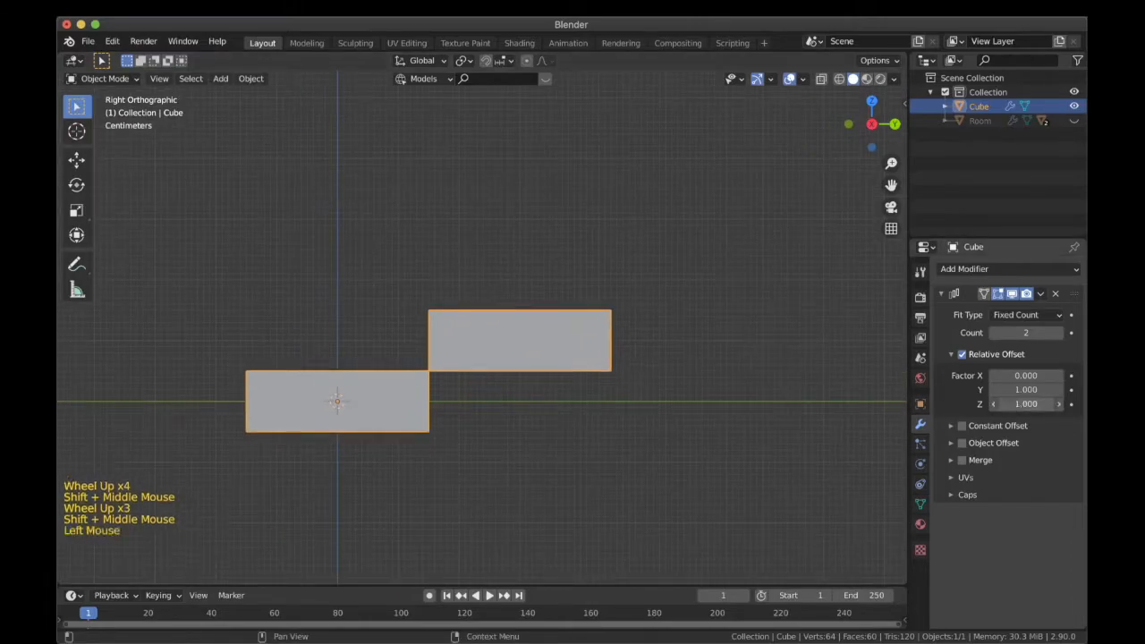
pyautogui.moveTo(1026, 404); pyautogui.dragTo(1089, 404)
pyautogui.click(1018, 404)
pyautogui.write('1.5')
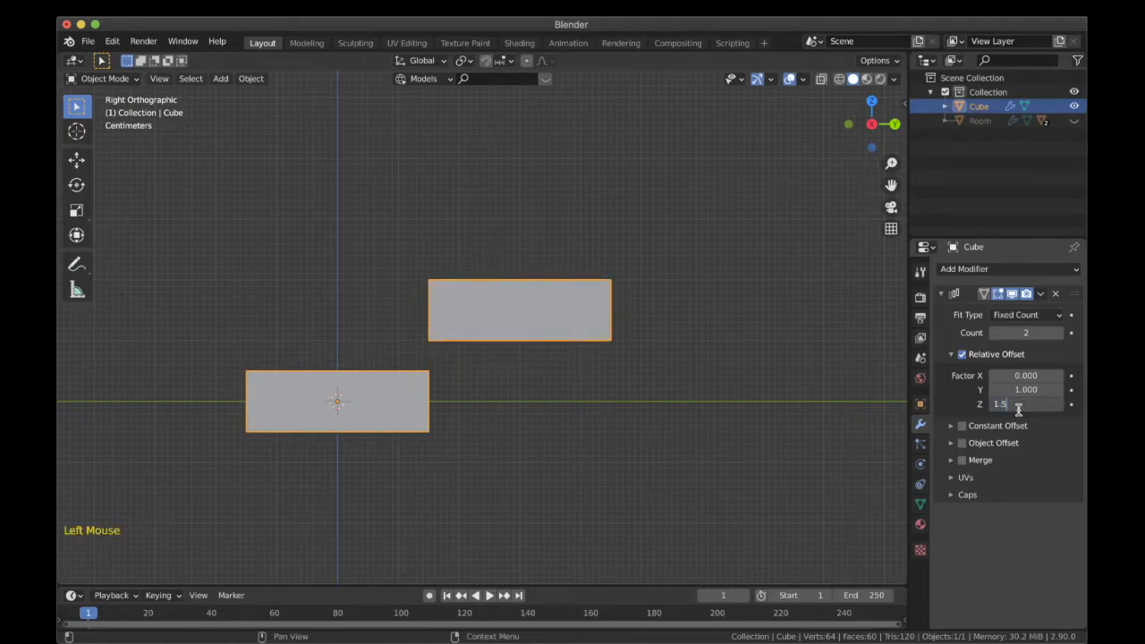
pyautogui.press('Return')
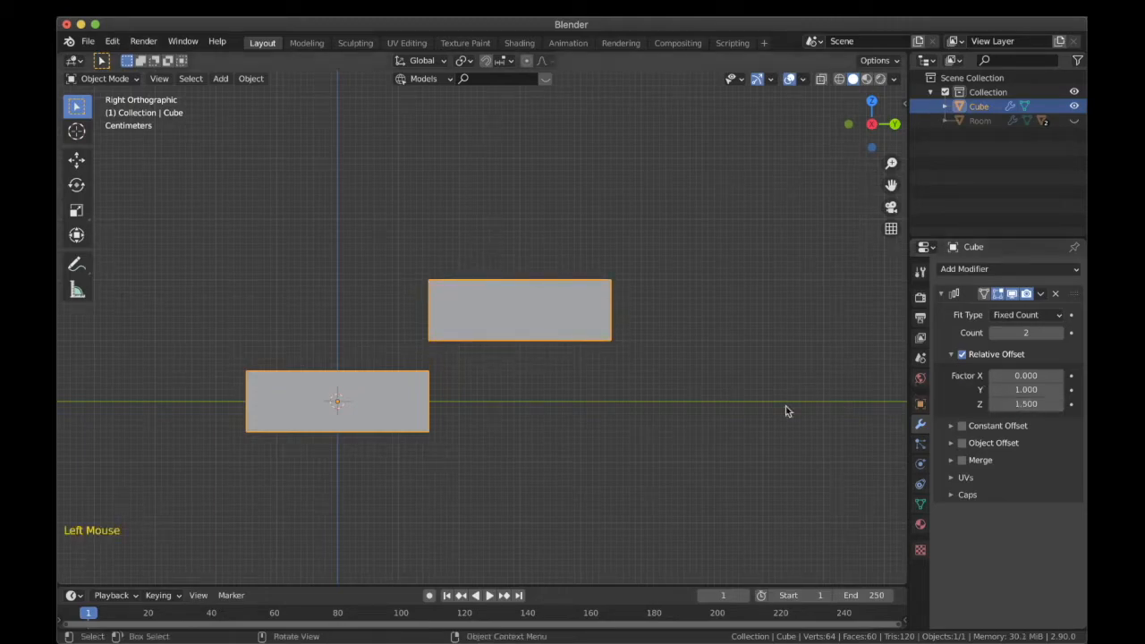
# Set the array's relative offset Y factor to 0.8 so the steps overlap slightly.
pyautogui.click(1030, 389)
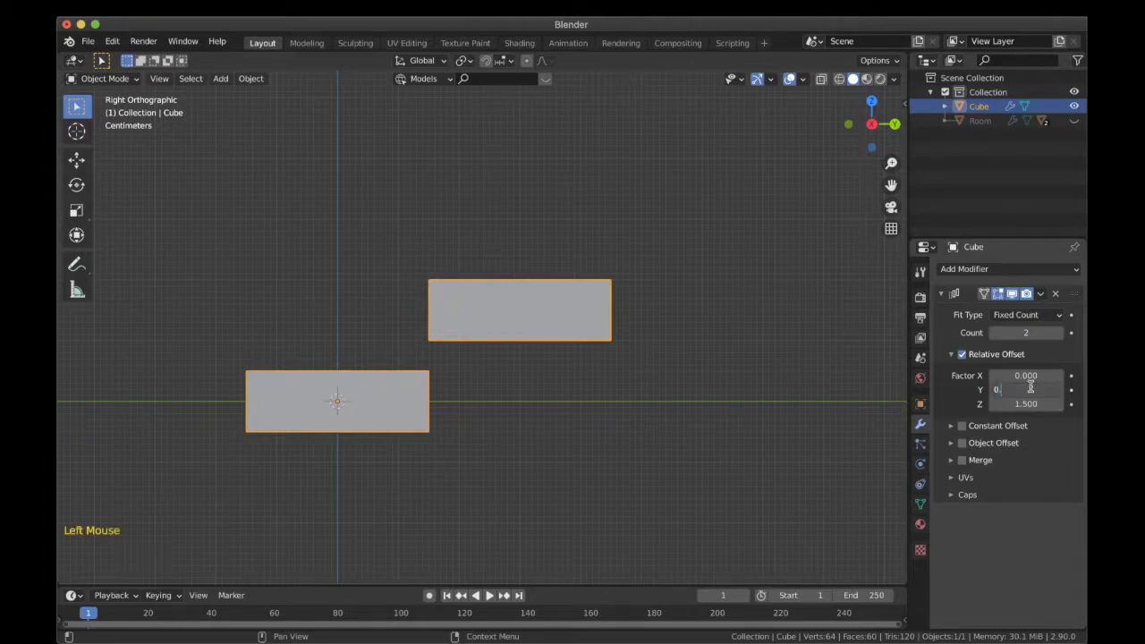
pyautogui.write('0.8')
pyautogui.press('Return')
pyautogui.scroll(-1, 833, 363)
pyautogui.scroll(1, 677, 391)
pyautogui.scroll(-4, 677, 390)
pyautogui.moveTo(677, 391); pyautogui.dragTo(966, 308, button='middle')
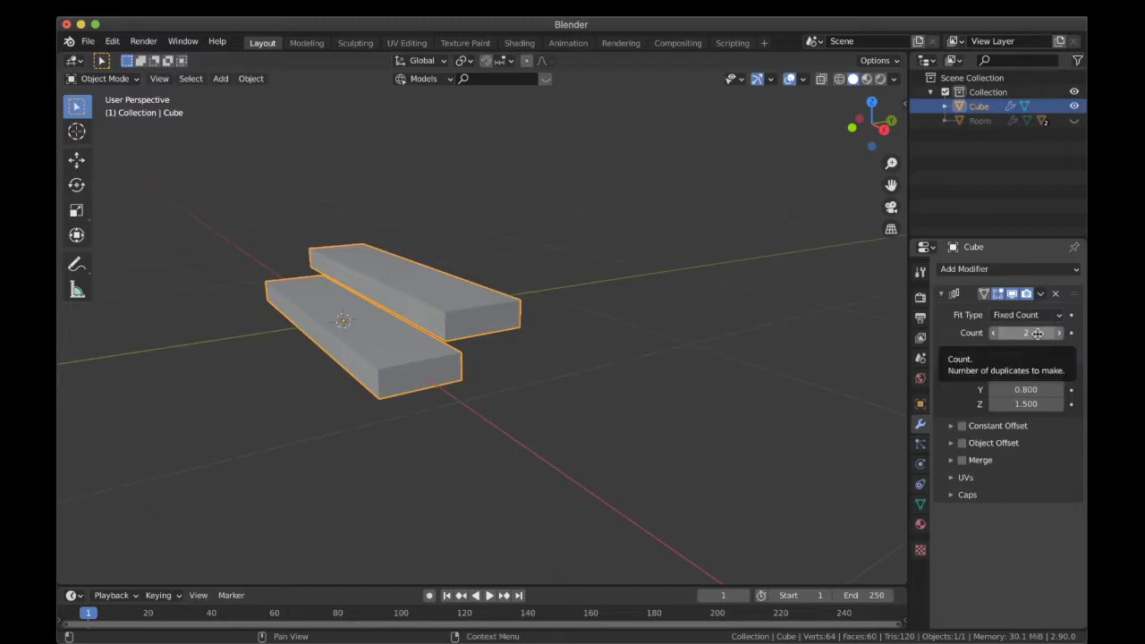
# Set the array count to 9 to extend the slab into a staircase.
pyautogui.scroll(-2, 539, 344)
pyautogui.moveTo(538, 344); pyautogui.dragTo(525, 348, button='middle')
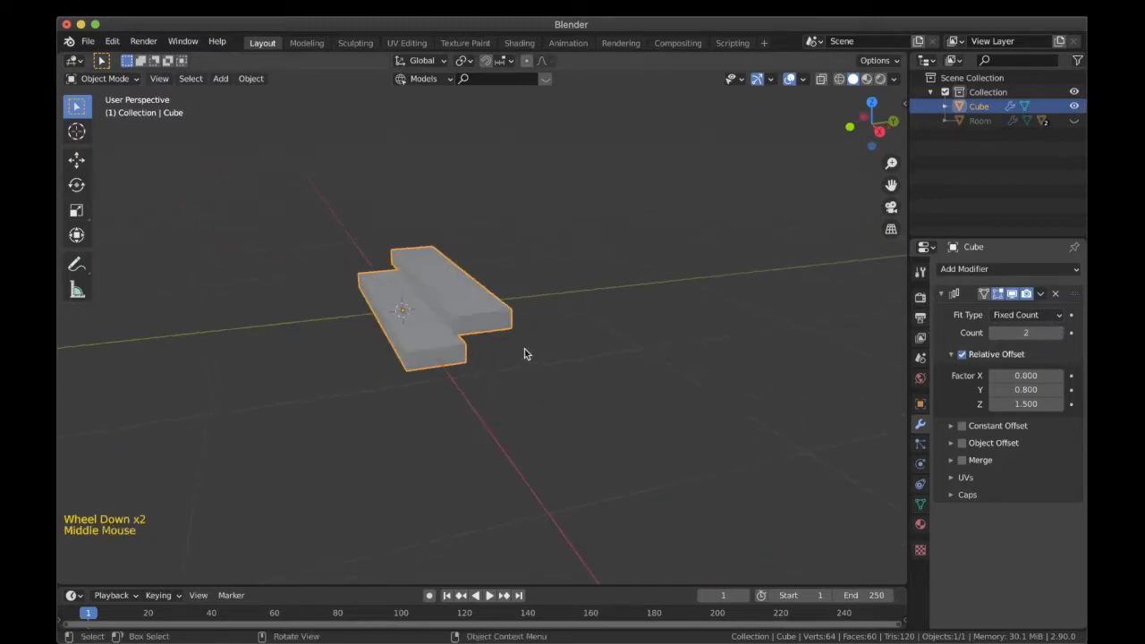
pyautogui.click(1042, 332)
pyautogui.press('Return')
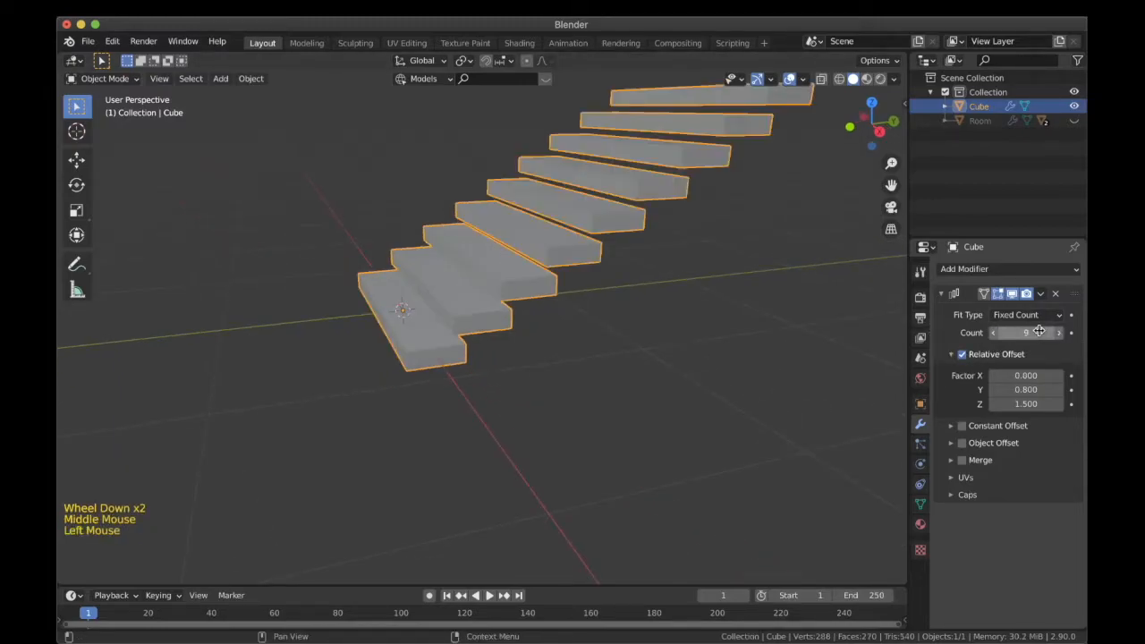
# Examine the arrayed staircase from several angles and in the right side view.
pyautogui.scroll(-4, 537, 340)
pyautogui.moveTo(536, 340); pyautogui.dragTo(542, 289, button='middle')
pyautogui.scroll(3, 528, 297)
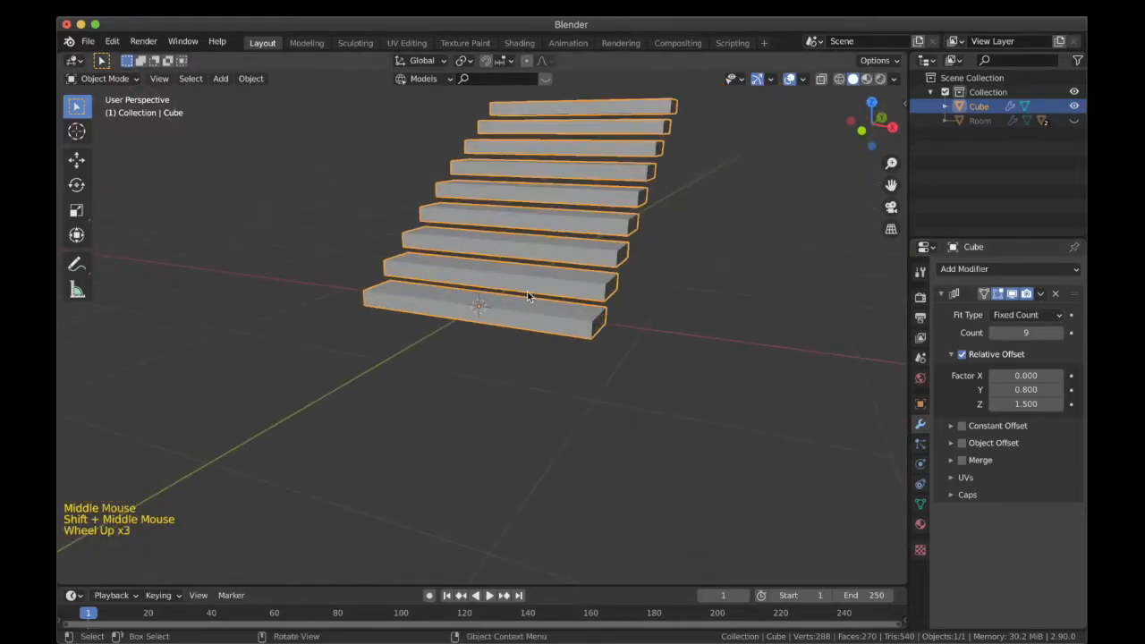
pyautogui.moveTo(528, 297); pyautogui.dragTo(500, 328, button='middle')
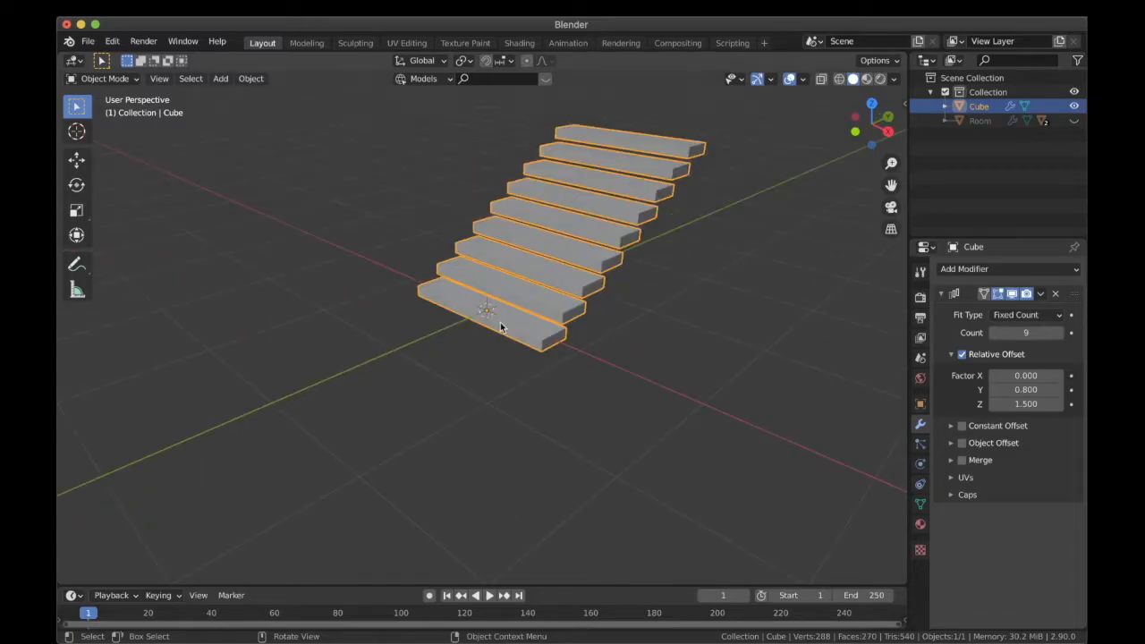
pyautogui.keyDown('shift'); pyautogui.moveTo(632, 204); pyautogui.dragTo(536, 304, button='middle'); pyautogui.keyUp('shift')
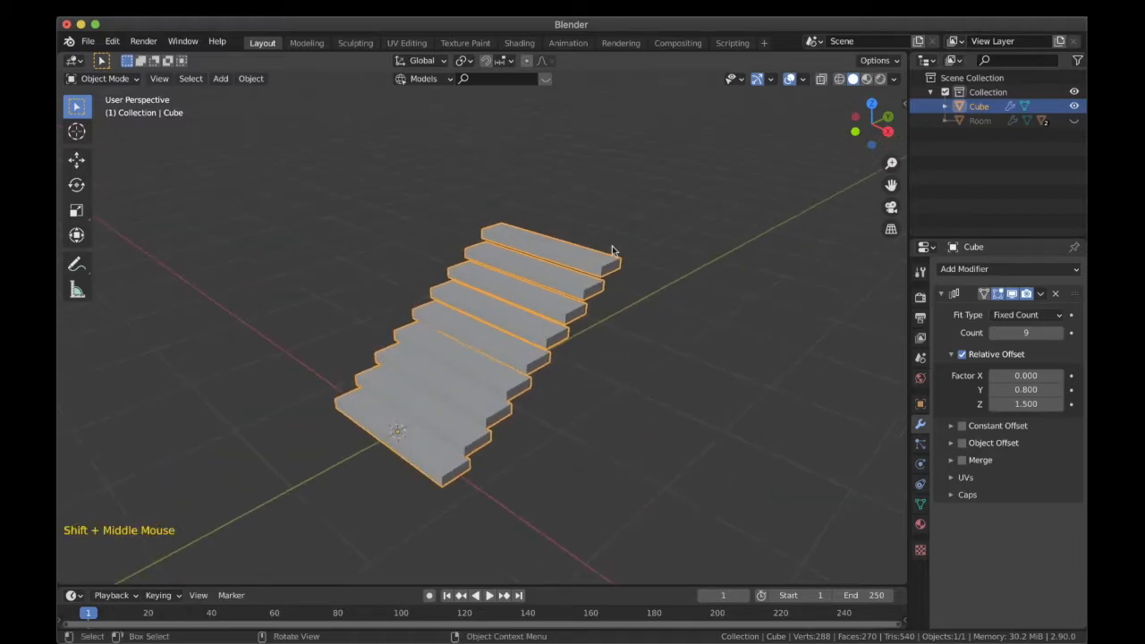
pyautogui.press('KP_3')
pyautogui.scroll(4, 503, 347)
pyautogui.keyDown('shift'); pyautogui.moveTo(502, 347); pyautogui.dragTo(474, 319, button='middle'); pyautogui.keyUp('shift')
pyautogui.scroll(3, 517, 330)
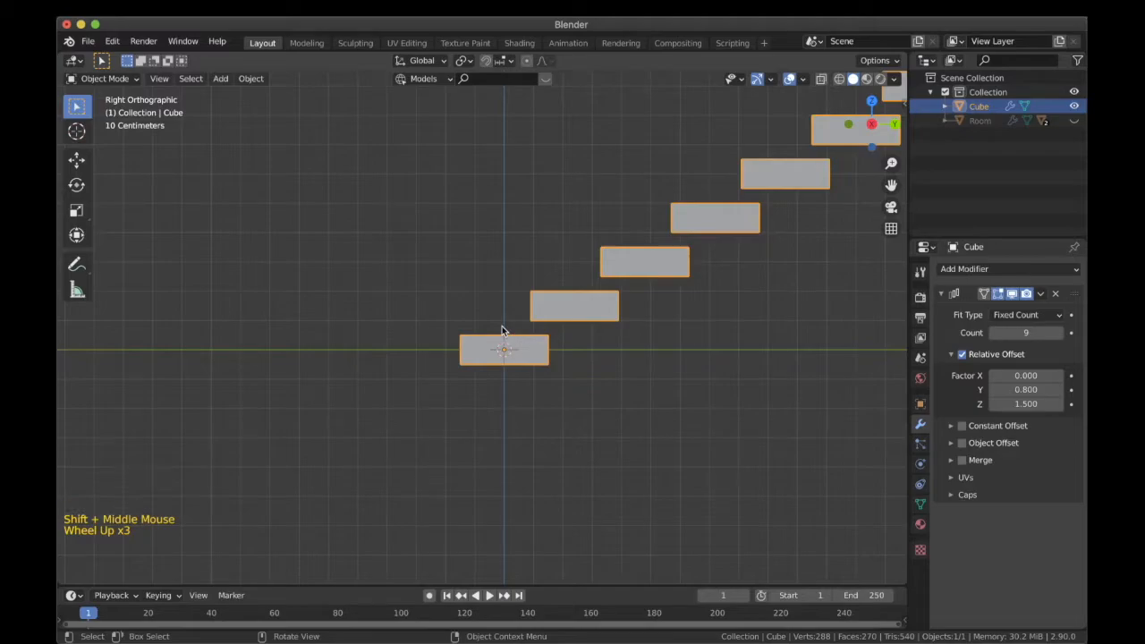
# Add a new cube mesh at the origin over the first stair in top view.
pyautogui.press('KP_7')
pyautogui.keyDown('shift'); pyautogui.moveTo(591, 305); pyautogui.dragTo(549, 314, button='middle'); pyautogui.keyUp('shift')
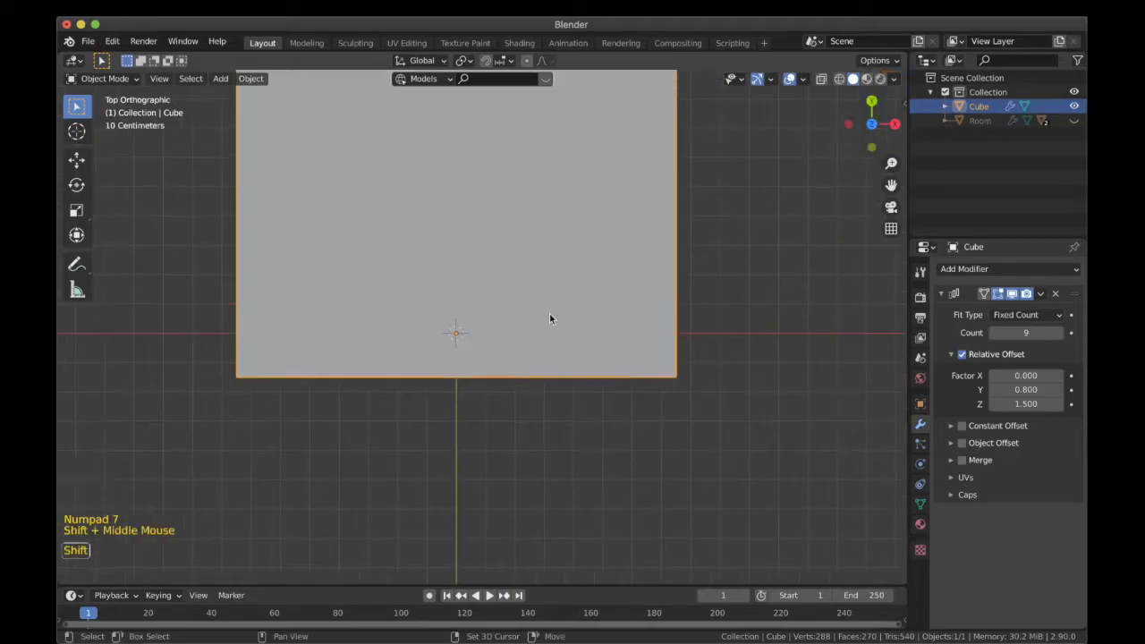
pyautogui.hotkey('shift', 'a')
pyautogui.moveTo(483, 309)
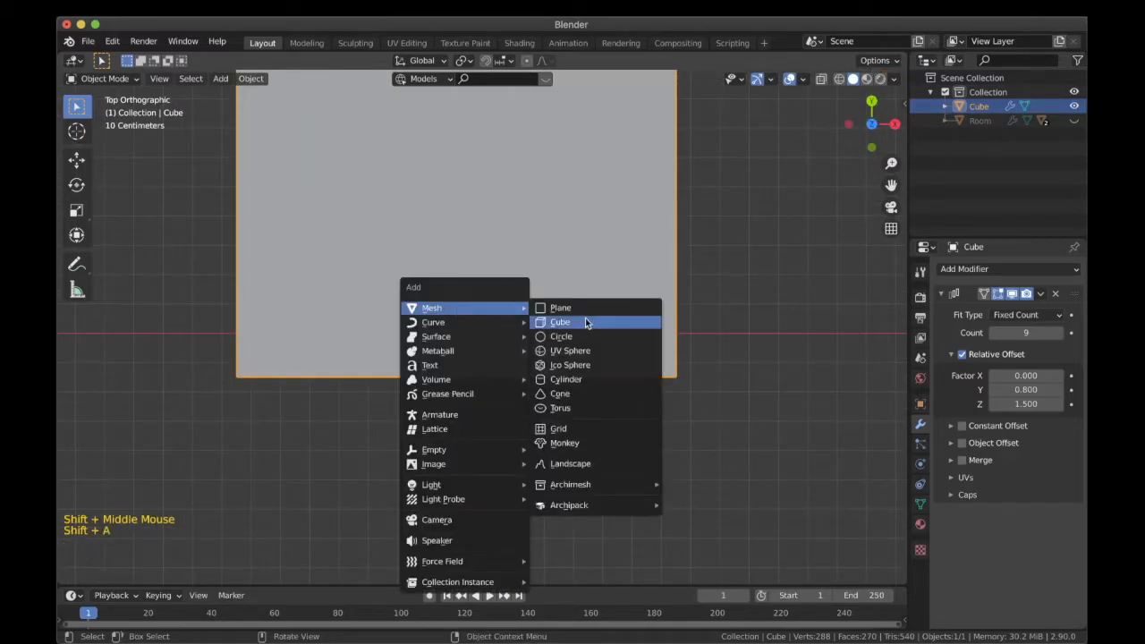
pyautogui.click(585, 324)
pyautogui.scroll(-4, 623, 299)
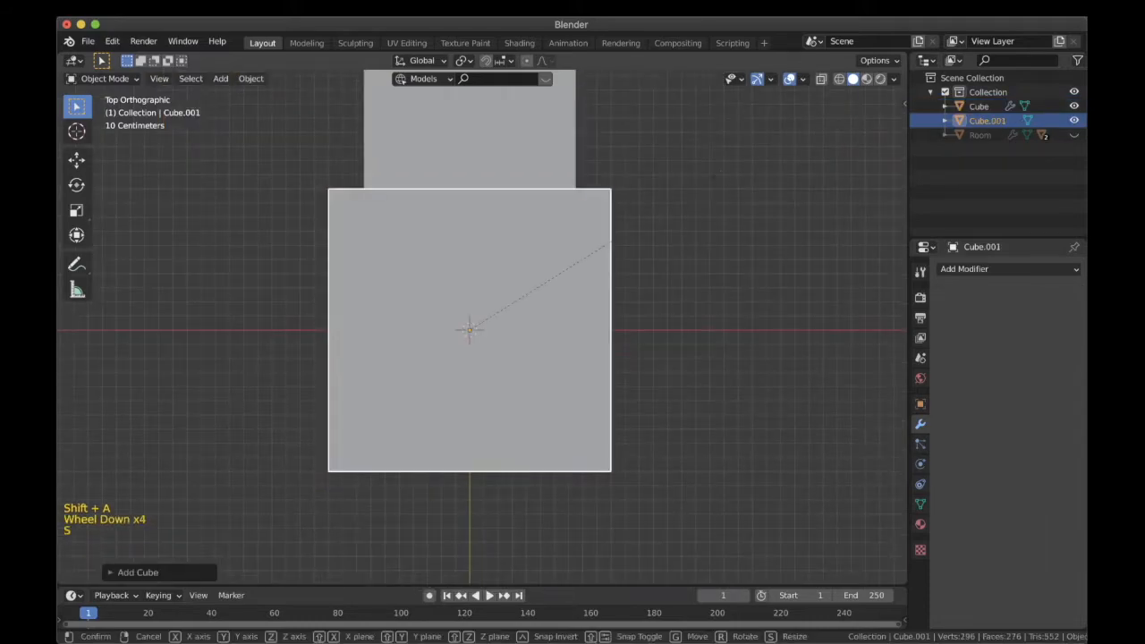
# Scale the new cube down to a small block and move it to the first stair's +X end in wireframe view.
pyautogui.press('s')
pyautogui.click(495, 304)
pyautogui.press('z')
pyautogui.click(402, 302)
pyautogui.keyDown('shift'); pyautogui.moveTo(402, 301); pyautogui.dragTo(490, 317, button='middle'); pyautogui.keyUp('shift')
pyautogui.scroll(2, 463, 313)
pyautogui.scroll(2, 463, 313)
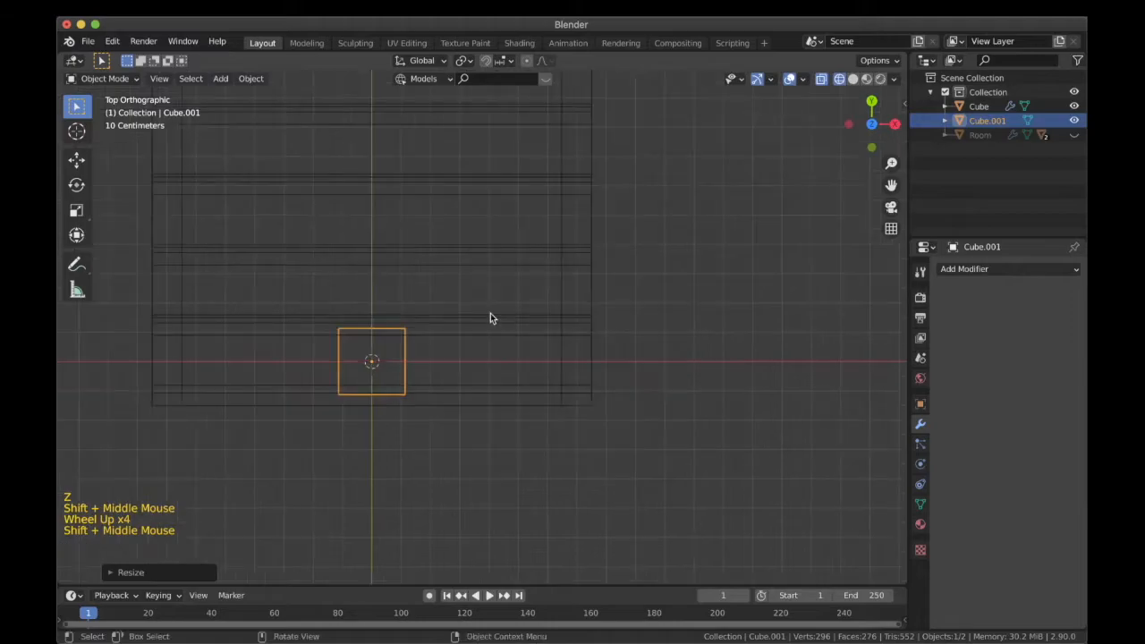
pyautogui.press('g')
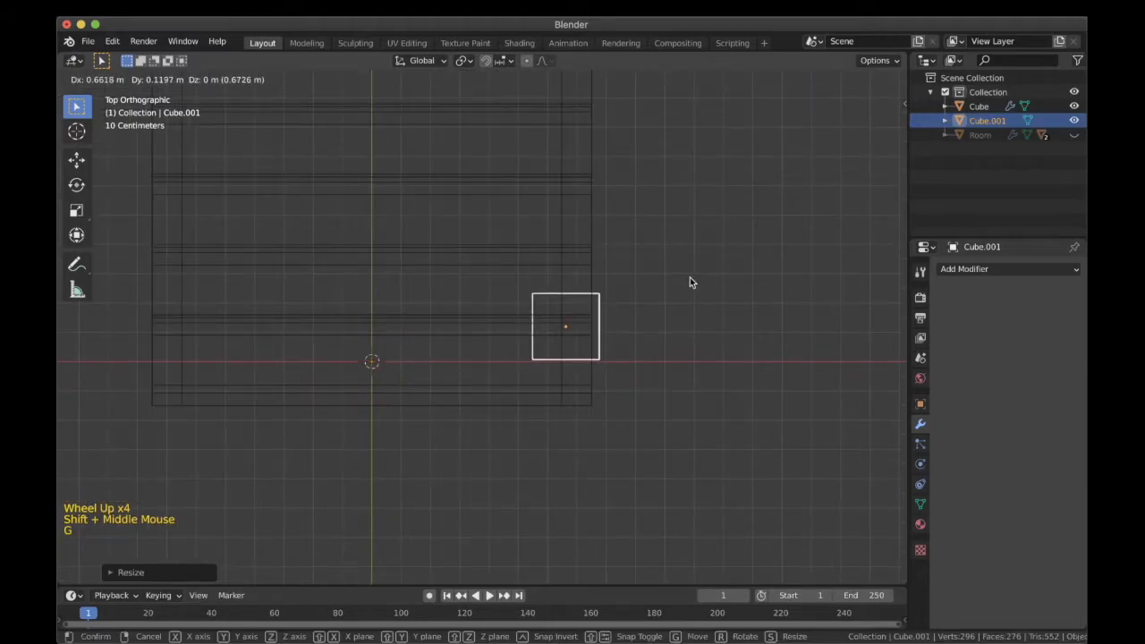
pyautogui.click(697, 273)
# In the right side view, flatten the block along Z and raise it onto the top of the first stair.
pyautogui.press('KP_3')
pyautogui.scroll(2, 591, 286)
pyautogui.keyDown('shift'); pyautogui.moveTo(591, 285); pyautogui.dragTo(590, 259, button='middle'); pyautogui.keyUp('shift')
pyautogui.scroll(2, 603, 177)
pyautogui.press('s')
pyautogui.press('z')
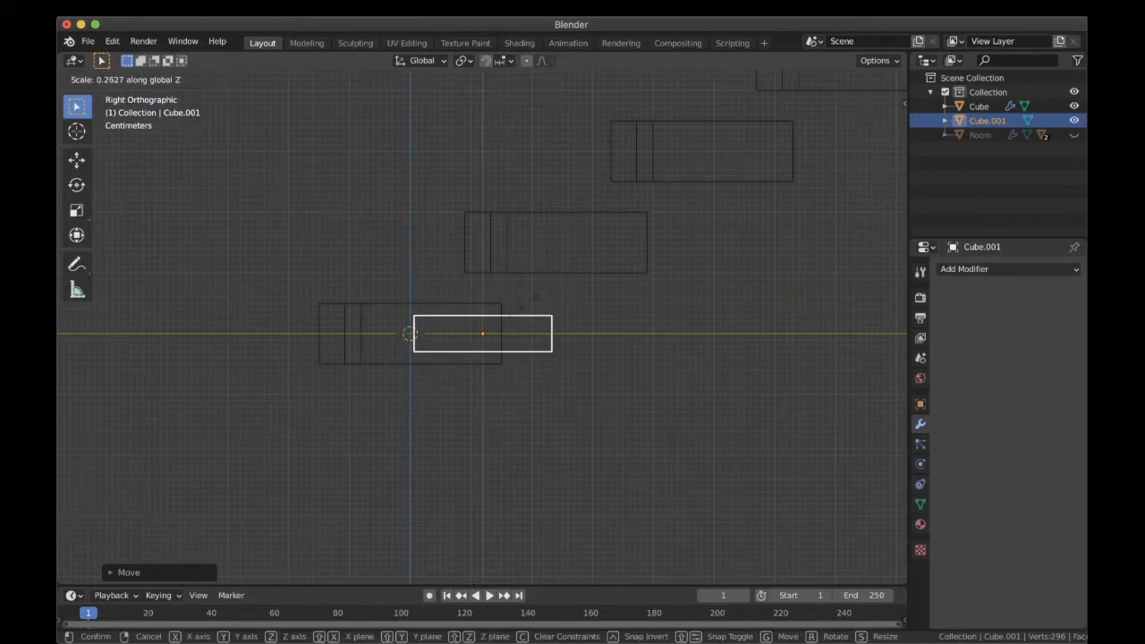
pyautogui.click(531, 296)
pyautogui.press('g')
pyautogui.press('z')
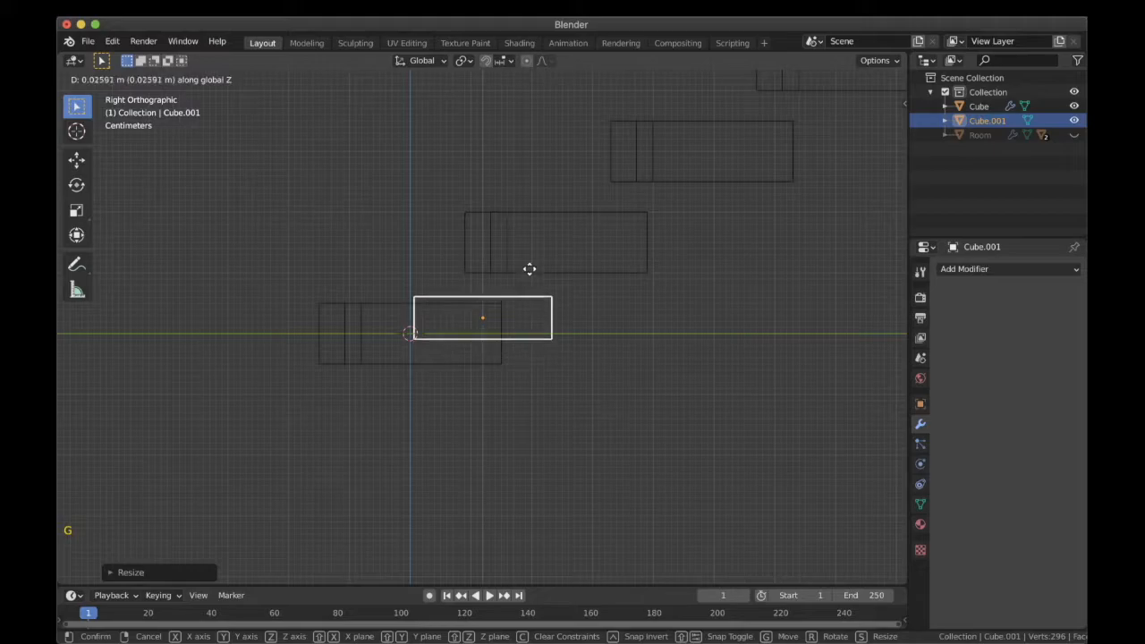
pyautogui.click(534, 240)
# Enter Edit Mode on the block with vertex selection active.
pyautogui.scroll(2, 511, 263)
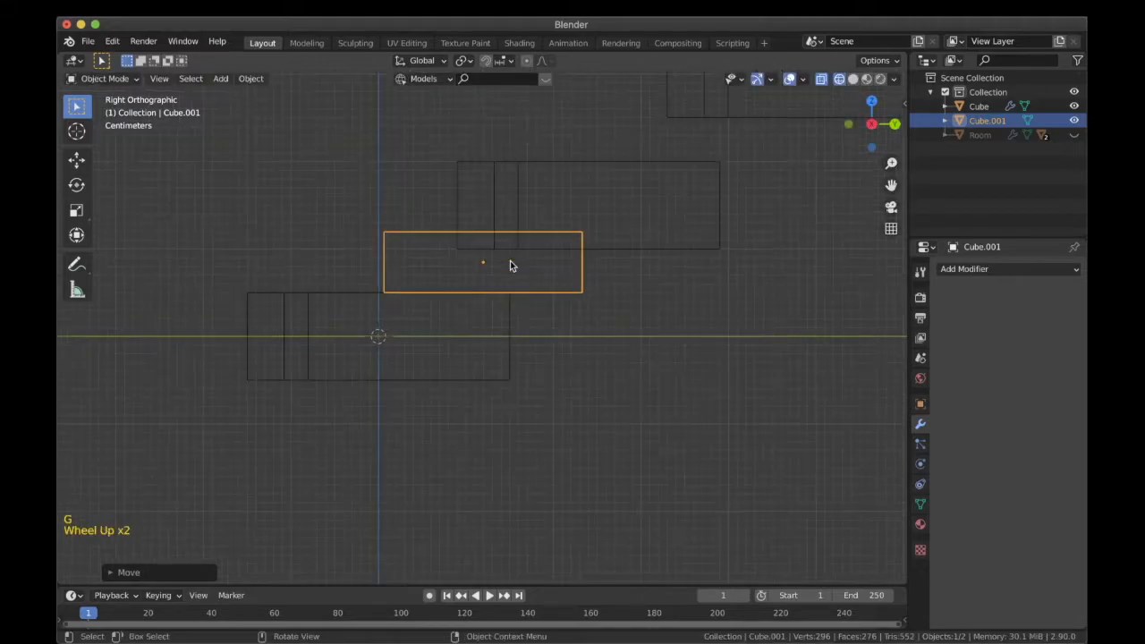
pyautogui.keyDown('shift'); pyautogui.moveTo(511, 263); pyautogui.dragTo(521, 312, button='middle'); pyautogui.keyUp('shift')
pyautogui.scroll(1, 408, 274)
pyautogui.keyDown('shift'); pyautogui.moveTo(408, 273); pyautogui.dragTo(435, 258, button='middle'); pyautogui.keyUp('shift')
pyautogui.press('Tab')
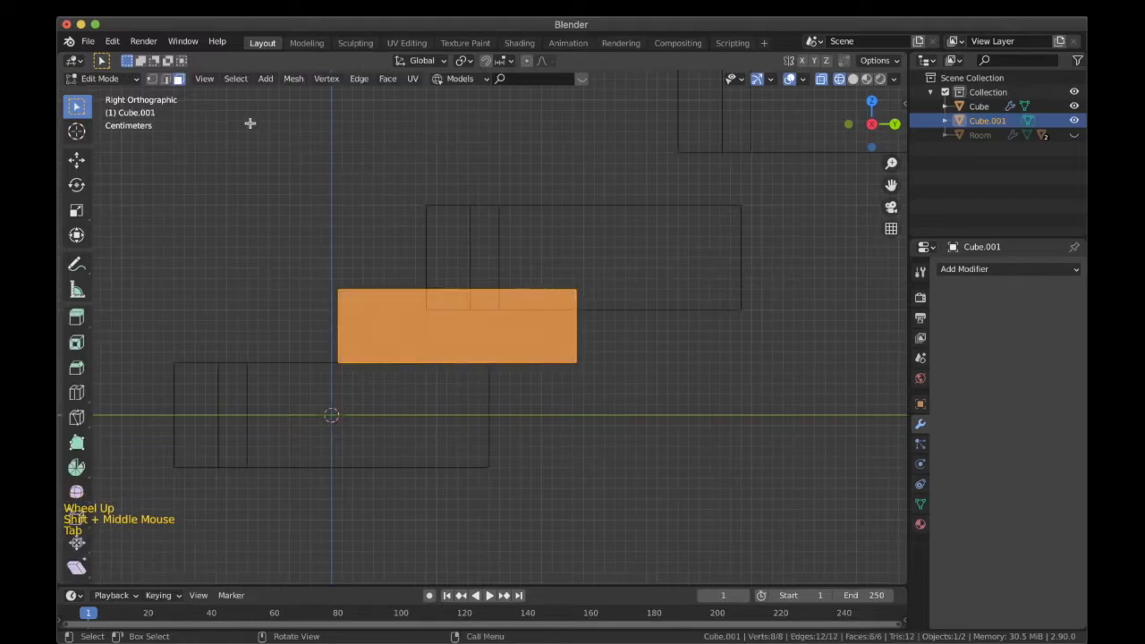
pyautogui.click(150, 78)
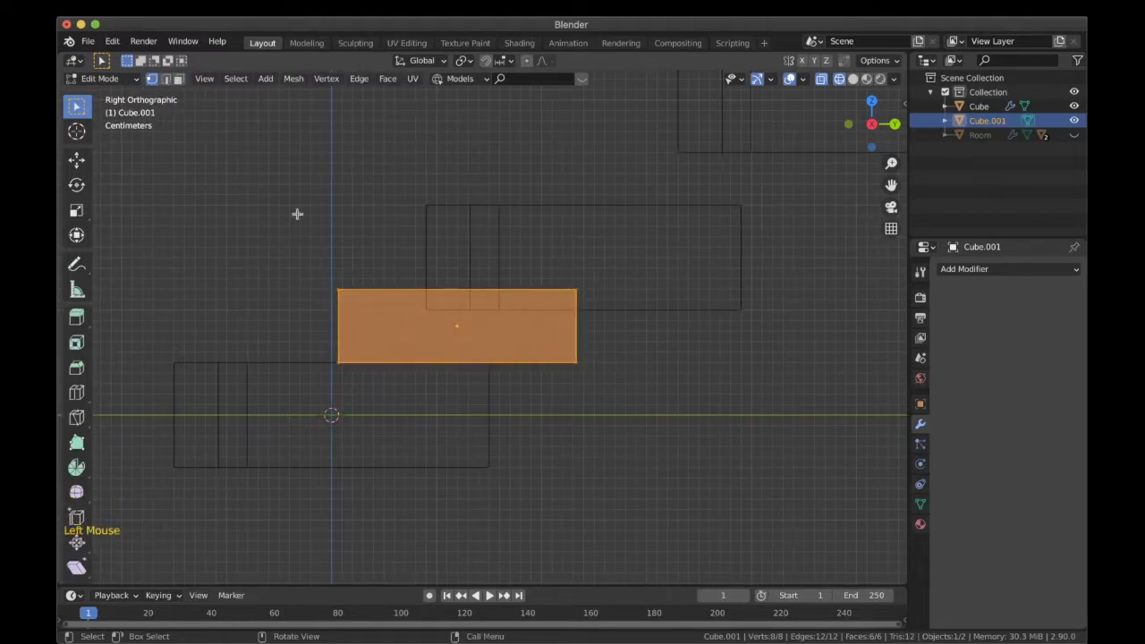
# Enable vertex snapping and lower the block's top vertices along Z to the underside of the second stair.
pyautogui.moveTo(580, 309); pyautogui.dragTo(268, 240)
pyautogui.keyDown('shift'); pyautogui.moveTo(420, 266); pyautogui.dragTo(439, 288, button='middle'); pyautogui.keyUp('shift')
pyautogui.scroll(2, 424, 241)
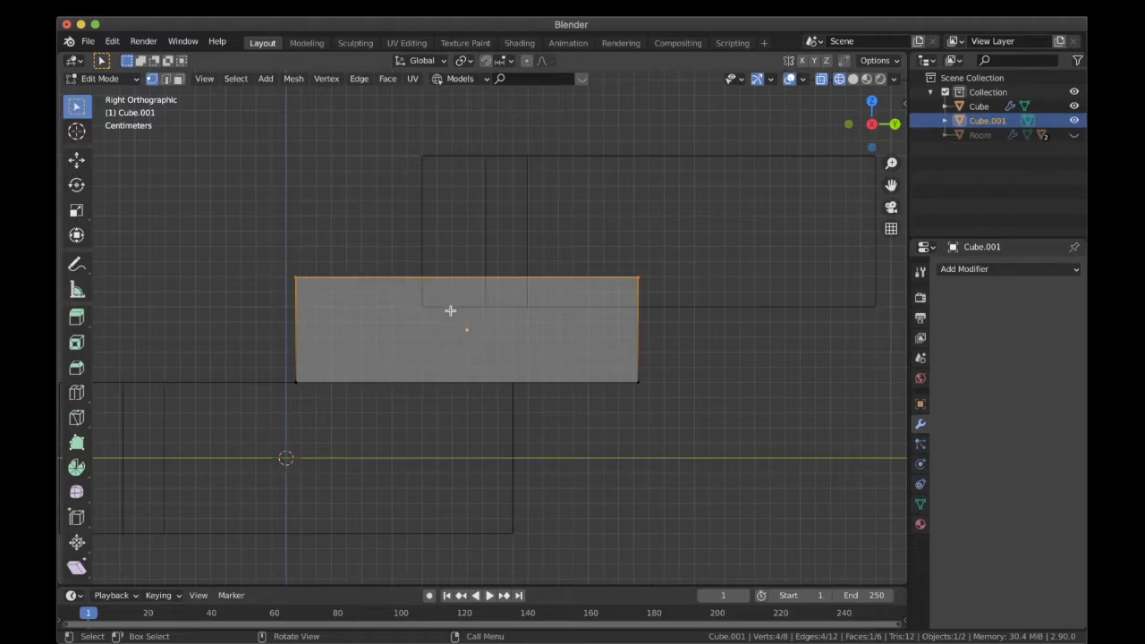
pyautogui.click(505, 62)
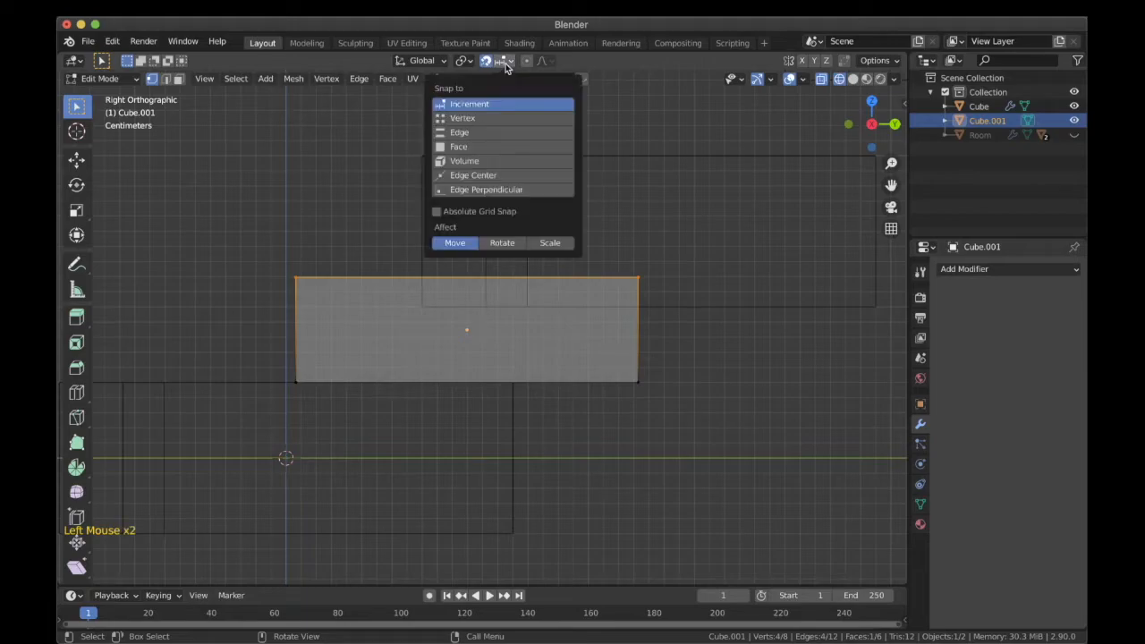
pyautogui.click(482, 120)
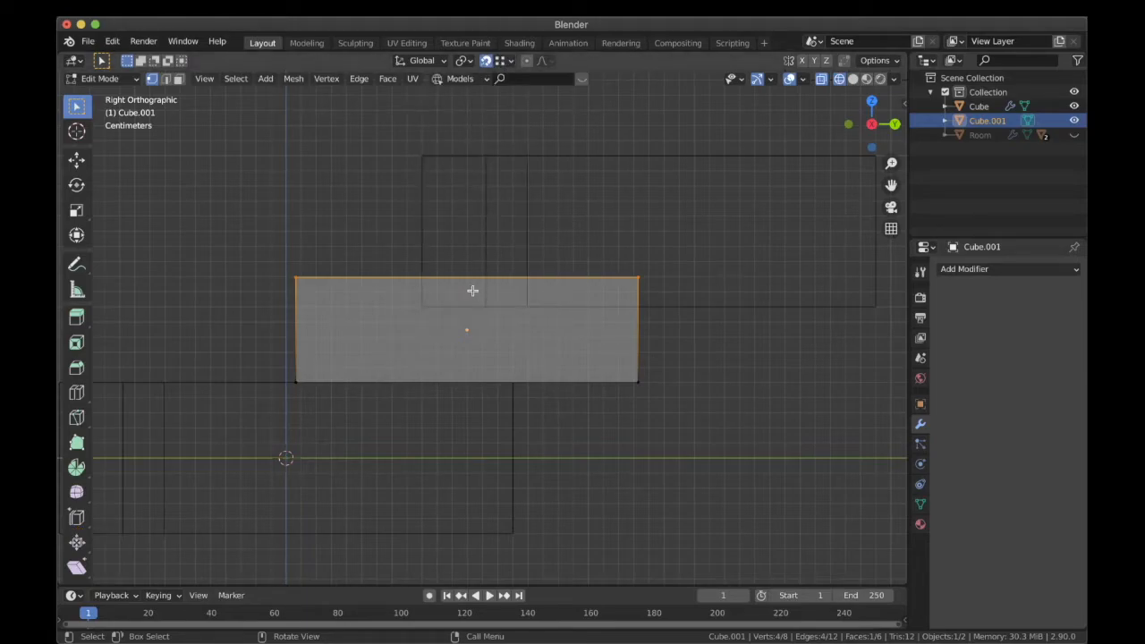
pyautogui.press('g')
pyautogui.press('z')
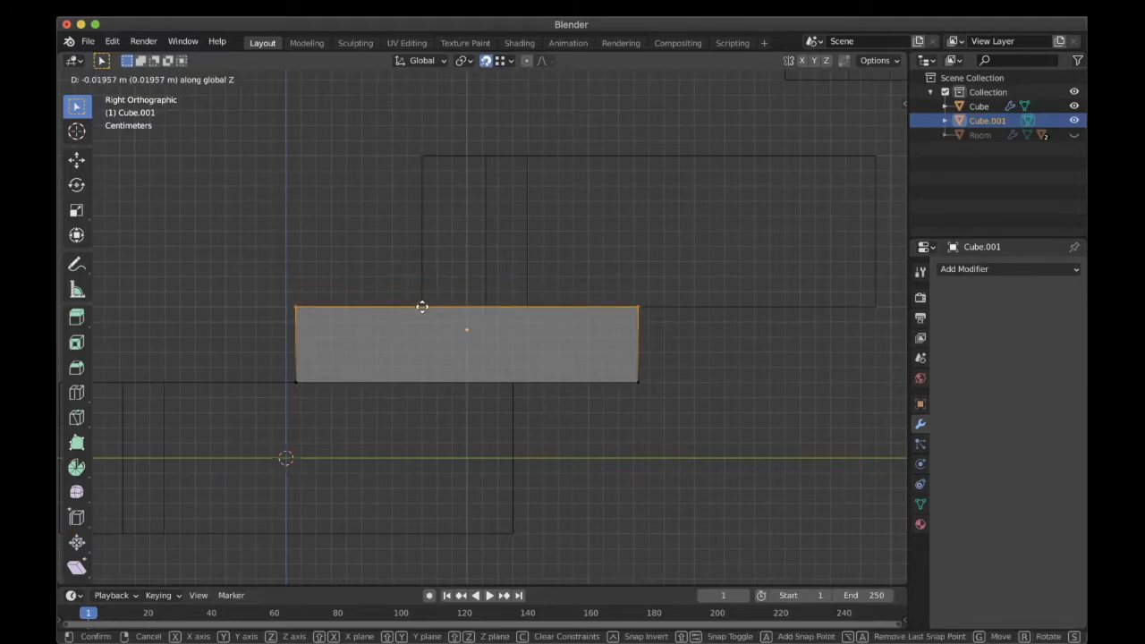
pyautogui.click(421, 307)
# Snap the block's back and front vertices along Y to the second stair's inner vertical line and front edge.
pyautogui.moveTo(641, 404); pyautogui.dragTo(599, 248)
pyautogui.press('g')
pyautogui.press('y')
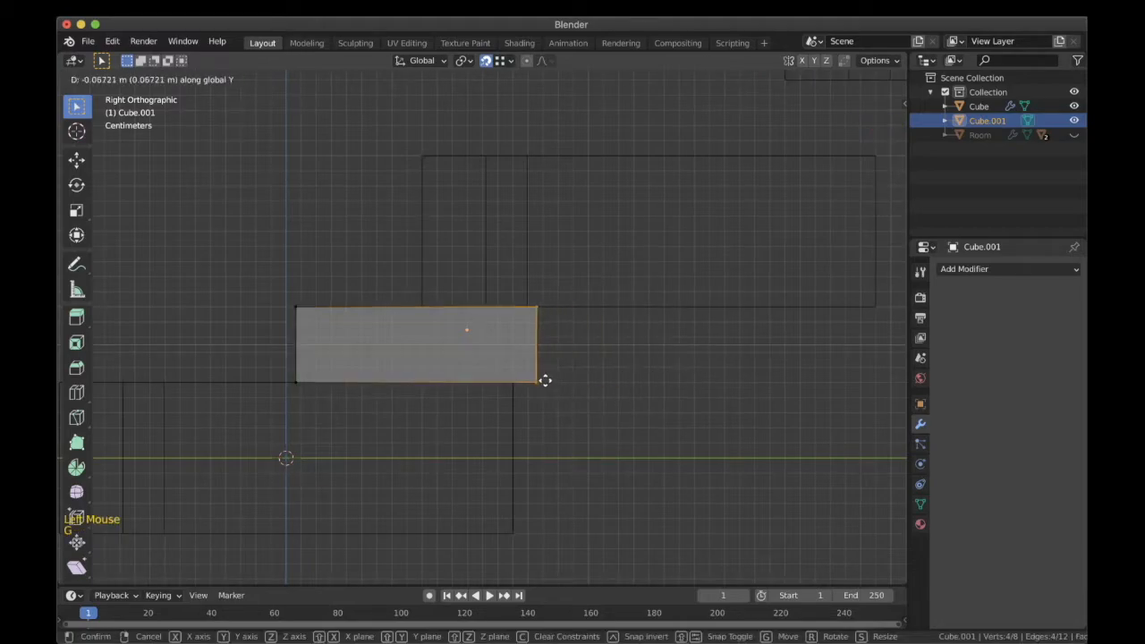
pyautogui.click(514, 358)
pyautogui.moveTo(378, 422); pyautogui.dragTo(255, 283)
pyautogui.press('g')
pyautogui.press('y')
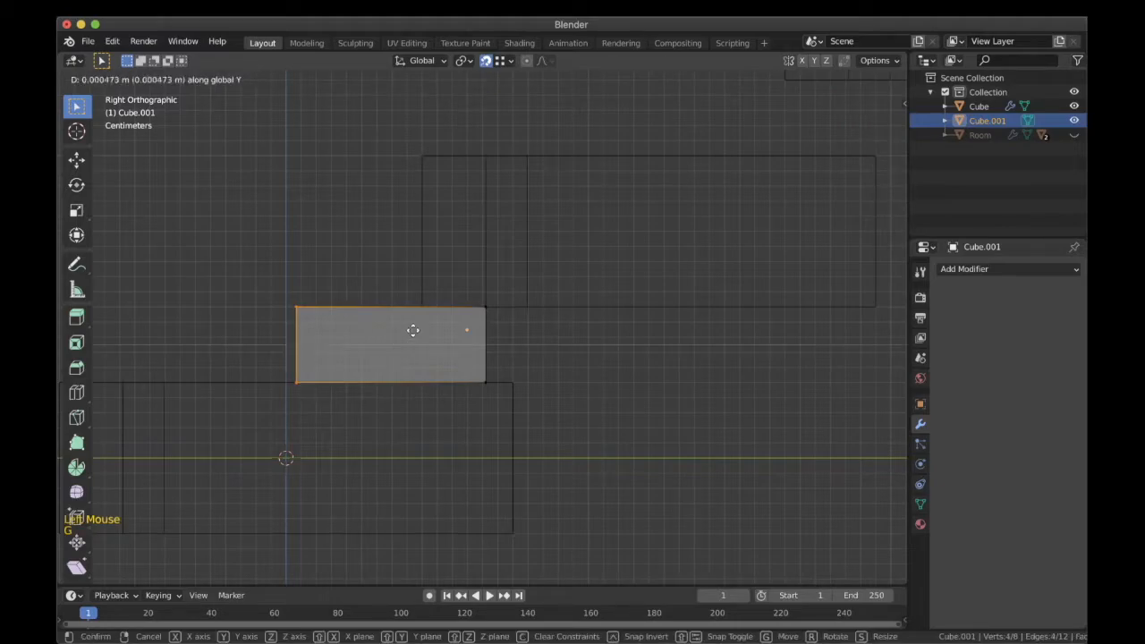
pyautogui.click(427, 316)
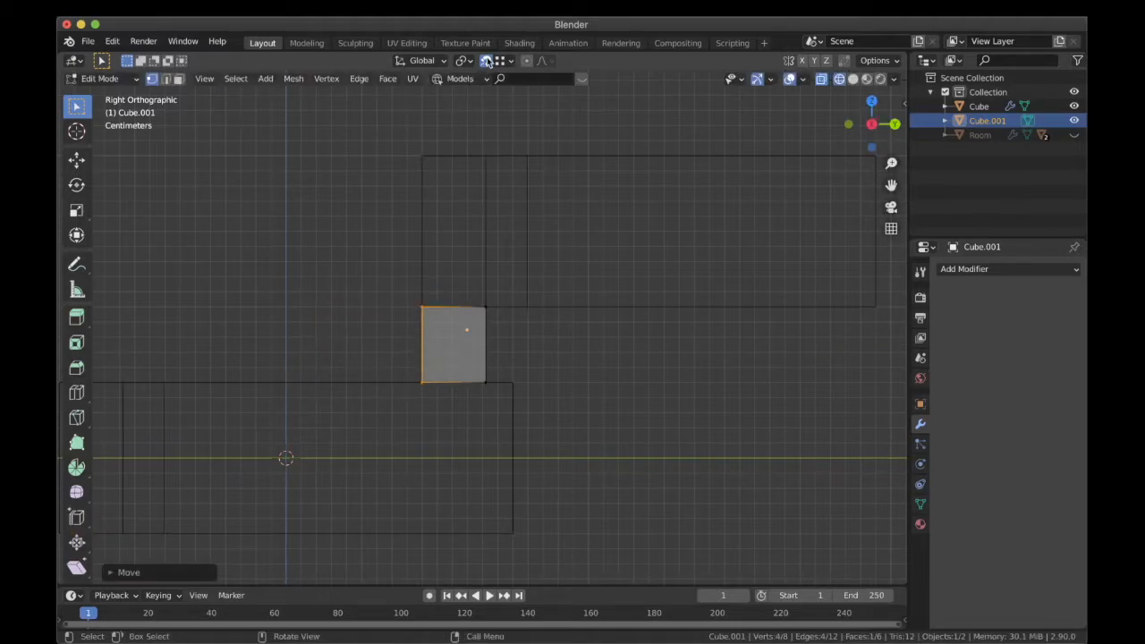
# Turn off snapping and move the block's front vertices slightly inward along Y.
pyautogui.scroll(1, 437, 266)
pyautogui.keyDown('shift'); pyautogui.moveTo(437, 266); pyautogui.dragTo(417, 296, button='middle'); pyautogui.keyUp('shift')
pyautogui.scroll(3, 419, 294)
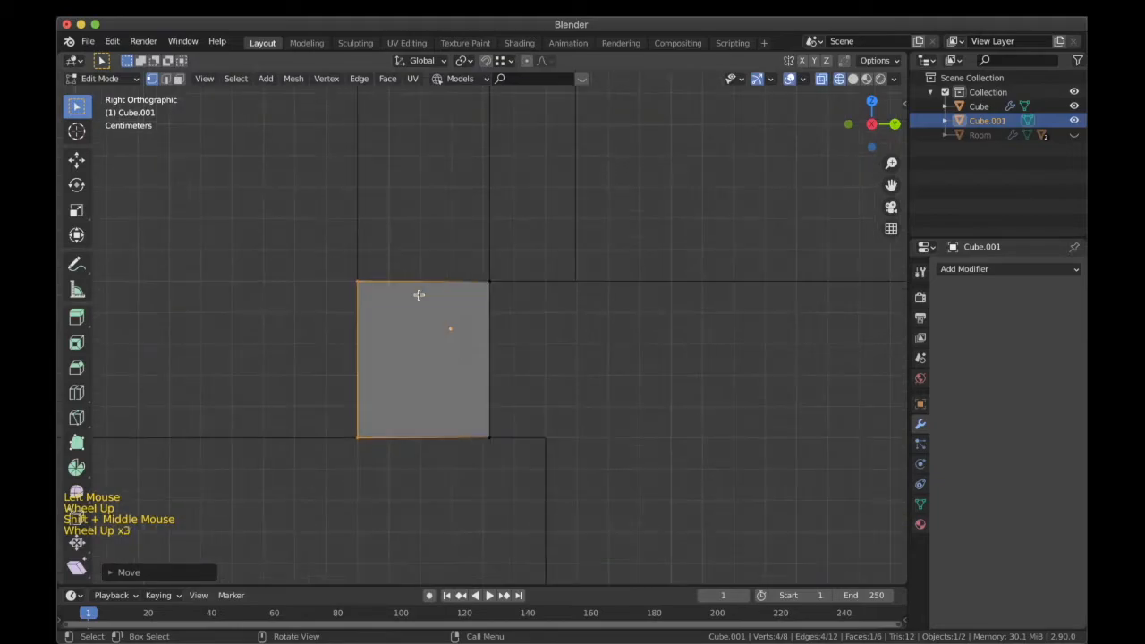
pyautogui.press('g')
pyautogui.press('y')
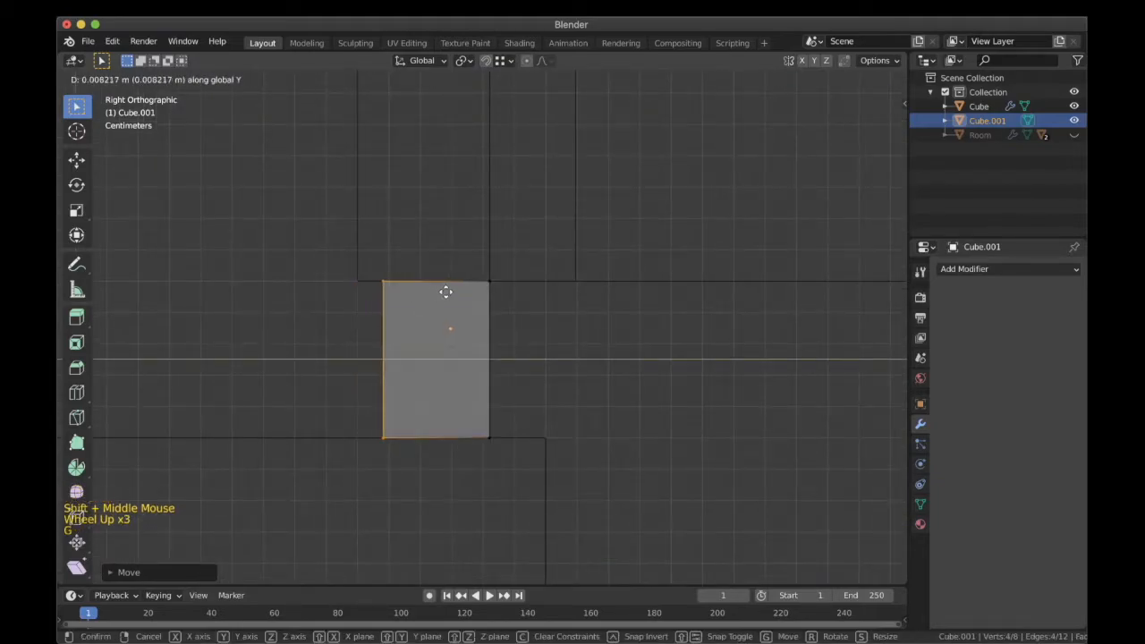
pyautogui.click(450, 294)
# In front view, turn snapping back on and snap the block's inner-side vertices along X to the vertical line near the stairs' end.
pyautogui.scroll(-5, 447, 375)
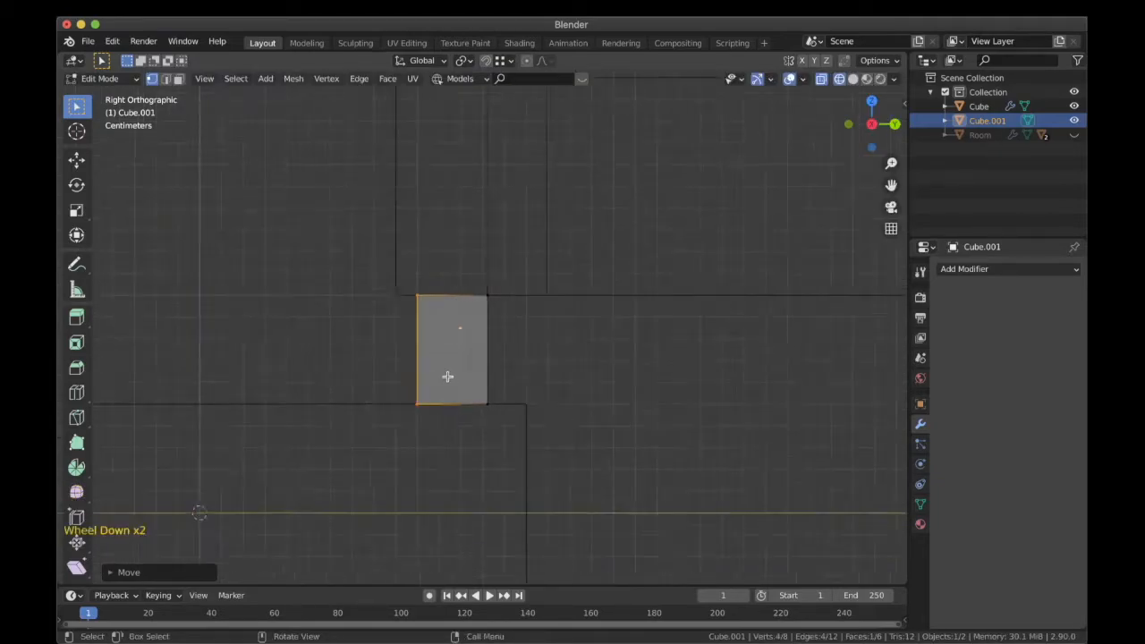
pyautogui.scroll(-3, 509, 368)
pyautogui.moveTo(509, 368); pyautogui.dragTo(448, 366, button='middle')
pyautogui.press('KP_1')
pyautogui.scroll(1, 651, 374)
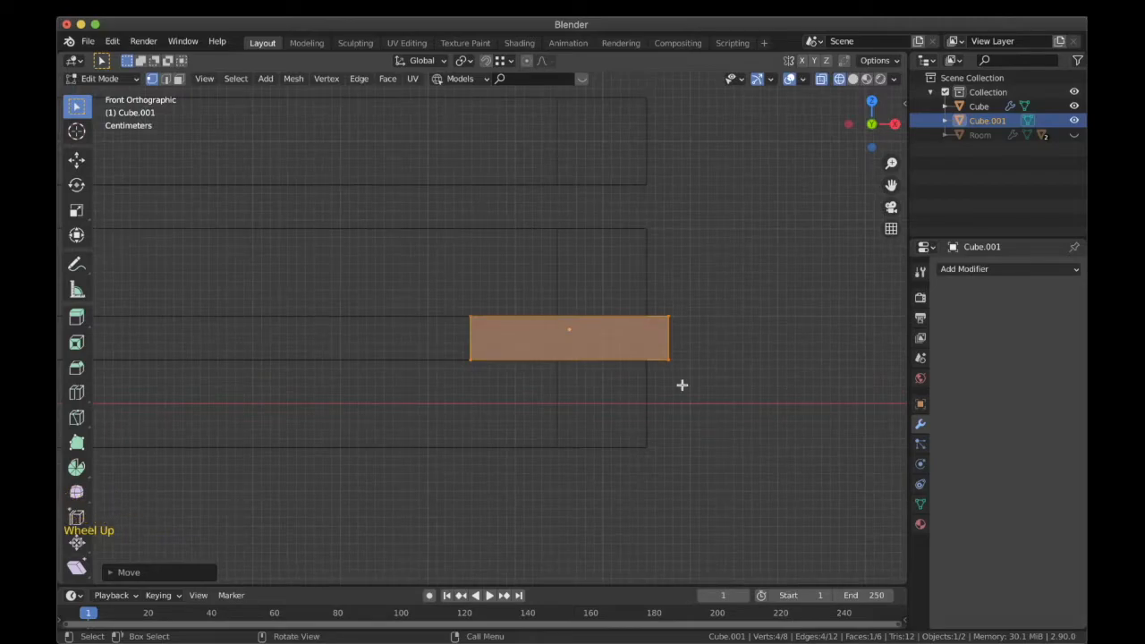
pyautogui.keyDown('shift'); pyautogui.moveTo(681, 385); pyautogui.dragTo(664, 421, button='middle'); pyautogui.keyUp('shift')
pyautogui.moveTo(666, 424); pyautogui.dragTo(616, 303)
pyautogui.moveTo(478, 392); pyautogui.dragTo(435, 342)
pyautogui.scroll(2, 462, 373)
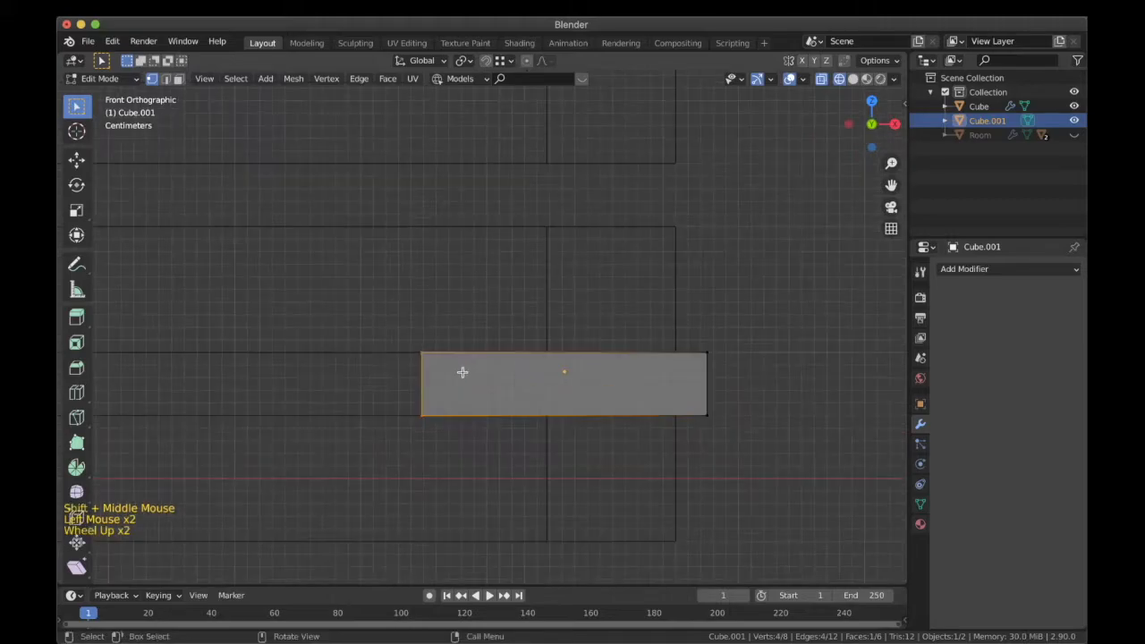
pyautogui.press('g')
pyautogui.press('x')
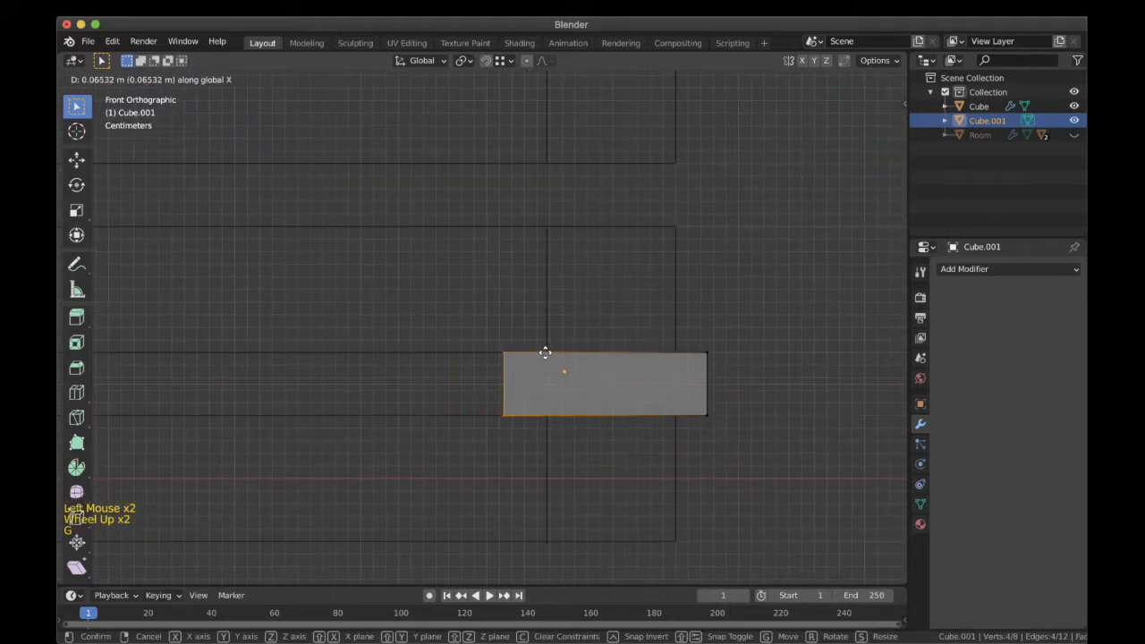
pyautogui.click(488, 579)
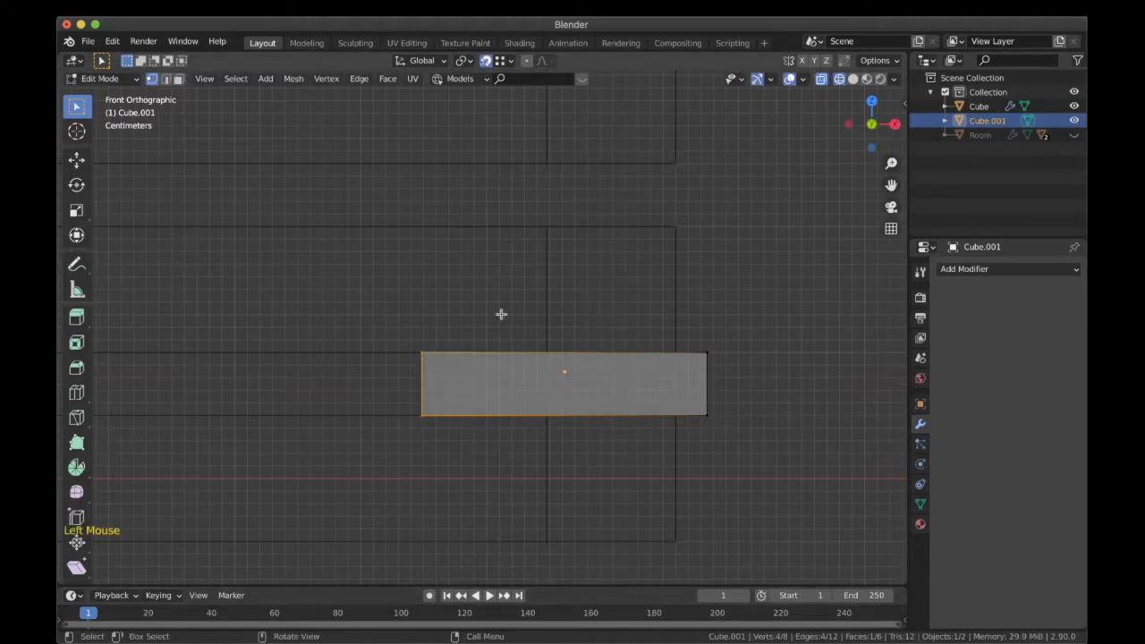
pyautogui.press('g')
pyautogui.click(546, 358)
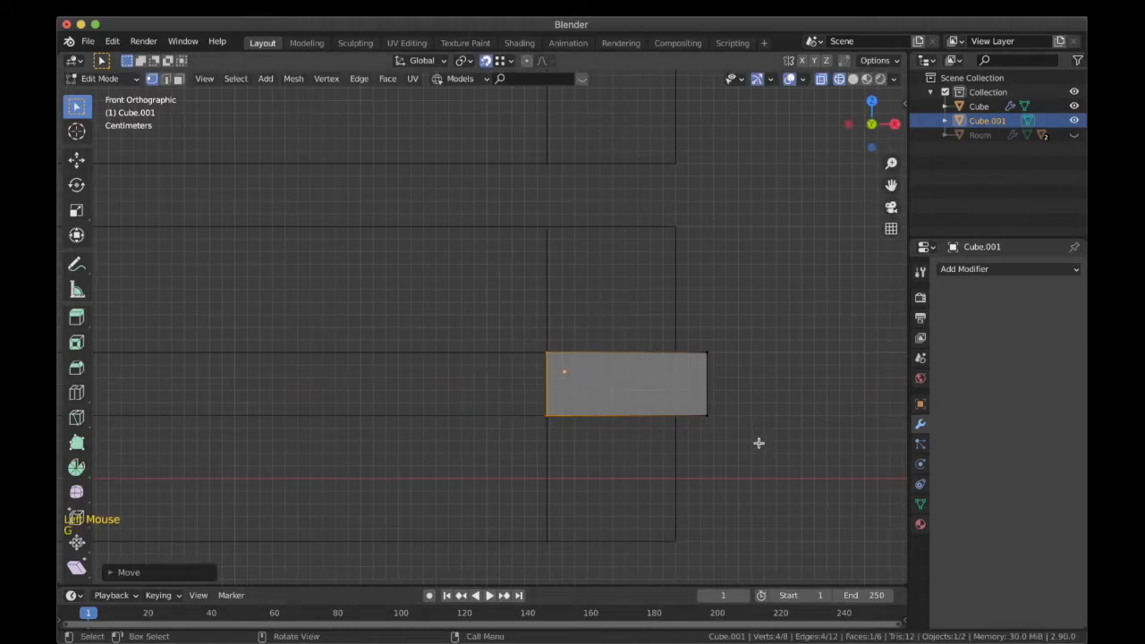
# Move the block's outer-side vertices inward along X so the block sits within the stair's width.
pyautogui.moveTo(759, 442); pyautogui.dragTo(695, 321)
pyautogui.press('g')
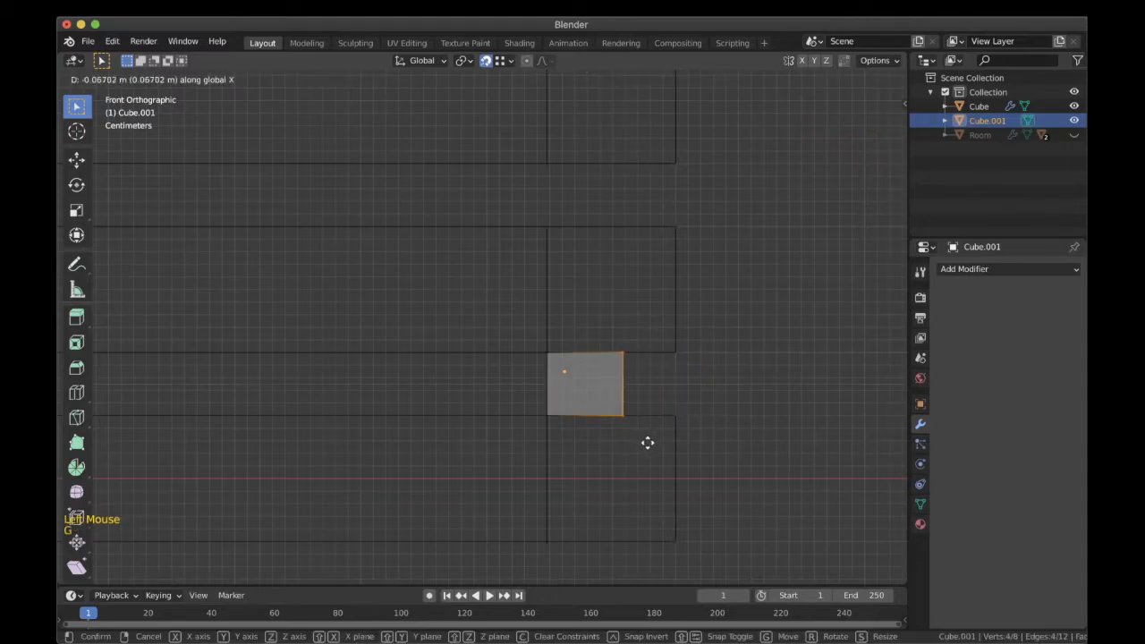
pyautogui.click(636, 442)
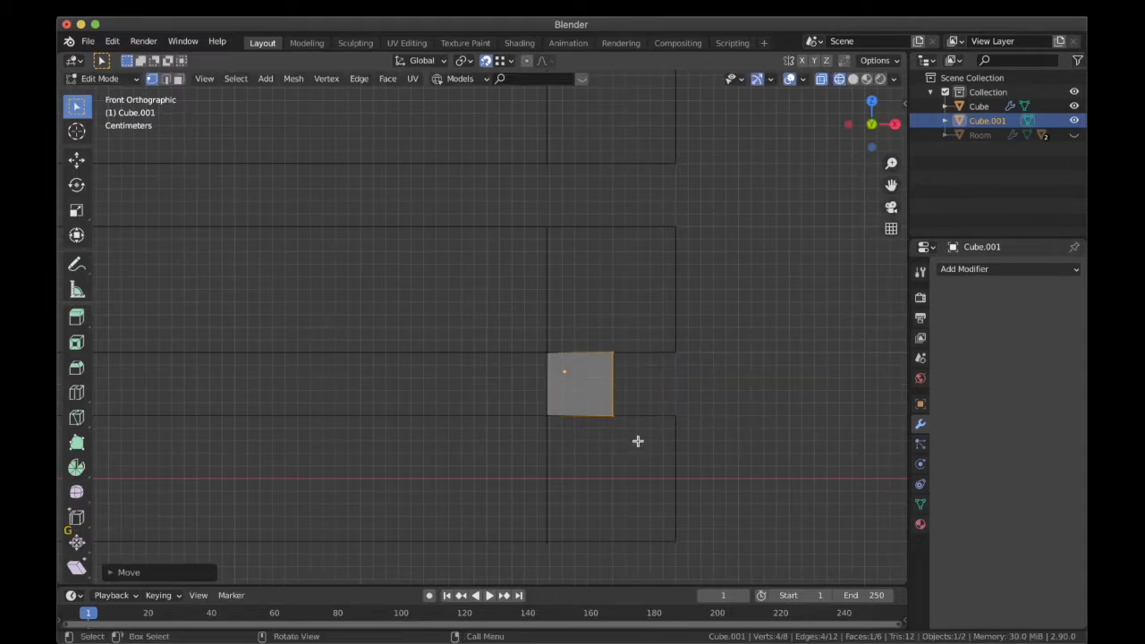
# Check the block's size and placement between the first two stairs in solid Object Mode.
pyautogui.scroll(-3, 636, 440)
pyautogui.press('z')
pyautogui.press('Tab')
pyautogui.scroll(-3, 675, 428)
pyautogui.moveTo(675, 428); pyautogui.dragTo(554, 435, button='middle')
pyautogui.scroll(-4, 576, 414)
# In the right side view, deepen the block by moving its back vertices about 1 cm outward along Y.
pyautogui.press('KP_3')
pyautogui.scroll(5, 487, 350)
pyautogui.press('Tab')
pyautogui.scroll(3, 487, 353)
pyautogui.press('z')
pyautogui.click(455, 399)
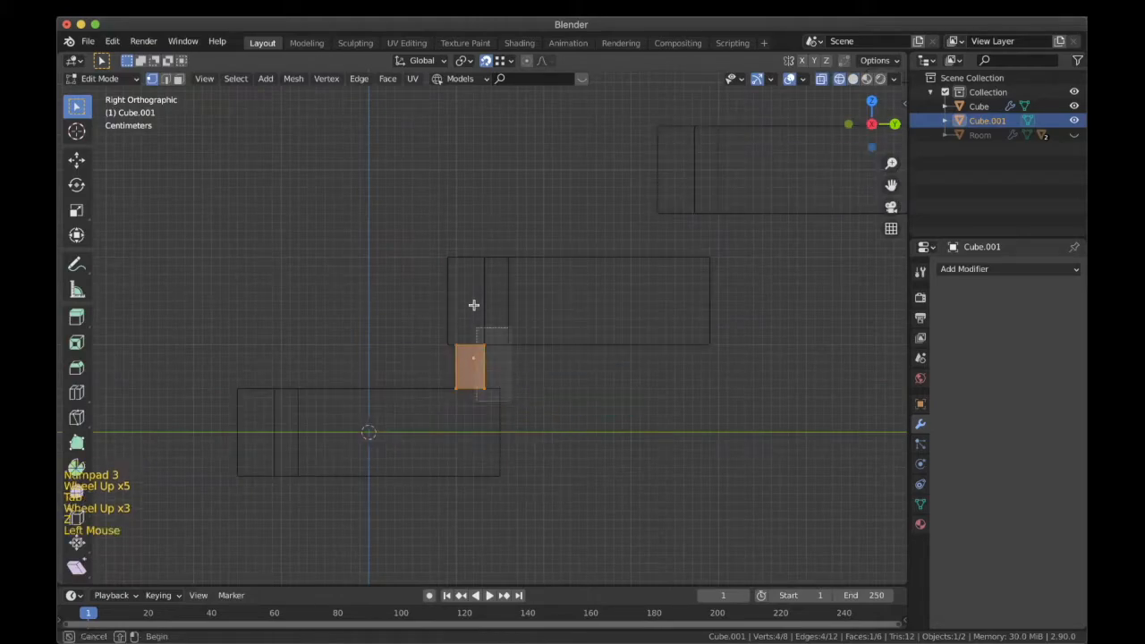
pyautogui.scroll(4, 497, 362)
pyautogui.press('g')
pyautogui.press('y')
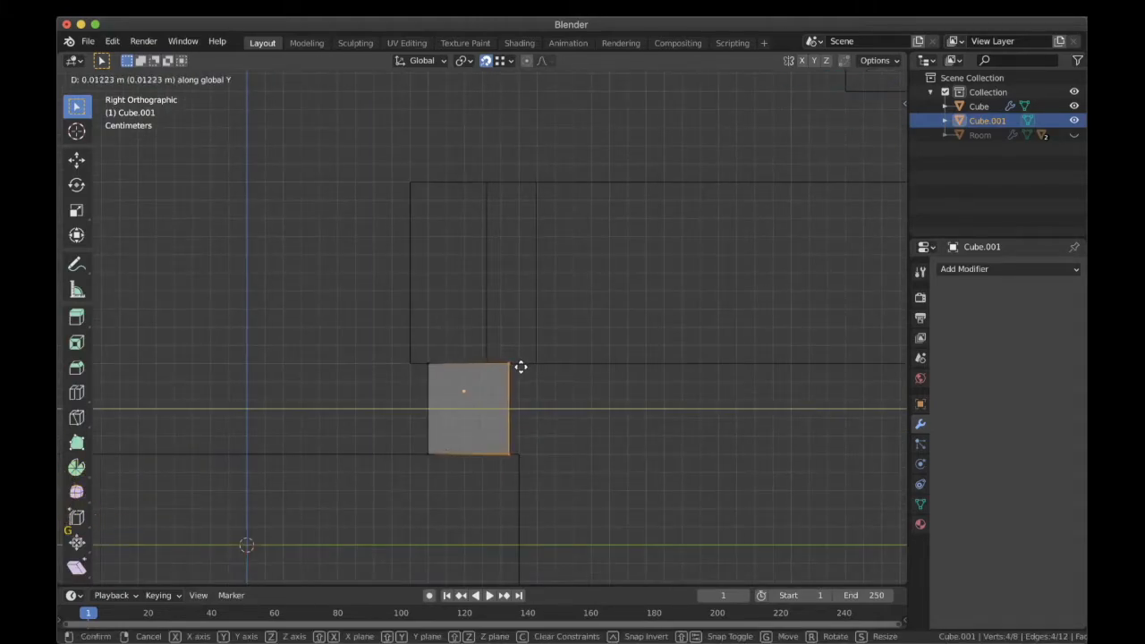
pyautogui.click(514, 365)
# Return to solid Object Mode and add an X-axis Mirror modifier to the block with Cube as the mirror object.
pyautogui.press('z')
pyautogui.press('Tab')
pyautogui.scroll(-5, 659, 383)
pyautogui.moveTo(651, 389); pyautogui.dragTo(287, 250, button='middle')
pyautogui.scroll(-2, 563, 388)
pyautogui.scroll(-2, 563, 389)
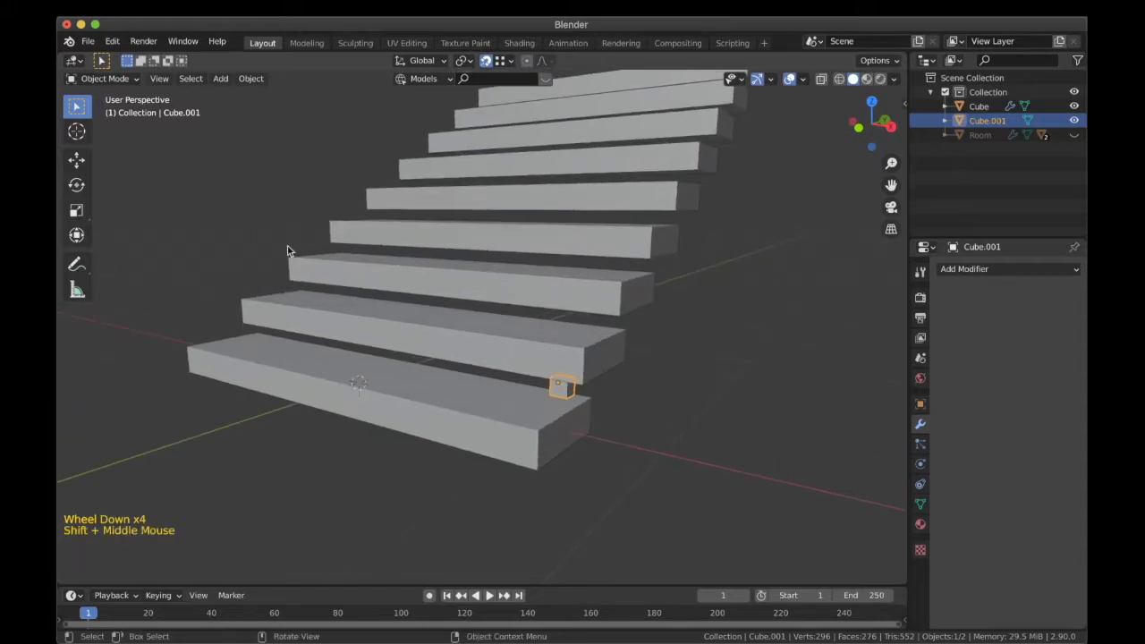
pyautogui.click(966, 272)
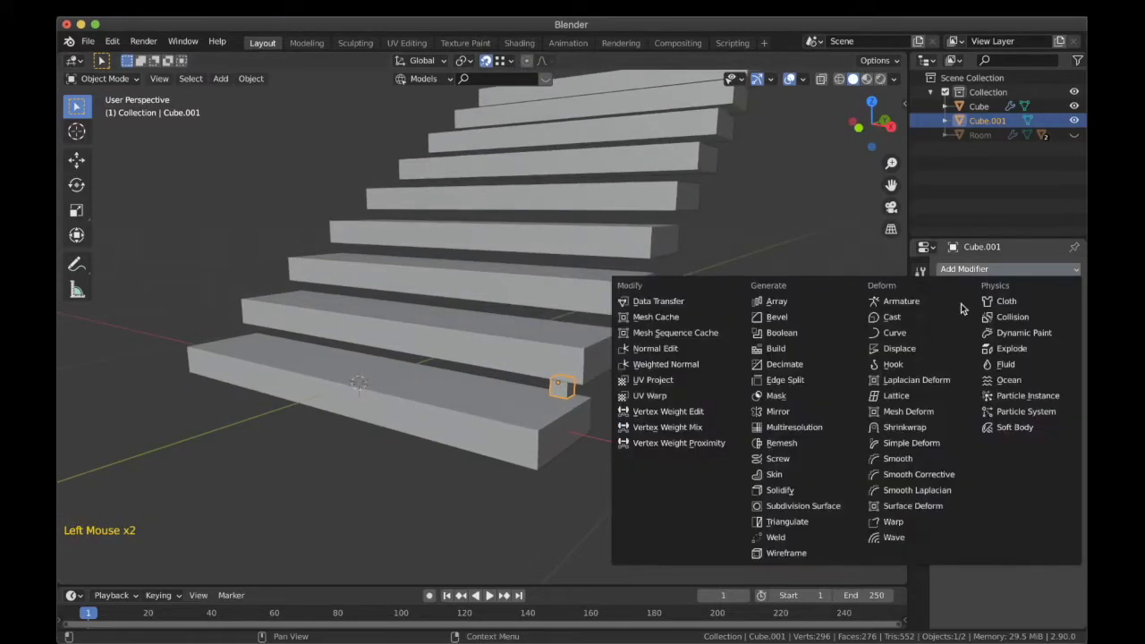
pyautogui.click(827, 411)
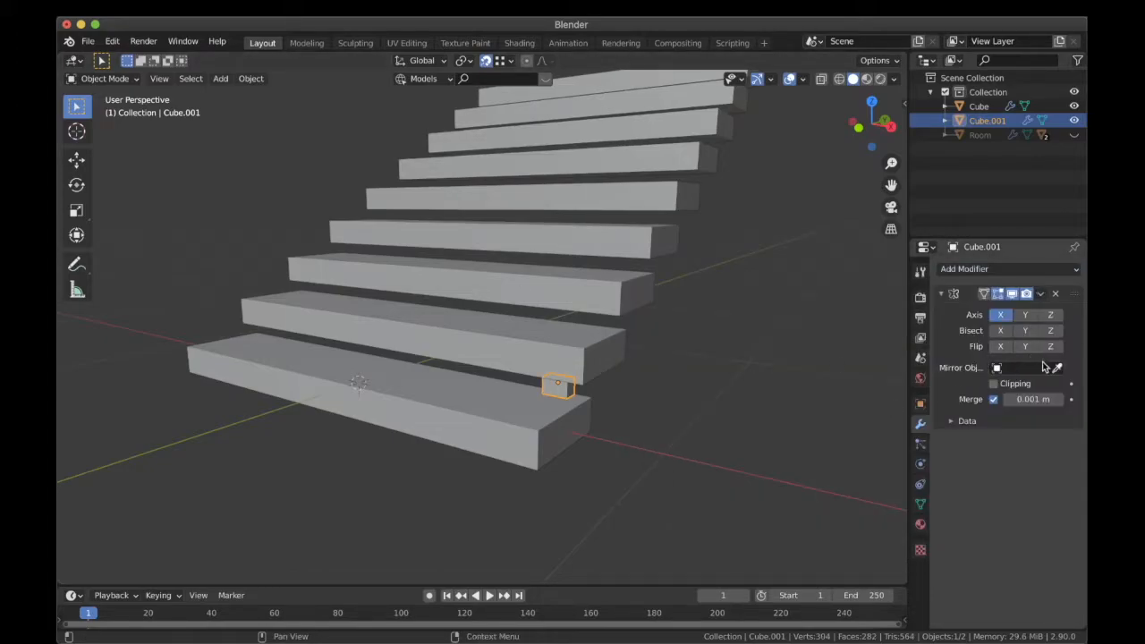
pyautogui.click(1056, 369)
pyautogui.click(490, 293)
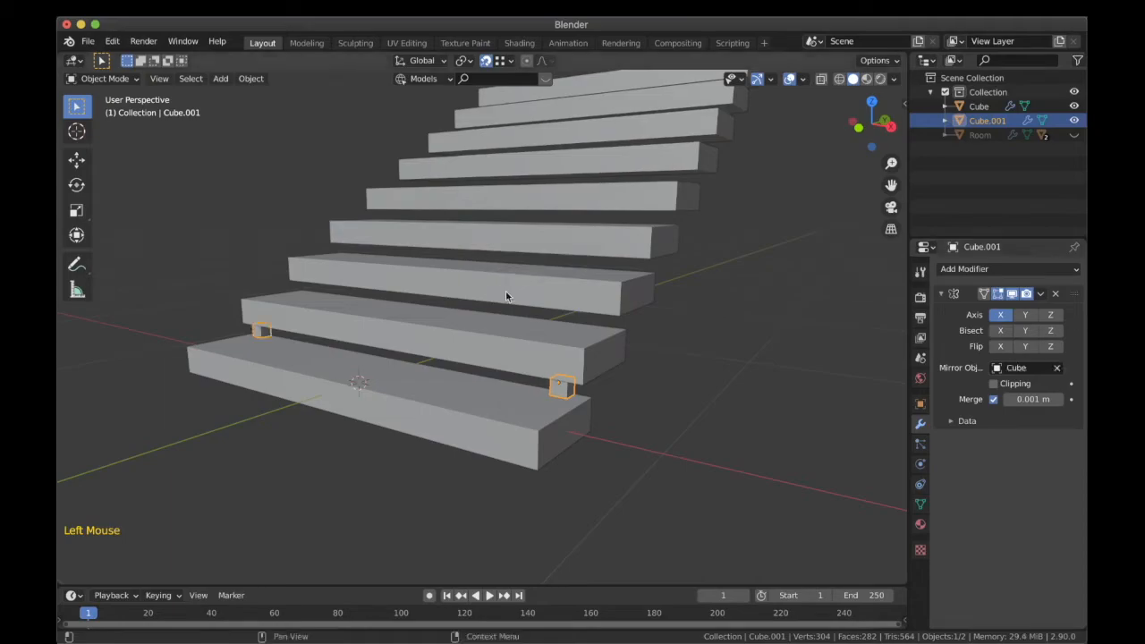
# Collapse the Mirror modifier's settings and add an Array modifier to the mirrored blocks.
pyautogui.scroll(-2, 489, 357)
pyautogui.moveTo(489, 357); pyautogui.dragTo(534, 360, button='middle')
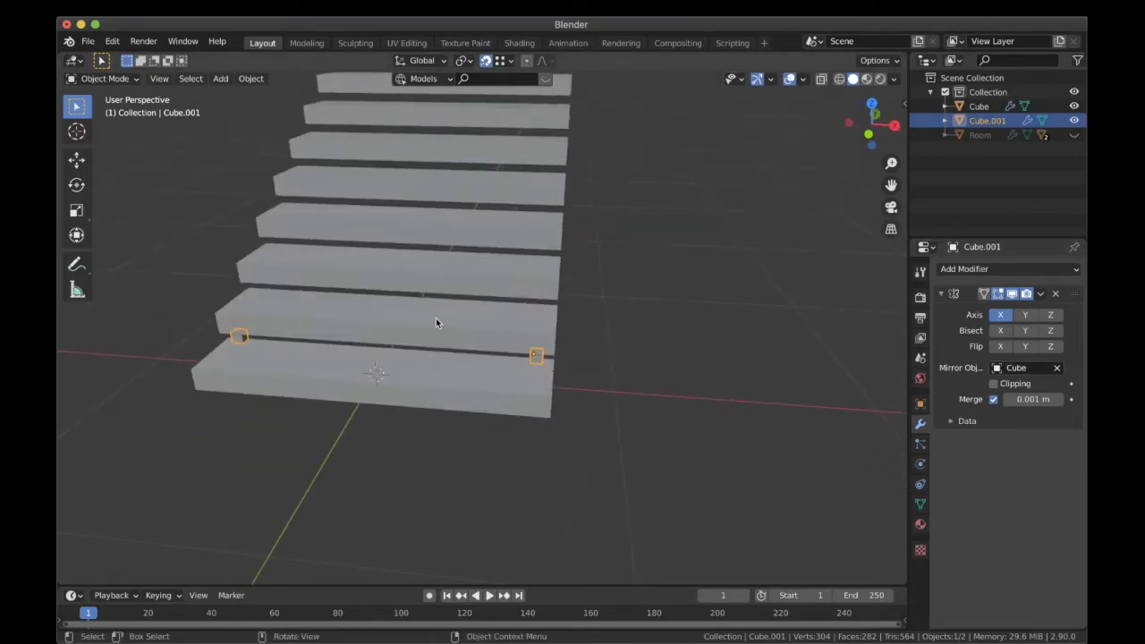
pyautogui.keyDown('shift'); pyautogui.moveTo(436, 318); pyautogui.dragTo(536, 370, button='middle'); pyautogui.keyUp('shift')
pyautogui.moveTo(537, 370); pyautogui.dragTo(461, 383, button='middle')
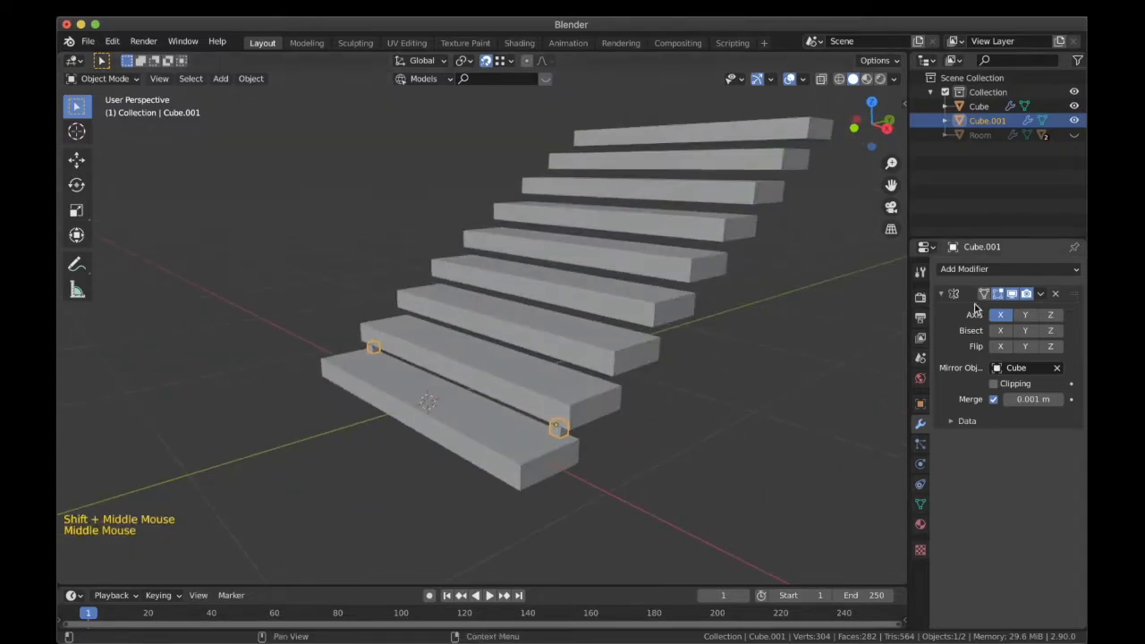
pyautogui.click(944, 295)
pyautogui.click(949, 269)
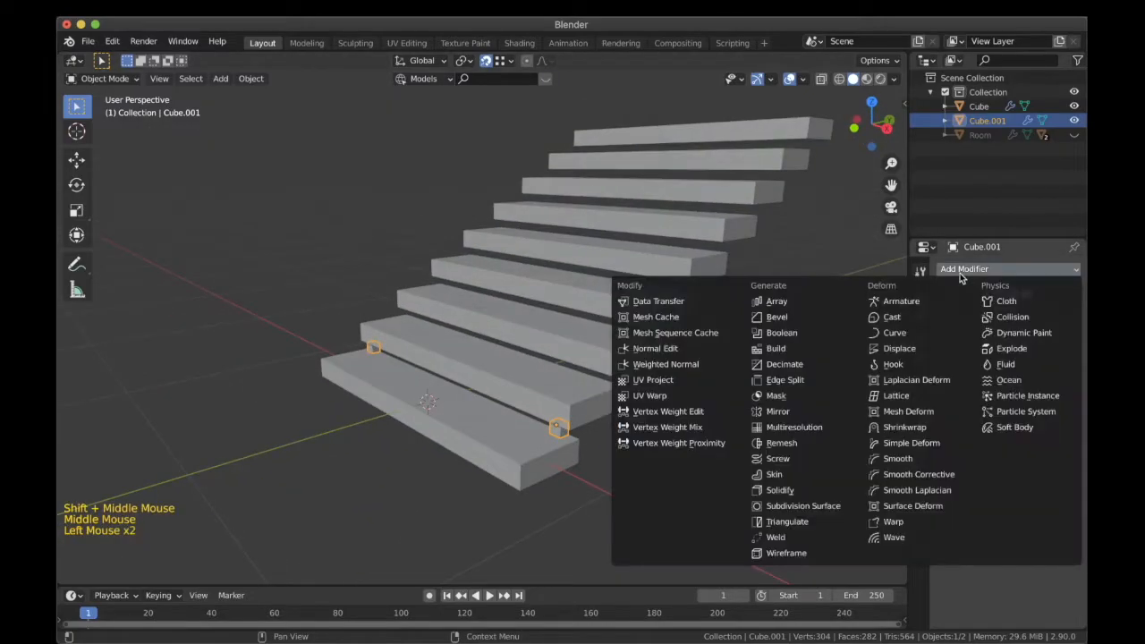
pyautogui.click(794, 302)
# In the right wireframe view, set the block Array's relative offset factors to X 0, Y 1 and Z 1.
pyautogui.press('KP_3')
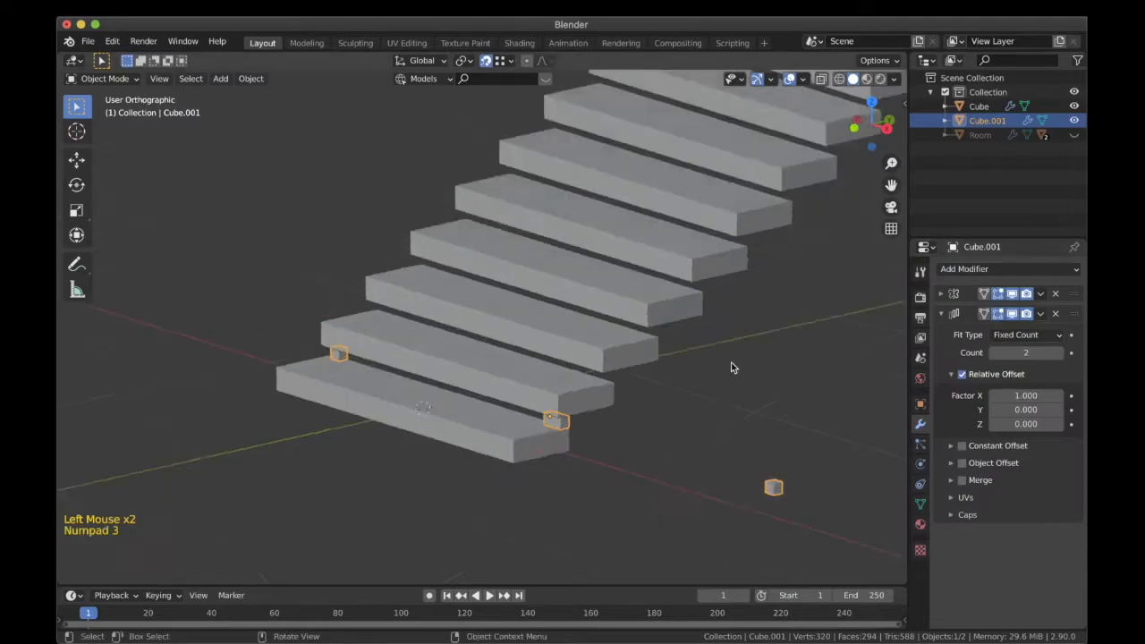
pyautogui.scroll(1, 554, 380)
pyautogui.keyDown('shift'); pyautogui.scroll(1, 554, 380); pyautogui.keyUp('shift')
pyautogui.keyDown('shift'); pyautogui.moveTo(555, 380); pyautogui.dragTo(515, 338, button='middle'); pyautogui.keyUp('shift')
pyautogui.press('z')
pyautogui.scroll(2, 626, 366)
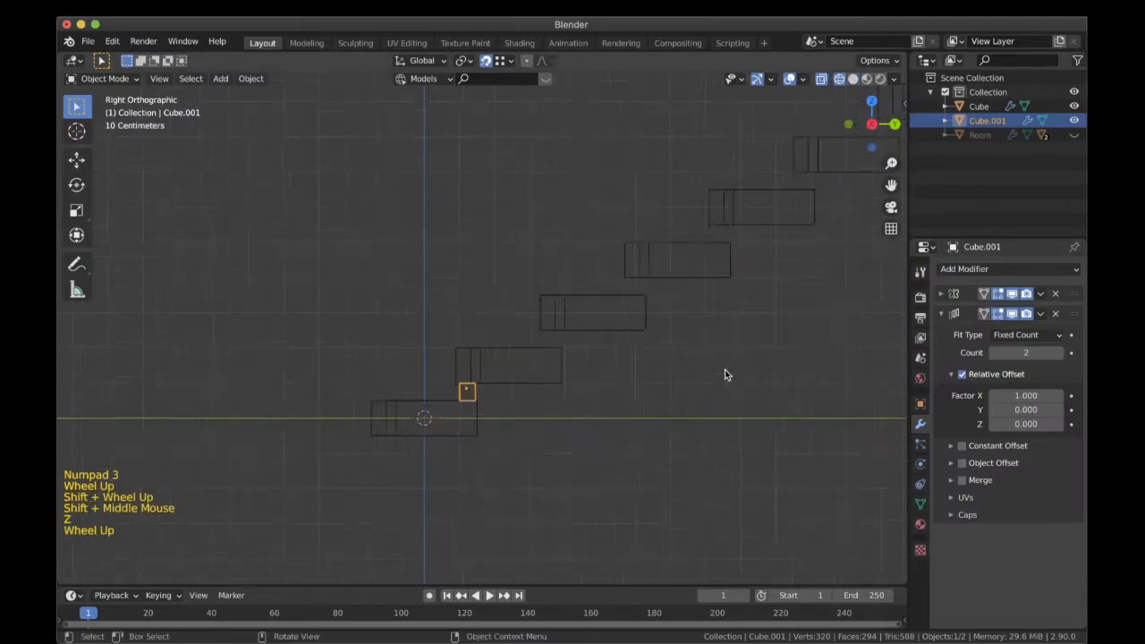
pyautogui.keyDown('shift'); pyautogui.moveTo(646, 372); pyautogui.dragTo(581, 391, button='middle'); pyautogui.keyUp('shift')
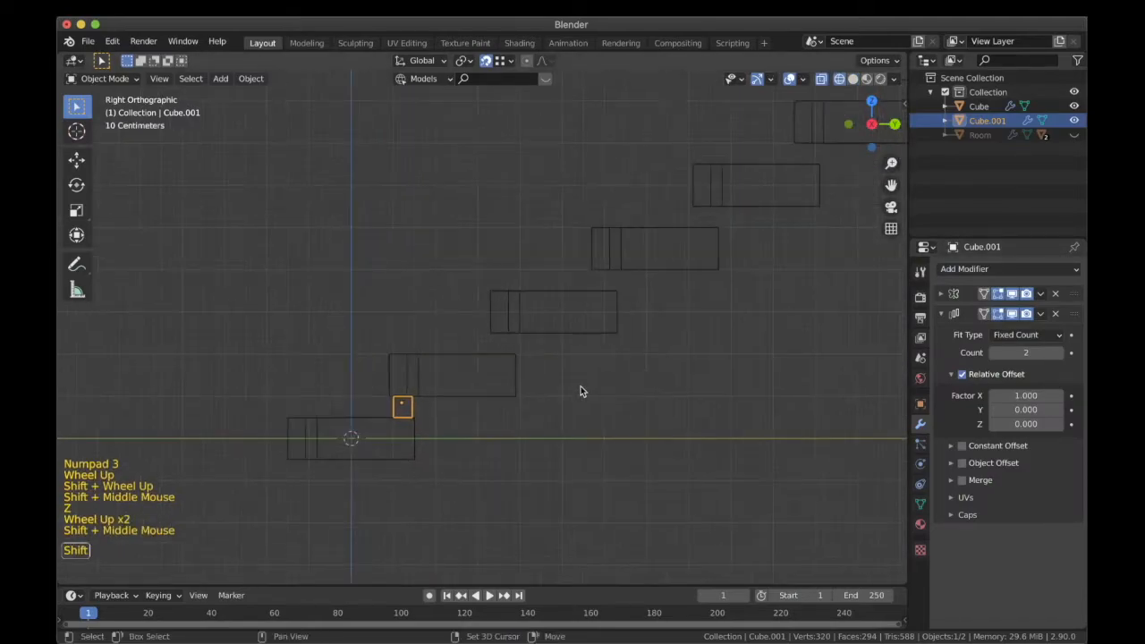
pyautogui.doubleClick(1027, 394)
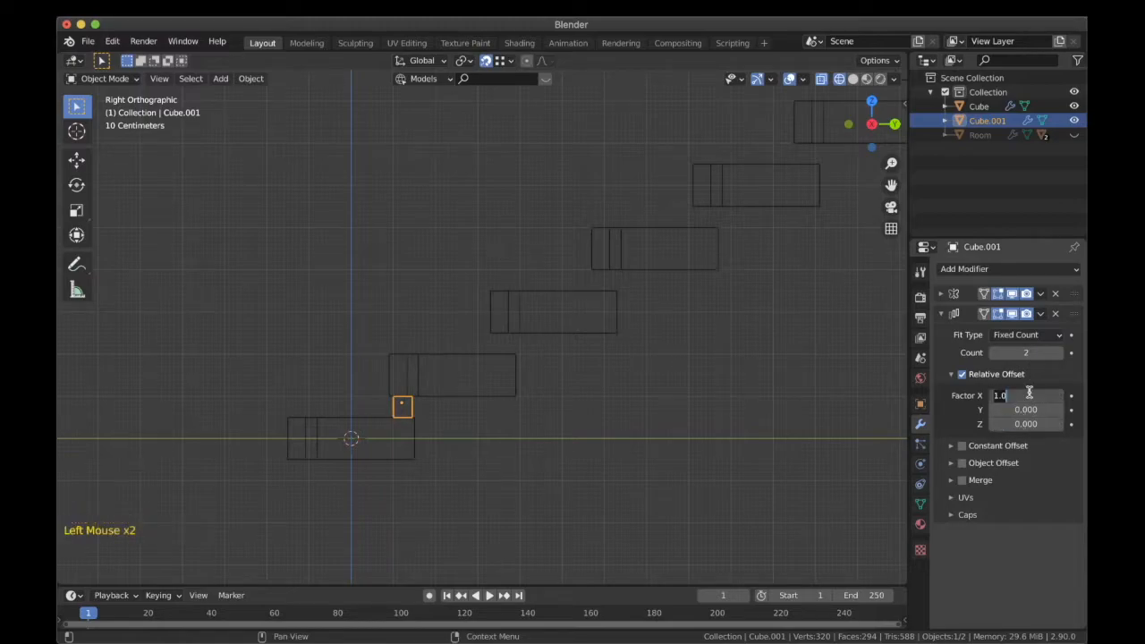
pyautogui.click(1024, 423)
pyautogui.write('1')
pyautogui.press('Return')
pyautogui.click(1026, 409)
pyautogui.write('1')
pyautogui.press('Return')
# Fine-tune the Array's relative offset to Y 5.32 and Z 3 so the second block fits between the second and third stairs.
pyautogui.scroll(2, 666, 425)
pyautogui.scroll(1, 665, 424)
pyautogui.moveTo(1026, 409)
pyautogui.mouseDown()
pyautogui.moveTo(1100, 409)
pyautogui.moveTo(1009, 410)
pyautogui.moveTo(1028, 410)
pyautogui.mouseUp()
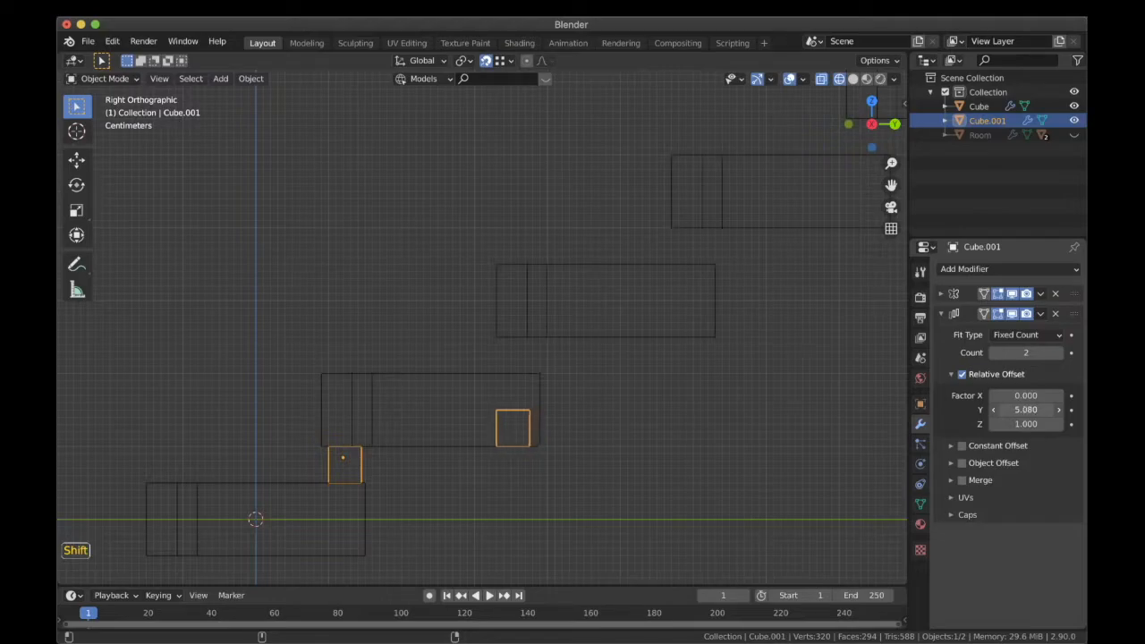
pyautogui.keyDown('shift'); pyautogui.moveTo(1009, 424); pyautogui.dragTo(1055, 424); pyautogui.keyUp('shift')
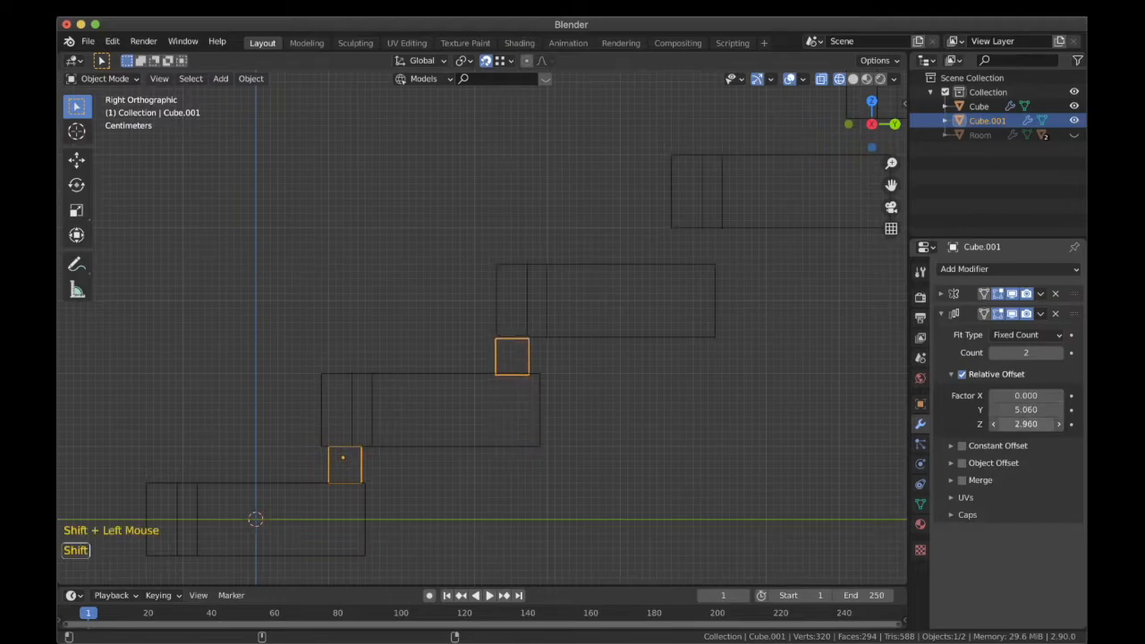
pyautogui.keyDown('shift'); pyautogui.moveTo(535, 414); pyautogui.dragTo(523, 388, button='middle'); pyautogui.keyUp('shift')
pyautogui.scroll(1, 515, 401)
pyautogui.keyDown('shift'); pyautogui.moveTo(1026, 409); pyautogui.dragTo(1046, 410); pyautogui.keyUp('shift')
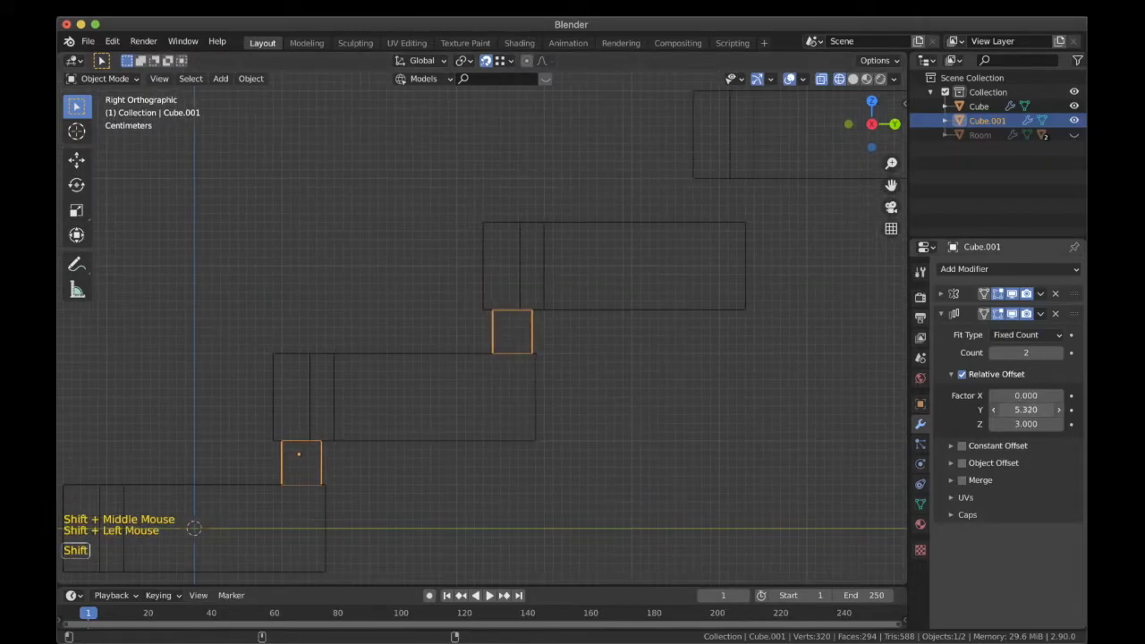
# Raise the block Array's count to 9 so connectors follow the whole staircase.
pyautogui.scroll(-3, 713, 391)
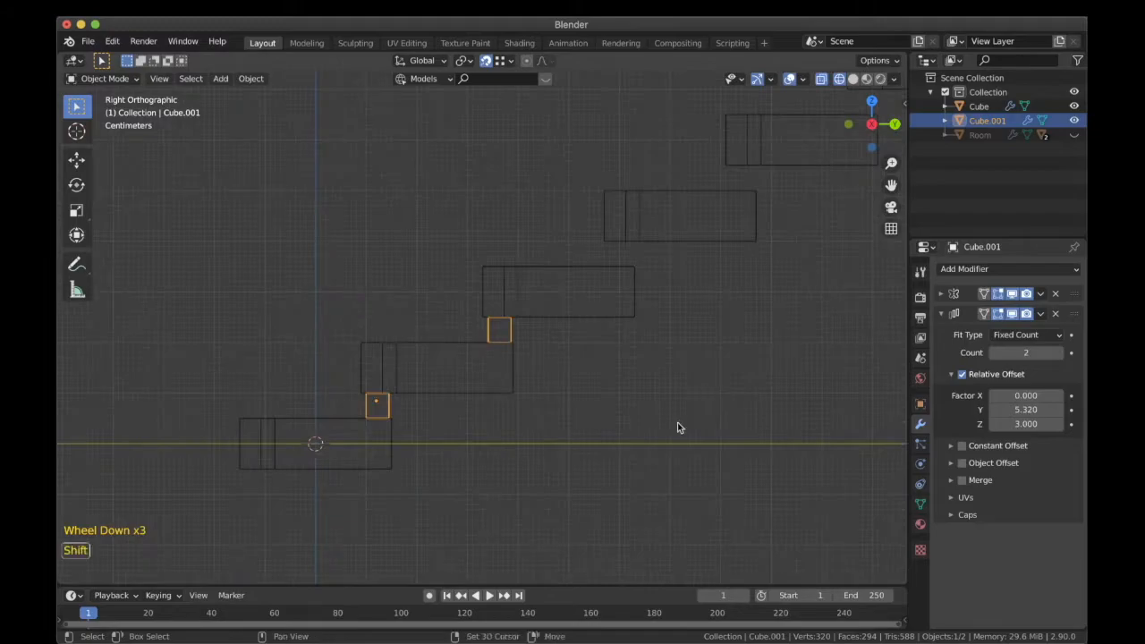
pyautogui.keyDown('shift'); pyautogui.moveTo(677, 427); pyautogui.dragTo(682, 411, button='middle'); pyautogui.keyUp('shift')
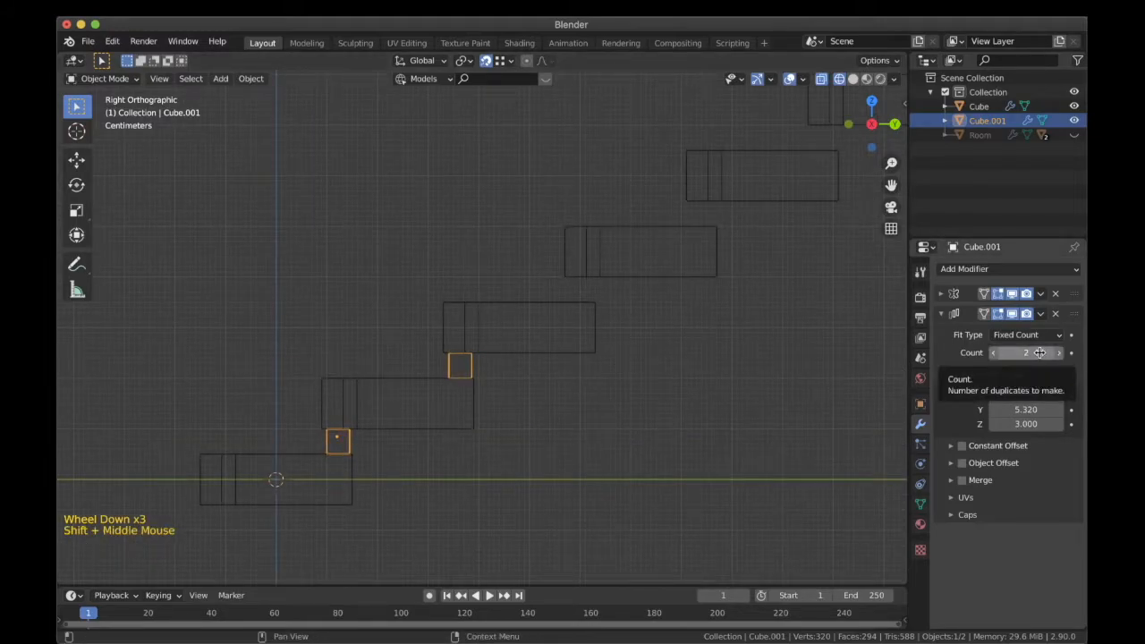
pyautogui.moveTo(1025, 352); pyautogui.dragTo(1063, 352)
pyautogui.scroll(-3, 664, 329)
pyautogui.keyDown('shift'); pyautogui.moveTo(665, 329); pyautogui.dragTo(695, 303, button='middle'); pyautogui.keyUp('shift')
pyautogui.scroll(-2, 695, 303)
pyautogui.keyDown('shift'); pyautogui.moveTo(582, 319); pyautogui.dragTo(462, 375, button='middle'); pyautogui.keyUp('shift')
# Move the arrayed blocks about 0.24 m along negative Y and 0.15 m down so the first one sits under the lowest stair.
pyautogui.scroll(2, 505, 340)
pyautogui.scroll(2, 506, 340)
pyautogui.scroll(-1, 463, 375)
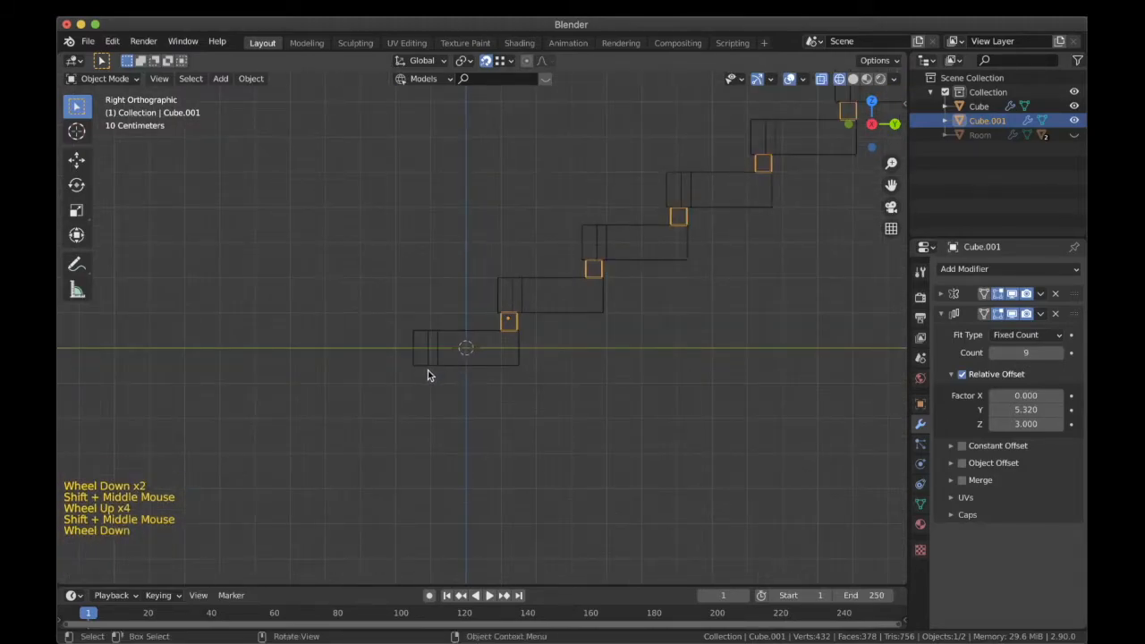
pyautogui.scroll(3, 427, 370)
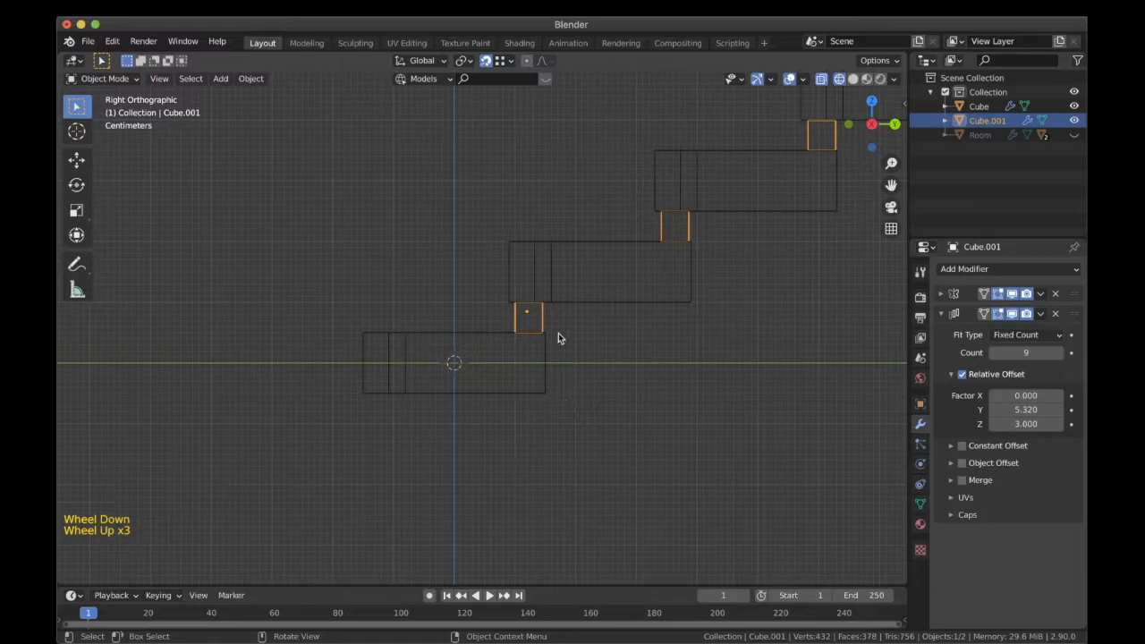
pyautogui.keyDown('shift'); pyautogui.moveTo(558, 338); pyautogui.dragTo(600, 300, button='middle'); pyautogui.keyUp('shift')
pyautogui.scroll(1, 601, 300)
pyautogui.press('g')
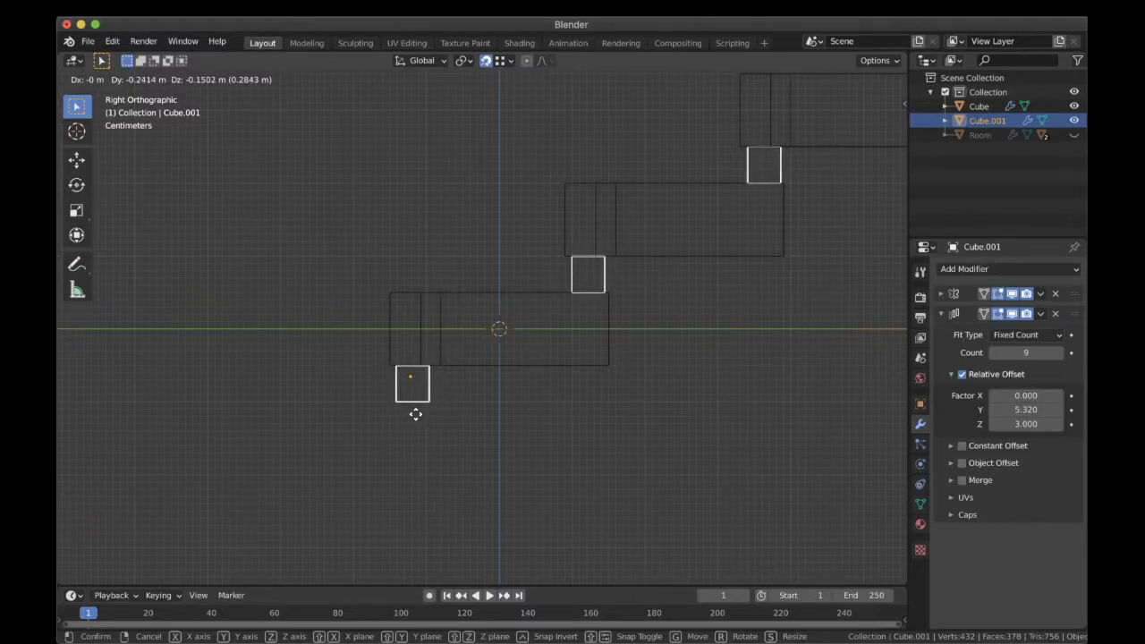
pyautogui.click(416, 415)
# Increase the block Array's count to 10 and return to solid shading in a perspective view of the staircase.
pyautogui.scroll(-1, 578, 325)
pyautogui.keyDown('shift'); pyautogui.scroll(-1, 577, 324); pyautogui.keyUp('shift')
pyautogui.keyDown('shift'); pyautogui.moveTo(578, 325); pyautogui.dragTo(472, 381, button='middle'); pyautogui.keyUp('shift')
pyautogui.scroll(-10, 494, 363)
pyautogui.scroll(2, 722, 284)
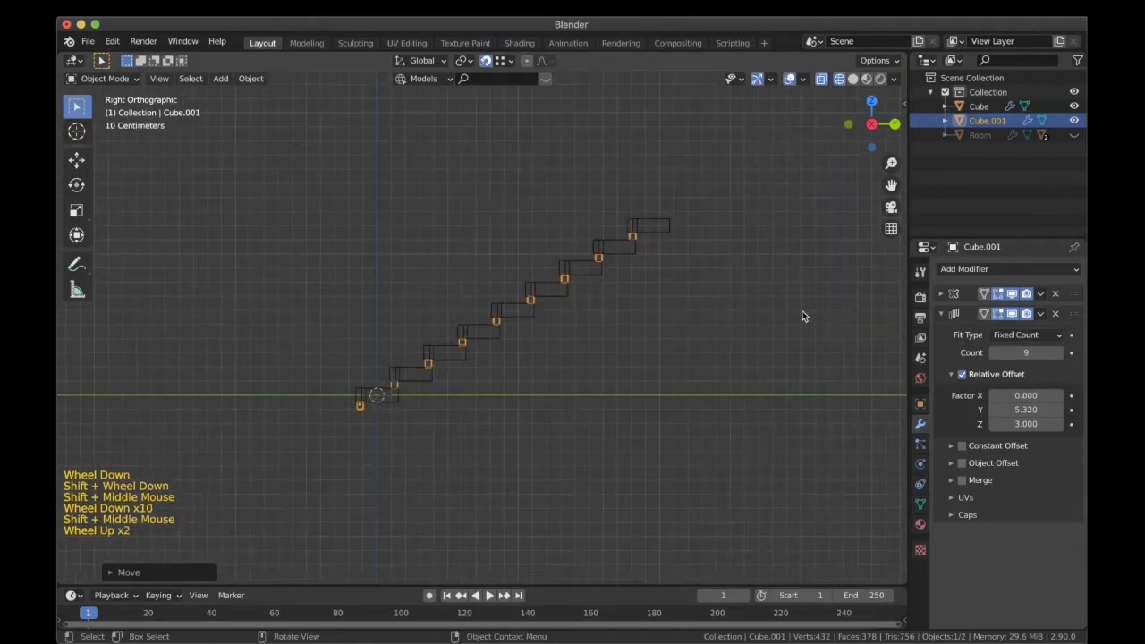
pyautogui.click(1048, 354)
pyautogui.keyDown('shift'); pyautogui.moveTo(741, 221); pyautogui.dragTo(677, 289, button='middle'); pyautogui.keyUp('shift')
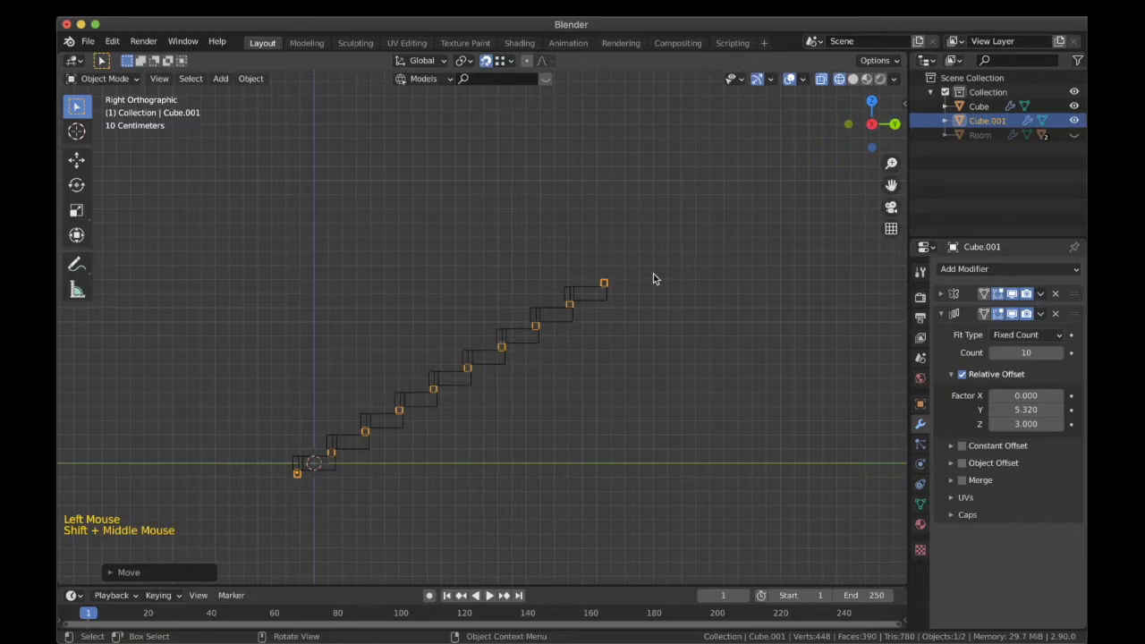
pyautogui.scroll(-3, 653, 279)
pyautogui.press('z')
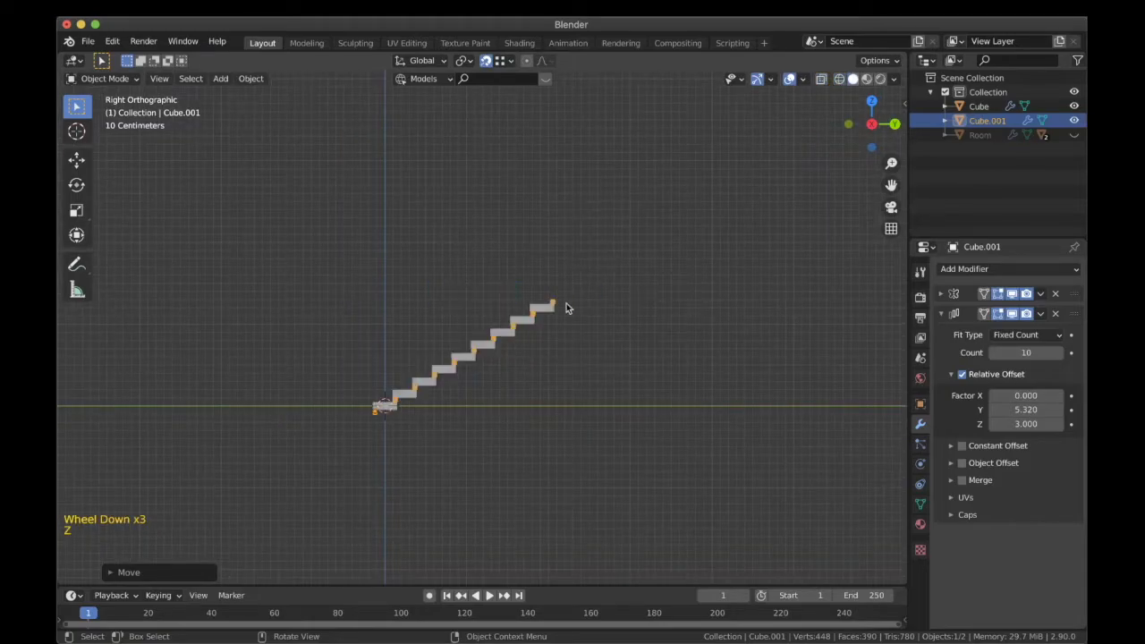
pyautogui.scroll(-3, 566, 308)
pyautogui.moveTo(565, 307); pyautogui.dragTo(660, 328, button='middle')
pyautogui.press('z')
# Save the Blender file as tutorial.blend.
pyautogui.press('super+s')
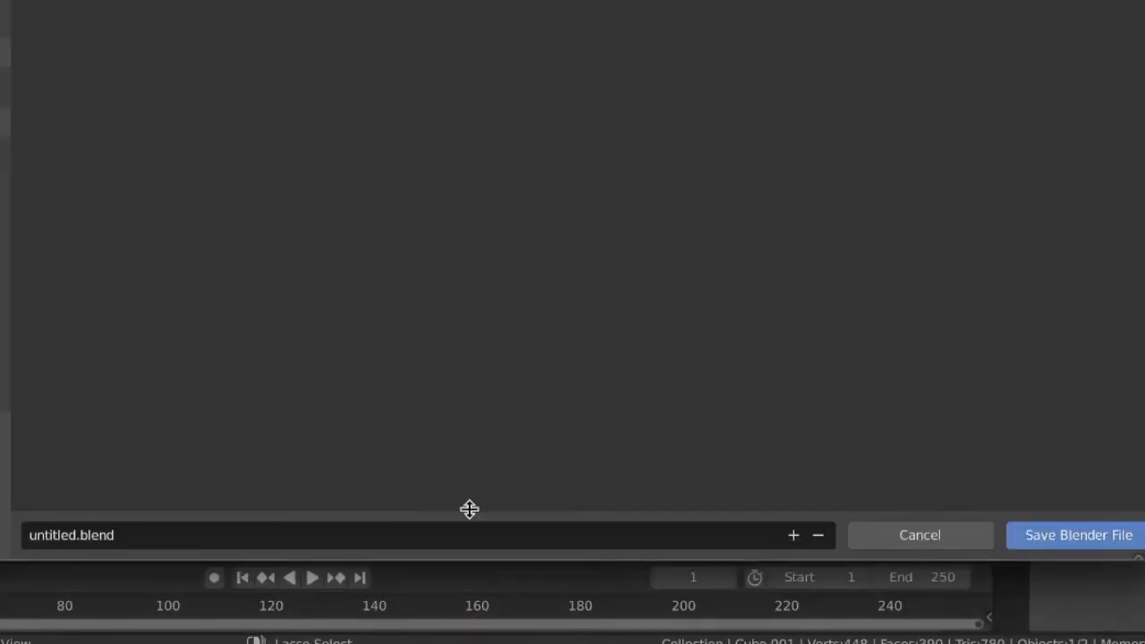
pyautogui.click(341, 535)
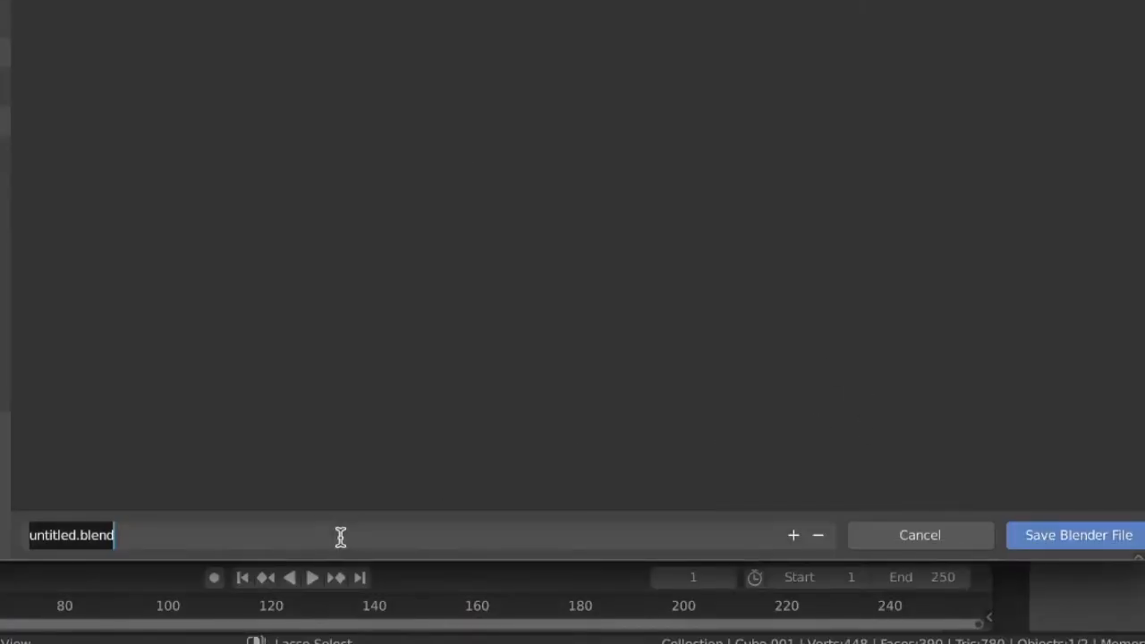
pyautogui.write('tutoria')
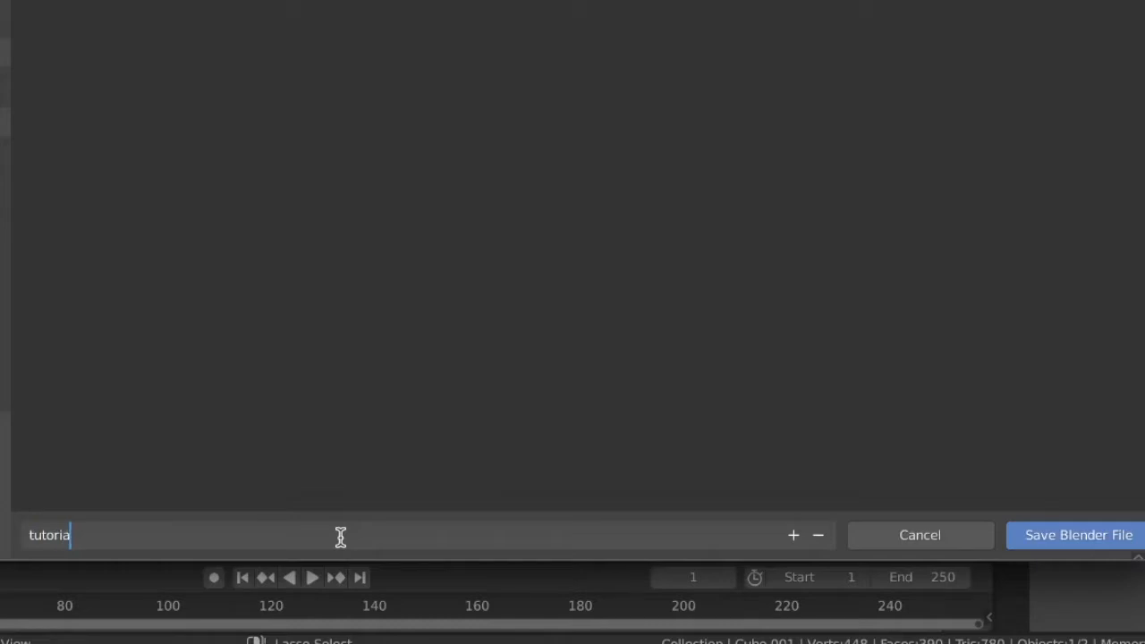
pyautogui.write('l')
pyautogui.press('Return')
pyautogui.click(1094, 540)
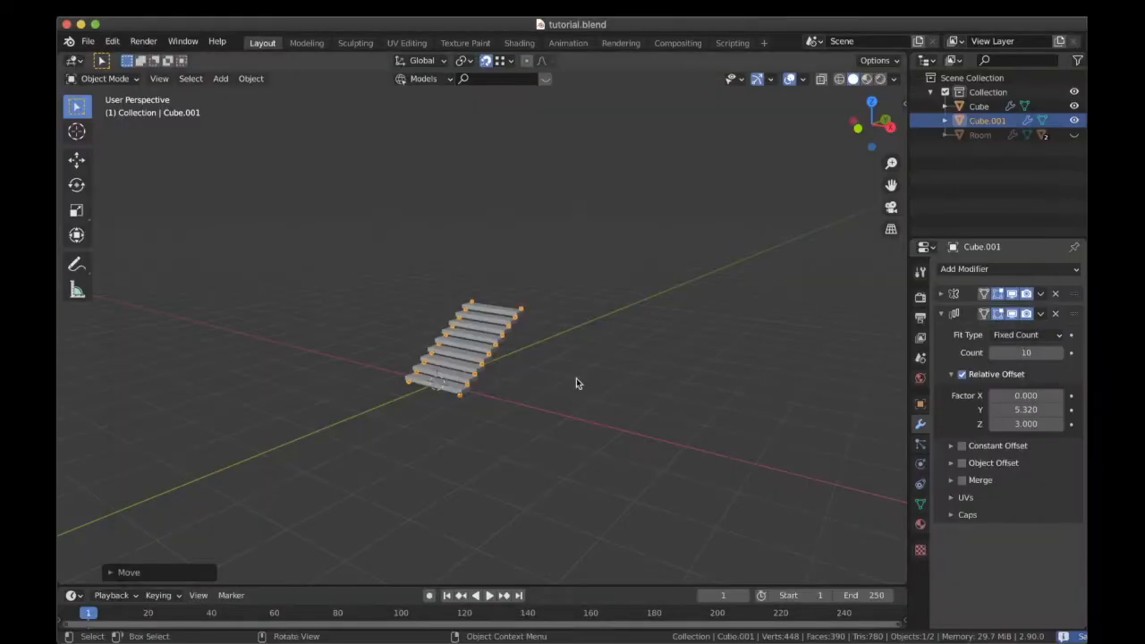
# Switch to the top view, deselect the connector blocks and frame the upper end of the staircase.
pyautogui.press('KP_7')
pyautogui.keyDown('shift'); pyautogui.moveTo(504, 245); pyautogui.dragTo(566, 337, button='middle'); pyautogui.keyUp('shift')
pyautogui.scroll(2, 559, 375)
pyautogui.click(550, 416)
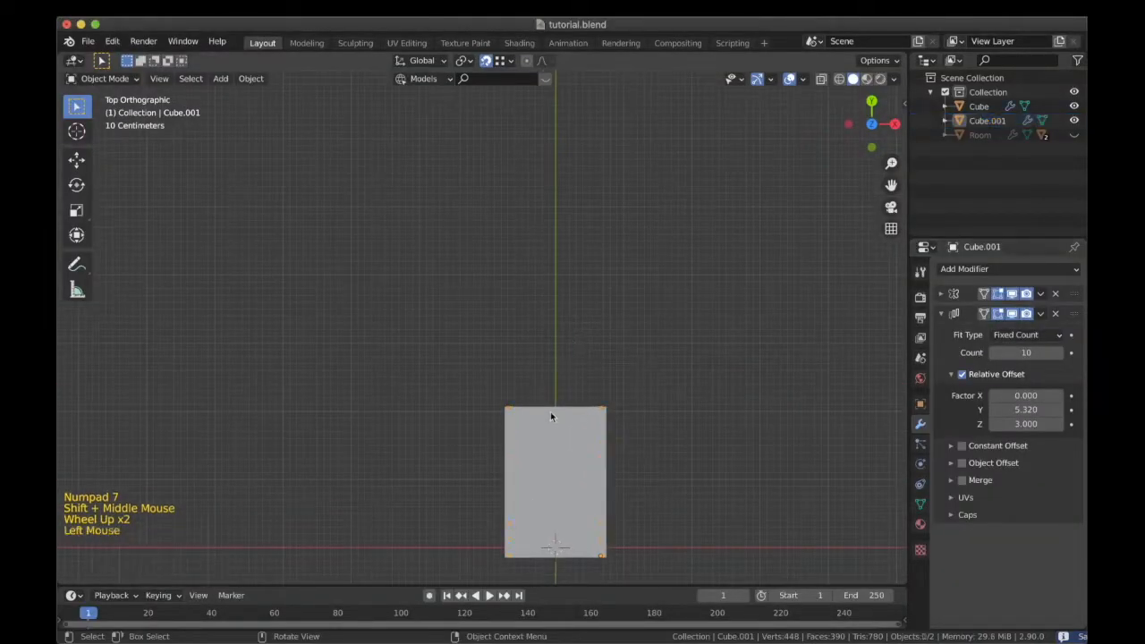
pyautogui.keyDown('shift'); pyautogui.moveTo(550, 414); pyautogui.dragTo(572, 340, button='middle'); pyautogui.keyUp('shift')
pyautogui.scroll(4, 504, 322)
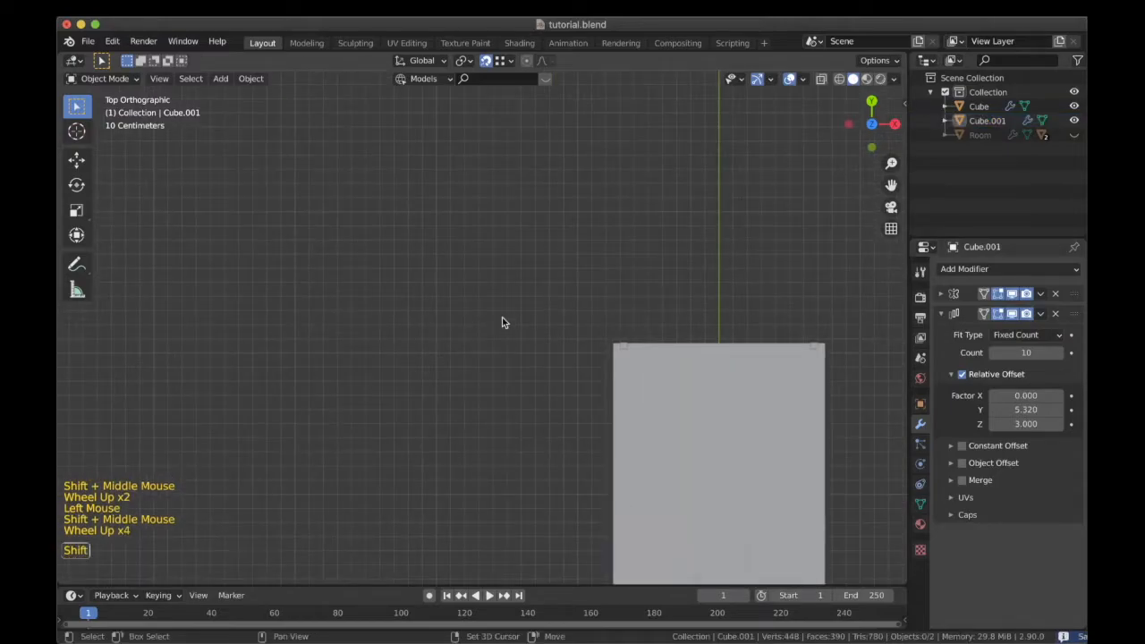
pyautogui.hotkey('shift', 'a')
pyautogui.moveTo(502, 318)
pyautogui.click(617, 319)
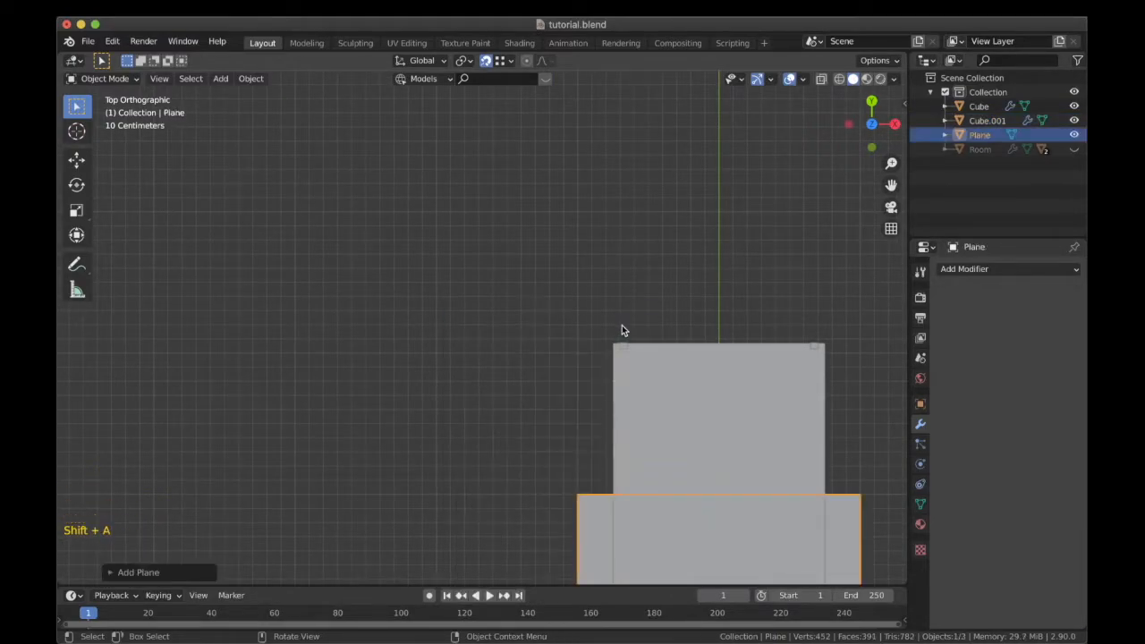
pyautogui.press('x')
pyautogui.click(621, 324)
# Add a mesh cube and move it to about X -1.64 m, Y 2.47 m beside the staircase's upper end.
pyautogui.hotkey('shift', 'a')
pyautogui.moveTo(465, 301)
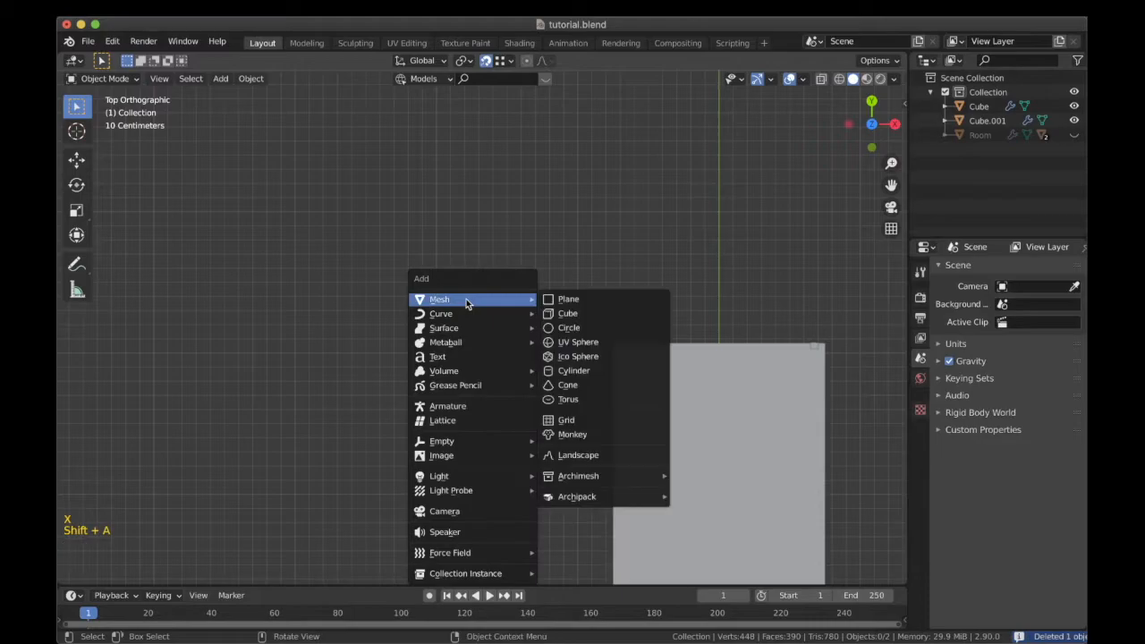
pyautogui.click(583, 315)
pyautogui.scroll(-4, 583, 312)
pyautogui.press('g')
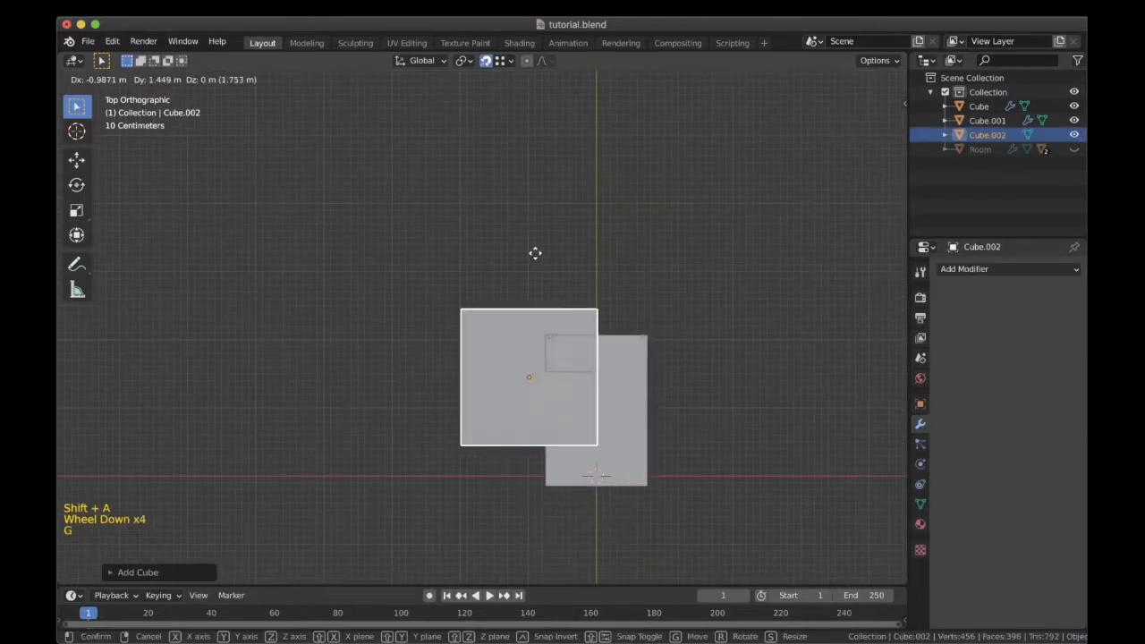
pyautogui.click(521, 230)
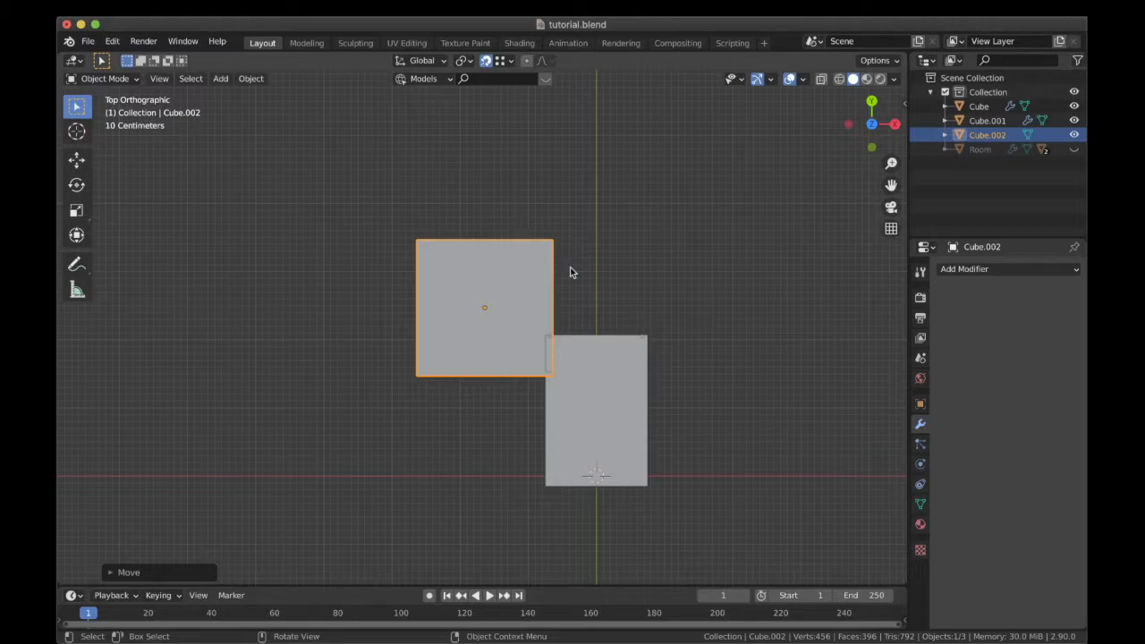
# Flatten the new cube into a slab by setting its dimensions to 1 m in Y and 0.1 m in Z.
pyautogui.press('n')
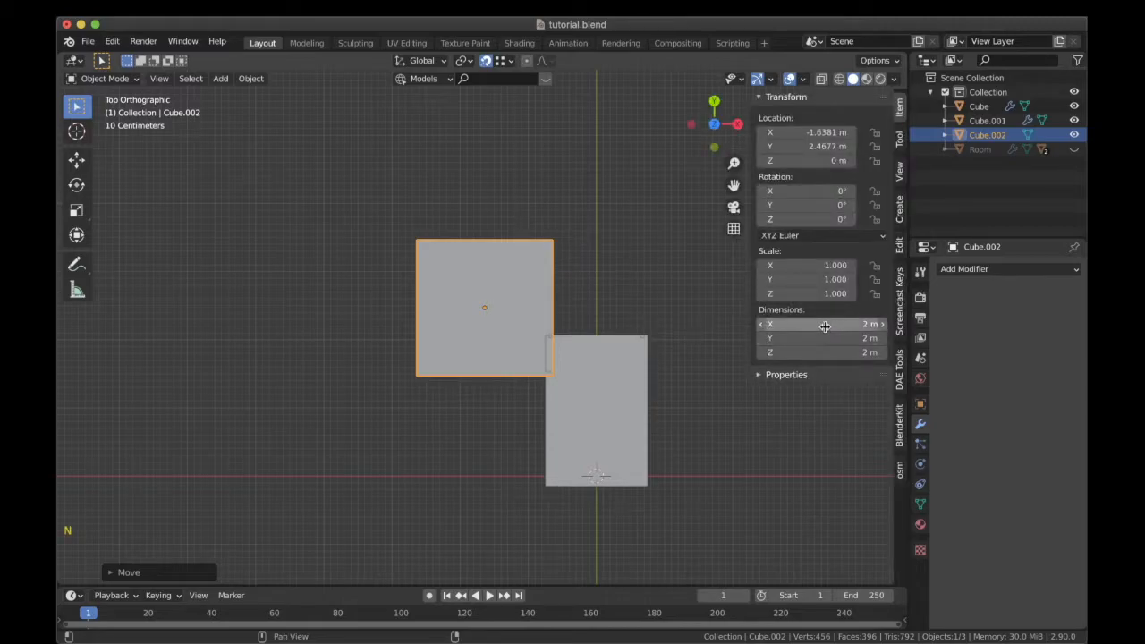
pyautogui.click(827, 338)
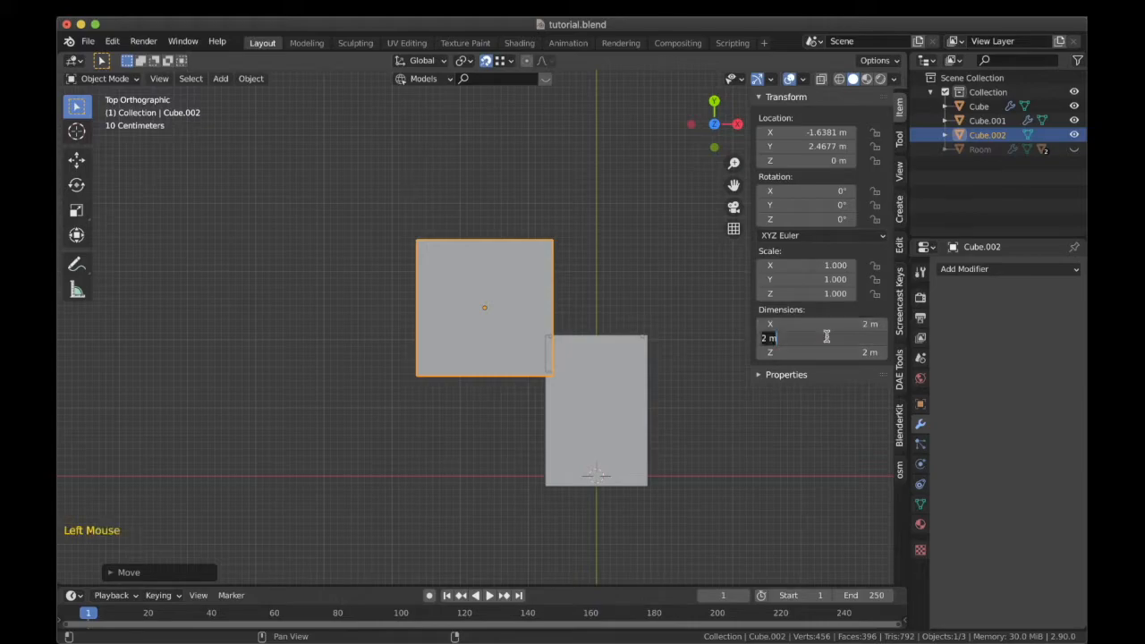
pyautogui.write('1')
pyautogui.press('Return')
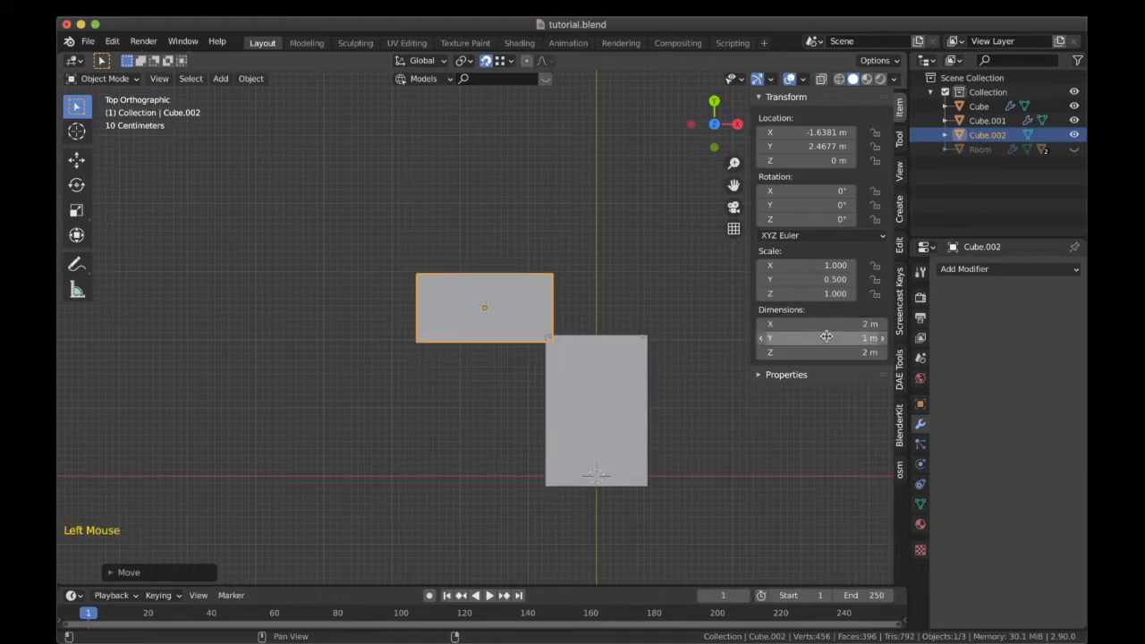
pyautogui.click(830, 350)
pyautogui.write('0')
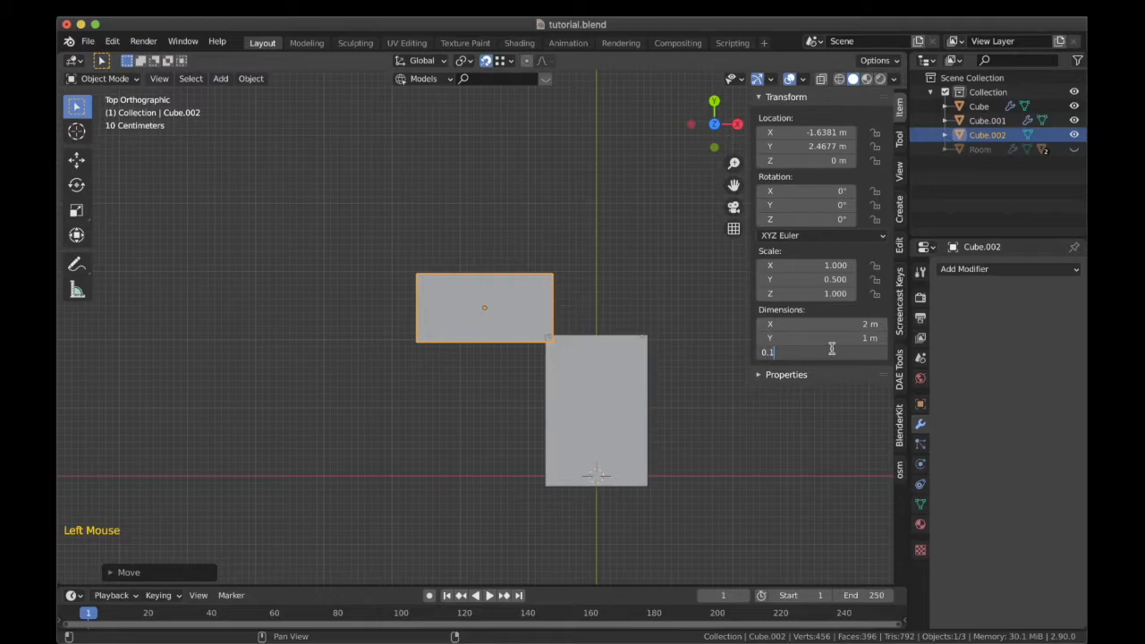
pyautogui.write('.1')
pyautogui.press('Return')
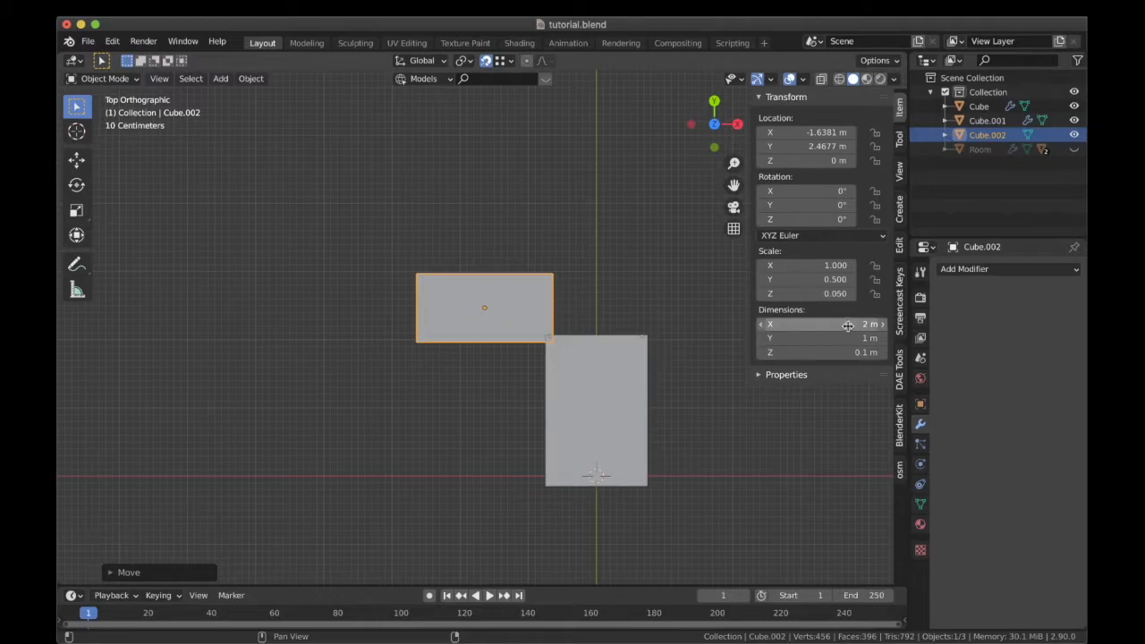
# Try X dimensions of 2.7 m and 3.2 m for the slab.
pyautogui.click(847, 326)
pyautogui.write('2')
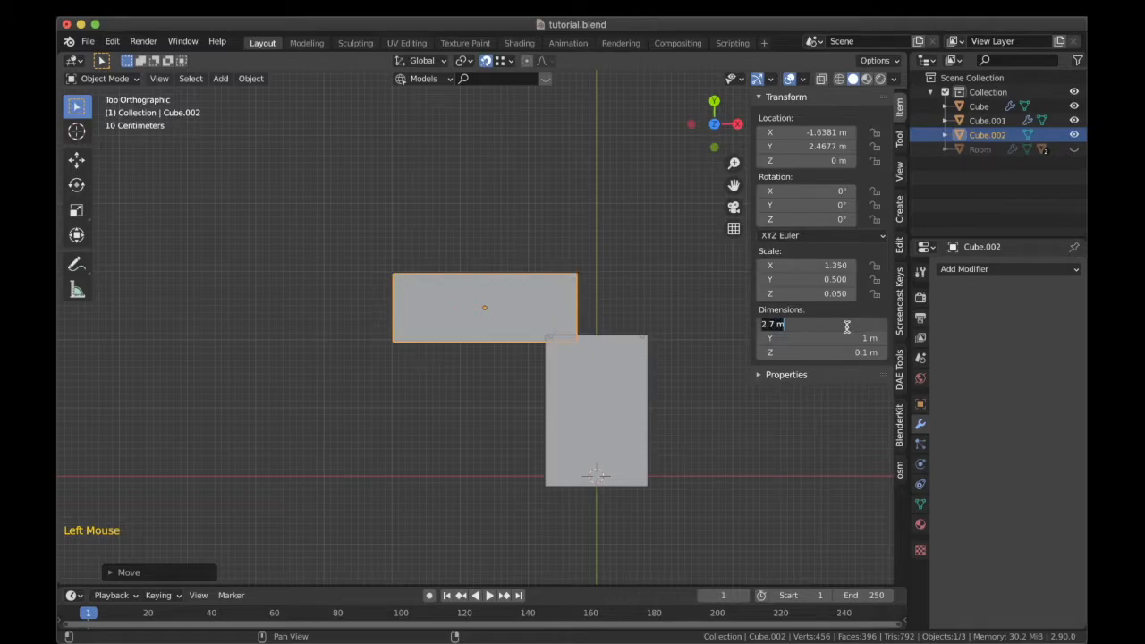
pyautogui.write('3.2')
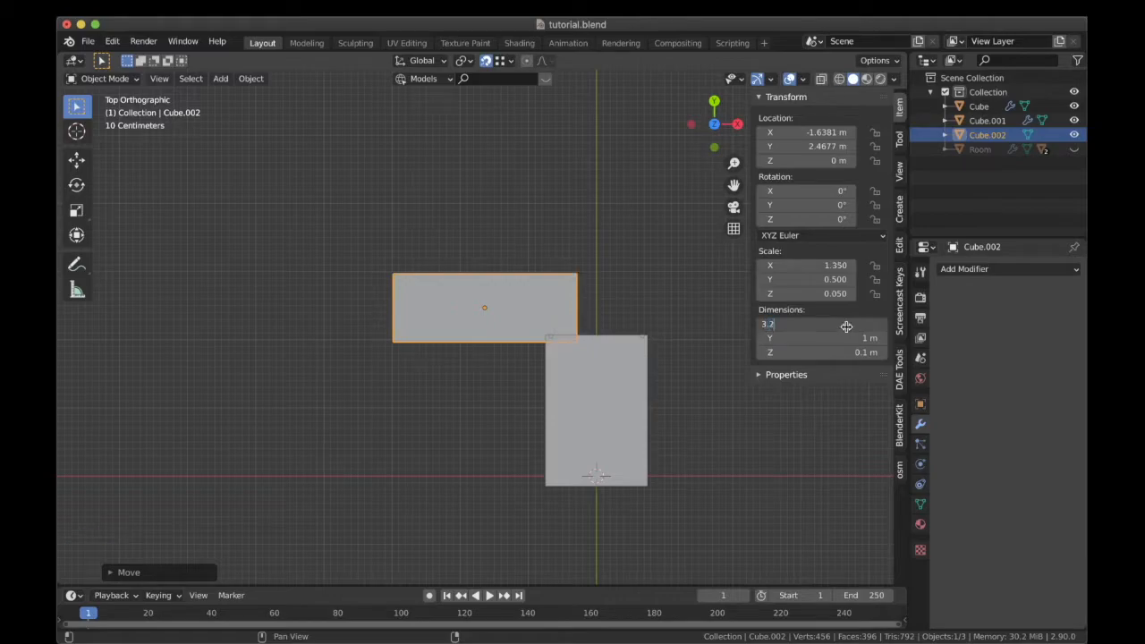
pyautogui.press('Return')
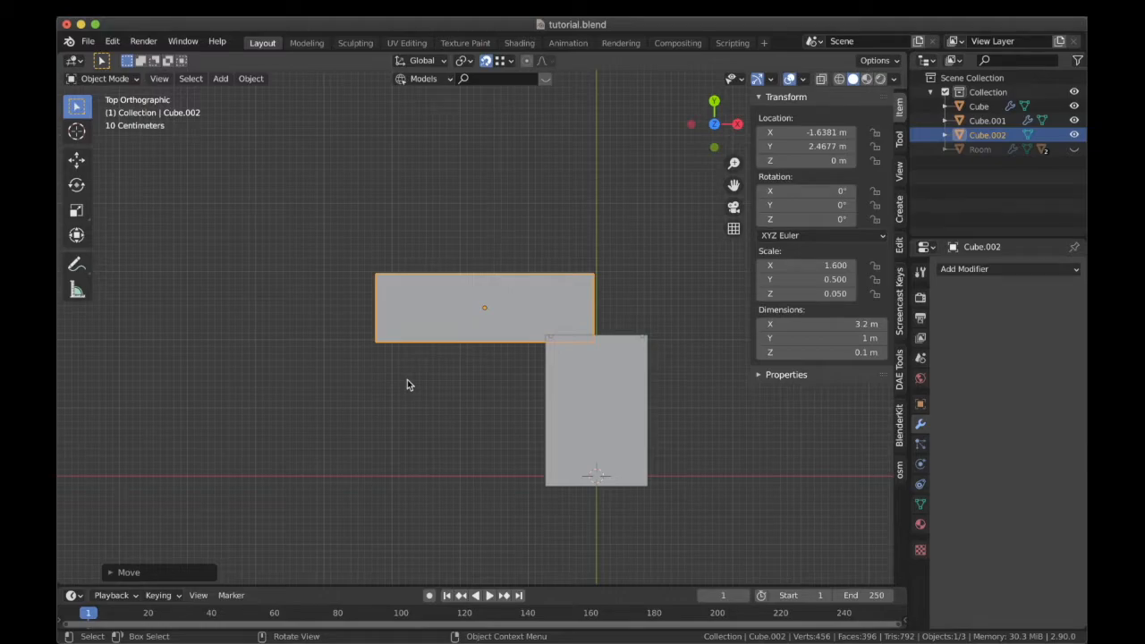
# Set the slab's X dimension to 3.1 m.
pyautogui.click(809, 324)
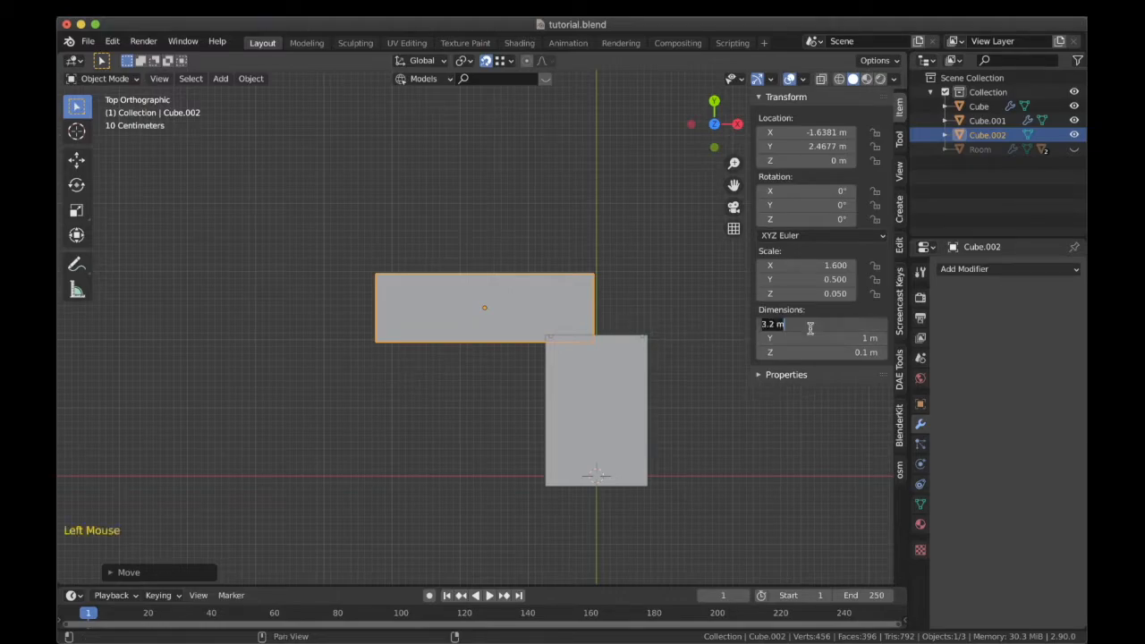
pyautogui.write('3.1')
pyautogui.press('Return')
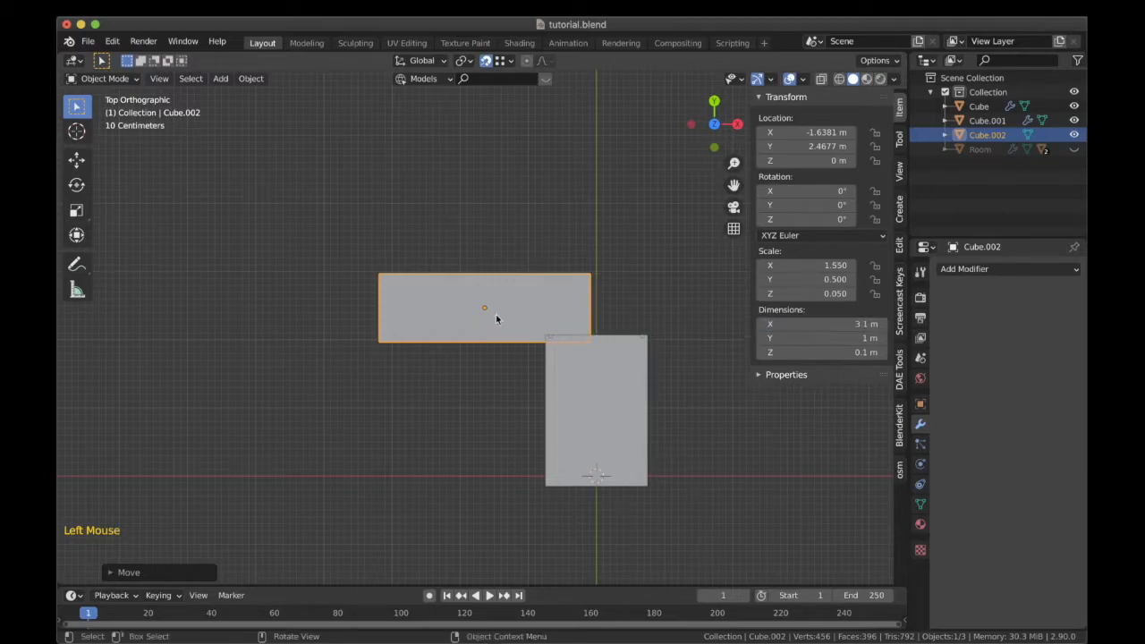
# Move the slab along X to -0.8 m so its end lines up with the staircase's outer side.
pyautogui.keyDown('shift'); pyautogui.moveTo(417, 362); pyautogui.dragTo(375, 370, button='middle'); pyautogui.keyUp('shift')
pyautogui.scroll(3, 460, 363)
pyautogui.keyDown('shift'); pyautogui.moveTo(460, 363); pyautogui.dragTo(441, 390, button='middle'); pyautogui.keyUp('shift')
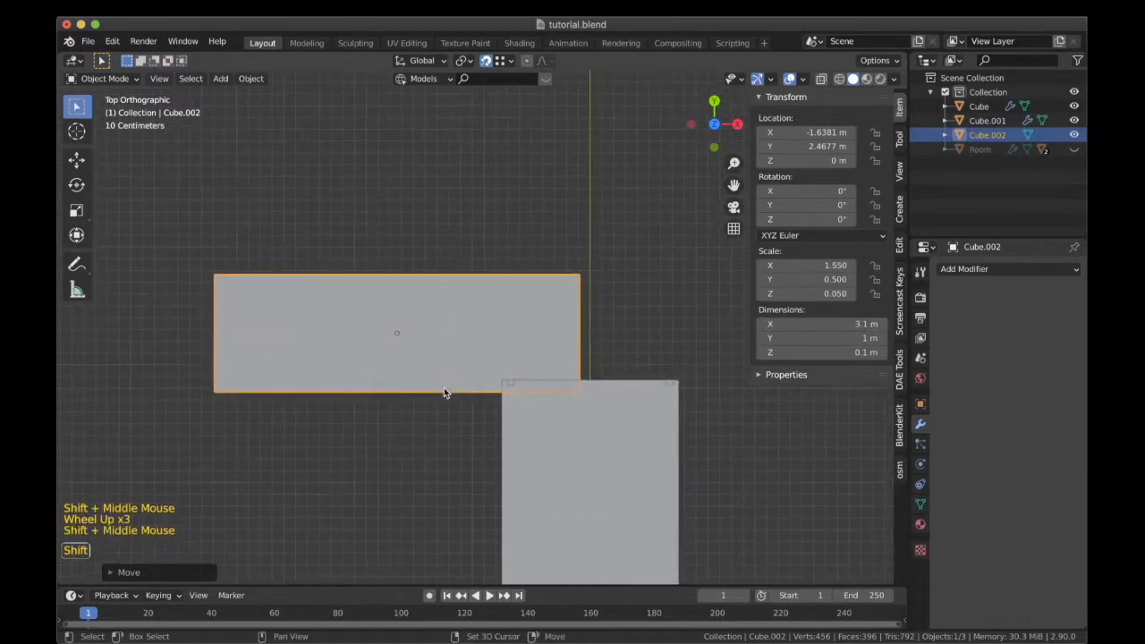
pyautogui.press('g')
pyautogui.press('x')
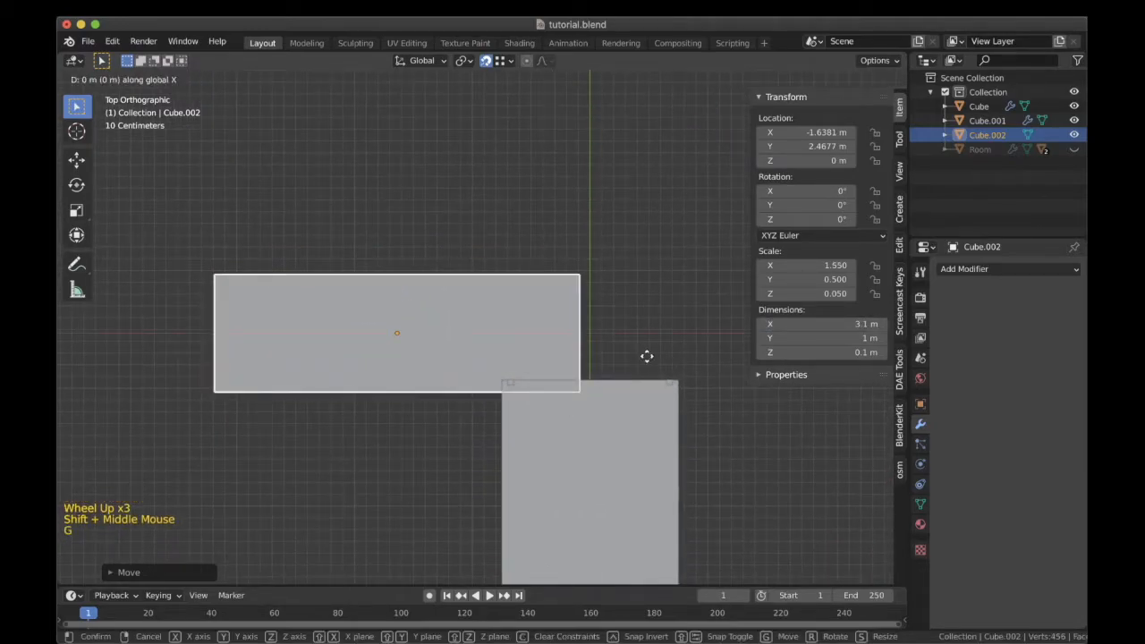
pyautogui.click(685, 386)
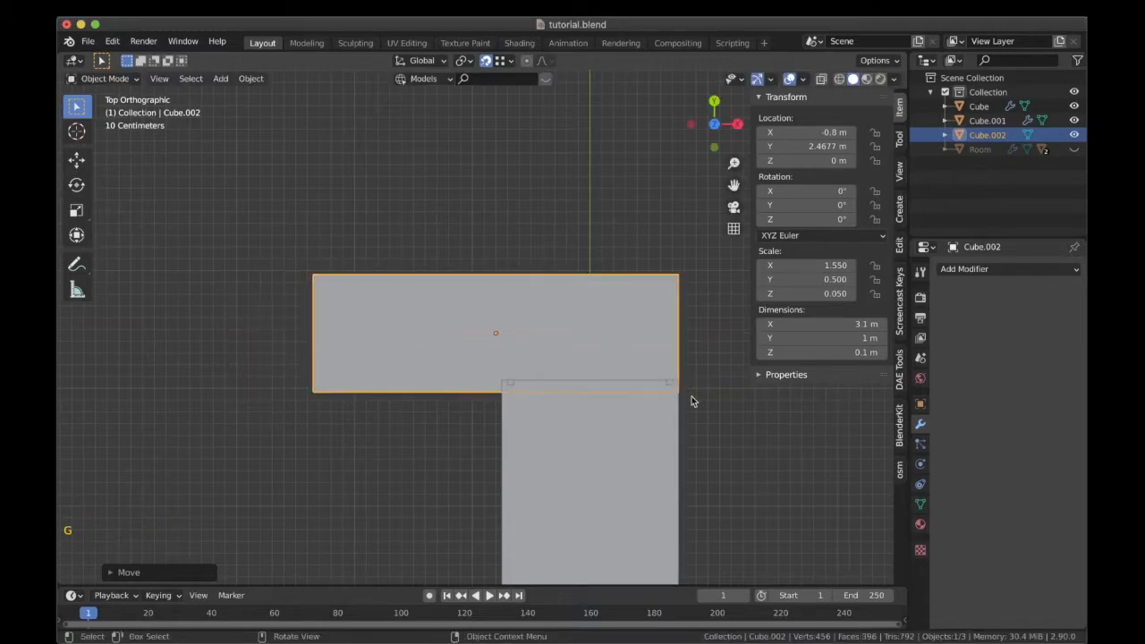
# In wireframe side view, raise the slab along Z to about 1.25 m at the staircase's upper end.
pyautogui.press('KP_3')
pyautogui.press('z')
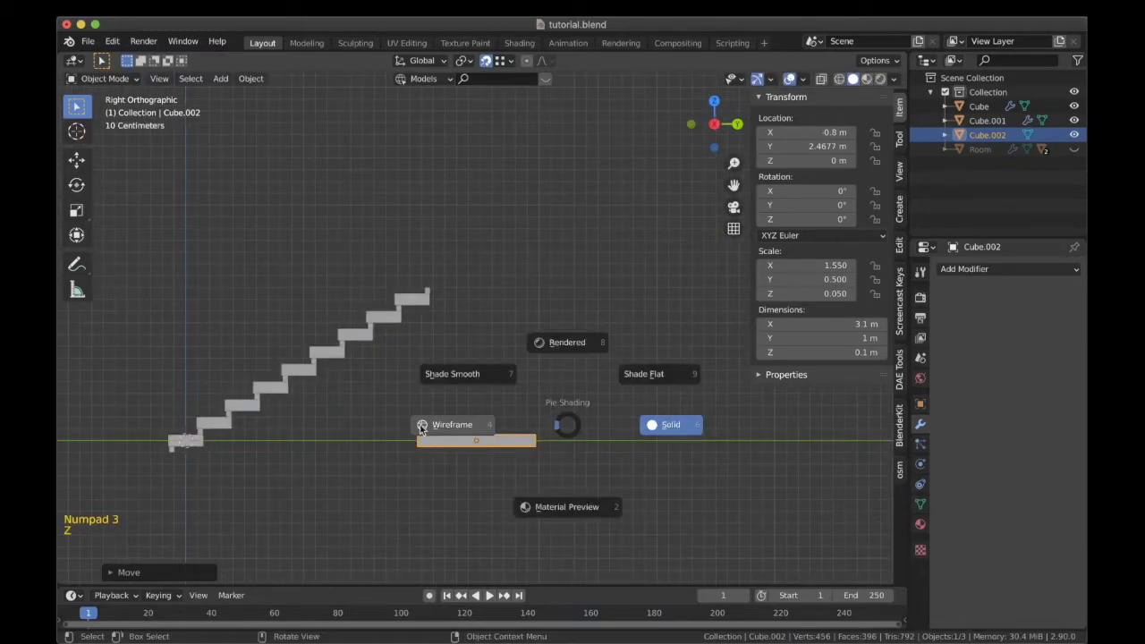
pyautogui.press('g')
pyautogui.press('z')
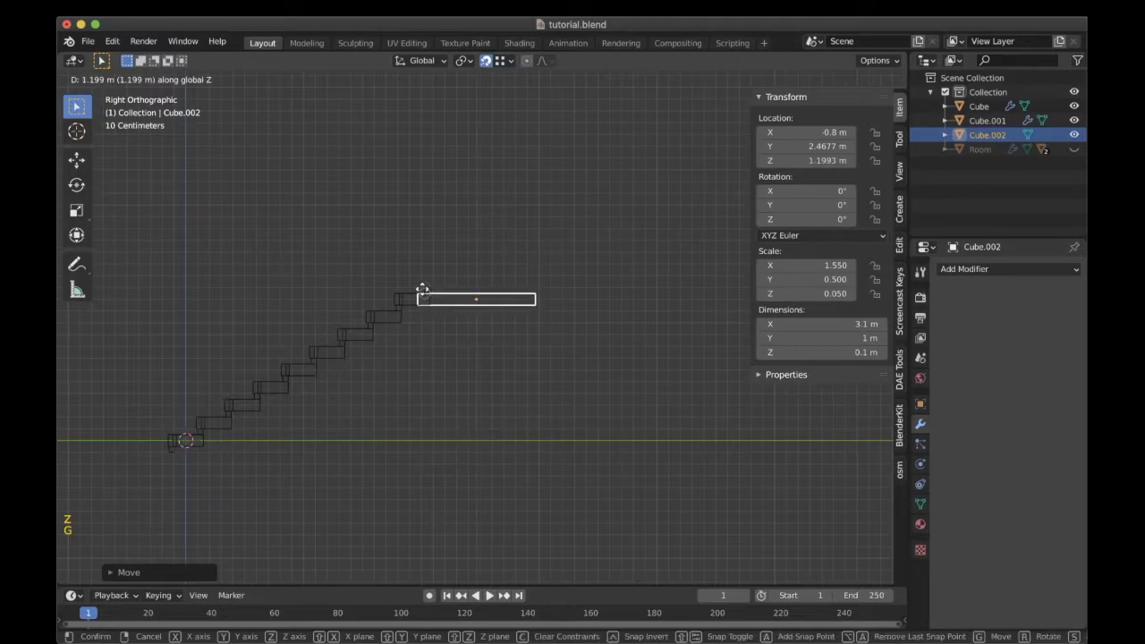
pyautogui.click(421, 289)
pyautogui.scroll(1, 415, 354)
pyautogui.keyDown('shift'); pyautogui.moveTo(415, 374); pyautogui.dragTo(422, 426, button='middle'); pyautogui.keyUp('shift')
# Turn off snapping and raise the slab to about Z 1.35 m so it rests on the uppermost connector blocks.
pyautogui.click(485, 60)
pyautogui.keyDown('shift'); pyautogui.moveTo(425, 344); pyautogui.dragTo(441, 293, button='middle'); pyautogui.keyUp('shift')
pyautogui.scroll(4, 441, 308)
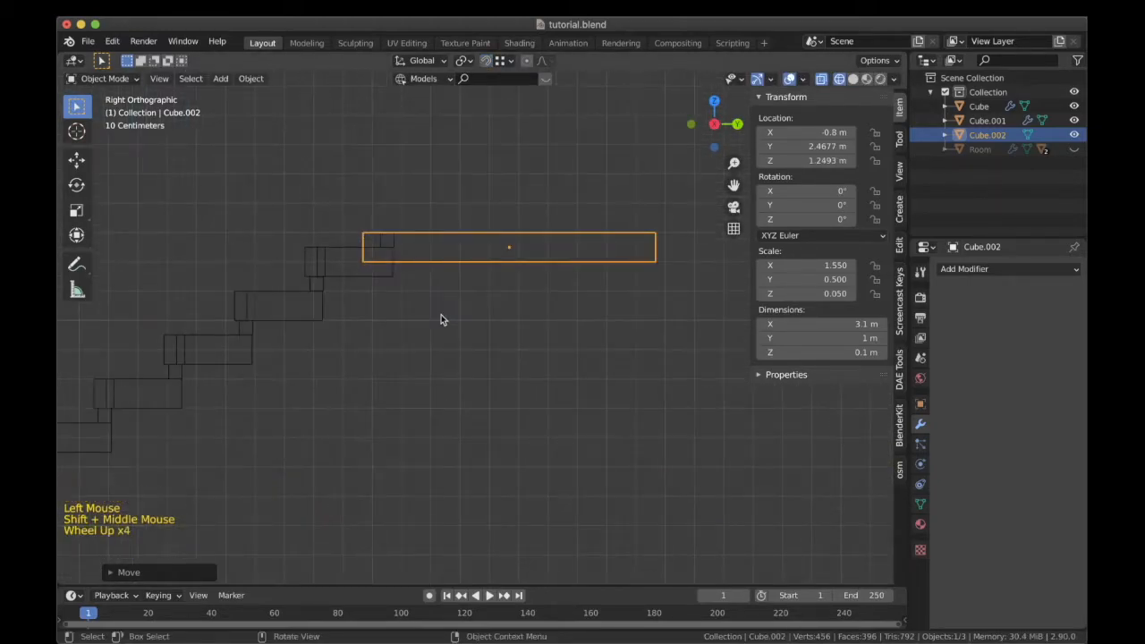
pyautogui.press('g')
pyautogui.press('z')
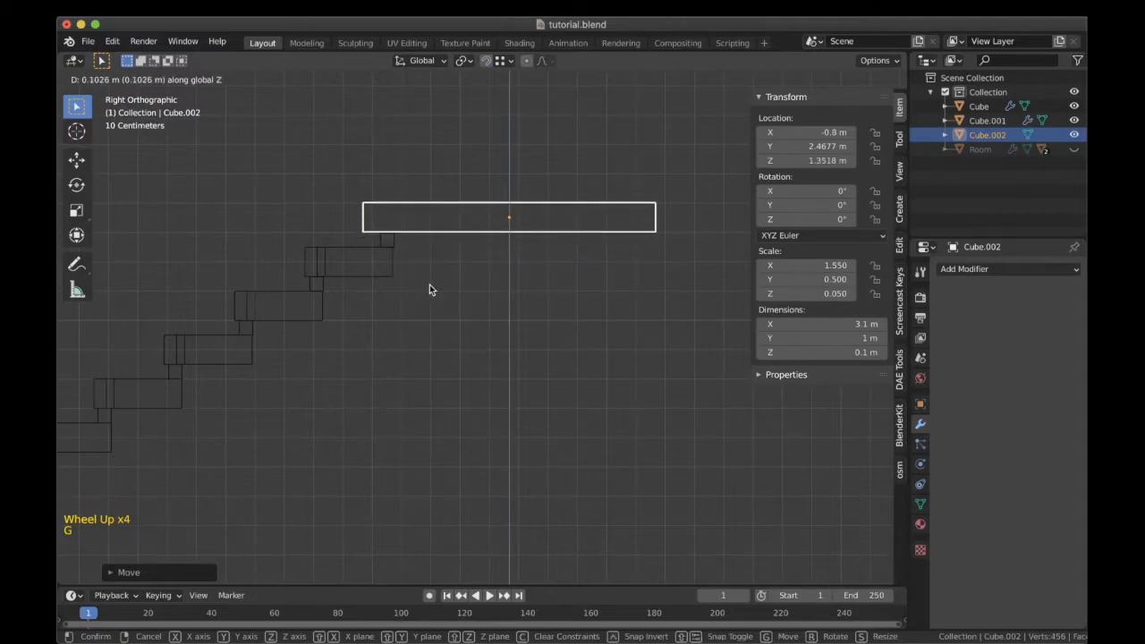
pyautogui.click(429, 285)
pyautogui.scroll(-4, 429, 284)
pyautogui.press('z')
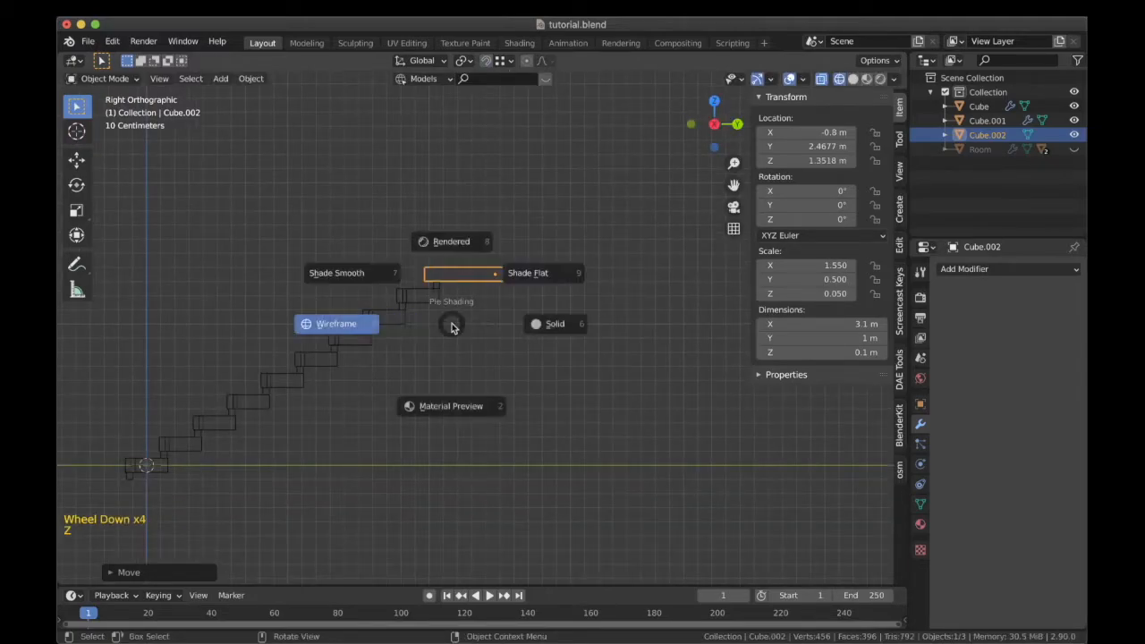
# Shift the slab along Y to about 2.51 m so its front edge sits over the uppermost connector blocks.
pyautogui.scroll(1, 456, 294)
pyautogui.scroll(1, 456, 294)
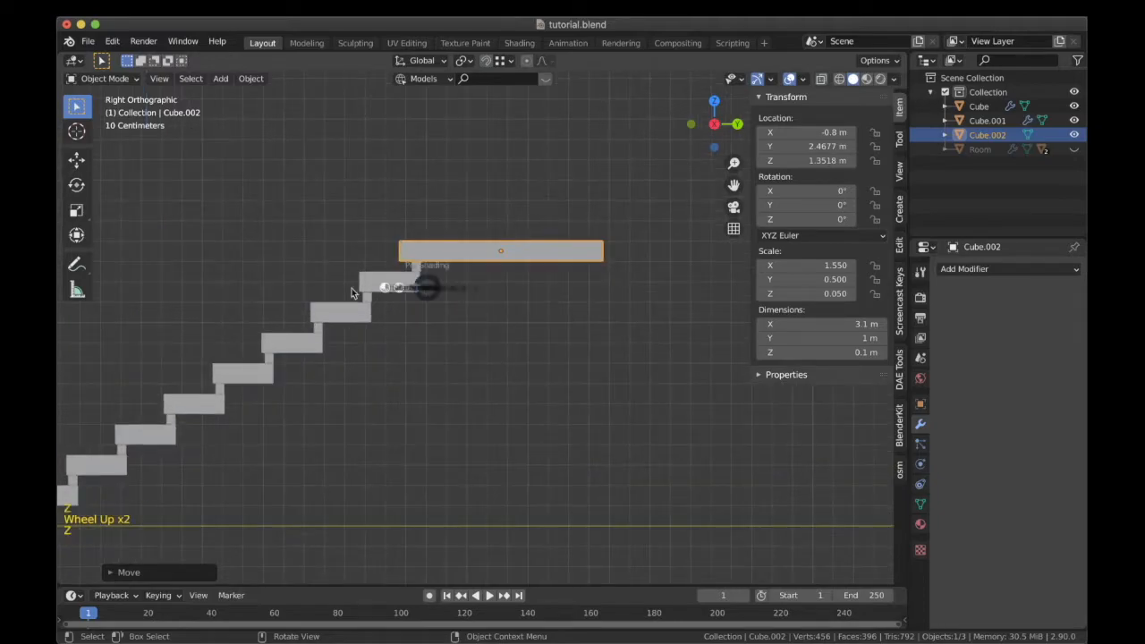
pyautogui.press('z')
pyautogui.scroll(2, 467, 257)
pyautogui.press('g')
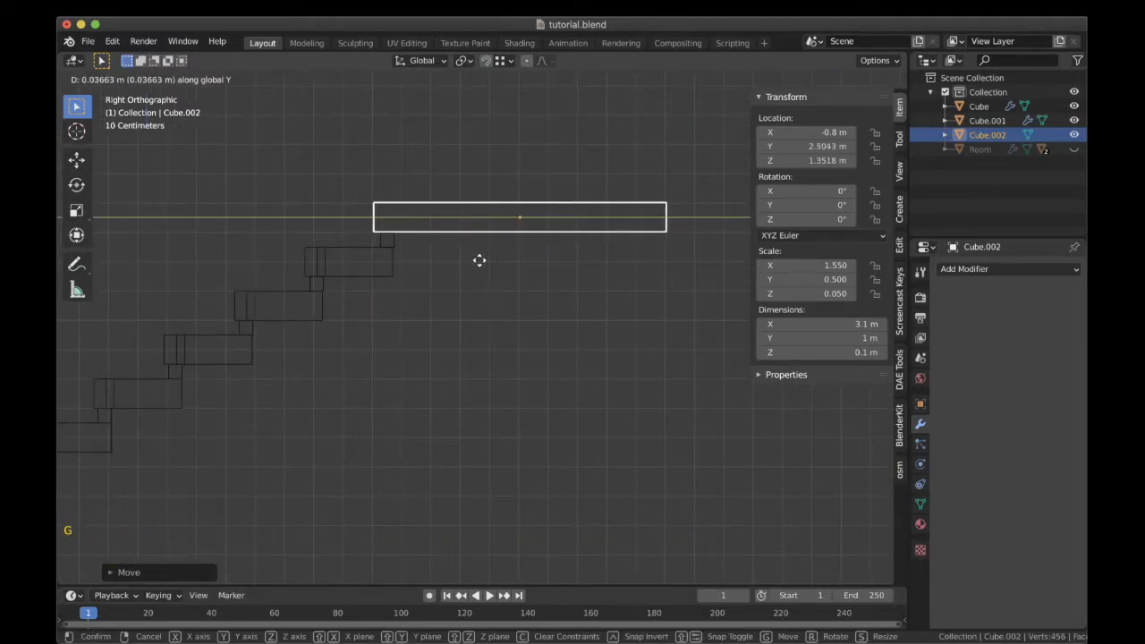
pyautogui.click(480, 262)
pyautogui.press('z')
pyautogui.scroll(-7, 473, 249)
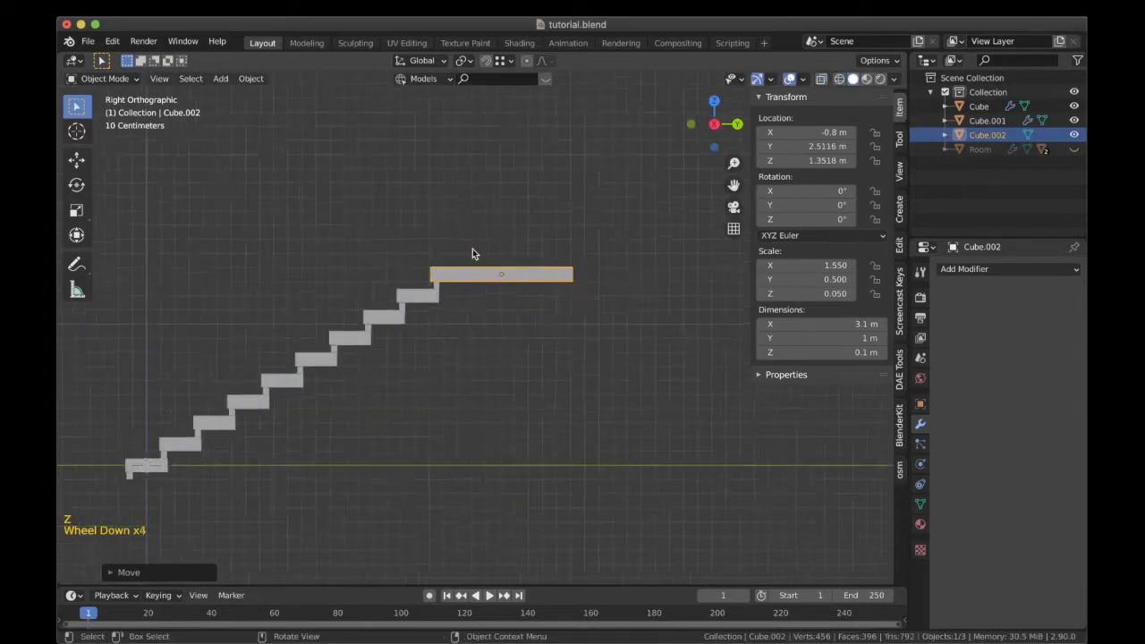
pyautogui.moveTo(479, 253); pyautogui.dragTo(528, 223, button='middle')
# Rename the slab object as landing and the connector block object as support.
pyautogui.click(986, 133)
pyautogui.doubleClick(986, 134)
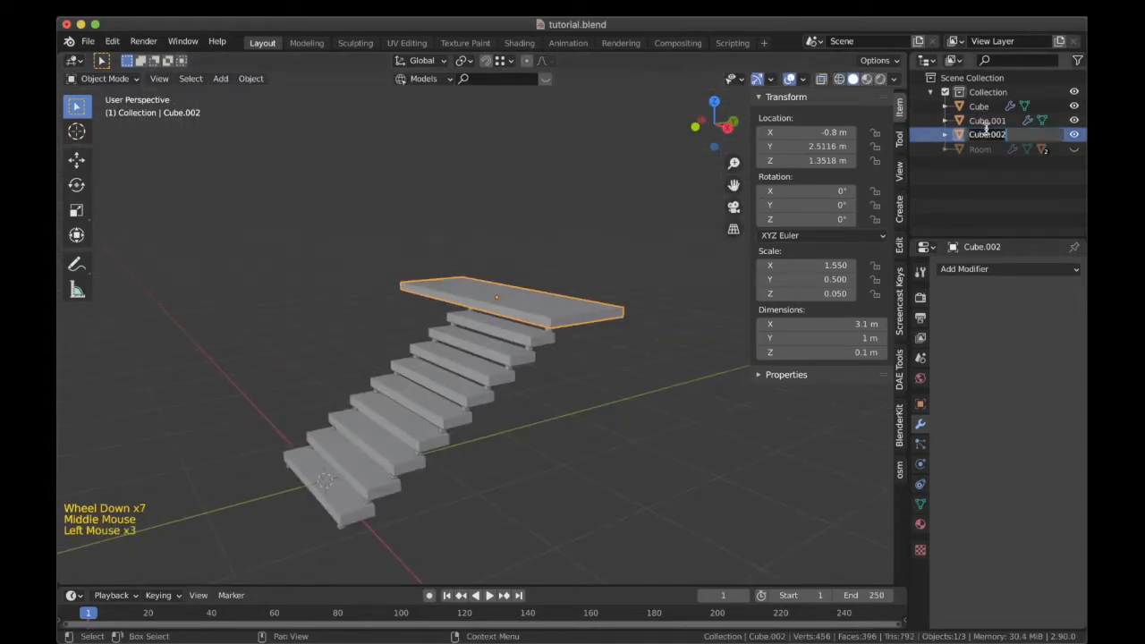
pyautogui.write('landing')
pyautogui.press('Return')
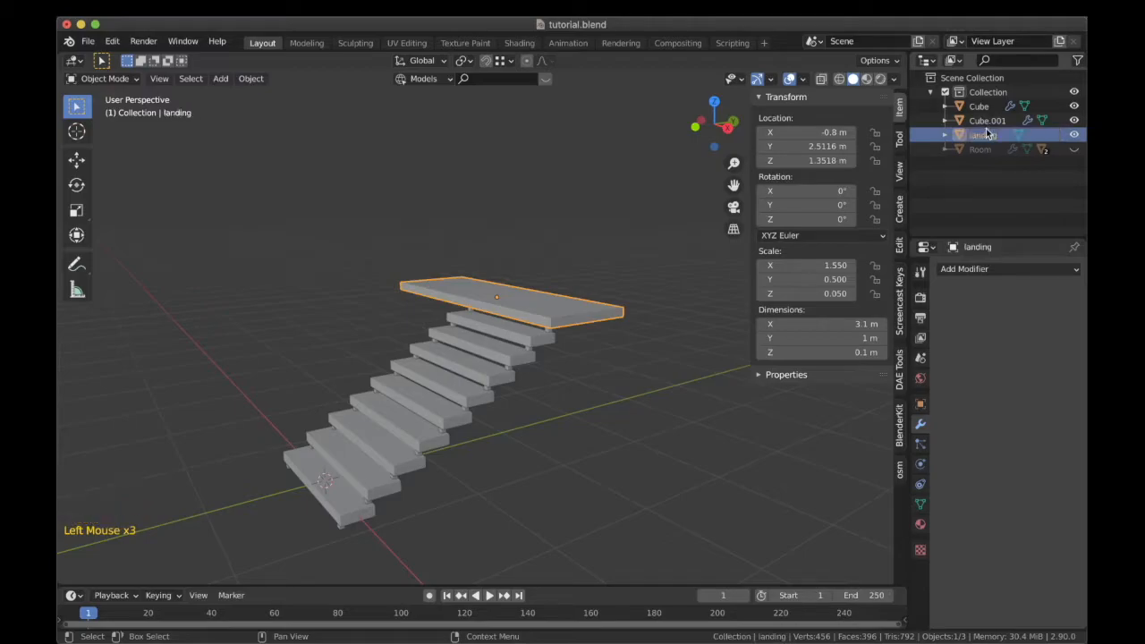
pyautogui.click(986, 121)
pyautogui.doubleClick(986, 121)
pyautogui.write('support')
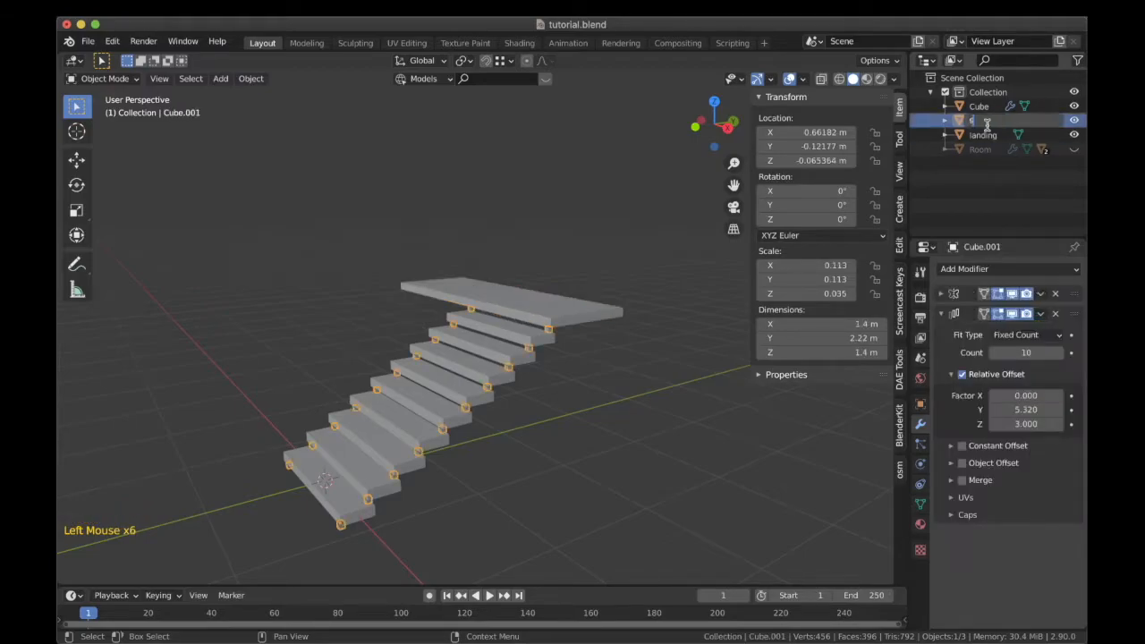
pyautogui.press('Return')
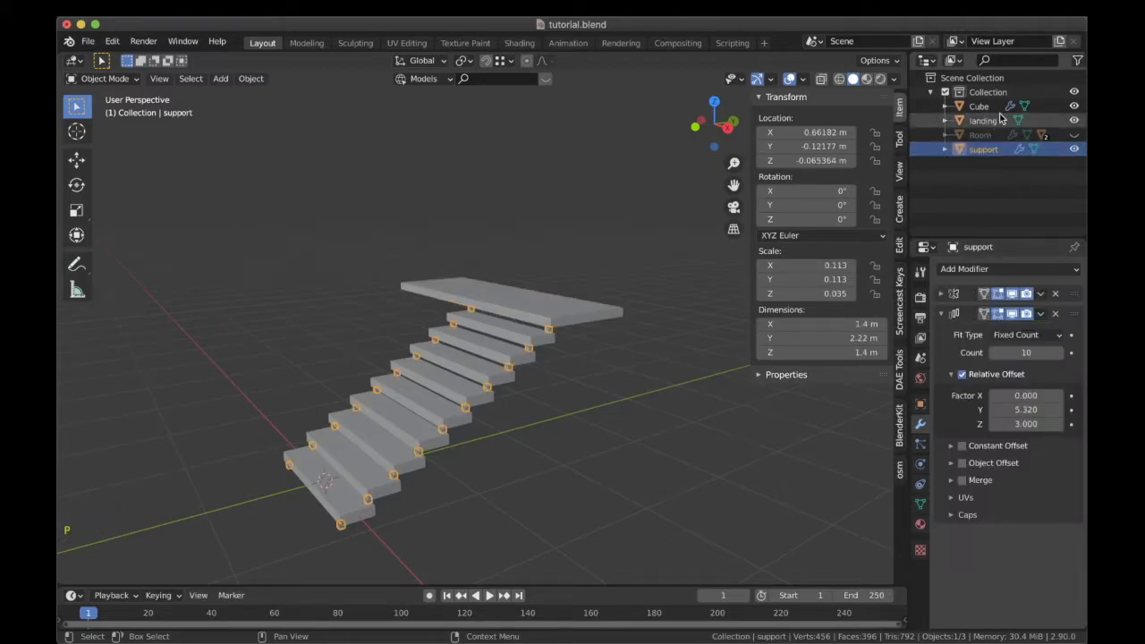
# Rename the arrayed stair tread object as step.
pyautogui.click(981, 106)
pyautogui.write('step')
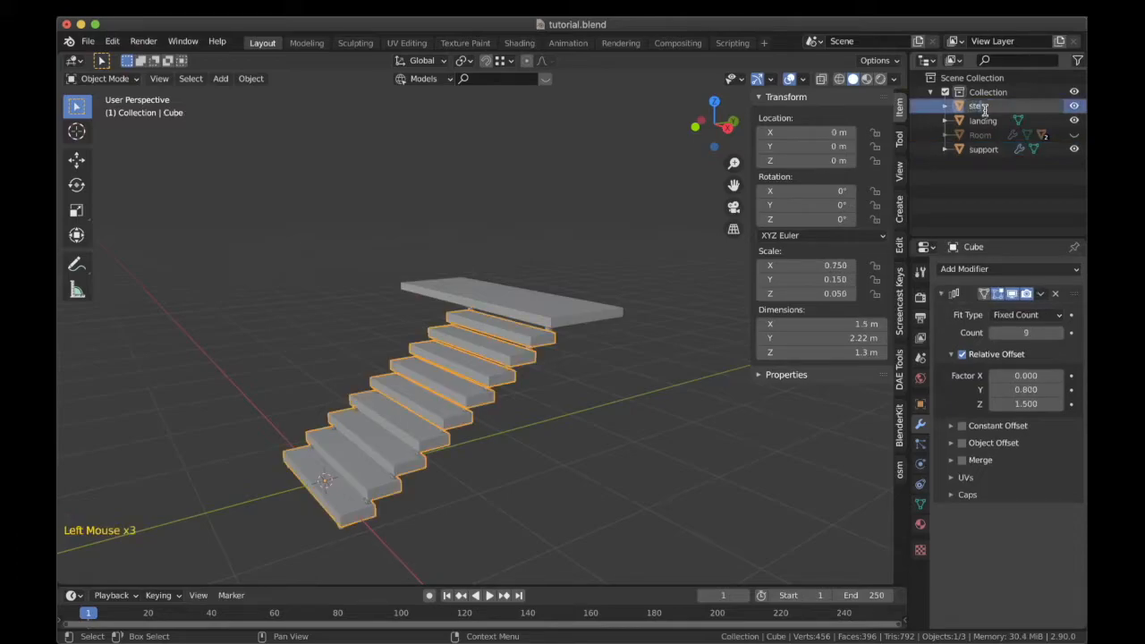
pyautogui.press('Return')
pyautogui.scroll(-3, 525, 258)
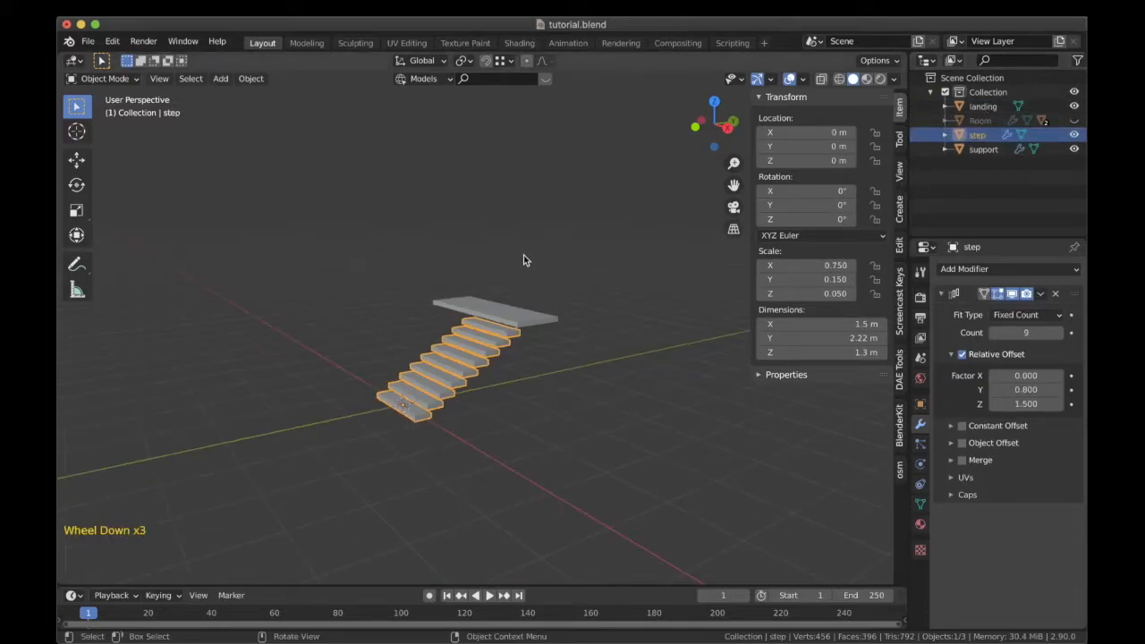
# Hide the transform sidebar and save the file.
pyautogui.press('n')
pyautogui.moveTo(494, 292); pyautogui.dragTo(568, 305, button='middle')
pyautogui.press('KP_7')
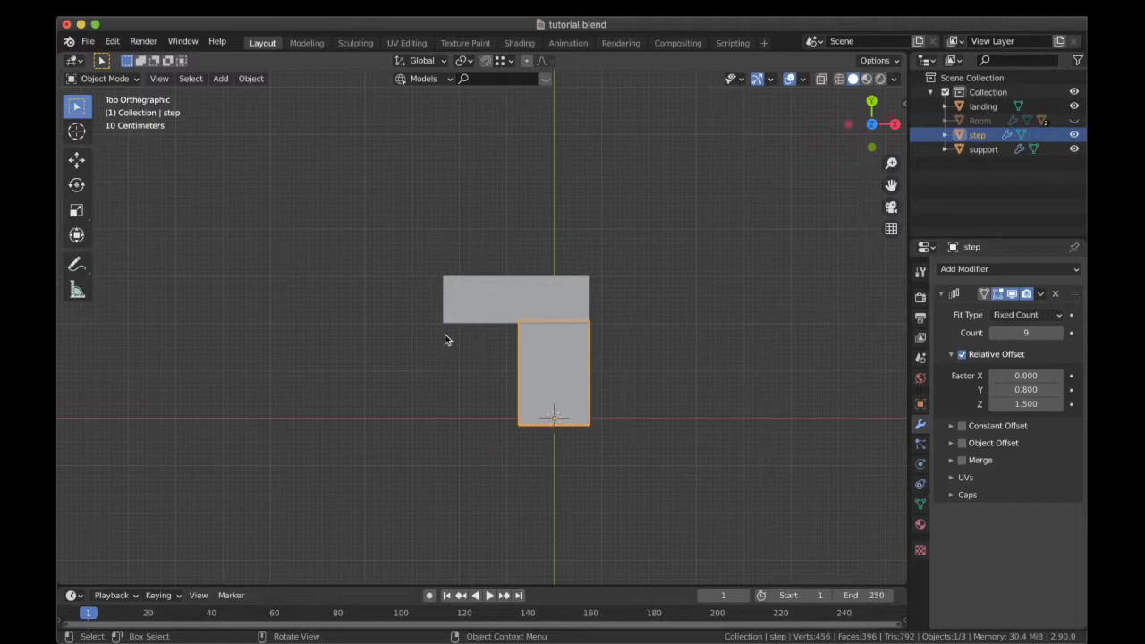
pyautogui.scroll(-1, 462, 331)
pyautogui.keyDown('shift'); pyautogui.moveTo(462, 332); pyautogui.dragTo(437, 309, button='middle'); pyautogui.keyUp('shift')
pyautogui.scroll(3, 437, 308)
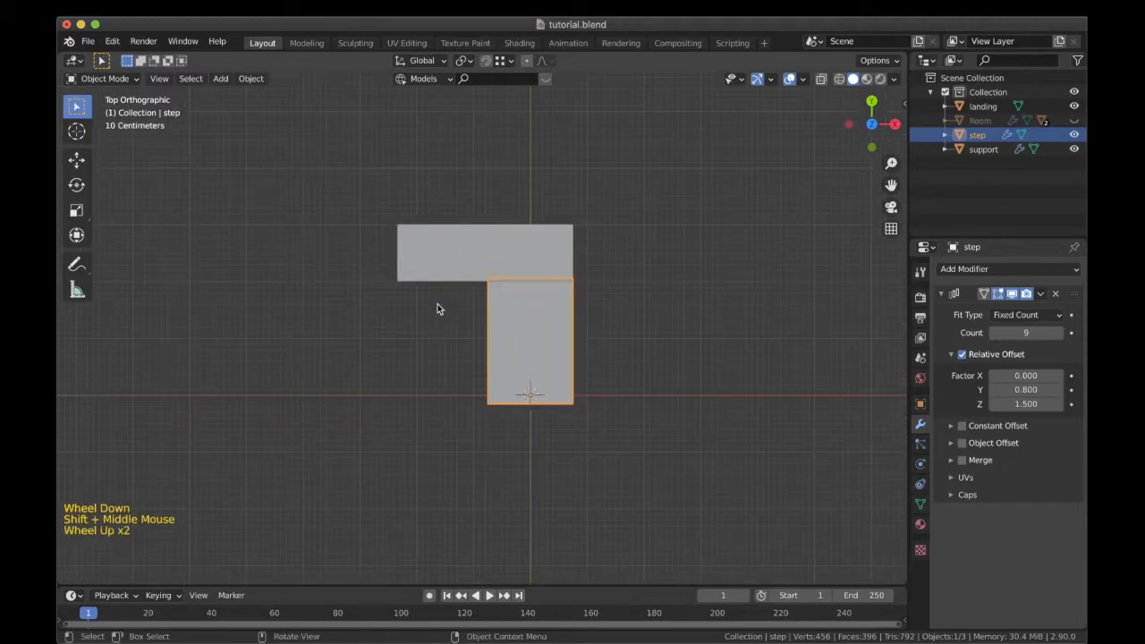
pyautogui.press('super+s')
# Unhide the Room object and show the whole scene from above.
pyautogui.scroll(-3, 574, 404)
pyautogui.scroll(-1, 575, 405)
pyautogui.moveTo(575, 404); pyautogui.dragTo(409, 284, button='middle')
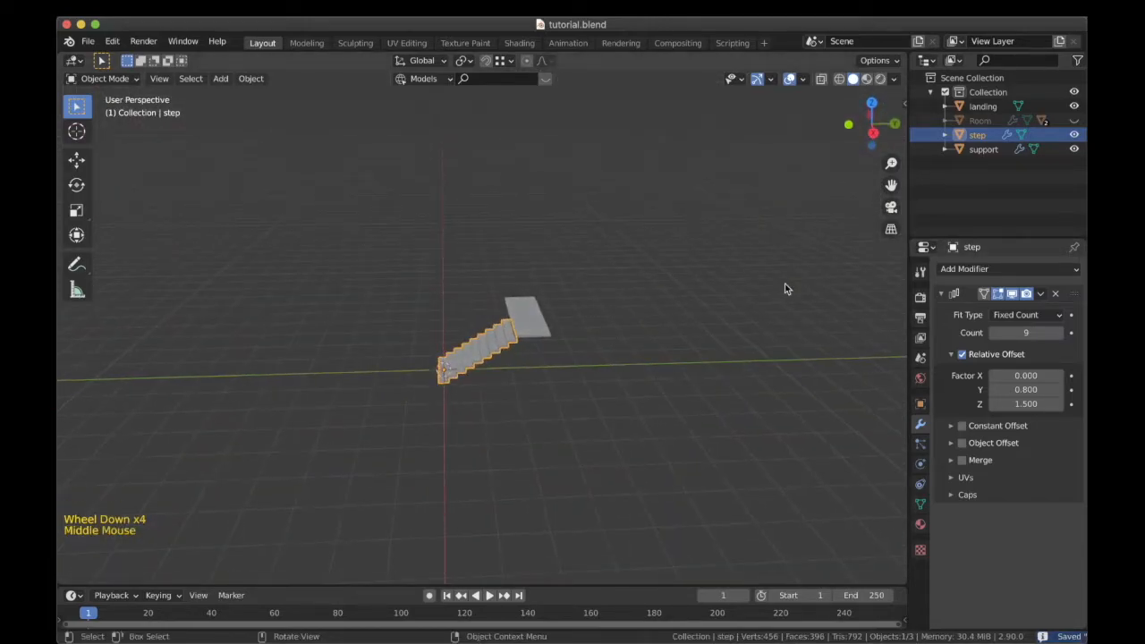
pyautogui.hotkey('alt', 'h')
pyautogui.scroll(-1, 601, 285)
pyautogui.press('KP_7')
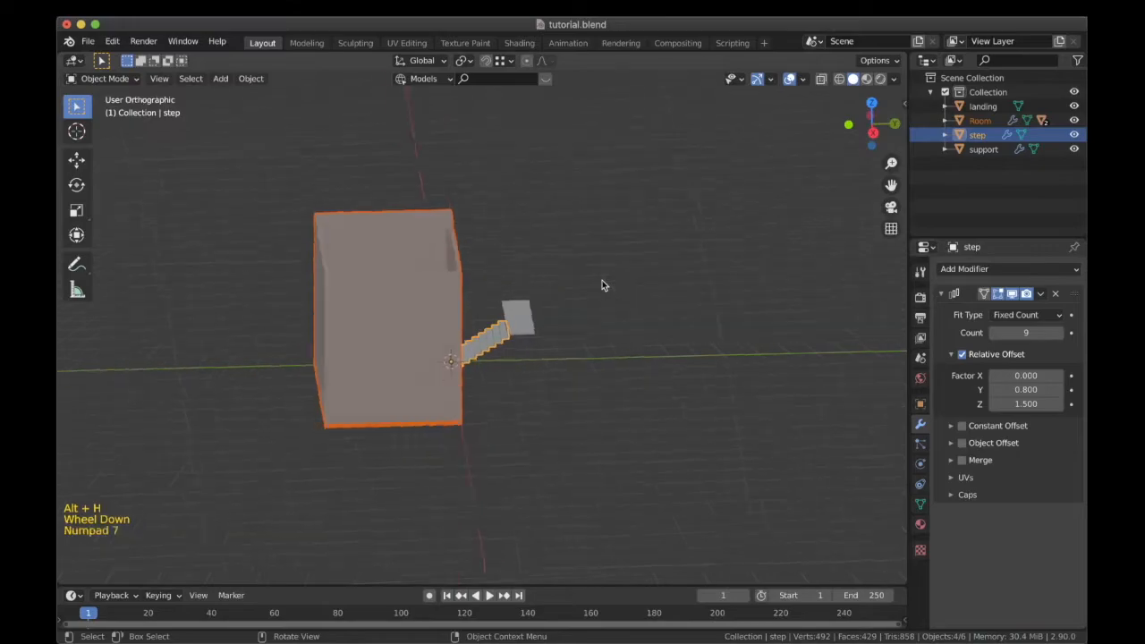
# In wireframe, move the landing, steps and supports together into the room, by about 2.5 m in X and -3.59 m in Y.
pyautogui.press('z')
pyautogui.moveTo(555, 322); pyautogui.dragTo(336, 196)
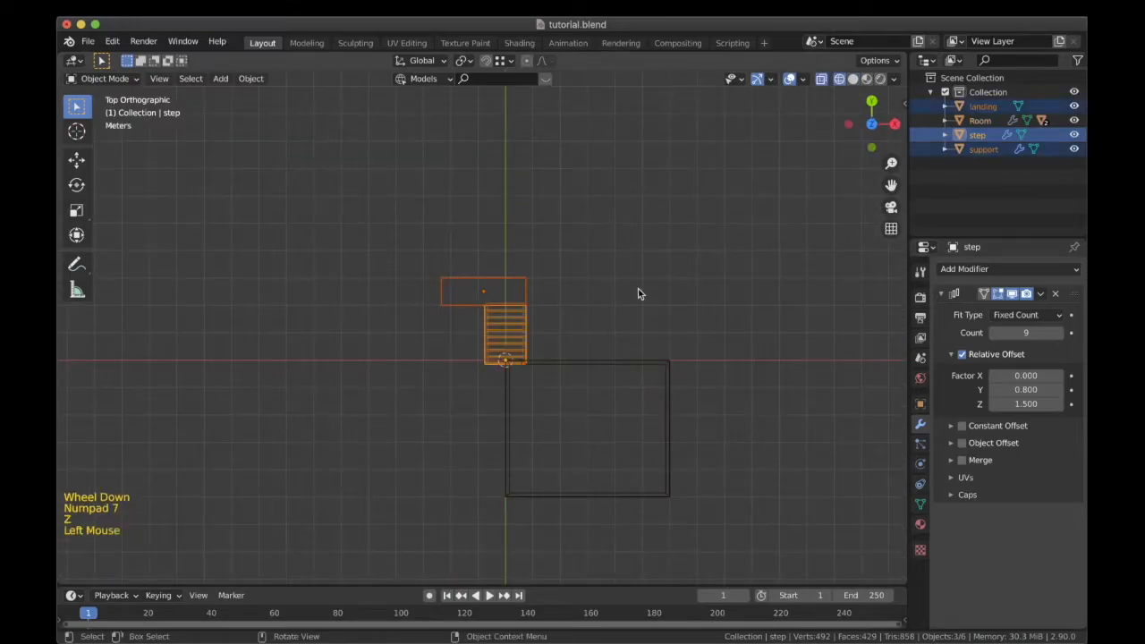
pyautogui.keyDown('shift'); pyautogui.moveTo(638, 288); pyautogui.dragTo(570, 226, button='middle'); pyautogui.keyUp('shift')
pyautogui.scroll(2, 569, 225)
pyautogui.press('h')
pyautogui.hotkey('alt', 'h')
pyautogui.press('g')
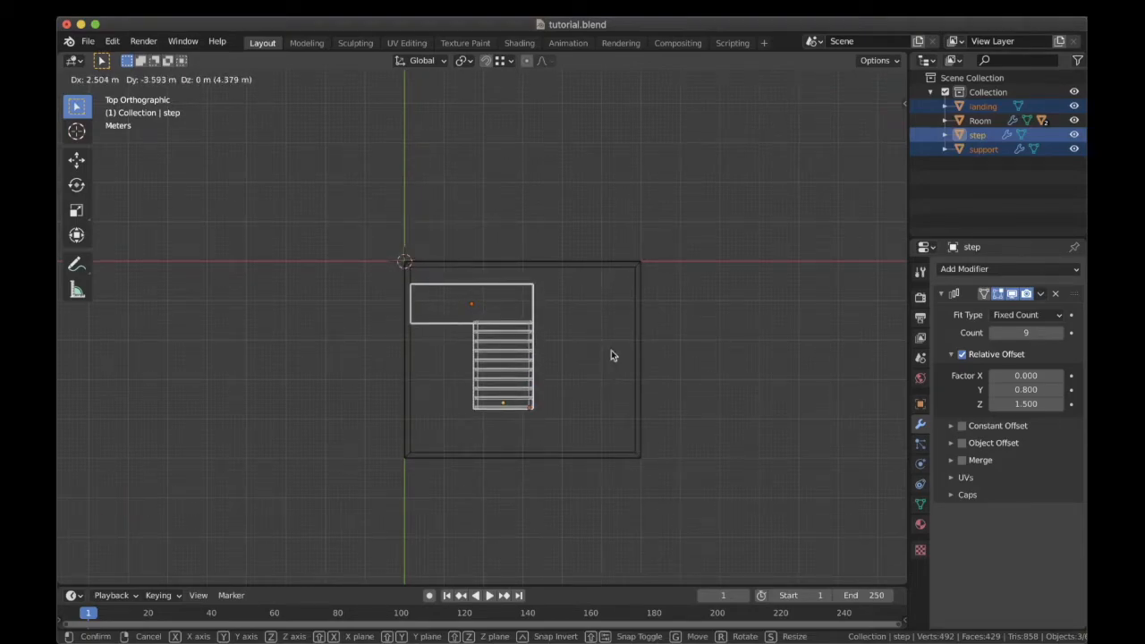
pyautogui.click(611, 356)
# Narrow the steps by setting their X dimension to 1 m.
pyautogui.click(528, 363)
pyautogui.keyDown('shift'); pyautogui.scroll(2, 529, 363); pyautogui.keyUp('shift')
pyautogui.keyDown('shift'); pyautogui.moveTo(529, 363); pyautogui.dragTo(573, 321, button='middle'); pyautogui.keyUp('shift')
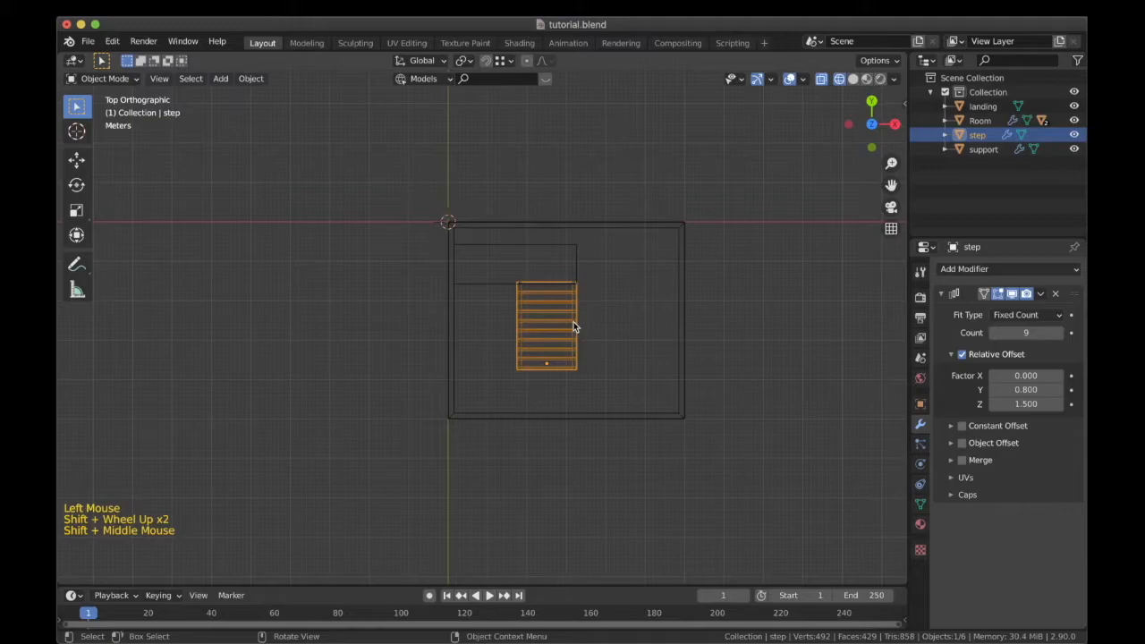
pyautogui.press('n')
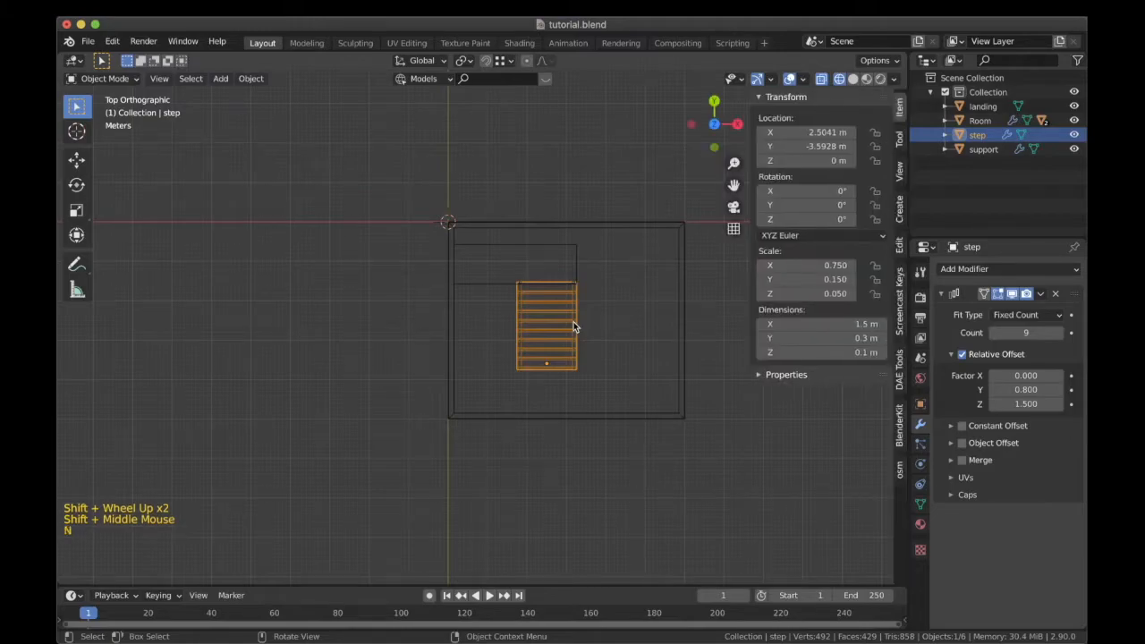
pyautogui.click(834, 324)
pyautogui.write('1')
pyautogui.press('Return')
pyautogui.scroll(3, 638, 321)
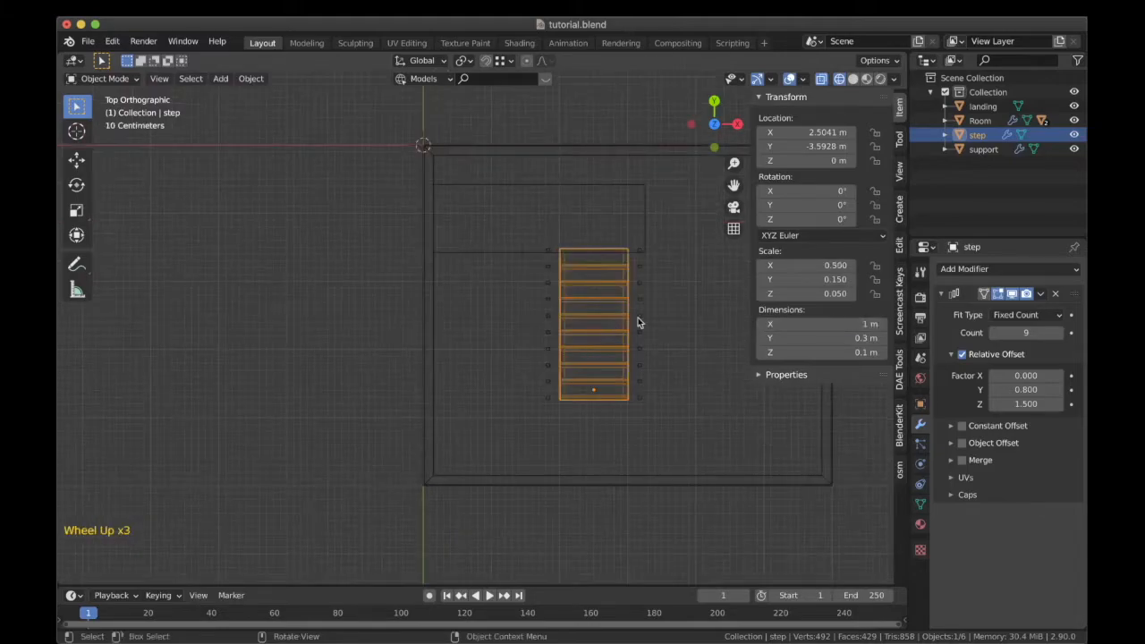
# Move the supports along X to about 2.95 m so both rows sit just inside the narrowed steps' ends.
pyautogui.click(638, 317)
pyautogui.scroll(3, 584, 322)
pyautogui.keyDown('shift'); pyautogui.moveTo(638, 318); pyautogui.dragTo(553, 326, button='middle'); pyautogui.keyUp('shift')
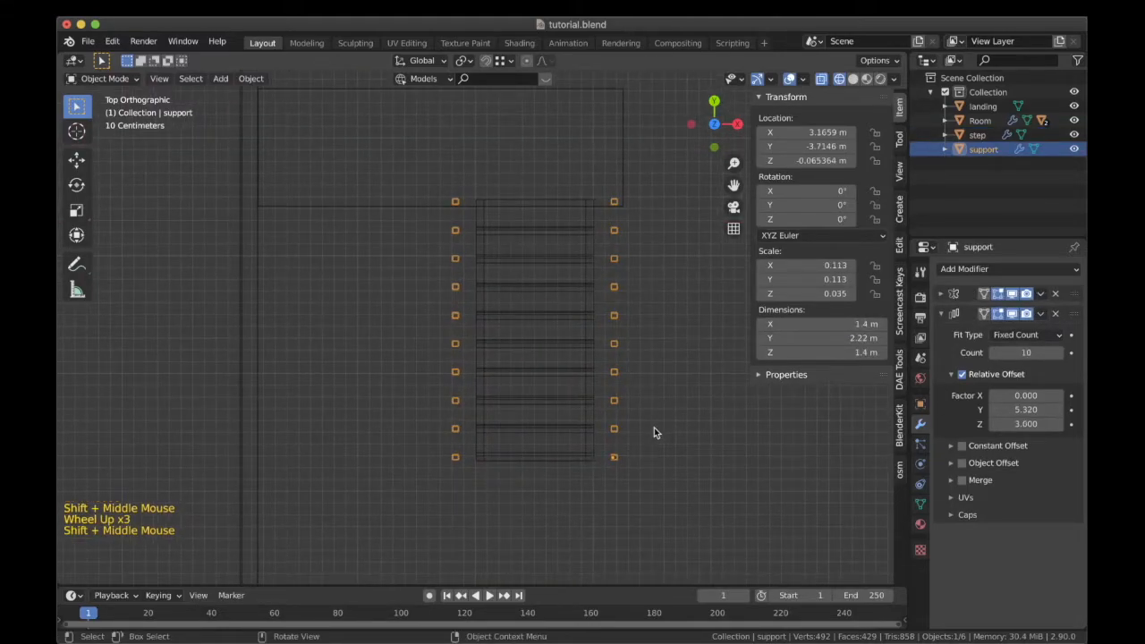
pyautogui.press('g')
pyautogui.press('x')
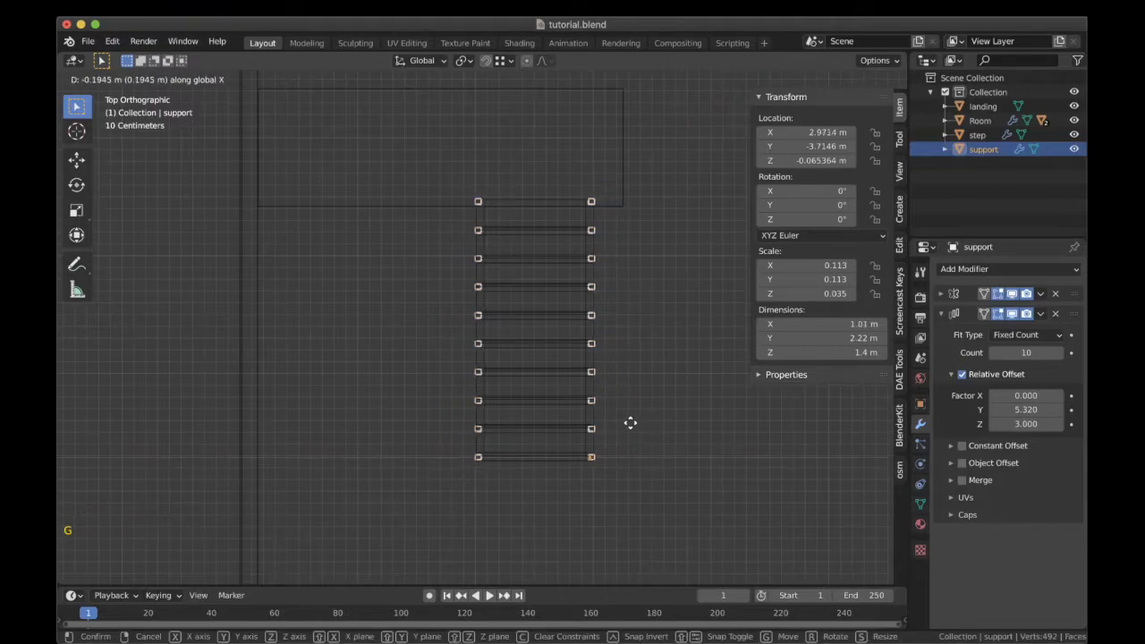
pyautogui.press('shift')
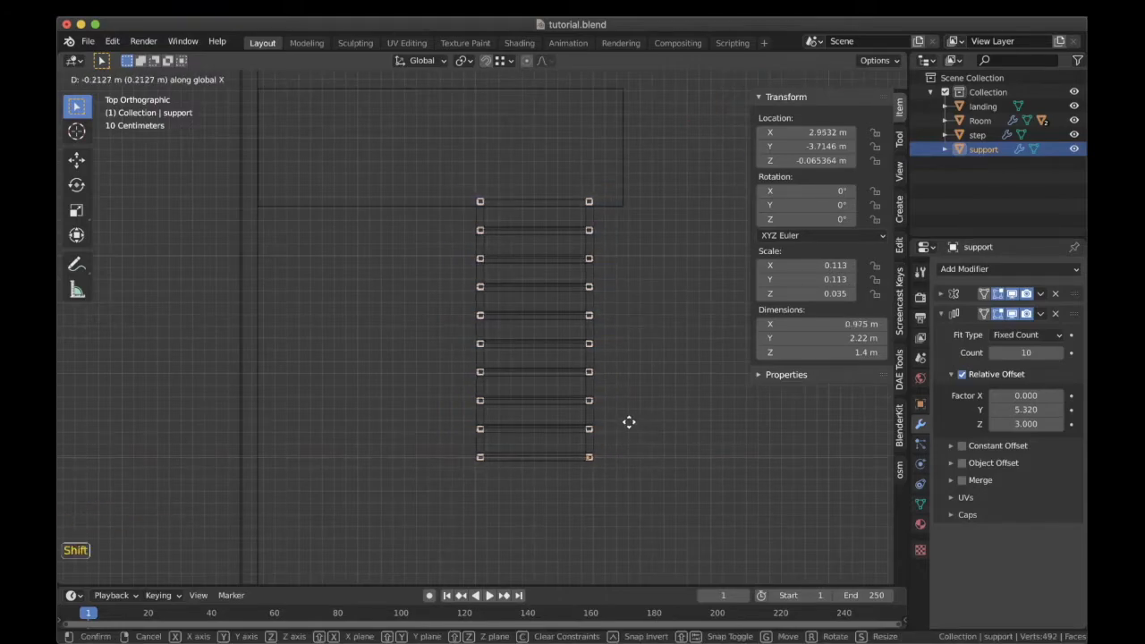
pyautogui.click(630, 421)
pyautogui.scroll(-3, 627, 367)
pyautogui.press('n')
pyautogui.keyDown('shift'); pyautogui.moveTo(532, 289); pyautogui.dragTo(587, 322, button='middle'); pyautogui.keyUp('shift')
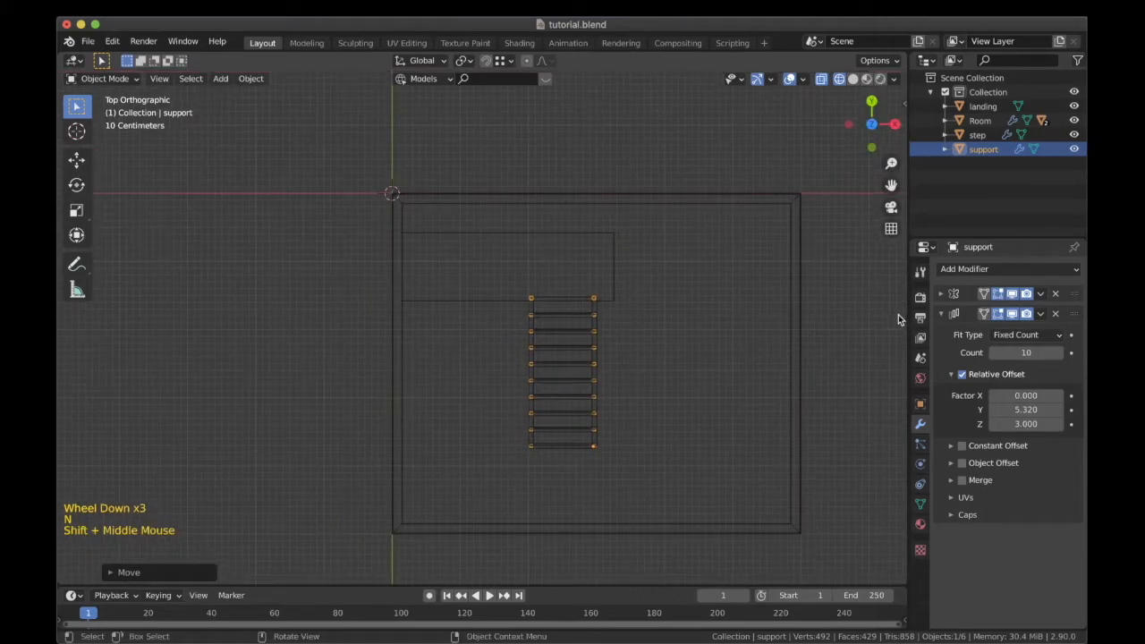
pyautogui.keyDown('shift'); pyautogui.moveTo(530, 271); pyautogui.dragTo(528, 282, button='middle'); pyautogui.keyUp('shift')
# Set the landing's X dimension to 2.1 m.
pyautogui.click(502, 310)
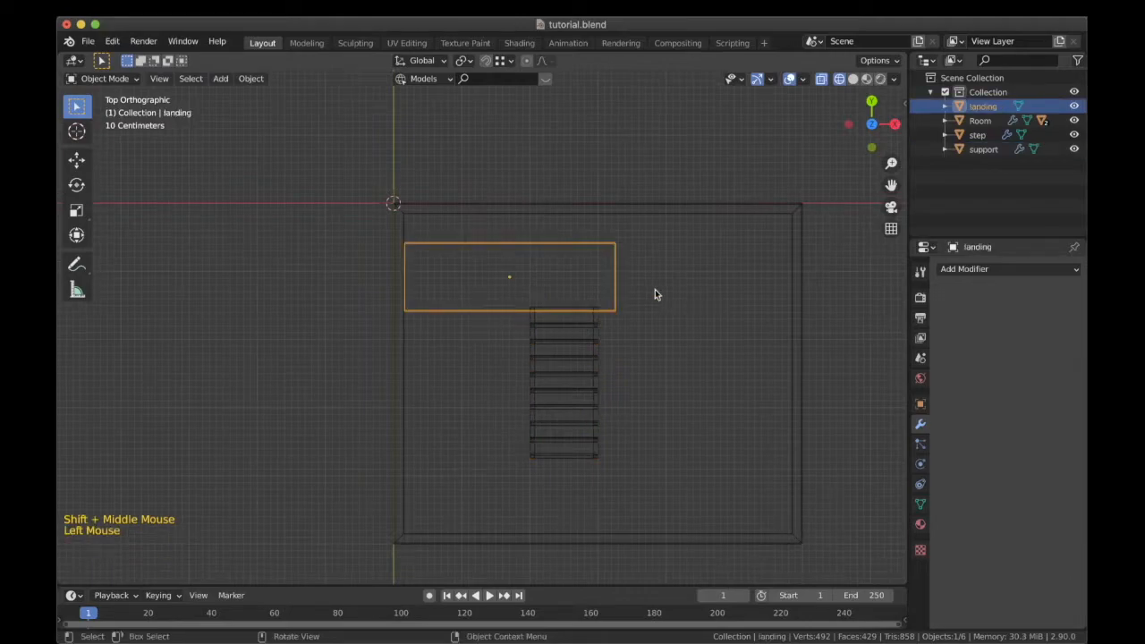
pyautogui.press('n')
pyautogui.click(803, 325)
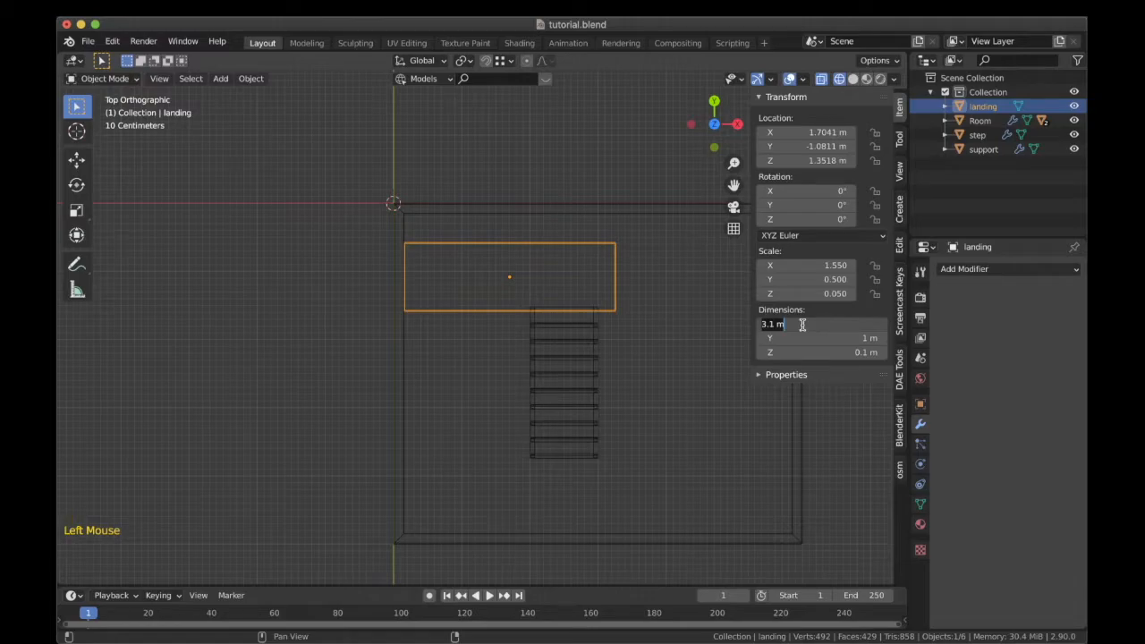
pyautogui.write('2.1')
pyautogui.press('Return')
# Move the landing along X to about 1.22 m so its end meets the room's inner wall.
pyautogui.scroll(2, 490, 310)
pyautogui.press('g')
pyautogui.press('x')
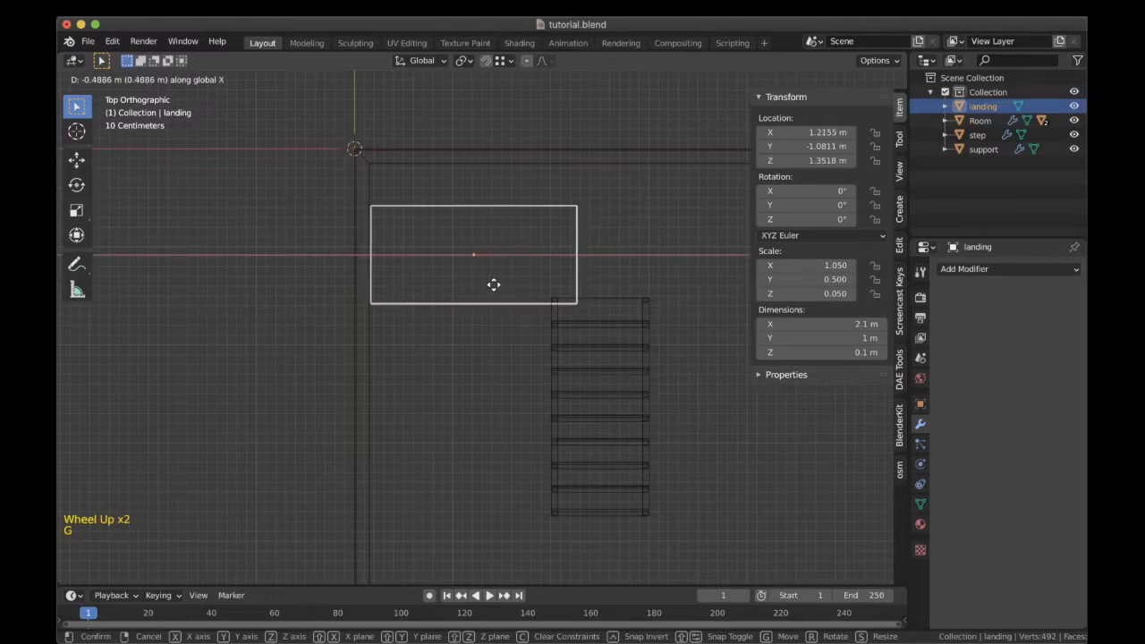
pyautogui.click(494, 289)
pyautogui.scroll(-2, 494, 289)
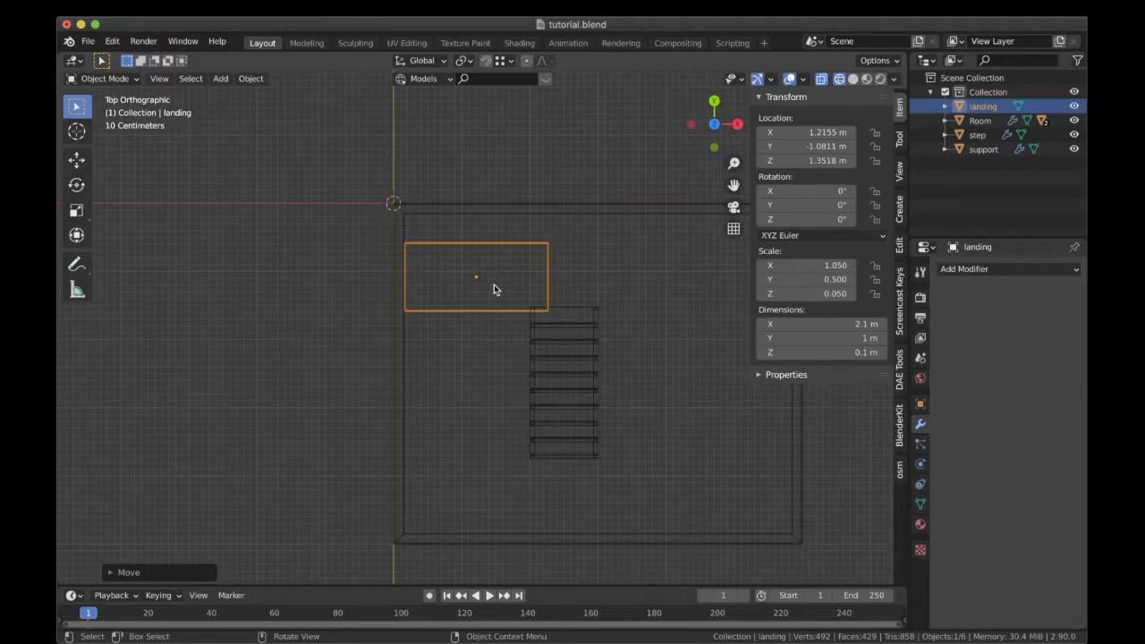
# Move the steps and supports together along X by about -0.75 m so their outer side aligns with the landing's end.
pyautogui.moveTo(619, 484); pyautogui.dragTo(480, 401)
pyautogui.scroll(3, 552, 354)
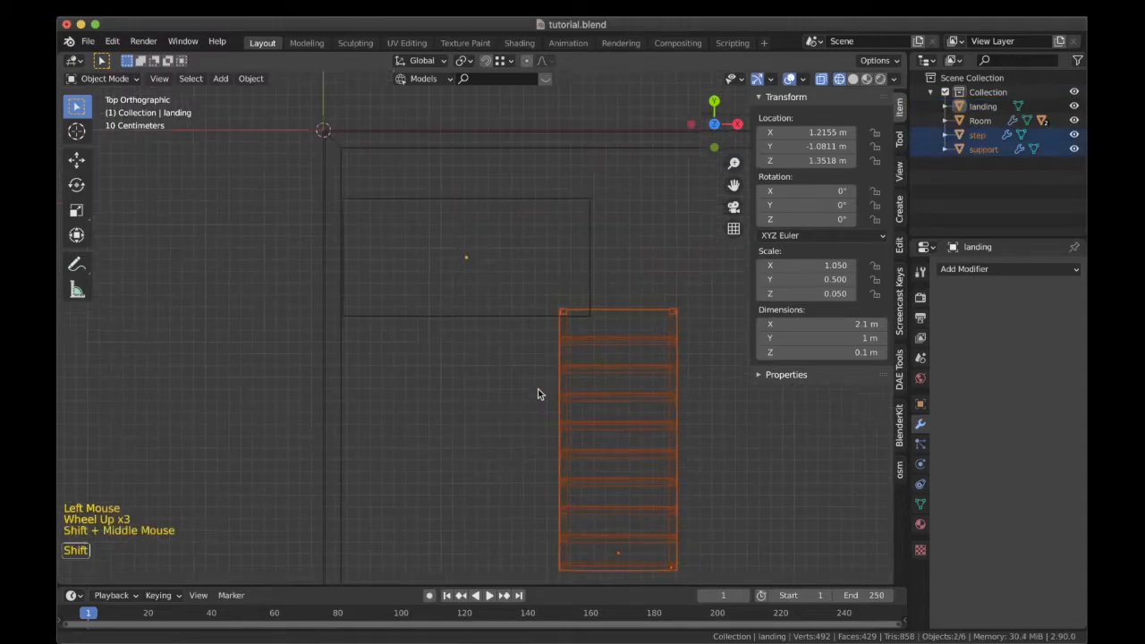
pyautogui.keyDown('shift'); pyautogui.moveTo(552, 353); pyautogui.dragTo(590, 384, button='middle'); pyautogui.keyUp('shift')
pyautogui.press('g')
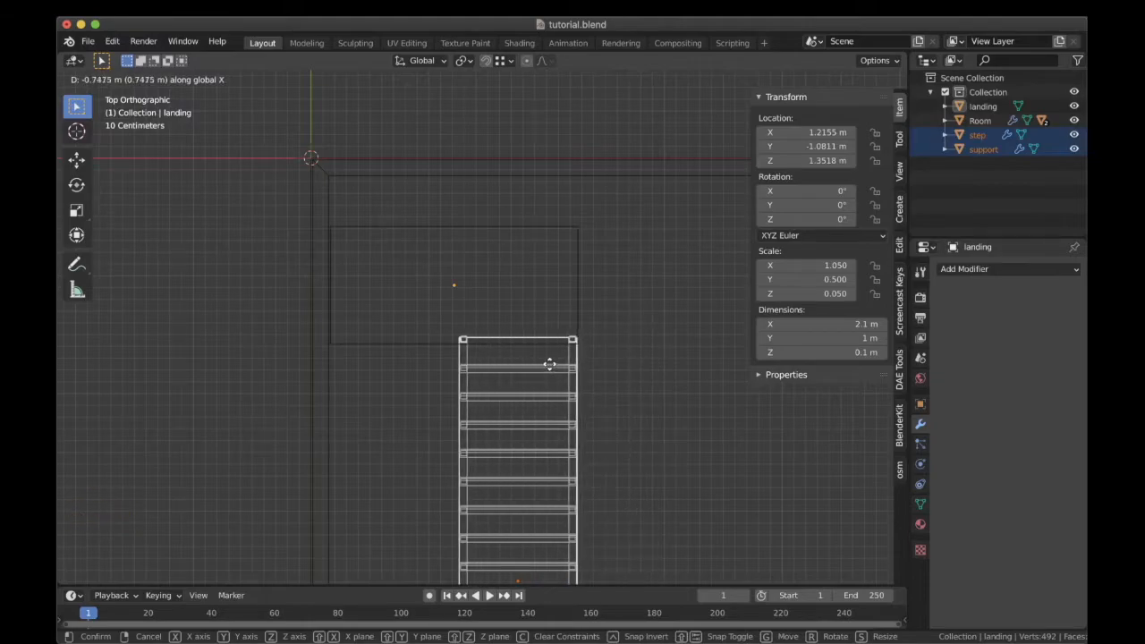
pyautogui.click(574, 347)
pyautogui.scroll(-2, 575, 339)
pyautogui.press('n')
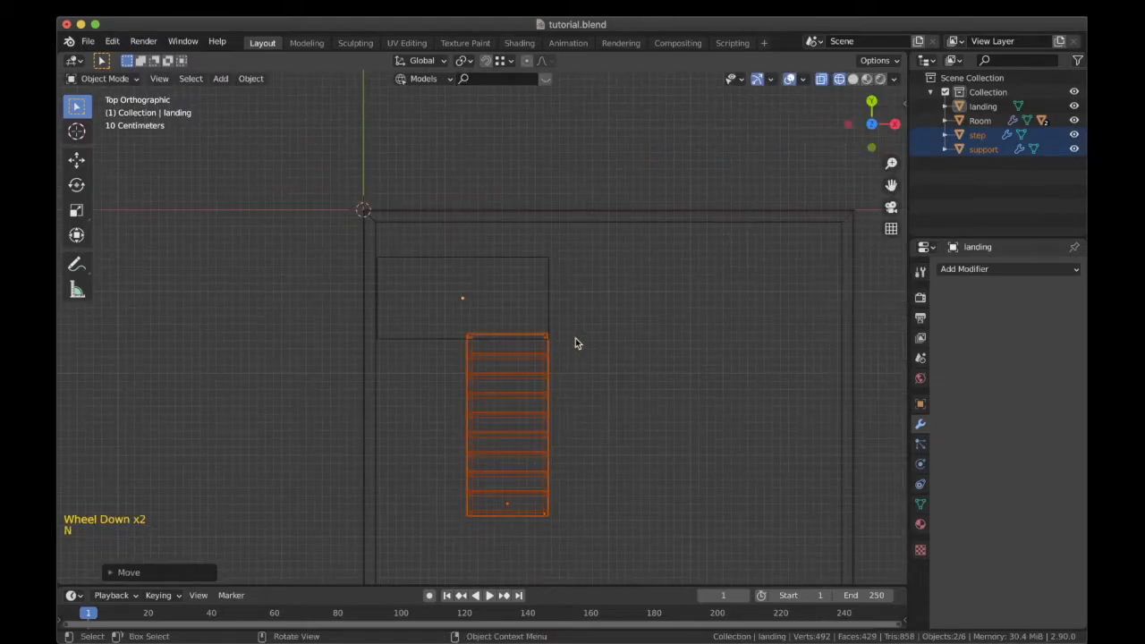
# Examine the staircase and landing inside the room in solid shading from several angles.
pyautogui.press('z')
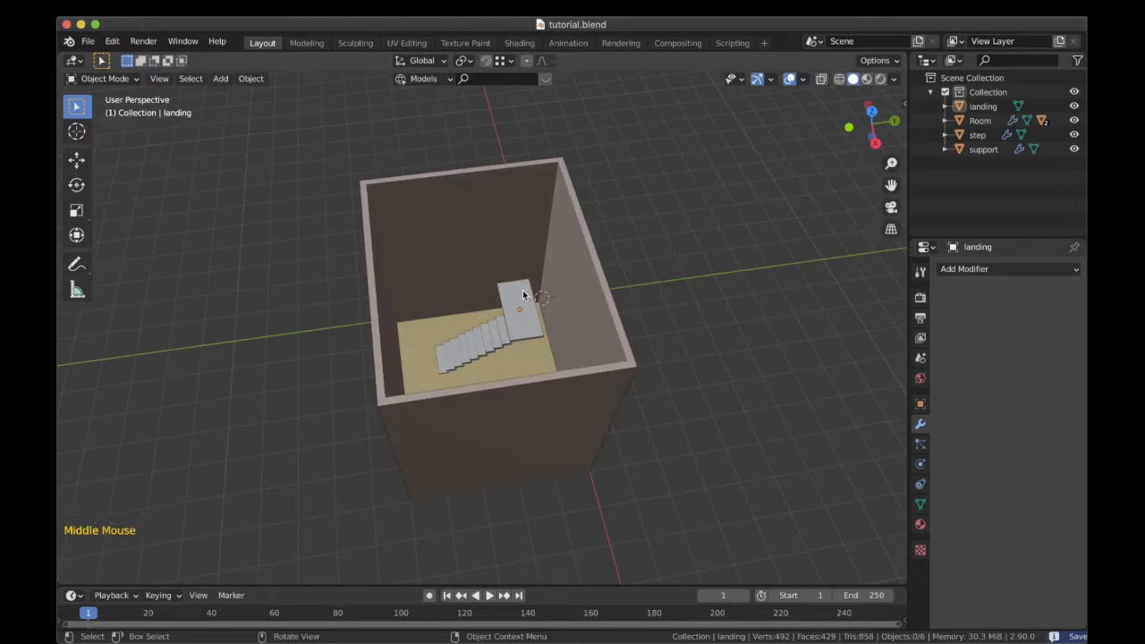
pyautogui.scroll(1, 521, 292)
pyautogui.keyDown('shift'); pyautogui.moveTo(520, 291); pyautogui.dragTo(484, 370, button='middle'); pyautogui.keyUp('shift')
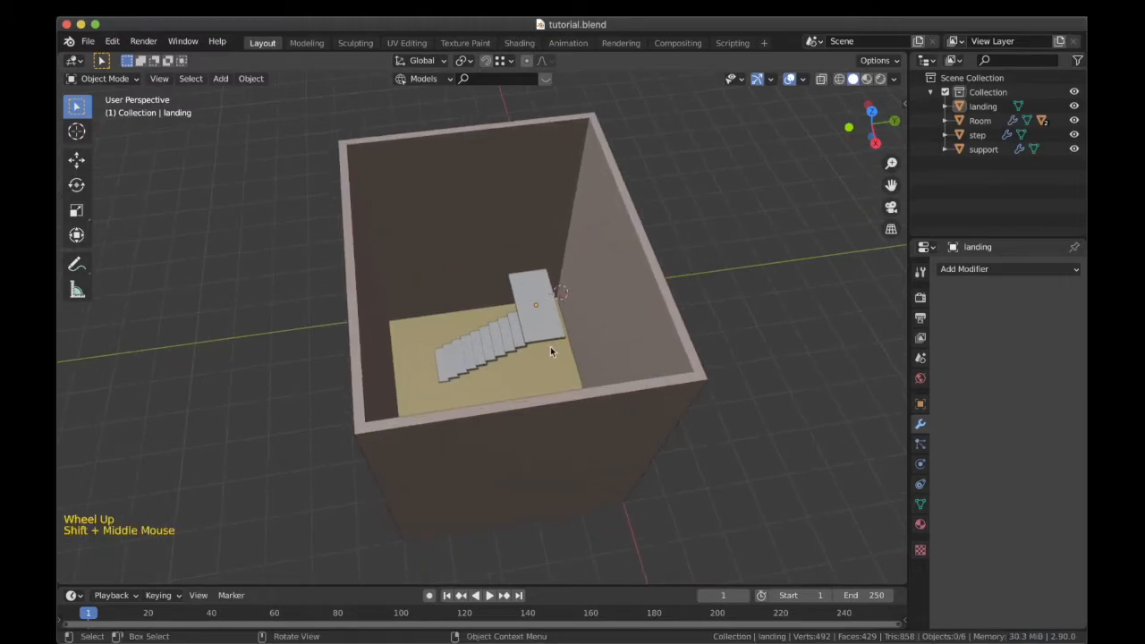
pyautogui.click(506, 348)
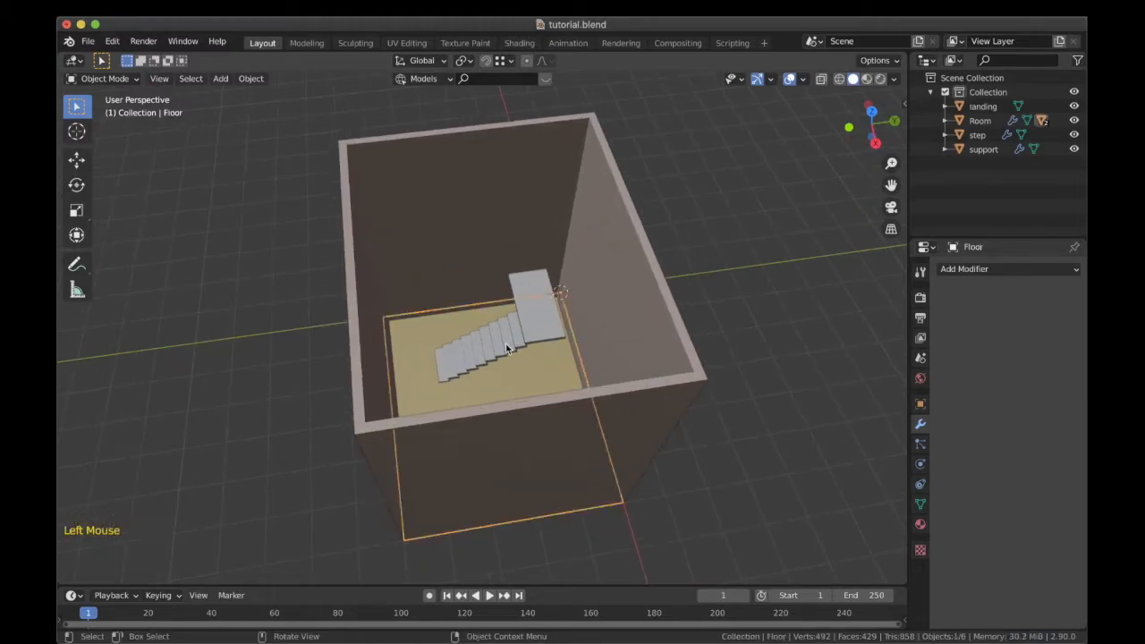
pyautogui.click(514, 333)
pyautogui.click(549, 300)
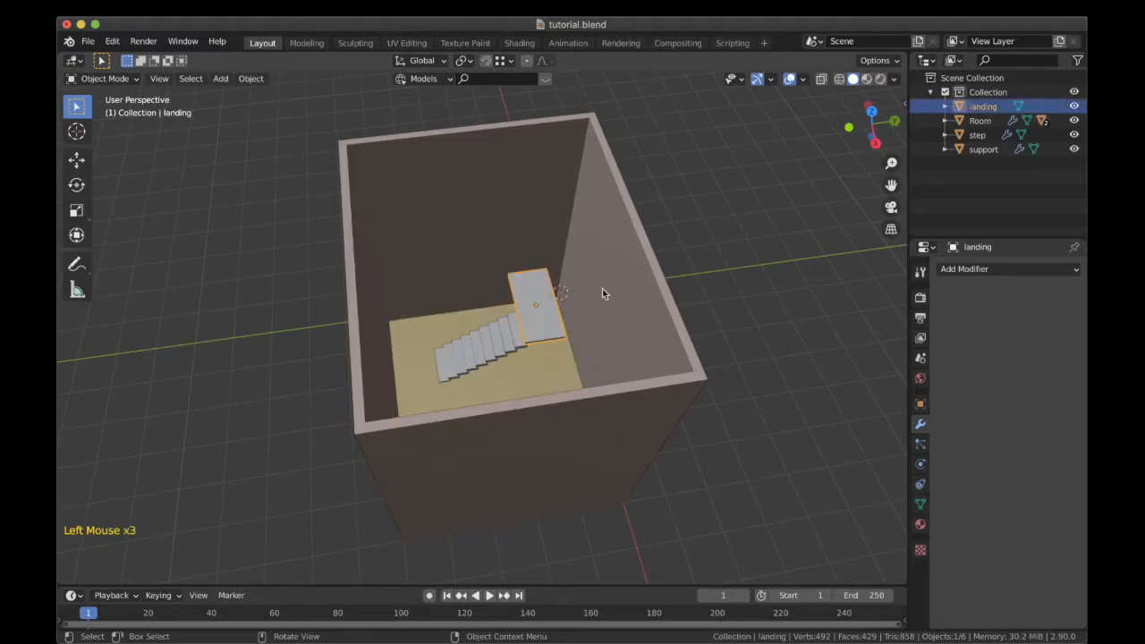
pyautogui.click(715, 266)
pyautogui.scroll(-1, 612, 281)
pyautogui.click(602, 274)
pyautogui.moveTo(613, 281); pyautogui.dragTo(551, 297, button='middle')
# Add an Archimesh panel window to the scene.
pyautogui.press('KP_7')
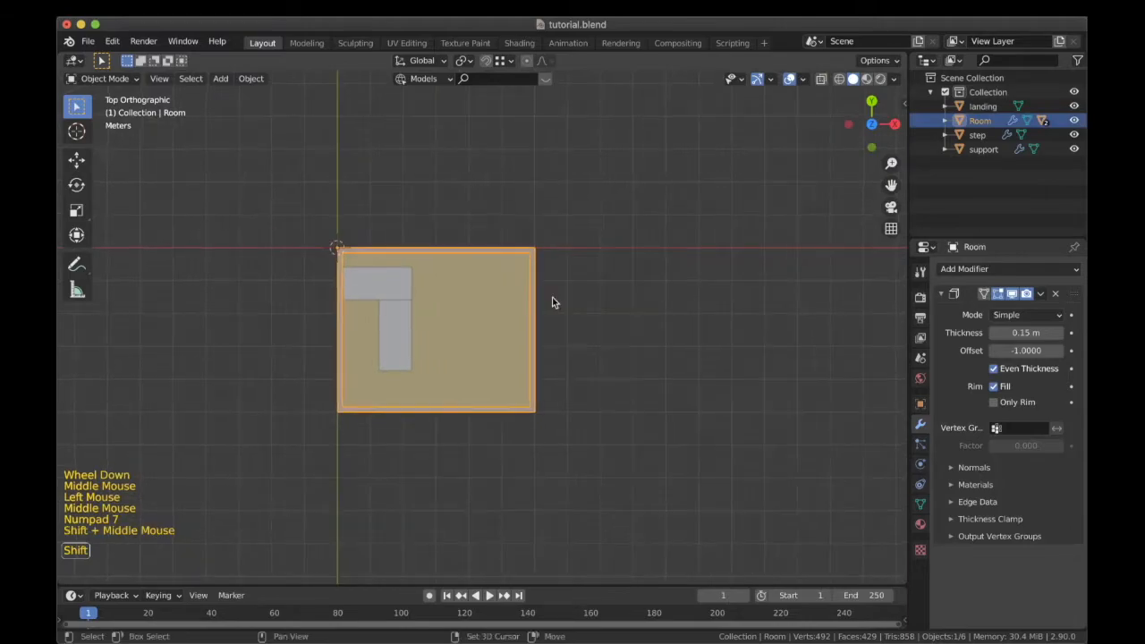
pyautogui.hotkey('shift', 'a')
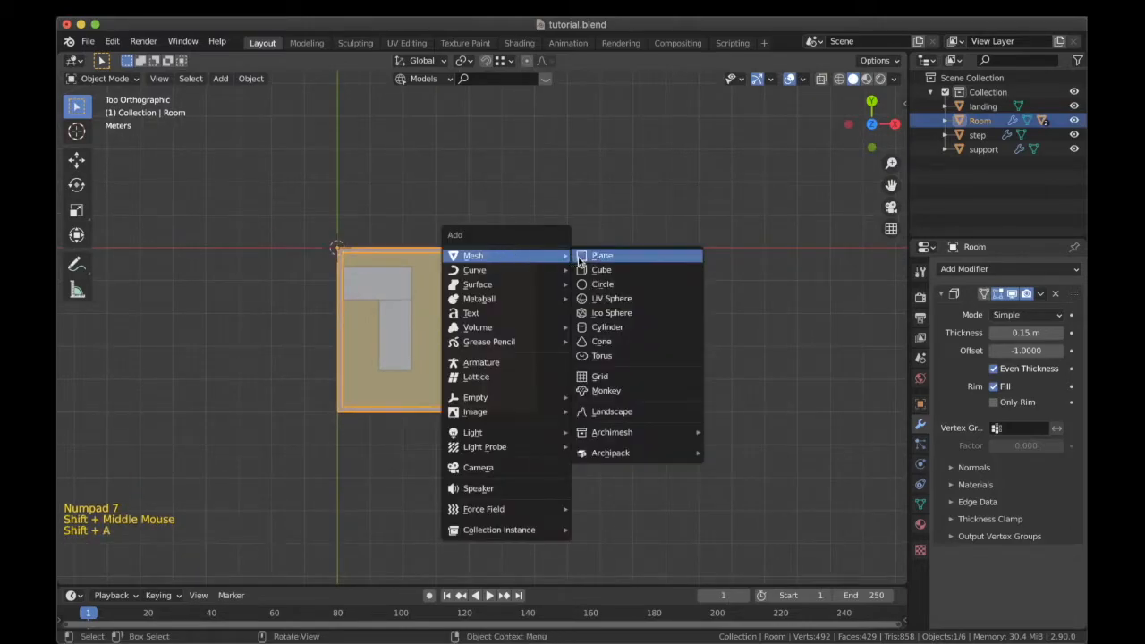
pyautogui.moveTo(644, 437)
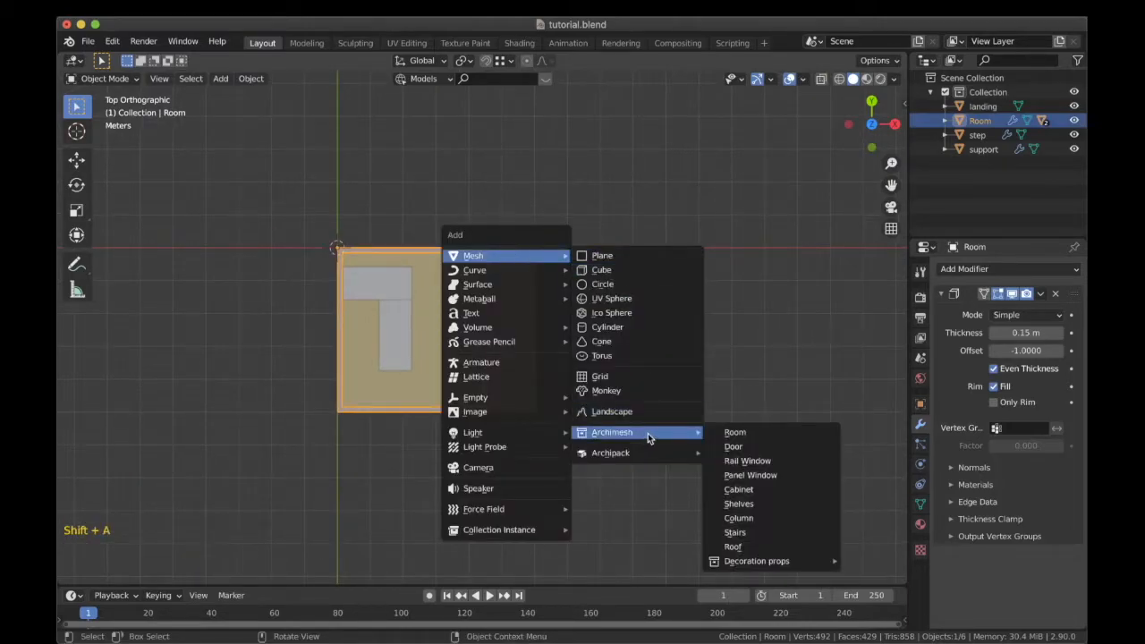
pyautogui.click(739, 477)
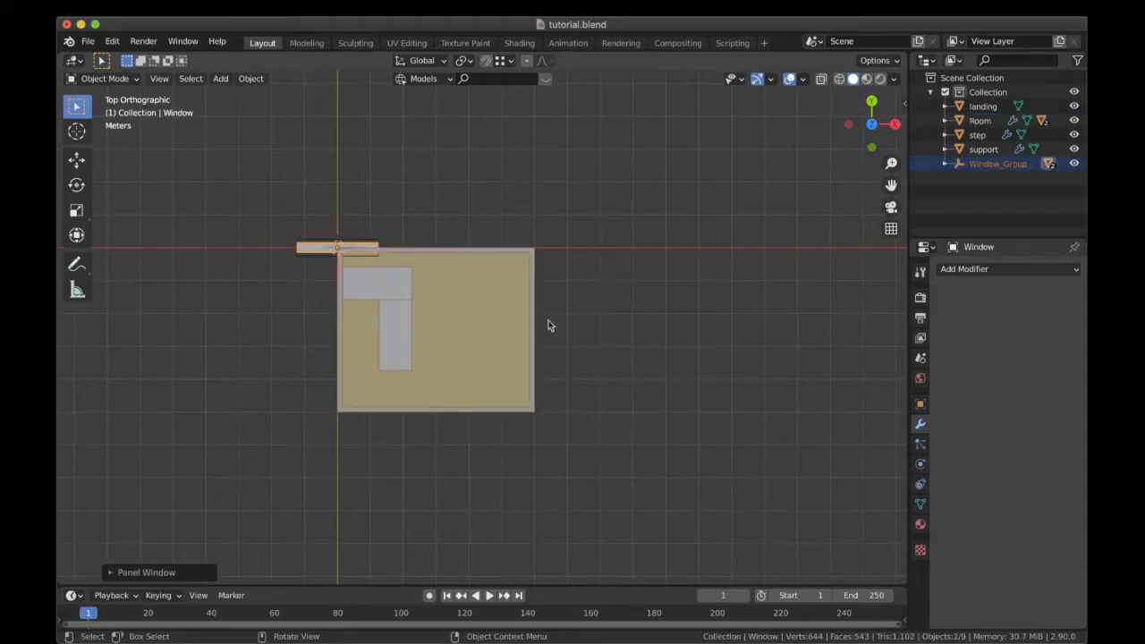
# Show the front view in wireframe and set the window's vertical panel count to 2.
pyautogui.press('KP_1')
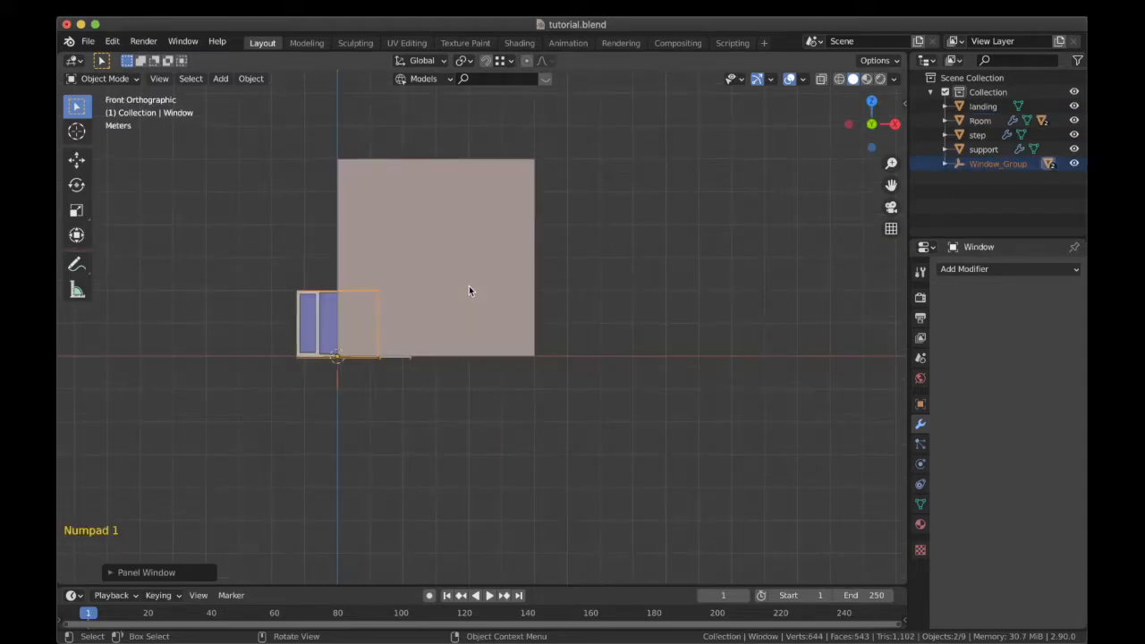
pyautogui.press('z')
pyautogui.moveTo(357, 281)
pyautogui.keyDown('shift'); pyautogui.mouseDown(button='middle')
pyautogui.moveTo(546, 275)
pyautogui.moveTo(595, 288)
pyautogui.mouseUp(button='middle'); pyautogui.keyUp('shift')
pyautogui.scroll(3, 609, 275)
pyautogui.press('n')
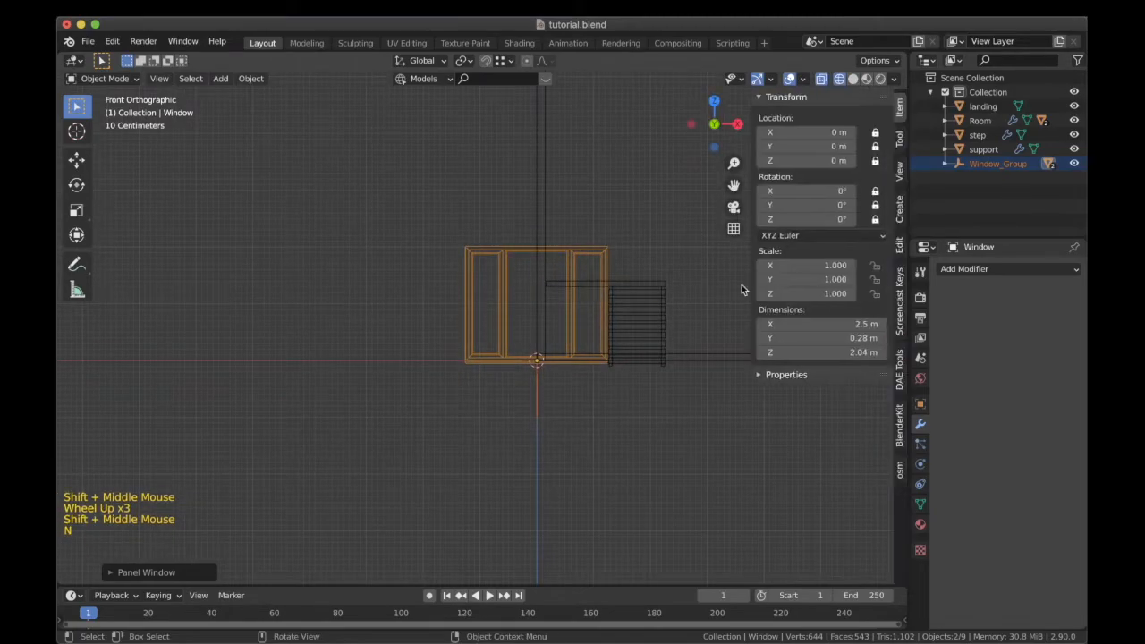
pyautogui.click(900, 215)
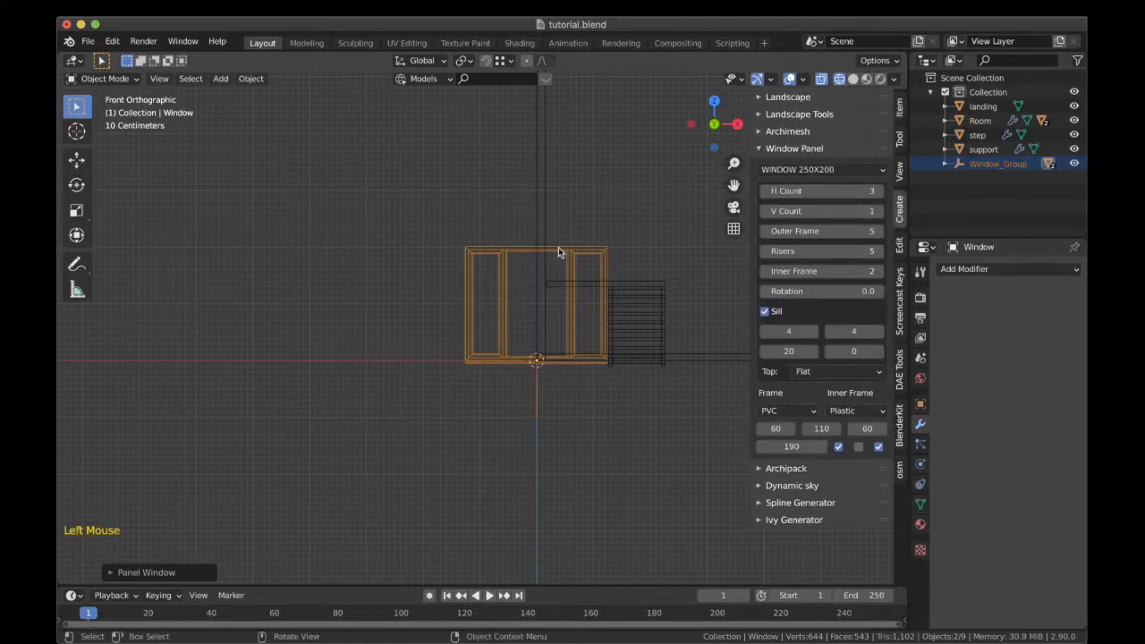
pyautogui.scroll(3, 558, 246)
pyautogui.keyDown('shift'); pyautogui.moveTo(524, 253); pyautogui.dragTo(485, 261, button='middle'); pyautogui.keyUp('shift')
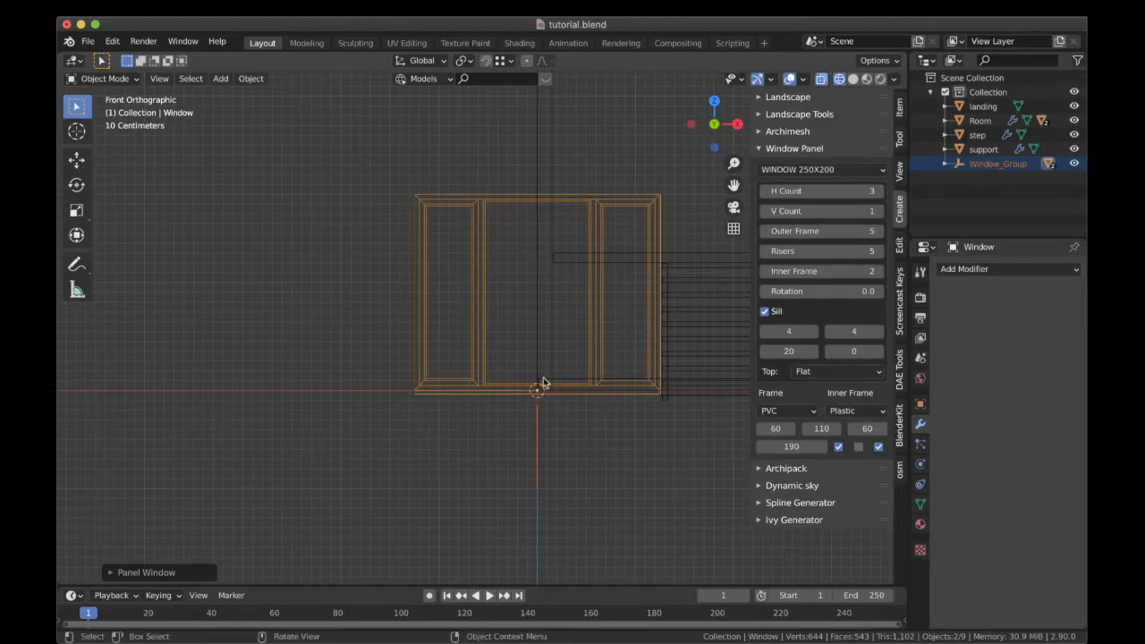
pyautogui.click(824, 212)
pyautogui.write('2')
pyautogui.press('Return')
# Set the widths of all three window columns to 180.
pyautogui.scroll(-3, 524, 248)
pyautogui.keyDown('shift'); pyautogui.moveTo(524, 248); pyautogui.dragTo(424, 279, button='middle'); pyautogui.keyUp('shift')
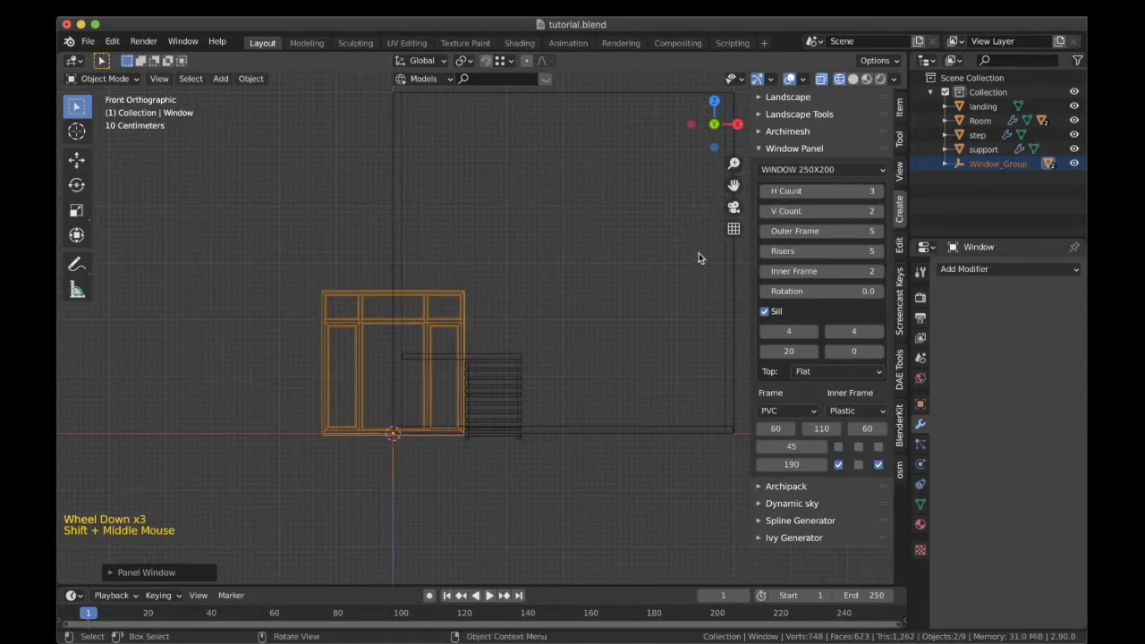
pyautogui.keyDown('shift'); pyautogui.moveTo(562, 317); pyautogui.dragTo(609, 269, button='middle'); pyautogui.keyUp('shift')
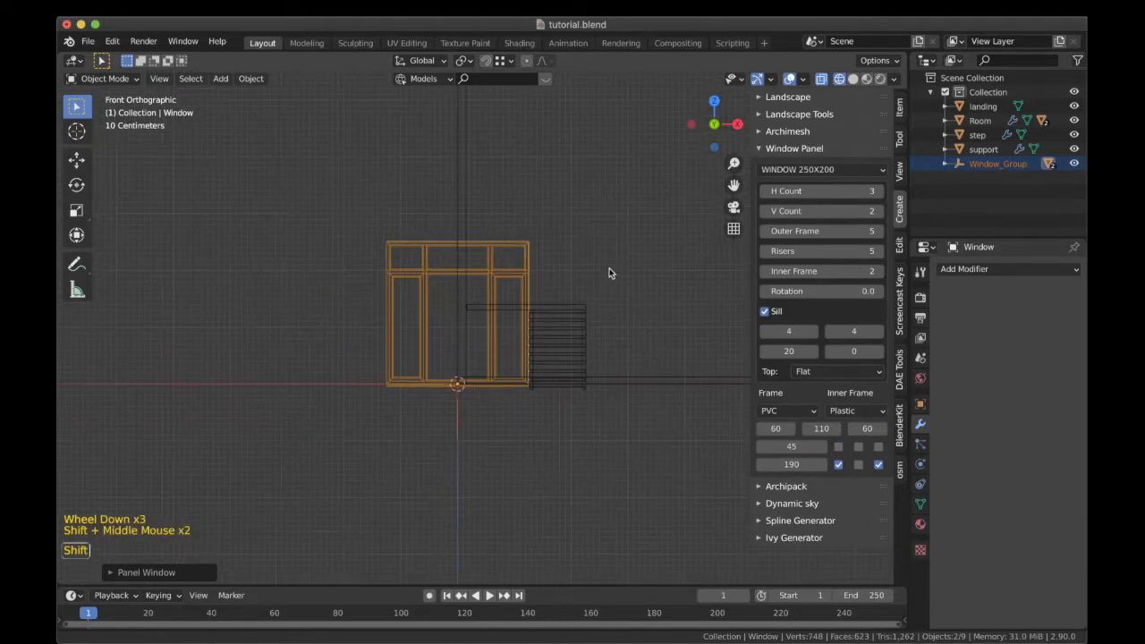
pyautogui.click(777, 430)
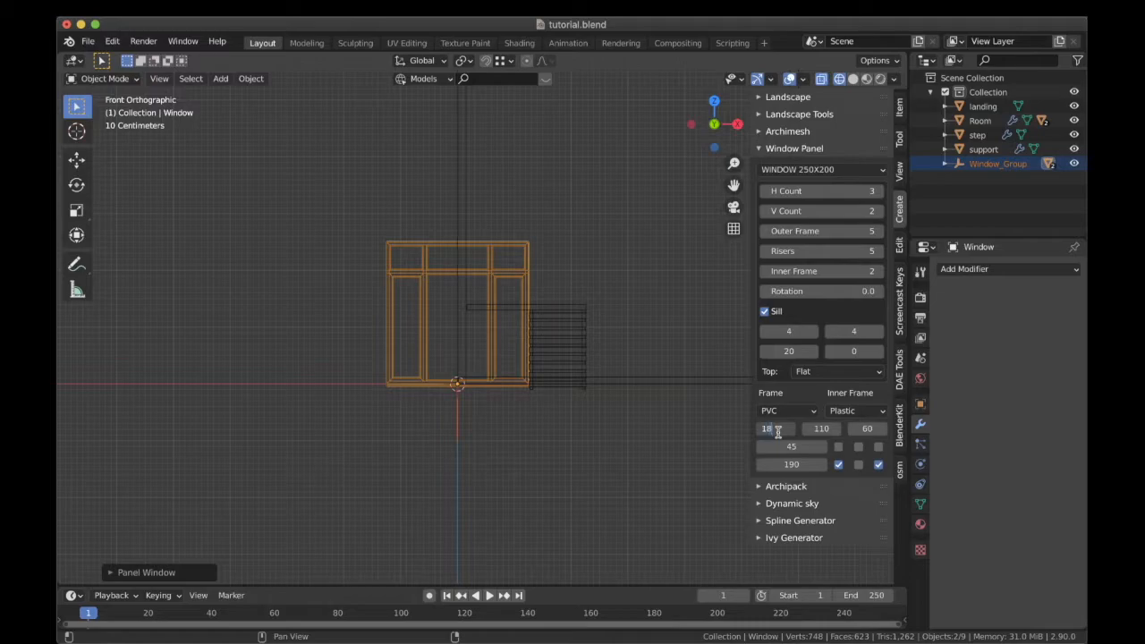
pyautogui.press('Tab')
pyautogui.write('180')
pyautogui.press('Tab')
pyautogui.write('180')
pyautogui.press('Return')
pyautogui.keyDown('shift'); pyautogui.moveTo(581, 384); pyautogui.dragTo(561, 385, button='middle'); pyautogui.keyUp('shift')
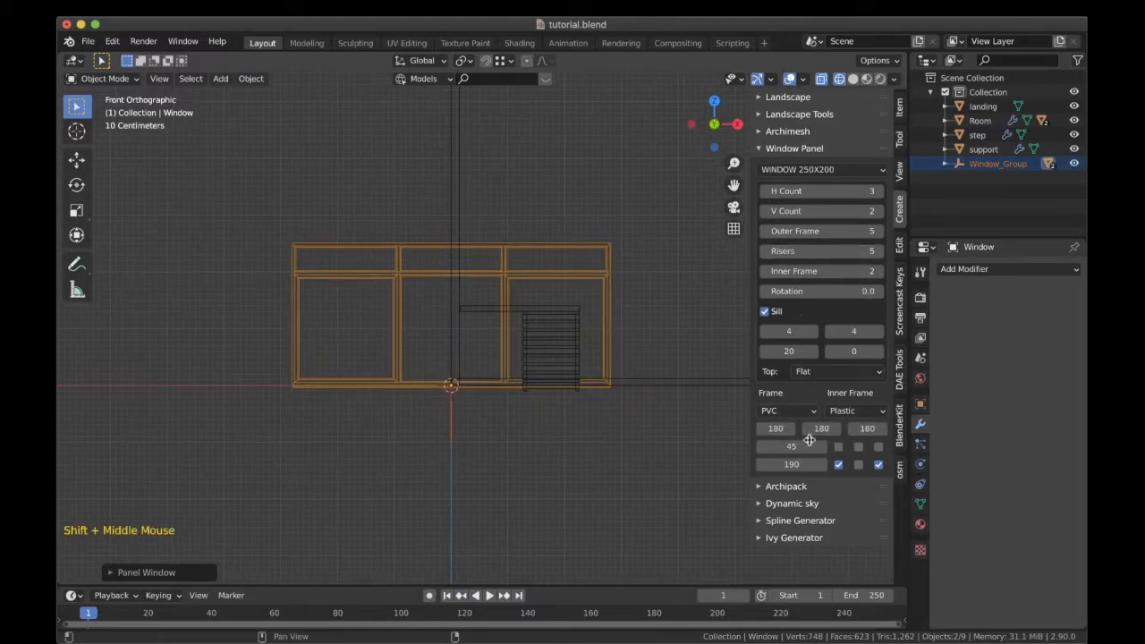
# Set the heights of the window's lower and upper panel rows to 300 each.
pyautogui.click(788, 462)
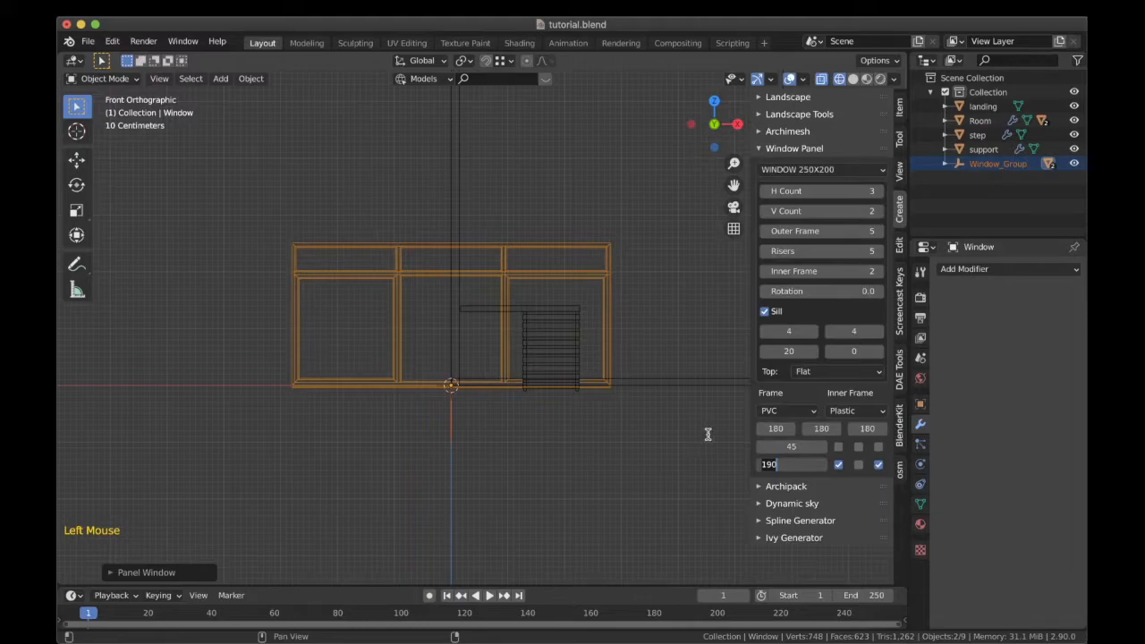
pyautogui.write('300')
pyautogui.press('Return')
pyautogui.click(773, 446)
pyautogui.write('300')
pyautogui.press('Return')
# Set the height of the window's upper panel row to 200.
pyautogui.scroll(-2, 550, 310)
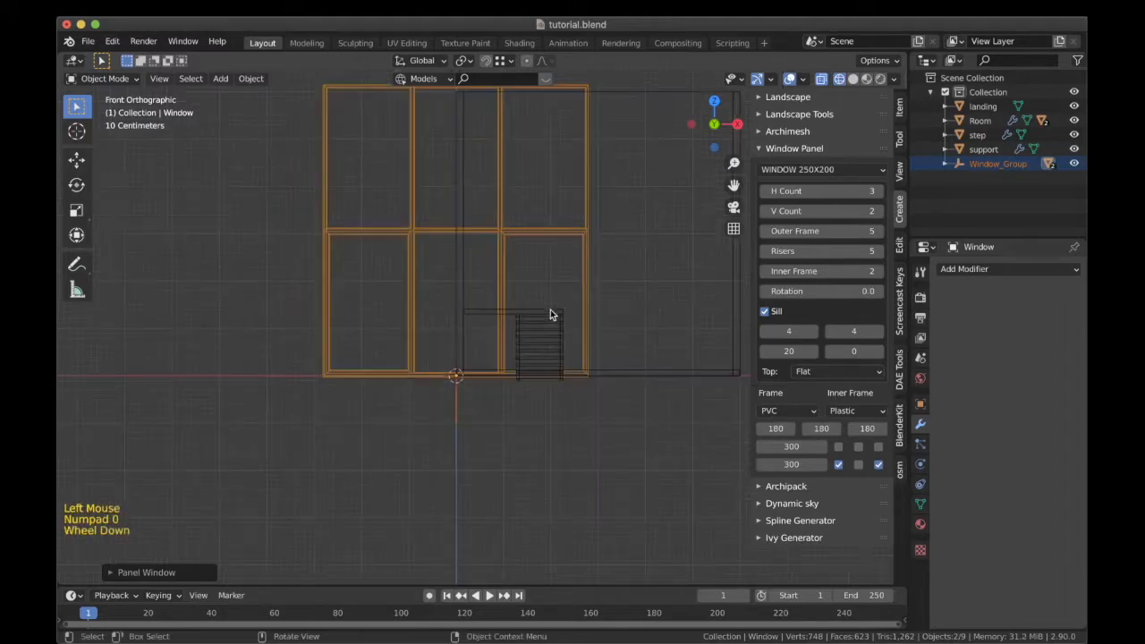
pyautogui.keyDown('shift'); pyautogui.moveTo(550, 309); pyautogui.dragTo(551, 336, button='middle'); pyautogui.keyUp('shift')
pyautogui.click(793, 446)
pyautogui.write('200')
pyautogui.press('Return')
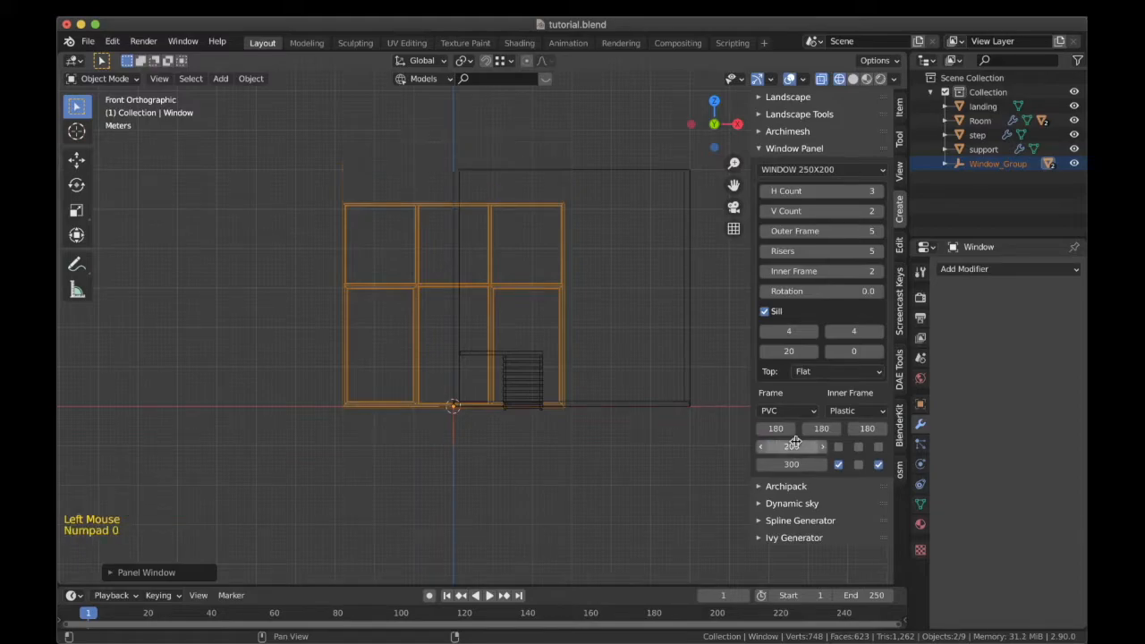
# Move the window along X until it is centred across the room's width.
pyautogui.scroll(2, 556, 333)
pyautogui.press('g')
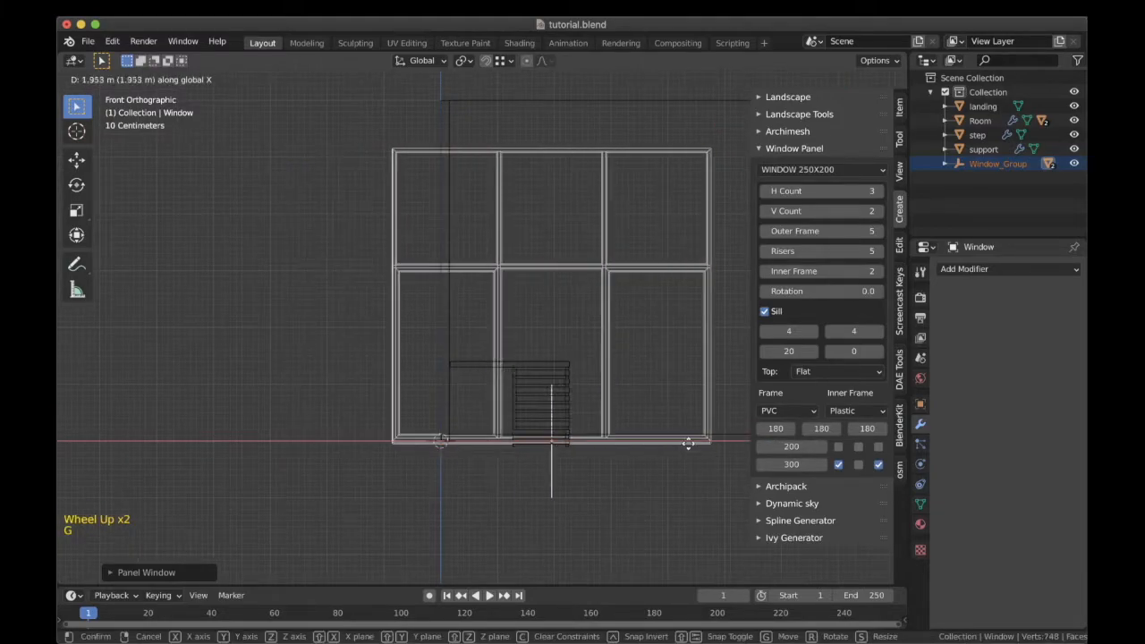
pyautogui.click(622, 418)
pyautogui.keyDown('shift'); pyautogui.moveTo(623, 418); pyautogui.dragTo(484, 402, button='middle'); pyautogui.keyUp('shift')
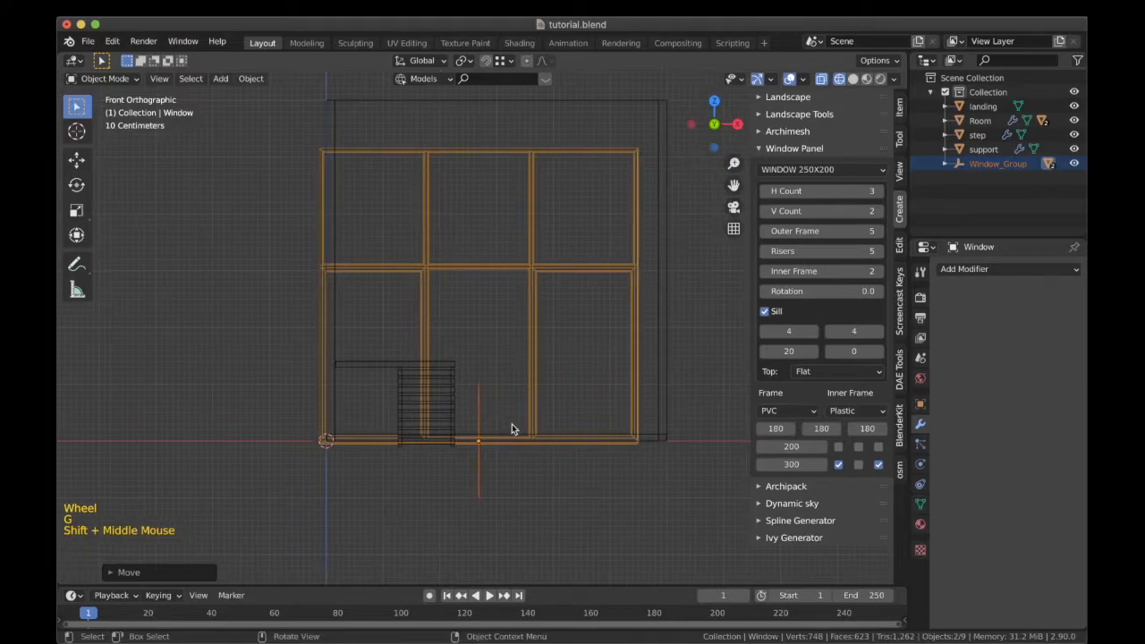
pyautogui.press('g')
pyautogui.press('x')
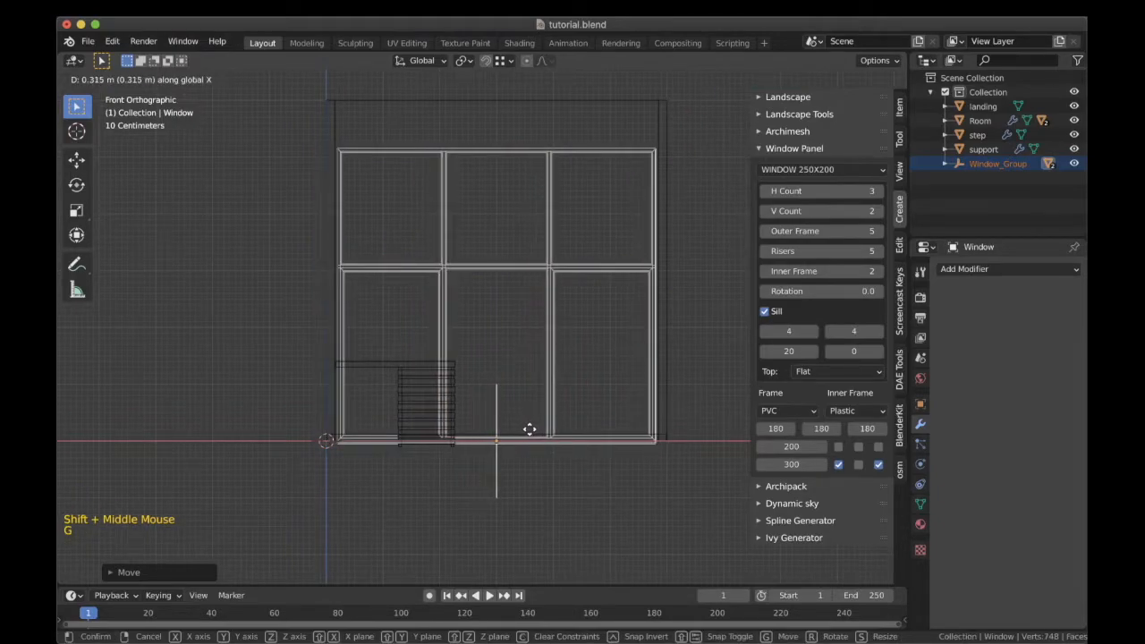
pyautogui.click(530, 429)
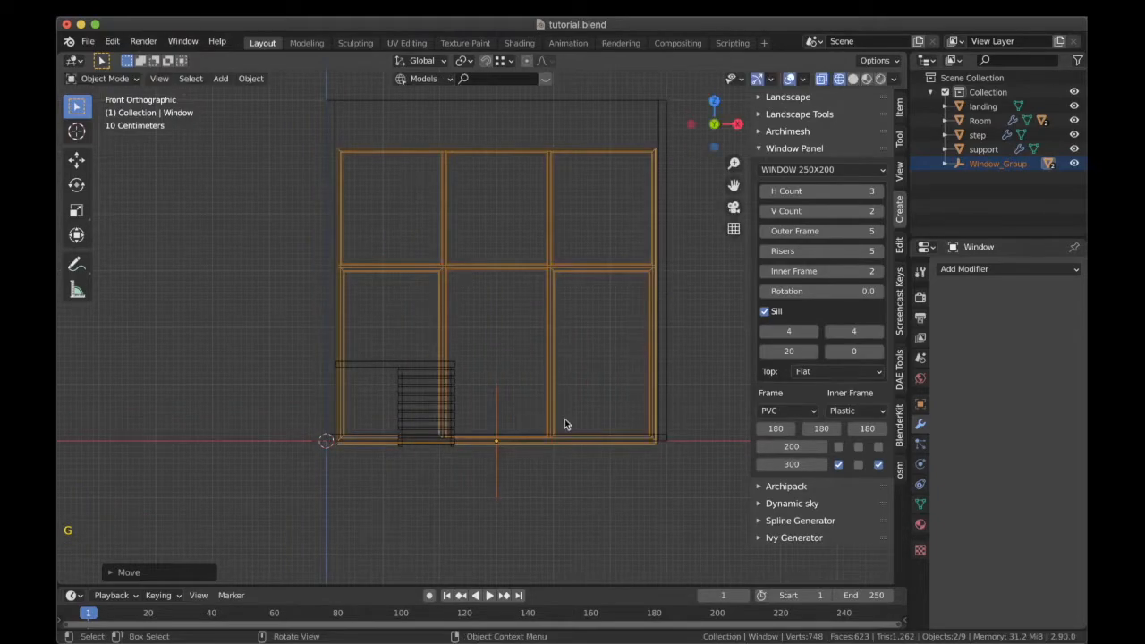
# Turn off the window's sill and raise the window along Z by about 0.2 m, just above the floor.
pyautogui.click(765, 312)
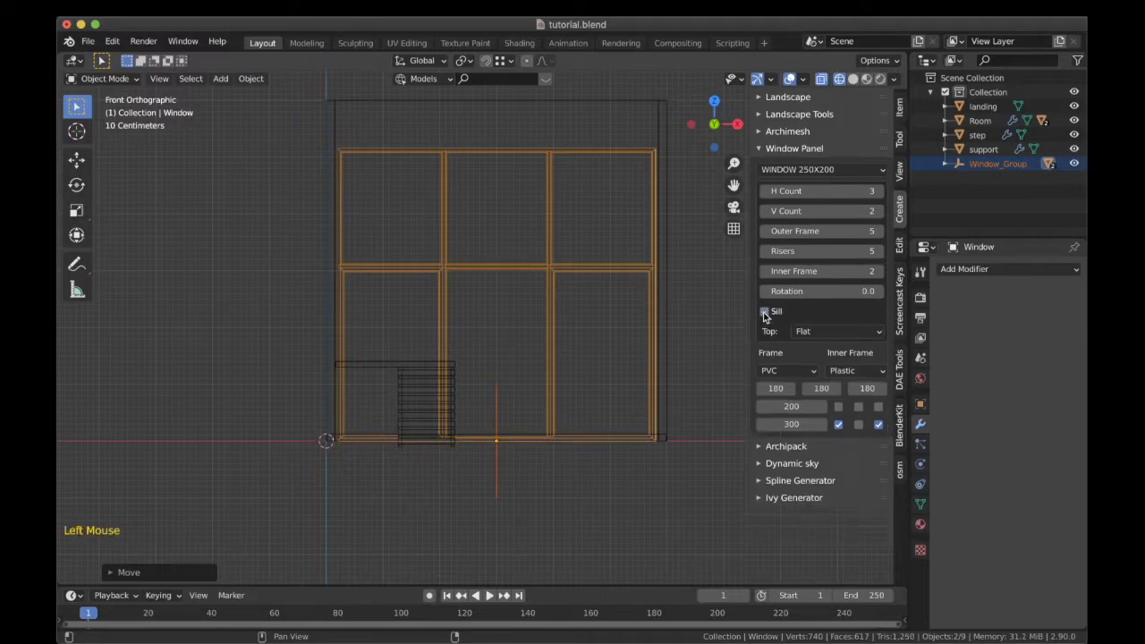
pyautogui.press('g')
pyautogui.press('z')
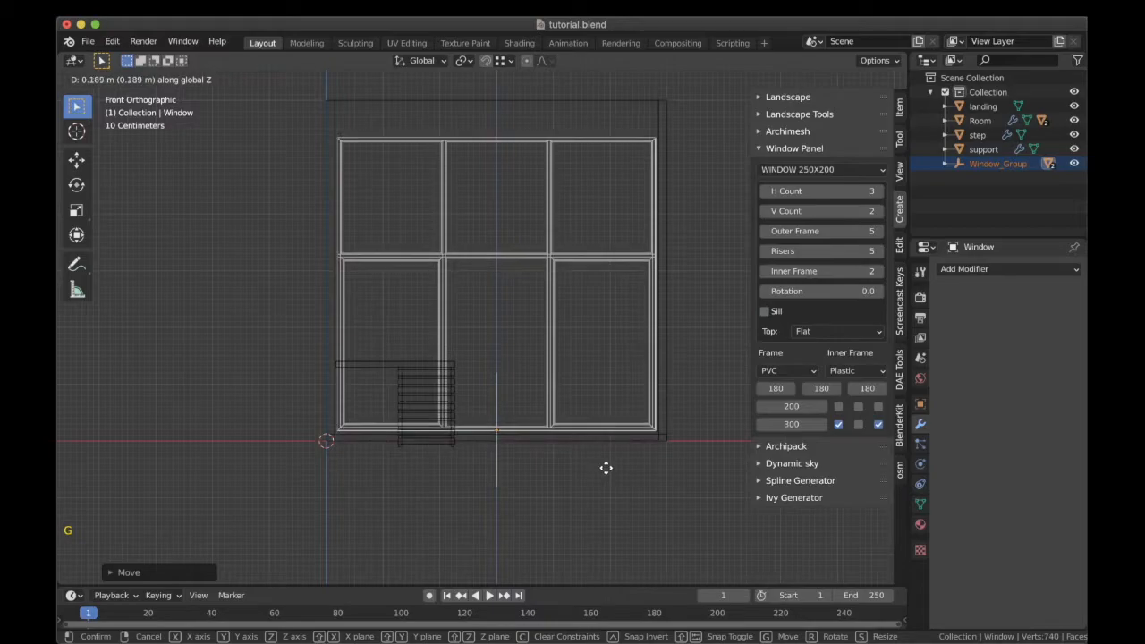
pyautogui.click(605, 466)
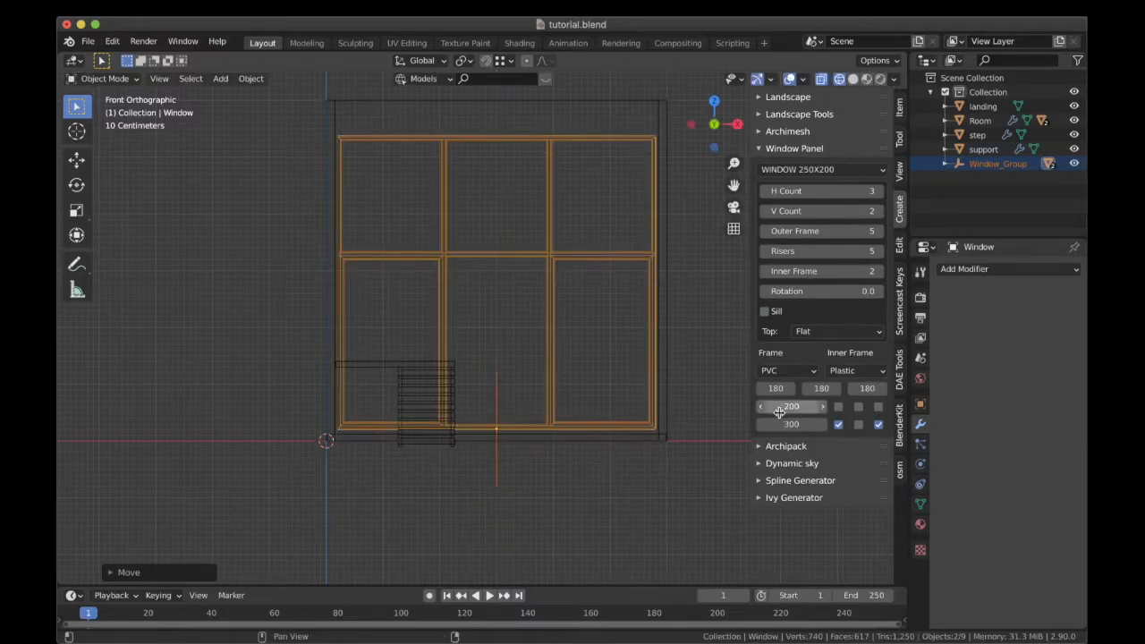
# Set the height of the window's upper panel row to 250.
pyautogui.click(780, 407)
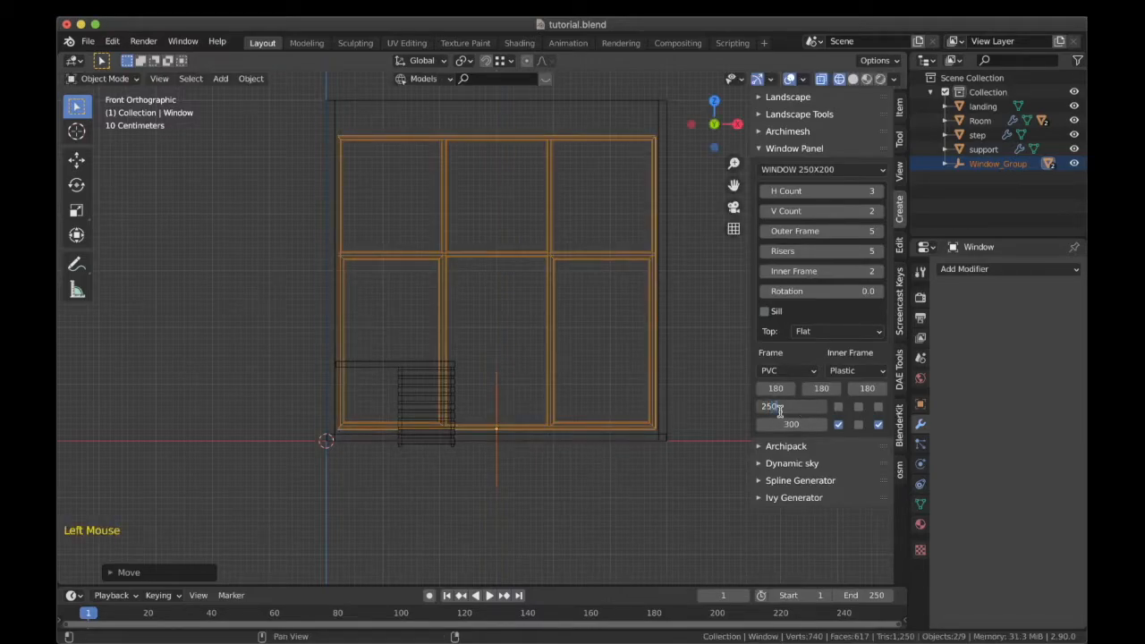
pyautogui.write('250')
pyautogui.press('Return')
pyautogui.keyDown('shift'); pyautogui.moveTo(536, 263); pyautogui.dragTo(526, 295, button='middle'); pyautogui.keyUp('shift')
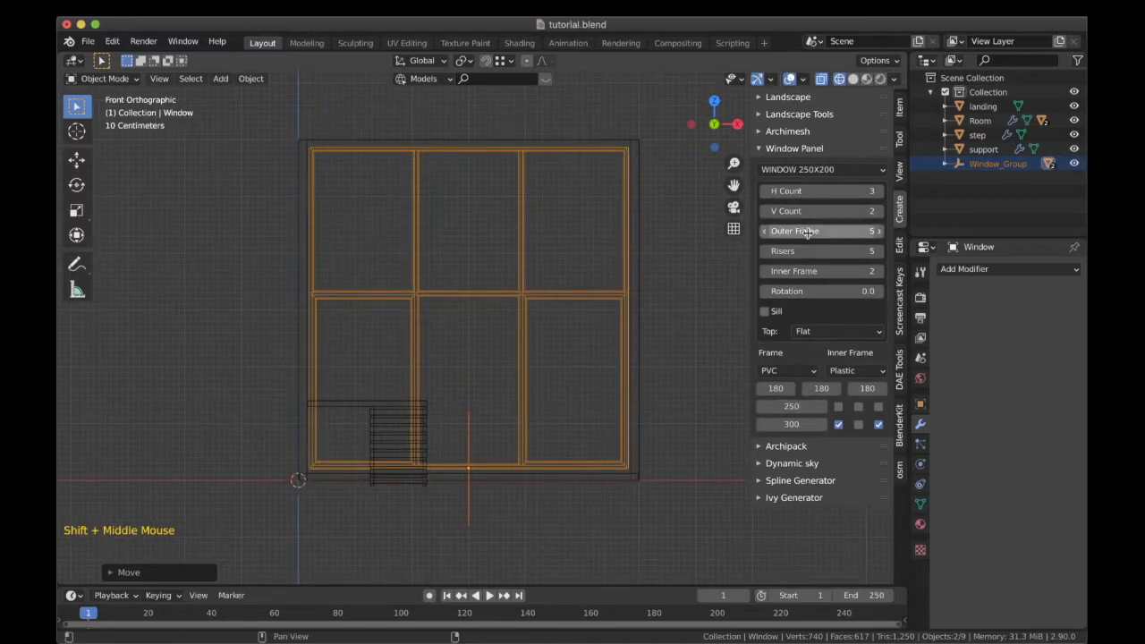
# Thin the window's frame by setting Outer Frame to 3, Risers to 3 and Inner Frame to 1.
pyautogui.press('z')
pyautogui.click(686, 223)
pyautogui.scroll(-1, 689, 302)
pyautogui.scroll(2, 689, 301)
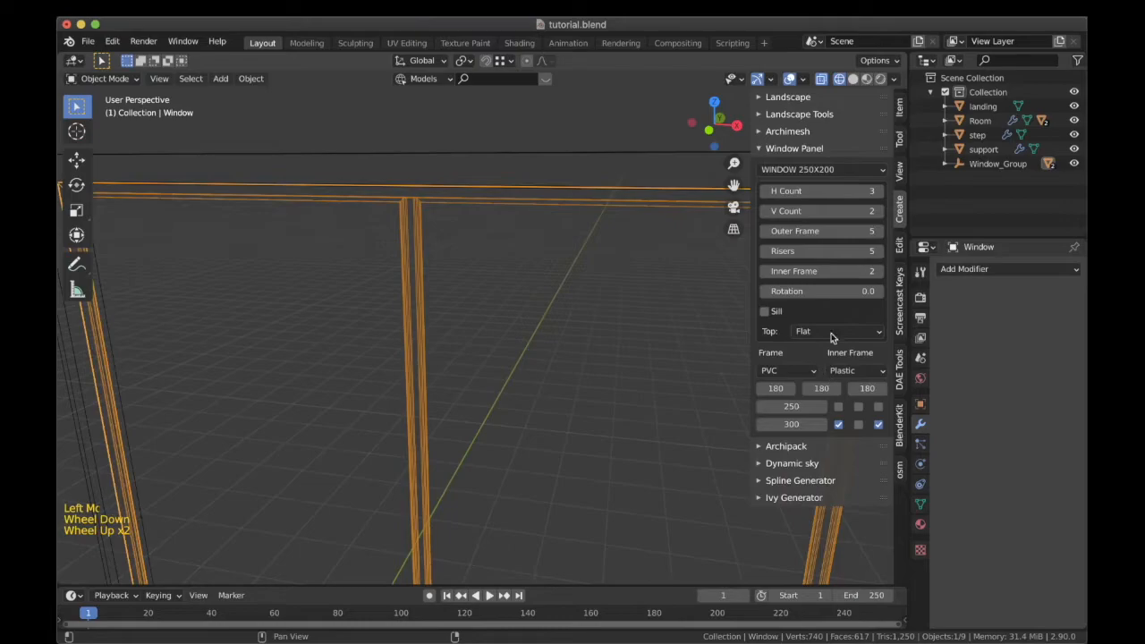
pyautogui.click(828, 234)
pyautogui.write('3')
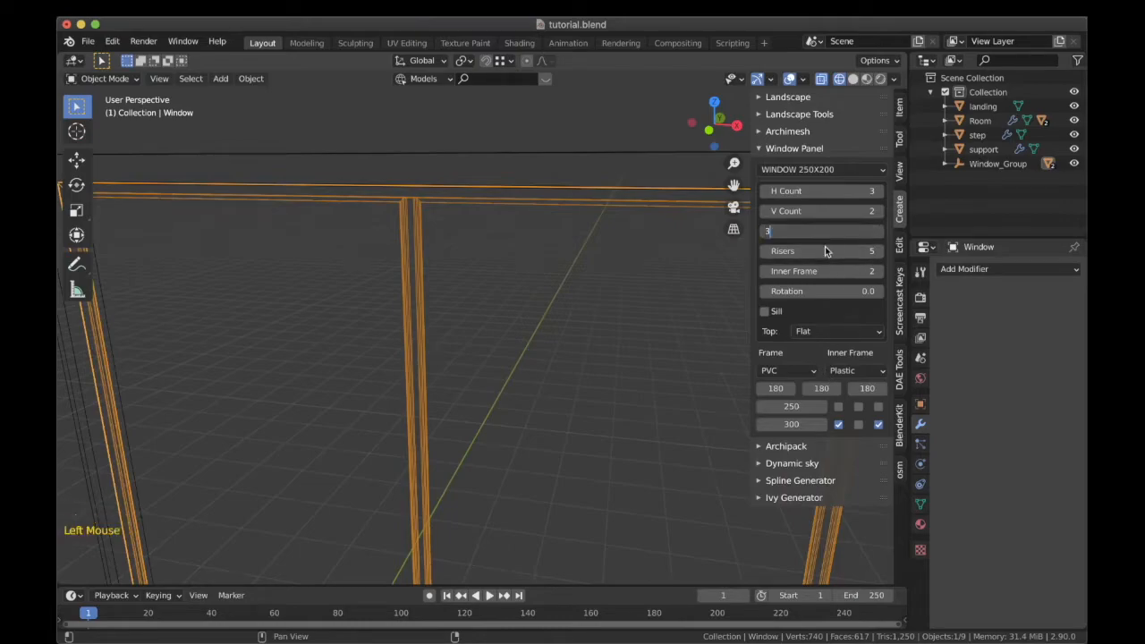
pyautogui.press('Return')
pyautogui.click(825, 252)
pyautogui.write('3')
pyautogui.click(824, 271)
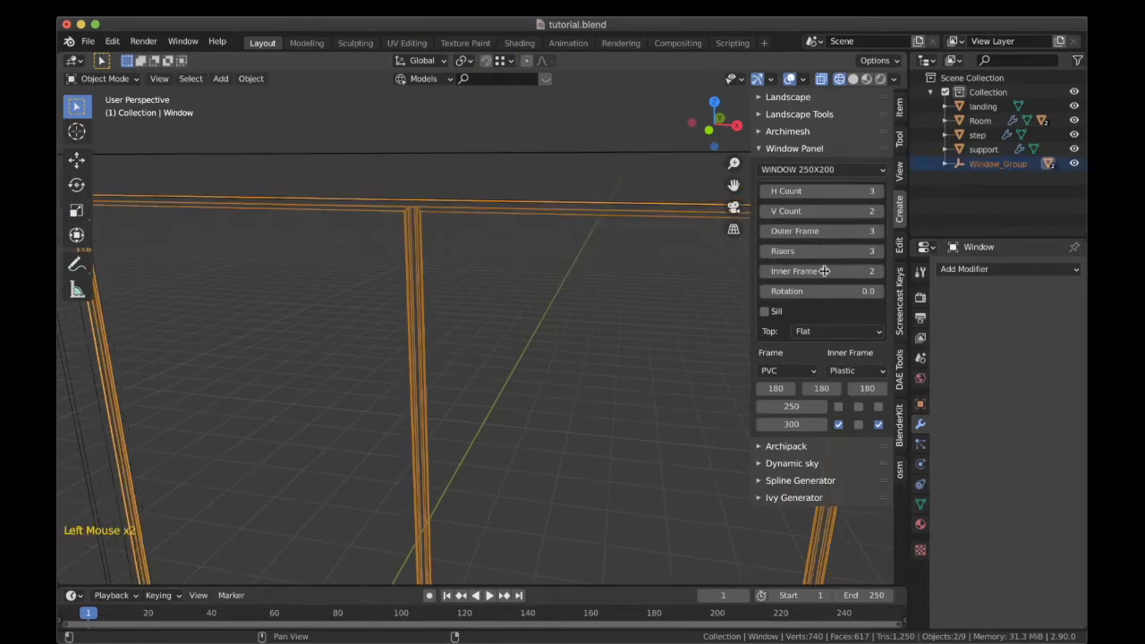
pyautogui.press('Return')
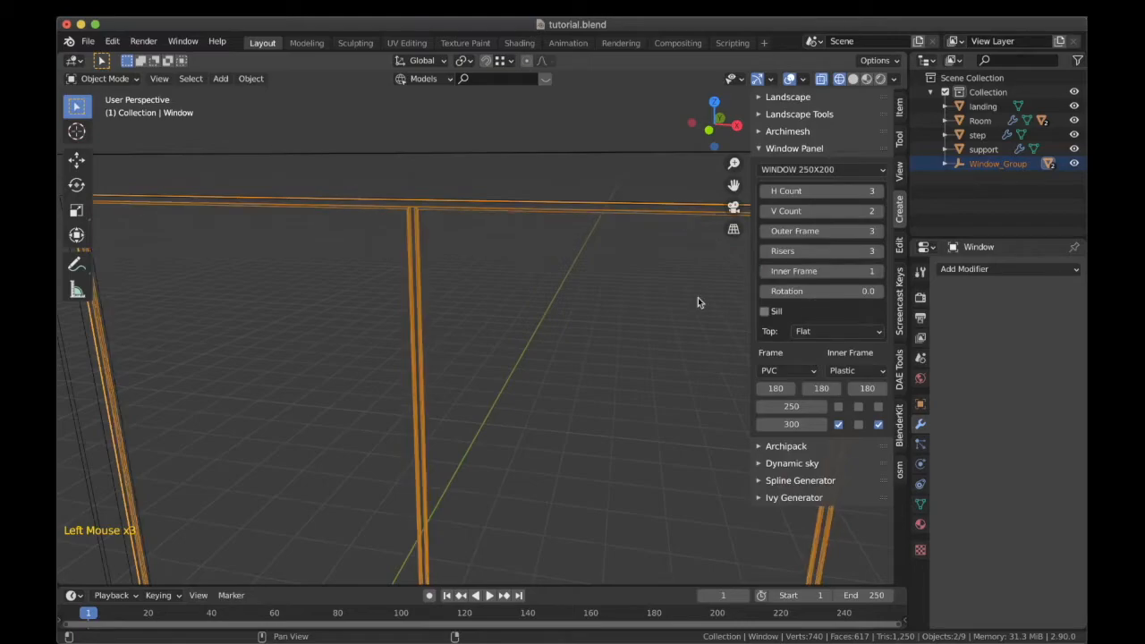
# Switch the viewport to solid shading and view the whole room from outside the window wall.
pyautogui.scroll(-3, 544, 289)
pyautogui.scroll(-4, 544, 288)
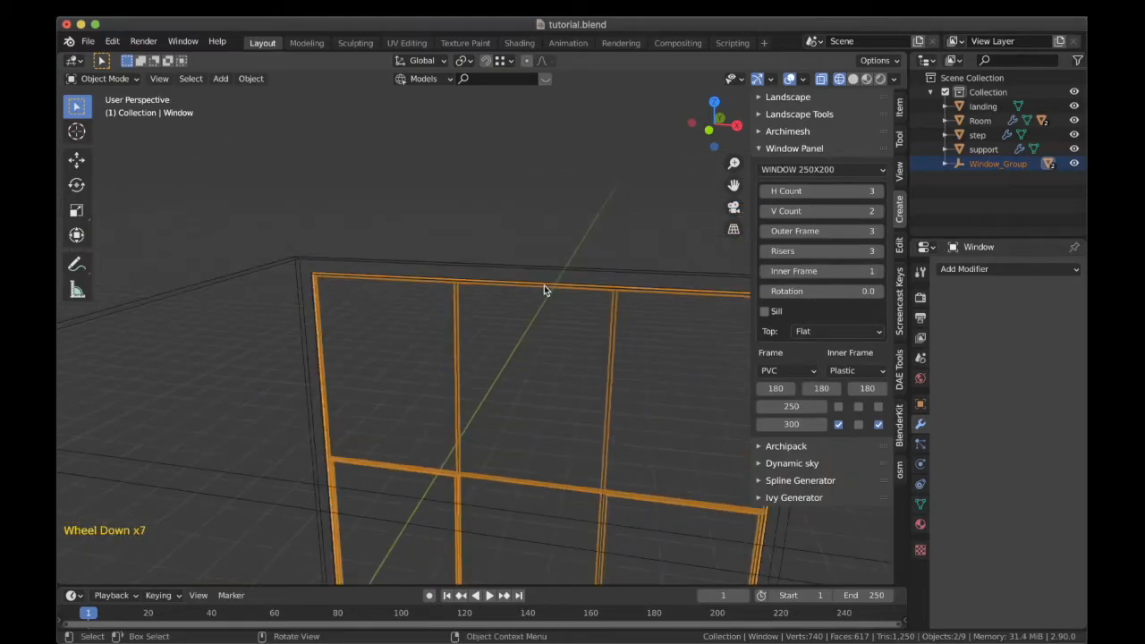
pyautogui.scroll(-3, 543, 285)
pyautogui.press('z')
pyautogui.click(607, 293)
pyautogui.scroll(-3, 540, 292)
pyautogui.moveTo(540, 292)
pyautogui.mouseDown(button='middle')
pyautogui.moveTo(509, 345)
pyautogui.moveTo(348, 348)
pyautogui.moveTo(334, 320)
pyautogui.moveTo(354, 339)
pyautogui.mouseUp(button='middle')
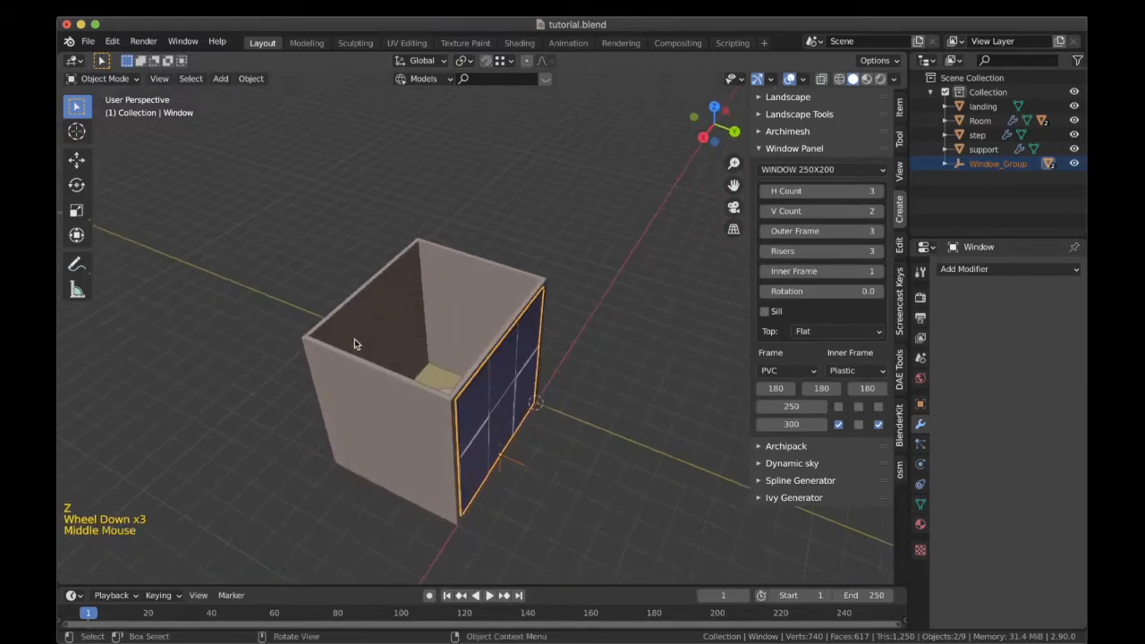
# Move the window along Y in top view until it sits inside the thickness of the wall along the X axis.
pyautogui.press('KP_7')
pyautogui.scroll(3, 545, 275)
pyautogui.press('g')
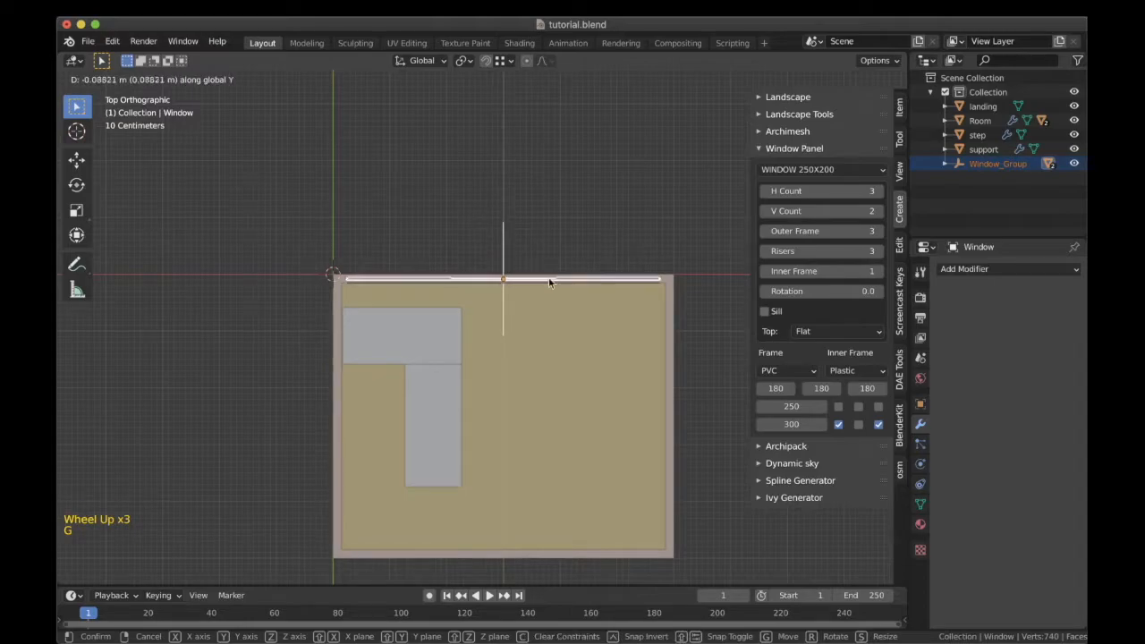
pyautogui.click(548, 276)
pyautogui.scroll(-2, 557, 406)
pyautogui.moveTo(557, 406); pyautogui.dragTo(403, 331, button='middle')
pyautogui.moveTo(494, 298)
pyautogui.mouseDown(button='middle')
pyautogui.moveTo(299, 281)
pyautogui.moveTo(330, 298)
pyautogui.moveTo(480, 307)
pyautogui.mouseUp(button='middle')
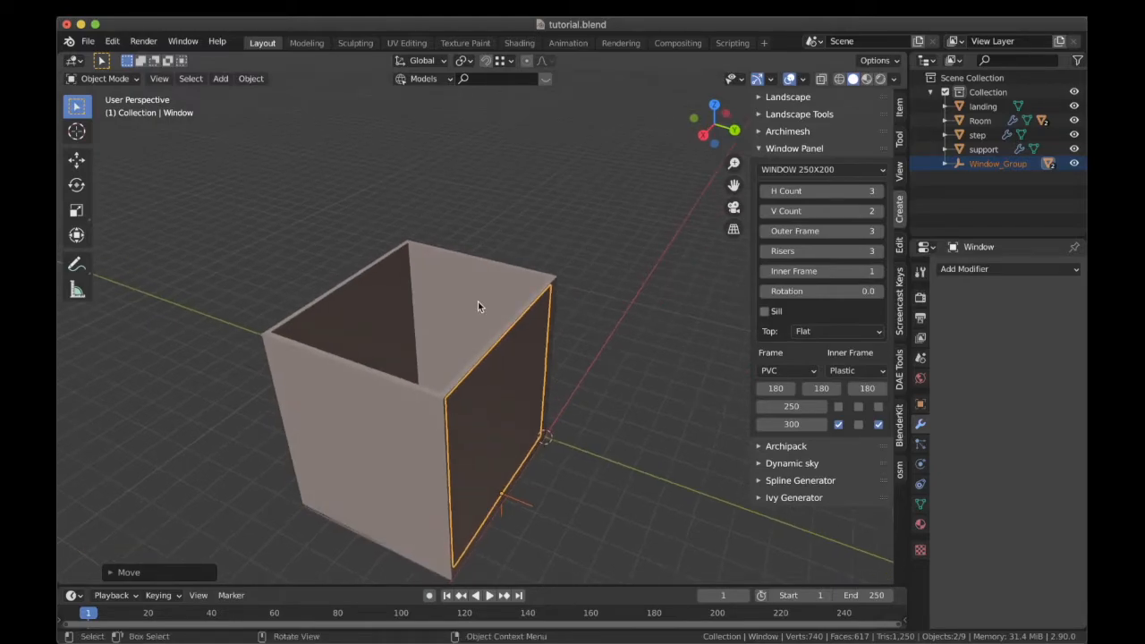
# Cut the window opening into the room's wall with Archimesh's Auto Holes tool applied to the Room object.
pyautogui.click(478, 302)
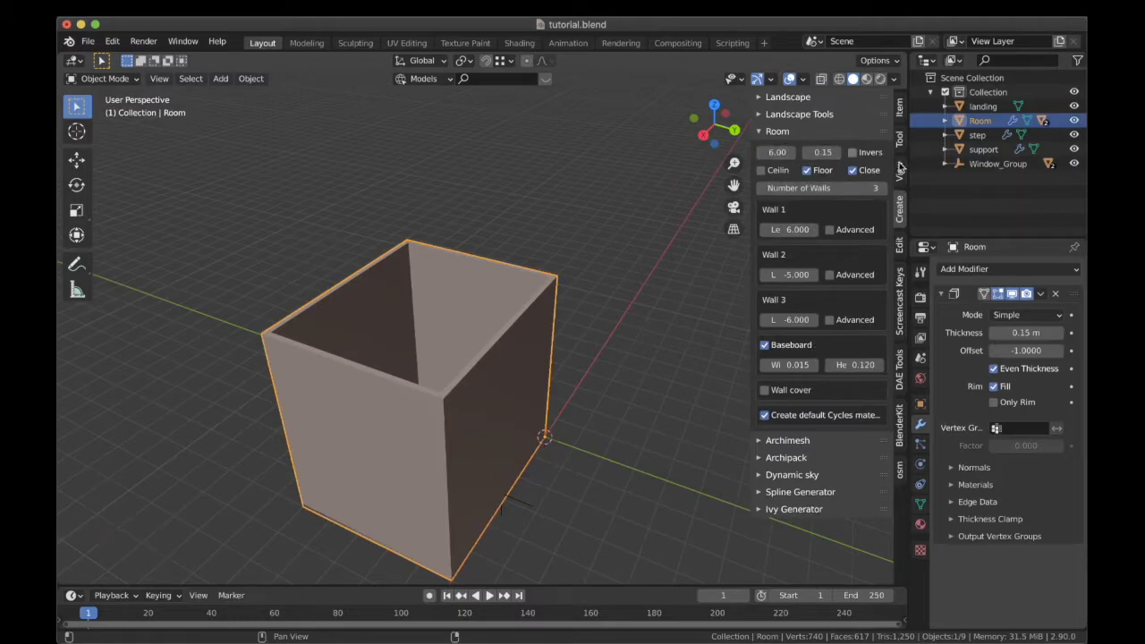
pyautogui.click(799, 440)
pyautogui.scroll(-4, 794, 434)
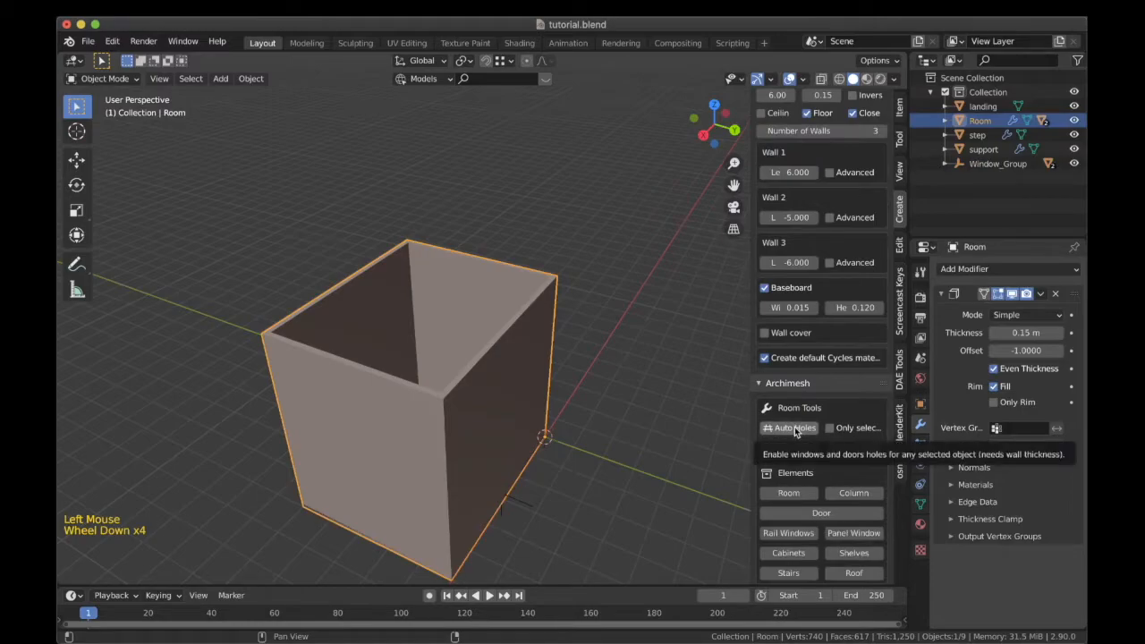
pyautogui.click(794, 428)
pyautogui.scroll(-3, 565, 320)
pyautogui.moveTo(565, 320); pyautogui.dragTo(534, 335, button='middle')
pyautogui.scroll(2, 547, 335)
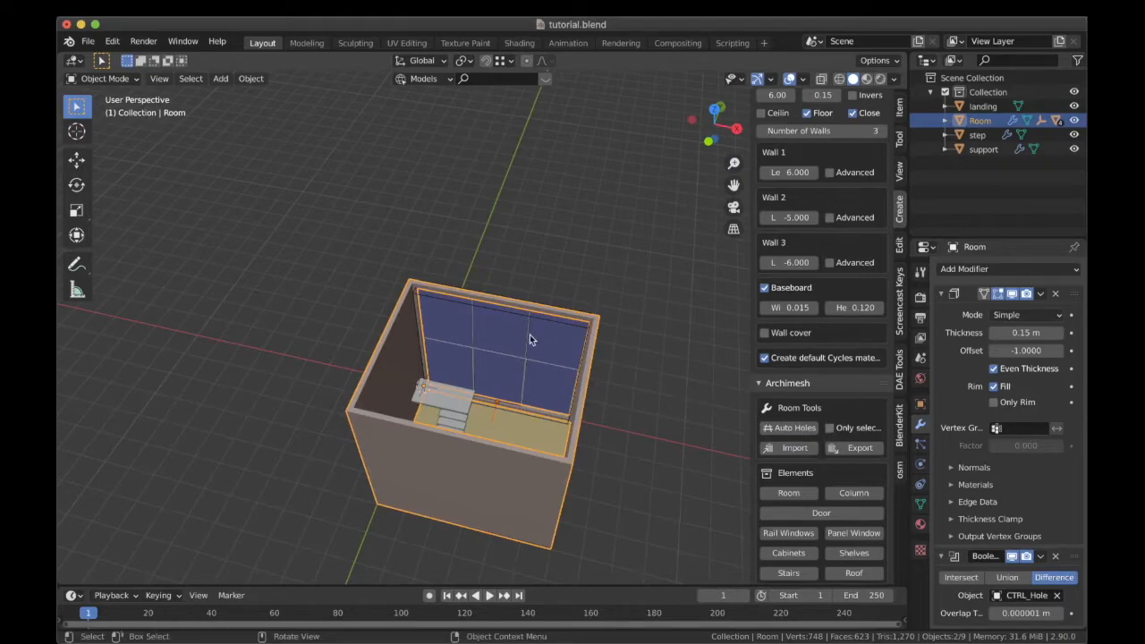
pyautogui.keyDown('shift'); pyautogui.moveTo(529, 334); pyautogui.dragTo(518, 314, button='middle'); pyautogui.keyUp('shift')
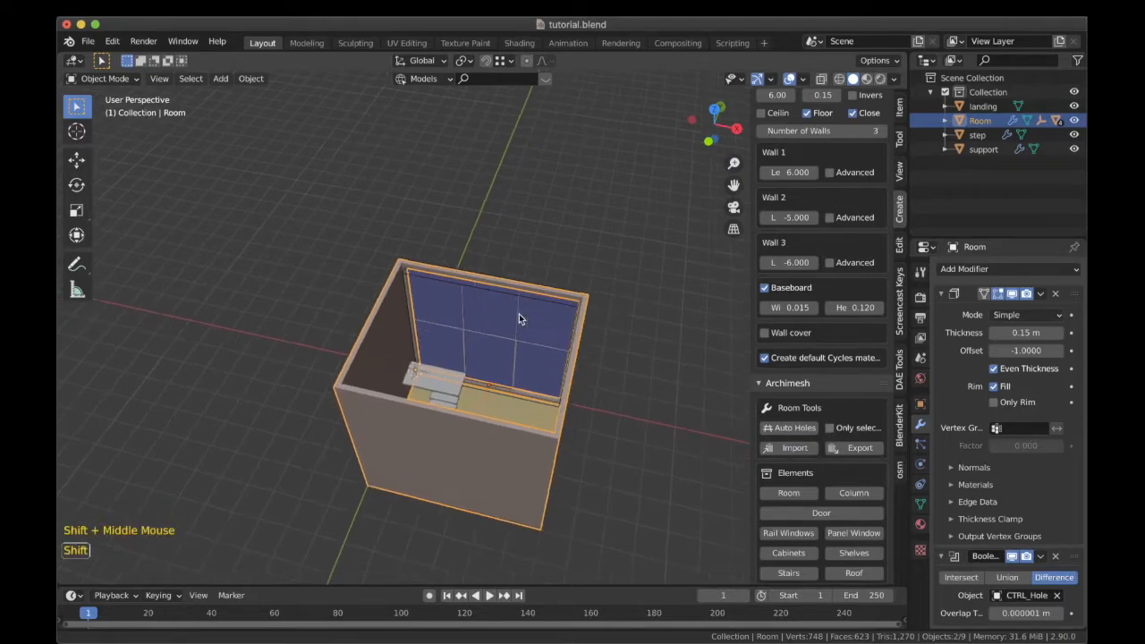
# Save the file, hide the viewport sidebar and frame the room's interior with the stairs and window.
pyautogui.press('super+s')
pyautogui.press('n')
pyautogui.moveTo(635, 335); pyautogui.dragTo(547, 318, button='middle')
pyautogui.scroll(3, 529, 274)
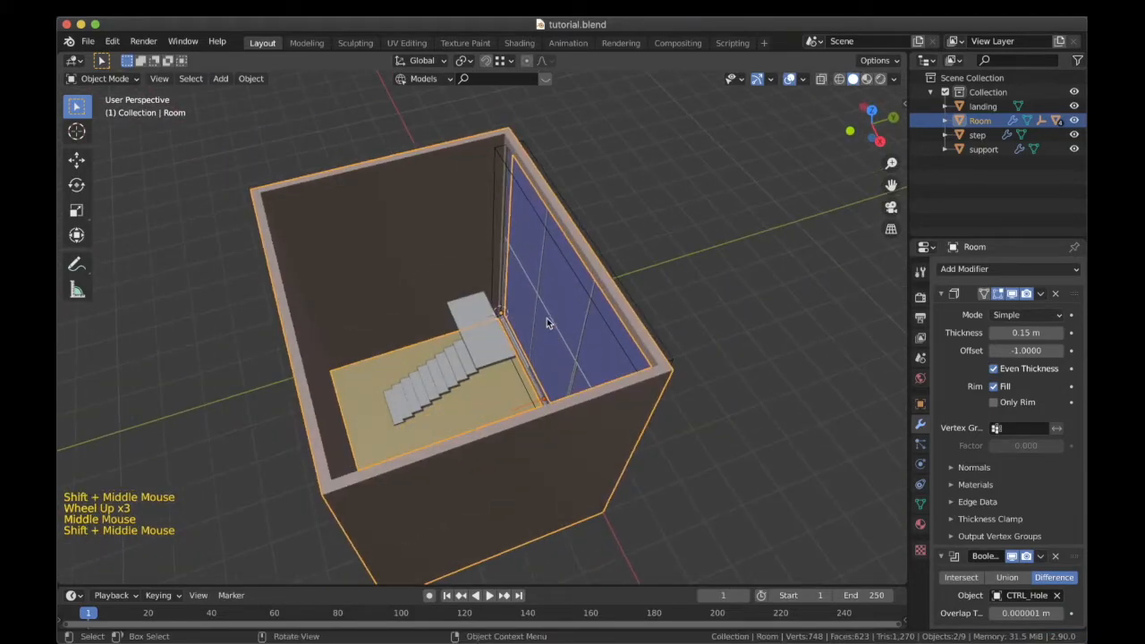
# Duplicate the flight of steps without its supports and place the copy along negative X beside the original, viewed from above.
pyautogui.click(430, 369)
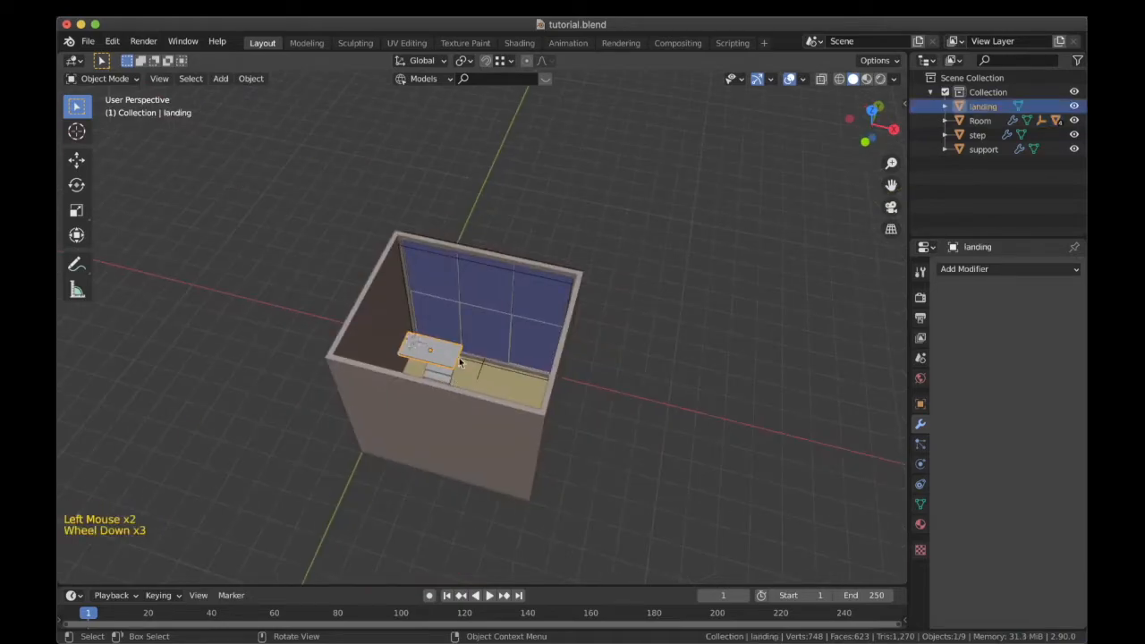
pyautogui.moveTo(459, 357); pyautogui.dragTo(452, 402, button='middle')
pyautogui.click(436, 377)
pyautogui.scroll(2, 437, 366)
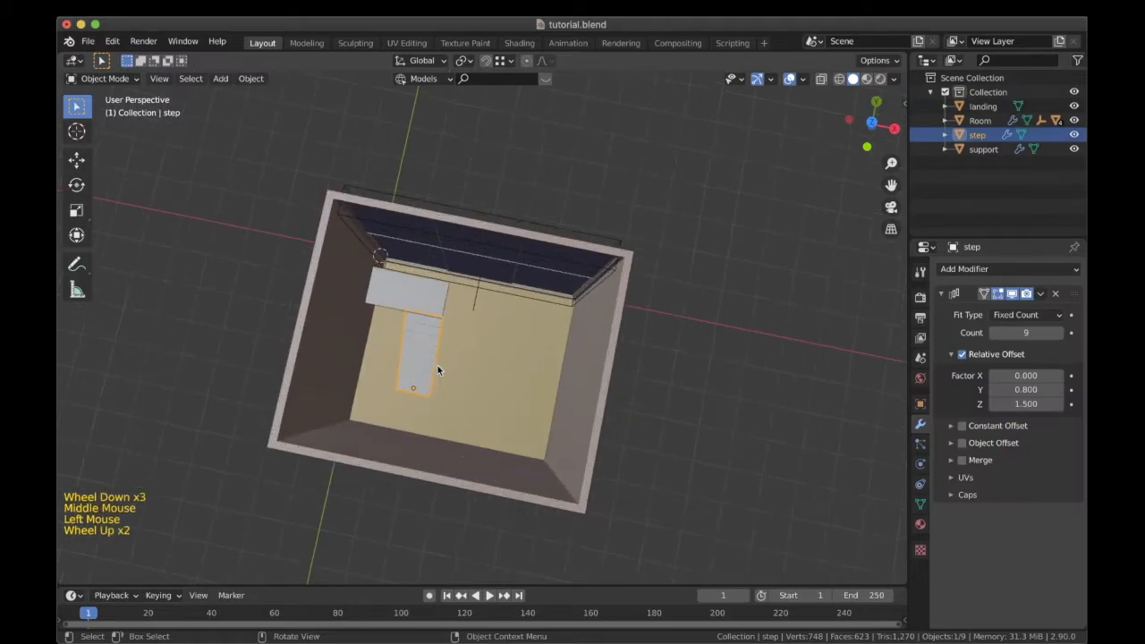
pyautogui.press('KP_7')
pyautogui.keyDown('shift'); pyautogui.moveTo(441, 364); pyautogui.dragTo(527, 368, button='middle'); pyautogui.keyUp('shift')
pyautogui.press('z')
pyautogui.scroll(4, 515, 348)
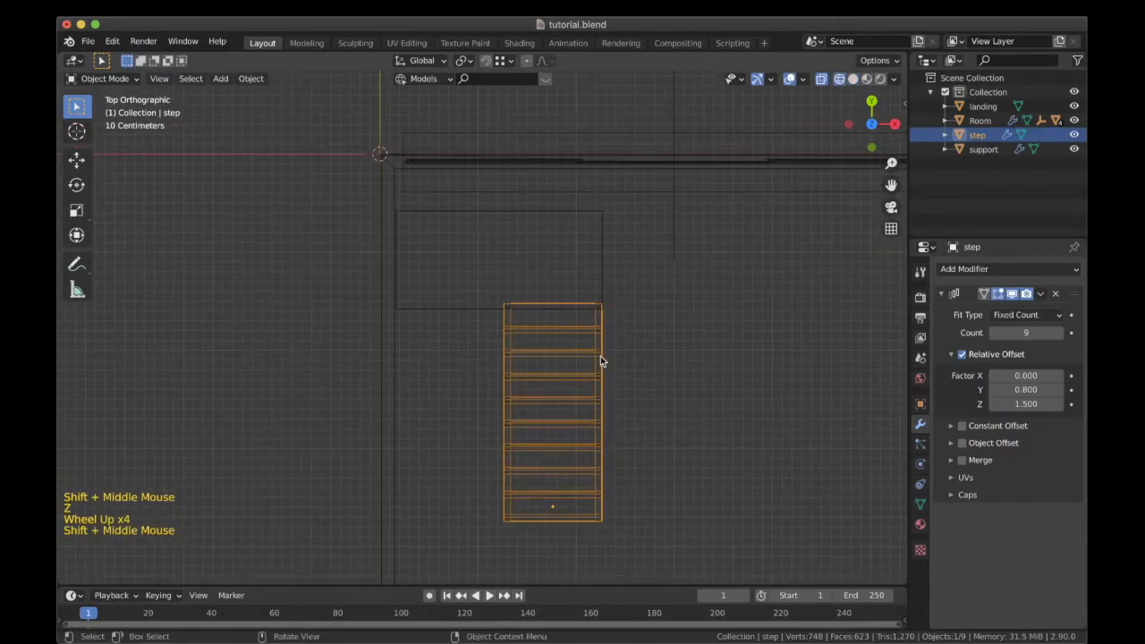
pyautogui.hotkey('shift', 'd')
pyautogui.press('x')
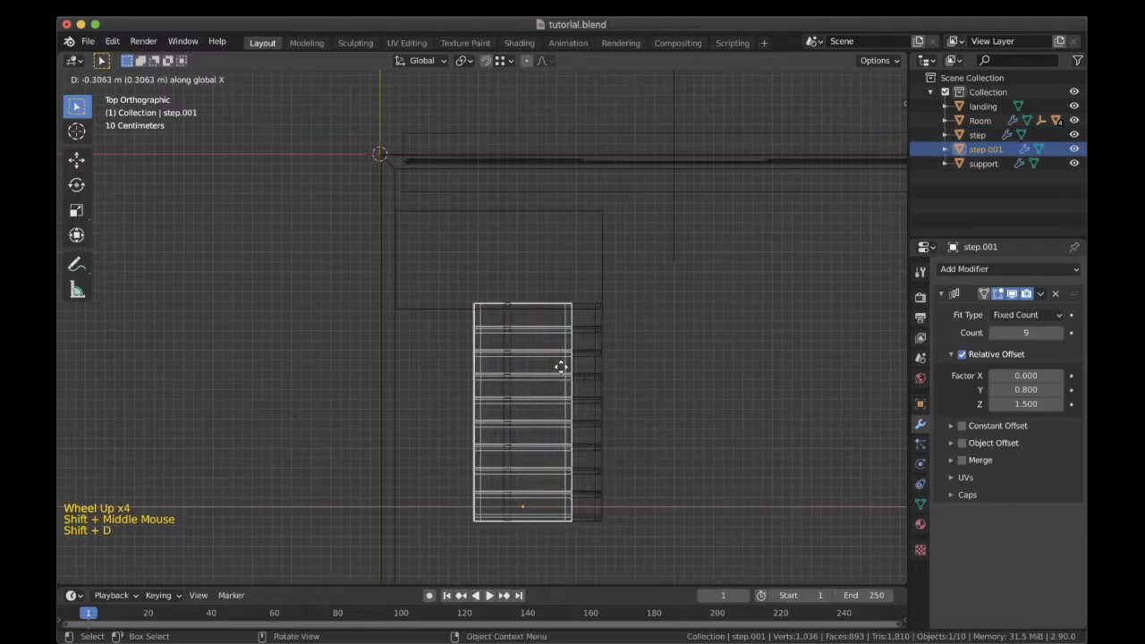
pyautogui.click(494, 371)
# Rotate the copied steps 180° about the Z axis in the right side view.
pyautogui.press('KP_3')
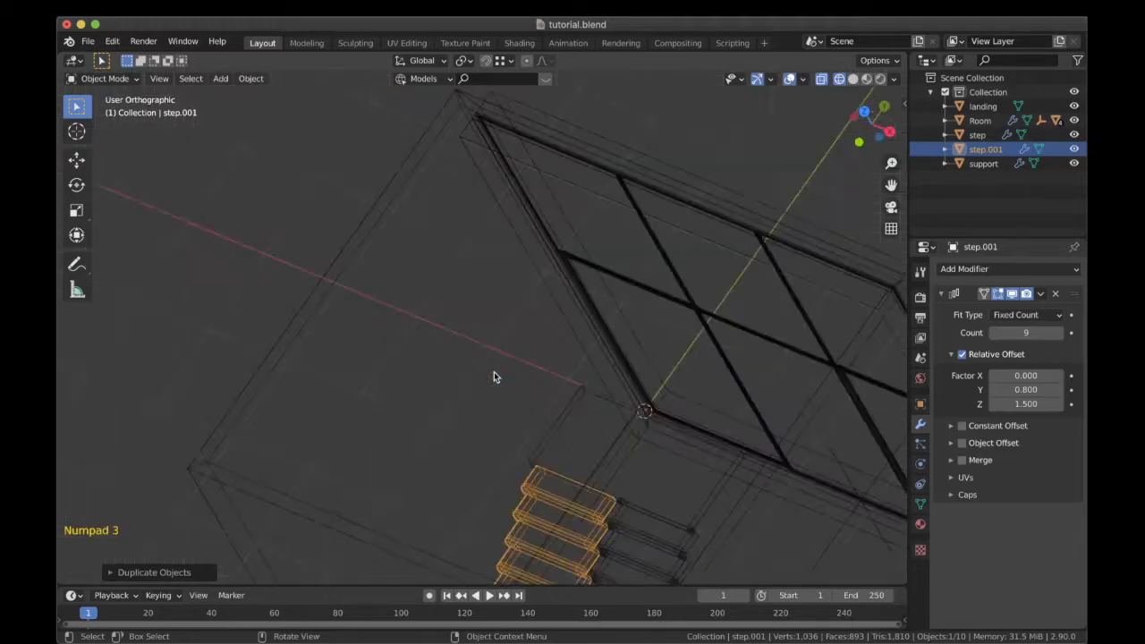
pyautogui.keyDown('shift'); pyautogui.moveTo(505, 382); pyautogui.dragTo(530, 152, button='middle'); pyautogui.keyUp('shift')
pyautogui.scroll(-2, 522, 304)
pyautogui.keyDown('shift'); pyautogui.moveTo(522, 304); pyautogui.dragTo(540, 279, button='middle'); pyautogui.keyUp('shift')
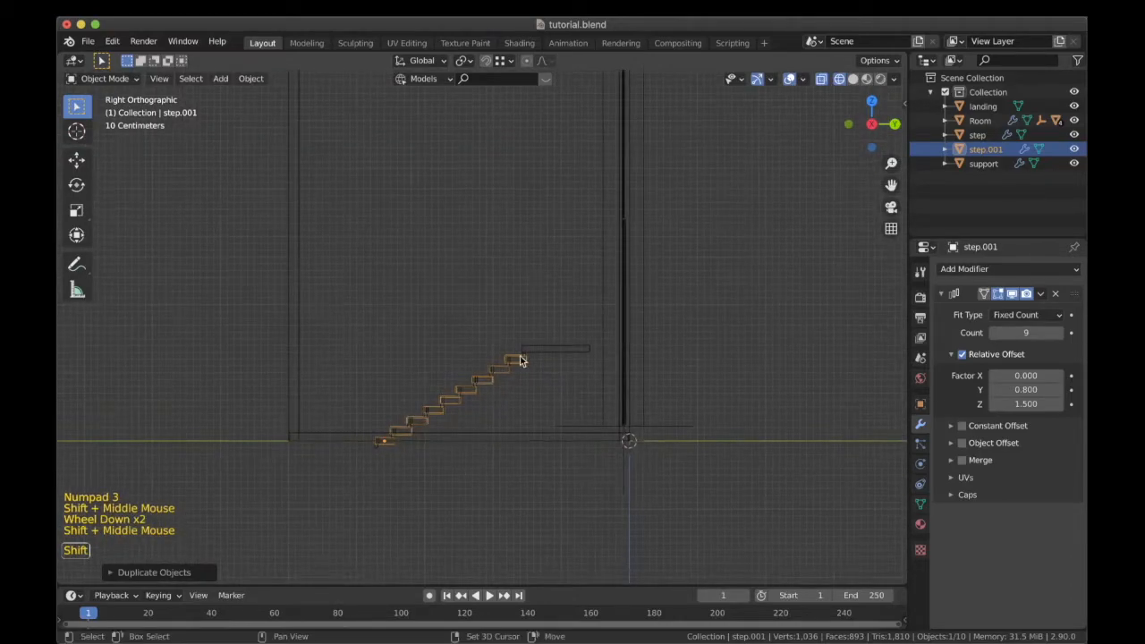
pyautogui.press('r')
pyautogui.press('z')
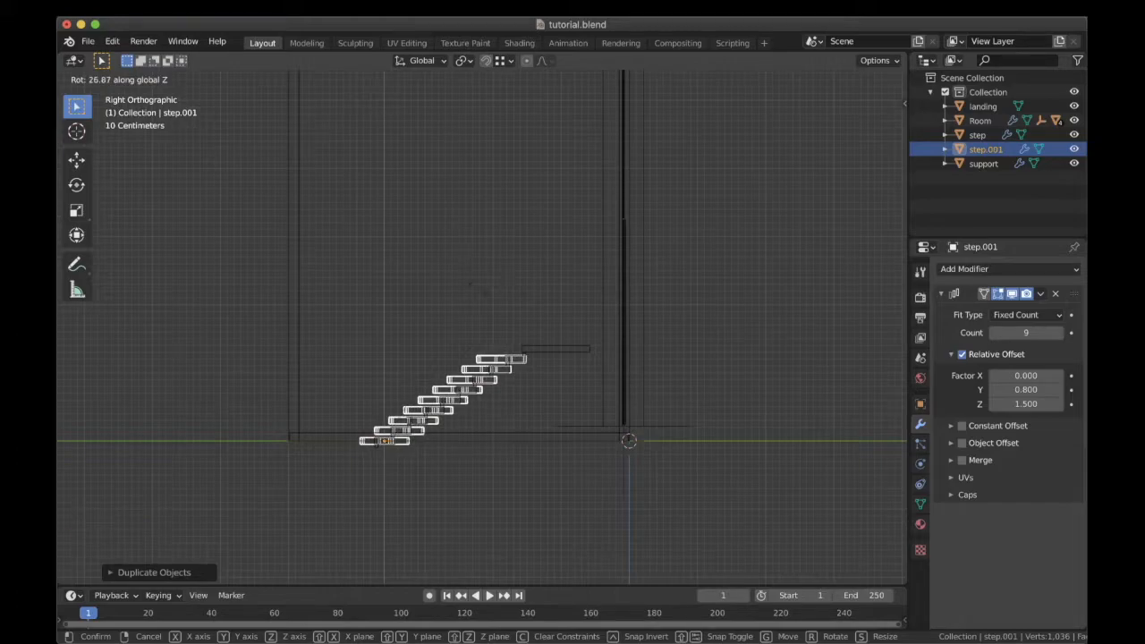
pyautogui.write('180')
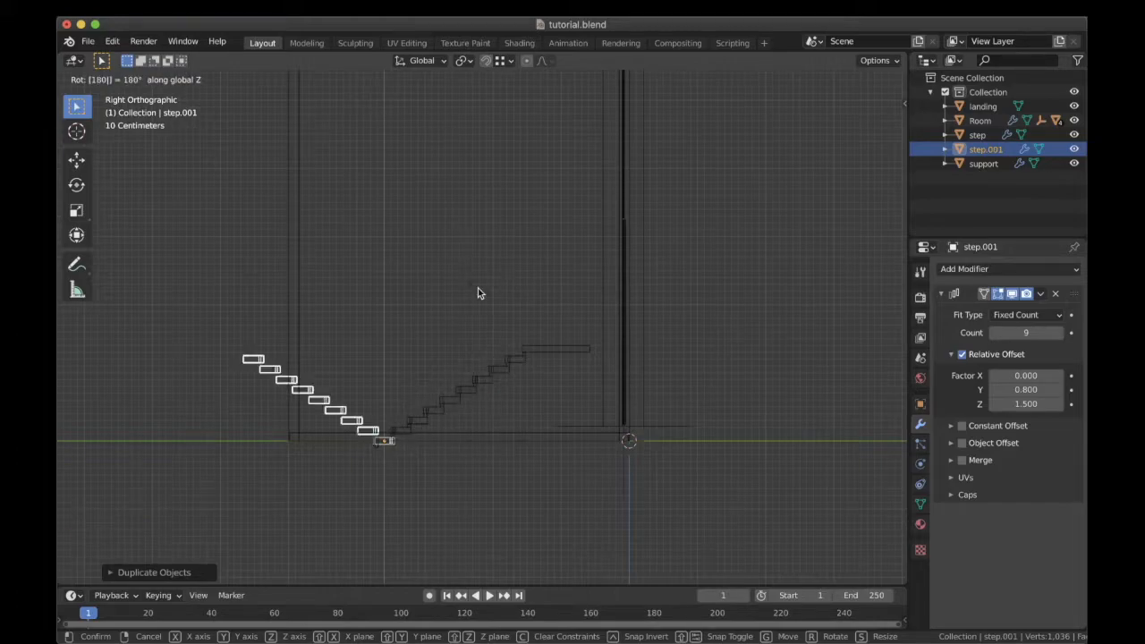
pyautogui.press('Return')
# Move the rotated copy of the steps toward the landing in the side view.
pyautogui.press('g')
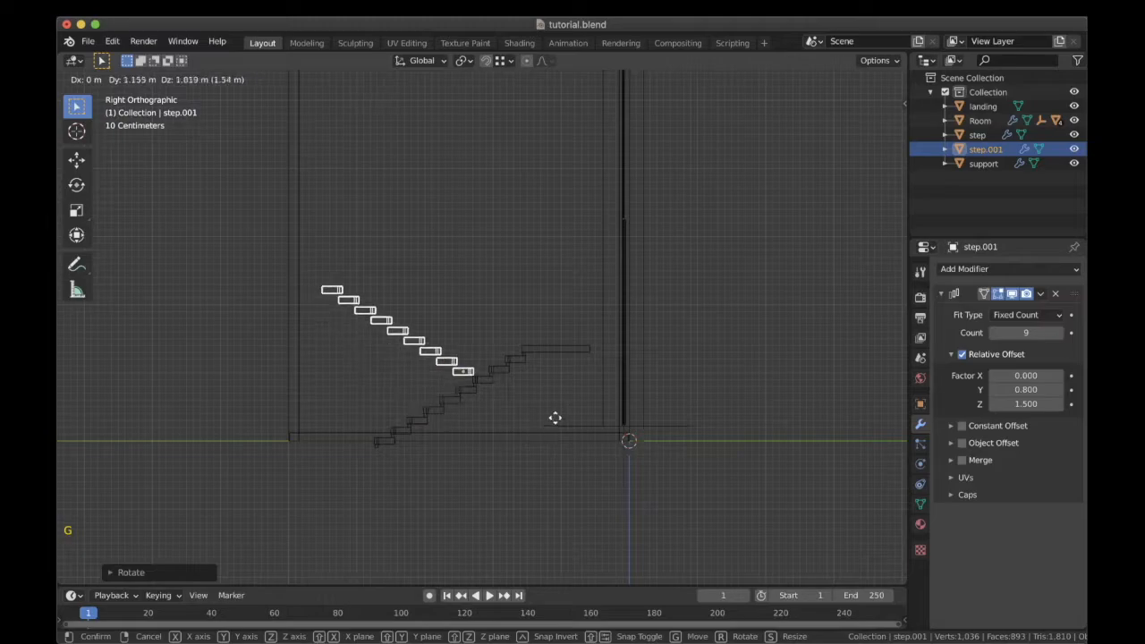
pyautogui.click(601, 393)
pyautogui.scroll(3, 554, 353)
pyautogui.keyDown('shift'); pyautogui.moveTo(554, 353); pyautogui.dragTo(499, 410, button='middle'); pyautogui.keyUp('shift')
pyautogui.scroll(5, 488, 306)
# Undo the move, rotation and duplication of the copied steps.
pyautogui.press('super+z')
pyautogui.scroll(-7, 465, 380)
pyautogui.press('super+z')
pyautogui.press('super+z')
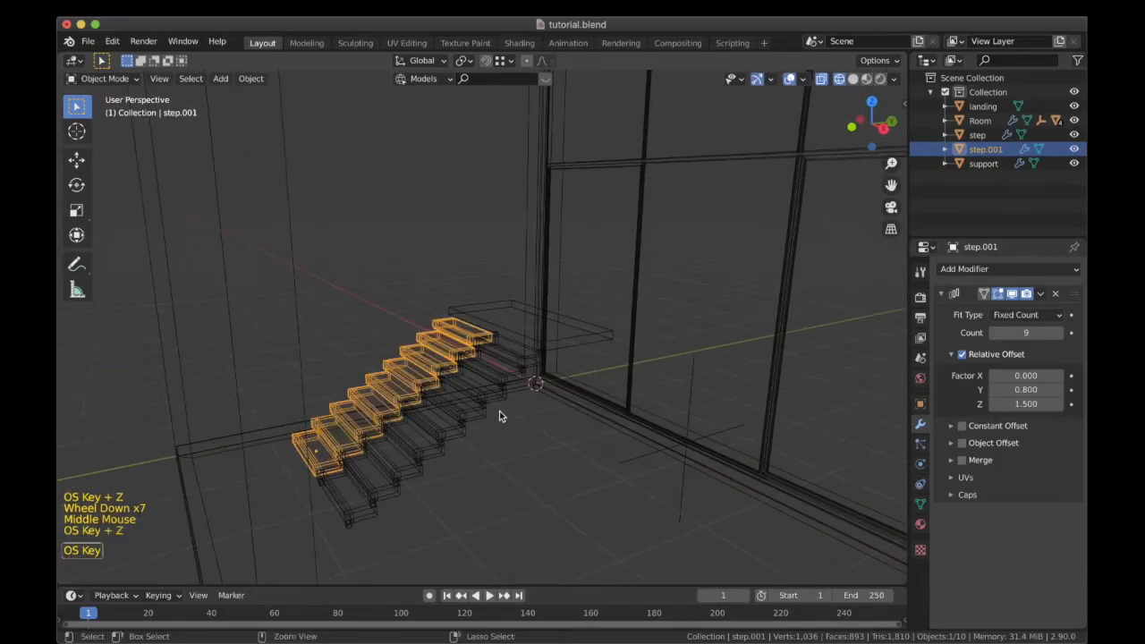
pyautogui.press('super+z')
pyautogui.scroll(-2, 499, 410)
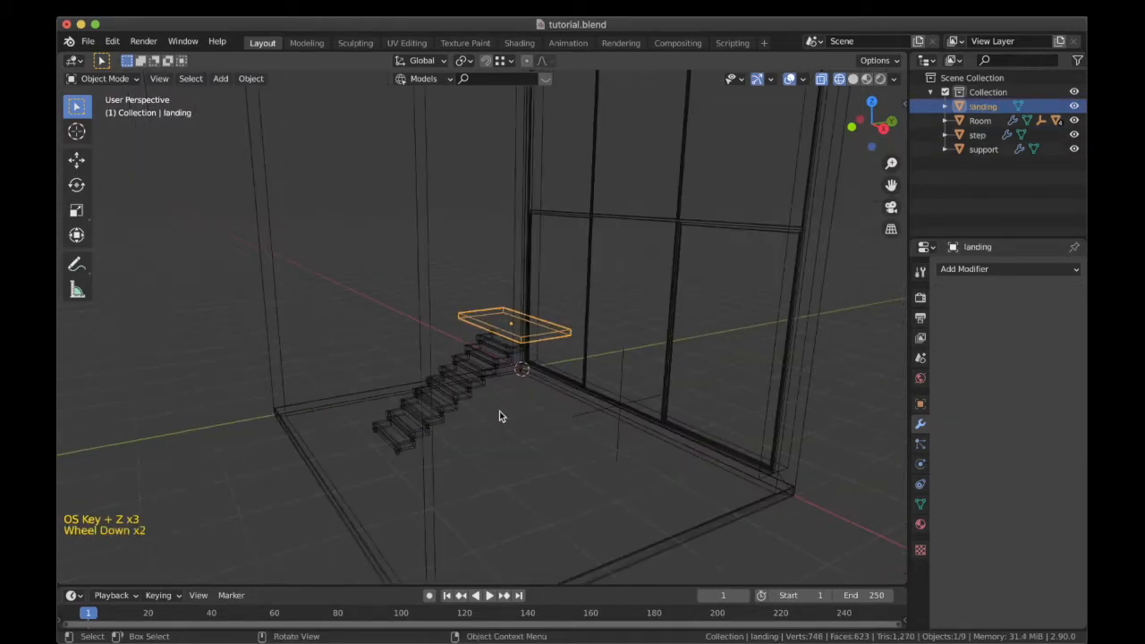
# Duplicate the steps together with their supports and place the copy about 1.08 m along negative X beside the first flight.
pyautogui.press('z')
pyautogui.scroll(-3, 481, 380)
pyautogui.moveTo(481, 380)
pyautogui.mouseDown(button='middle')
pyautogui.moveTo(570, 461)
pyautogui.moveTo(553, 379)
pyautogui.mouseUp(button='middle')
pyautogui.press('z')
pyautogui.press('KP_7')
pyautogui.scroll(1, 541, 394)
pyautogui.scroll(3, 540, 393)
pyautogui.moveTo(625, 432); pyautogui.dragTo(490, 370)
pyautogui.hotkey('shift', 'd')
pyautogui.press('x')
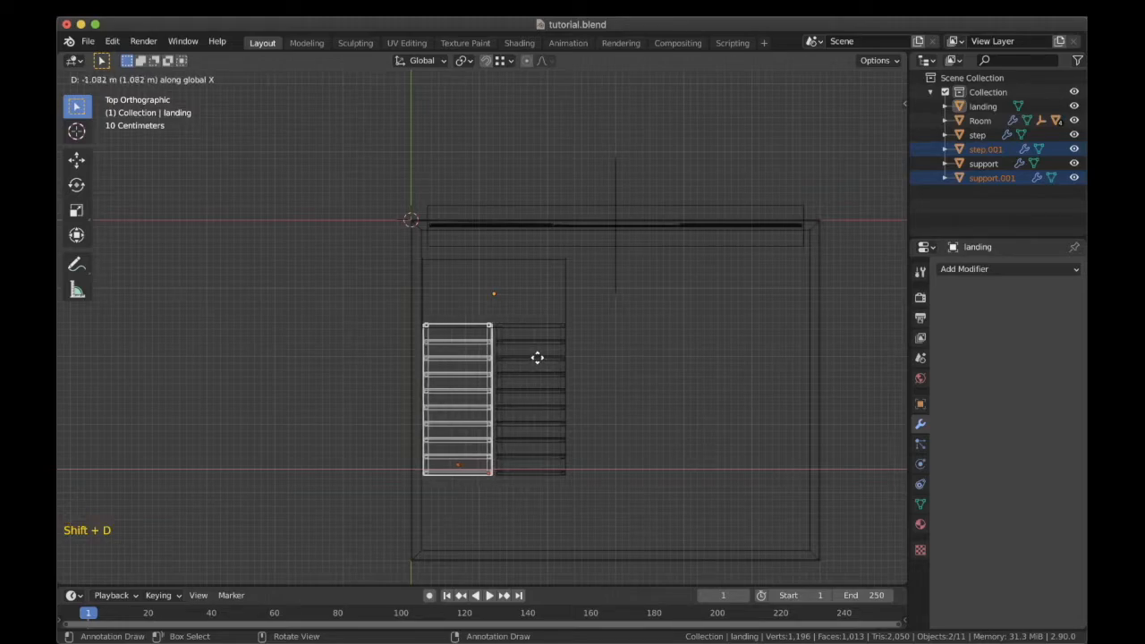
pyautogui.click(537, 359)
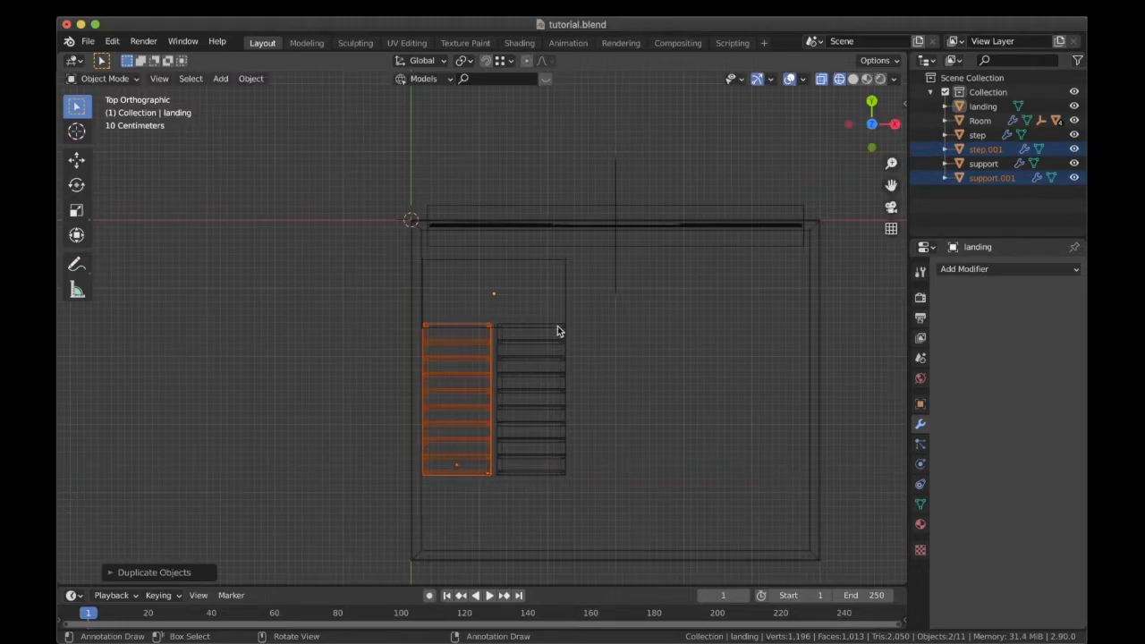
# Rotate the copied steps and supports 180° about the Z axis.
pyautogui.press('r')
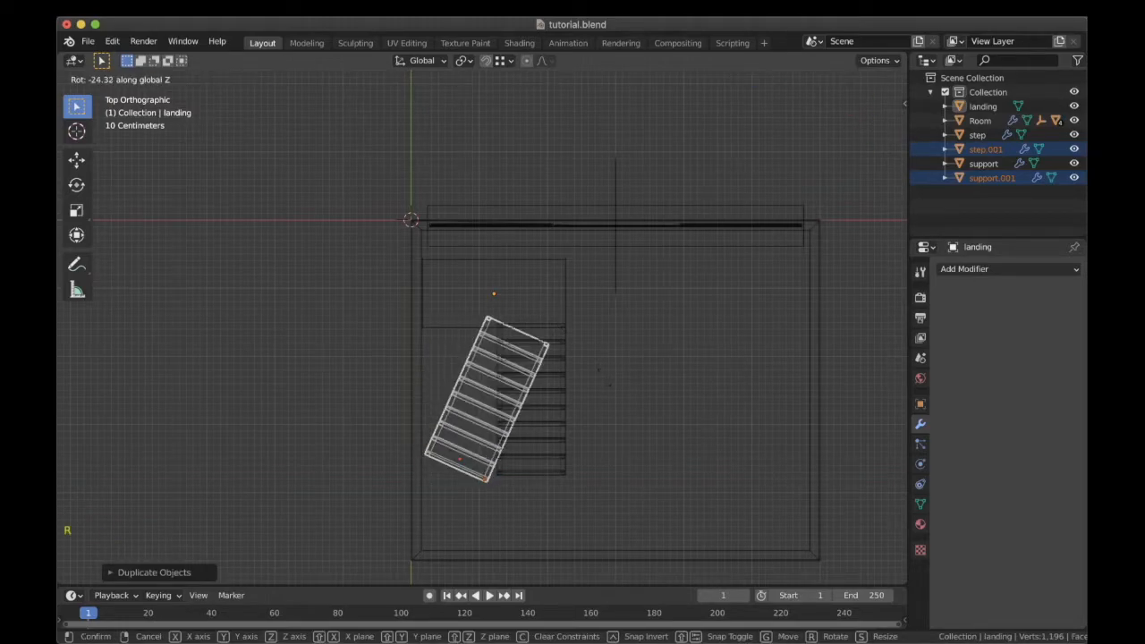
pyautogui.write('180')
pyautogui.press('Return')
# Move the rotated flight in top view beside the first one, aligning it with the landing's side and front edges.
pyautogui.scroll(2, 603, 377)
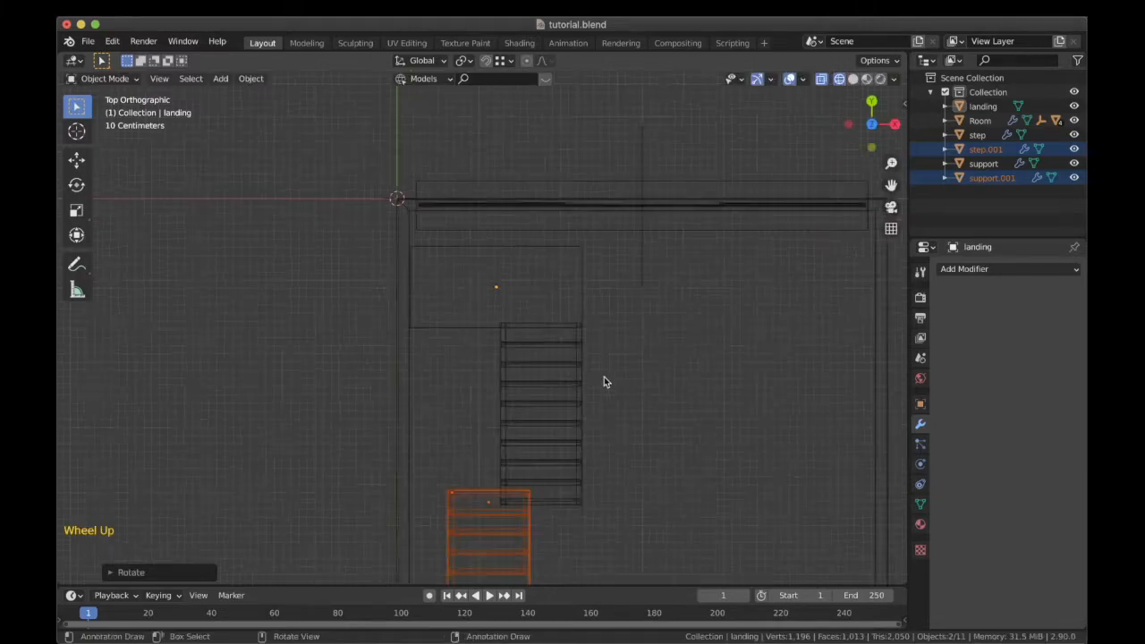
pyautogui.scroll(1, 604, 382)
pyautogui.press('g')
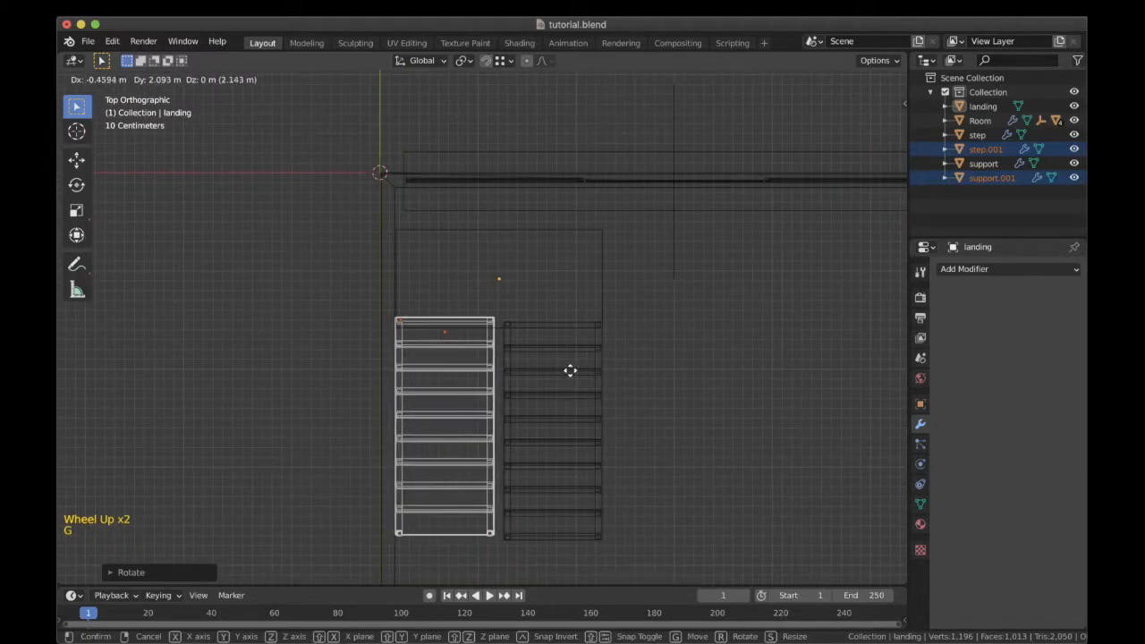
pyautogui.click(572, 375)
pyautogui.scroll(3, 494, 350)
pyautogui.keyDown('shift'); pyautogui.moveTo(493, 350); pyautogui.dragTo(551, 384, button='middle'); pyautogui.keyUp('shift')
pyautogui.scroll(2, 552, 384)
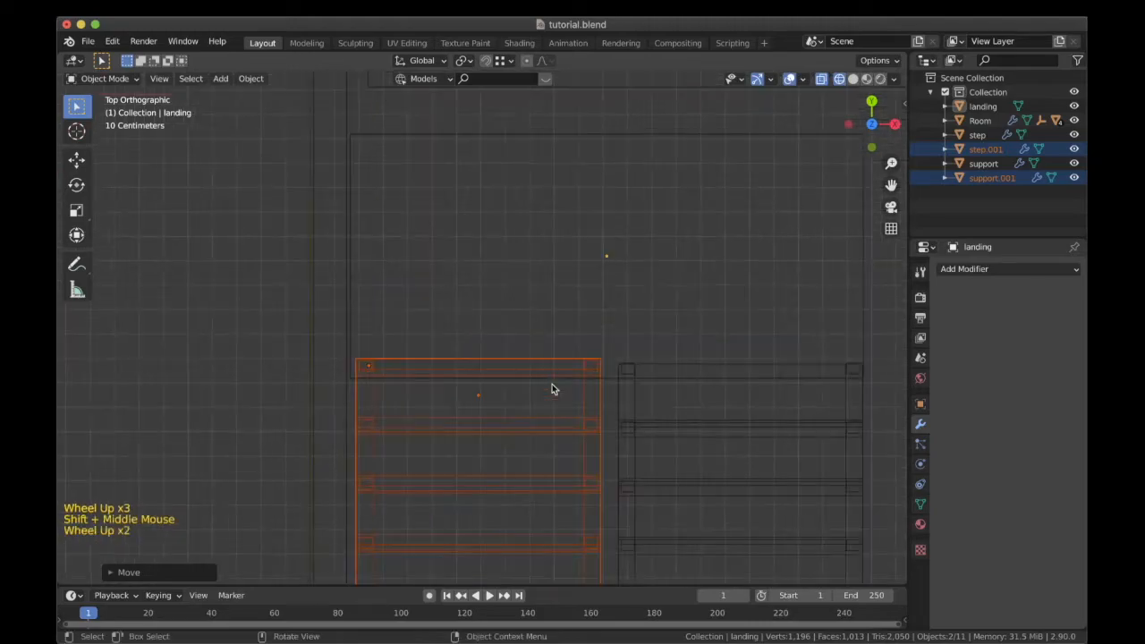
pyautogui.press('g')
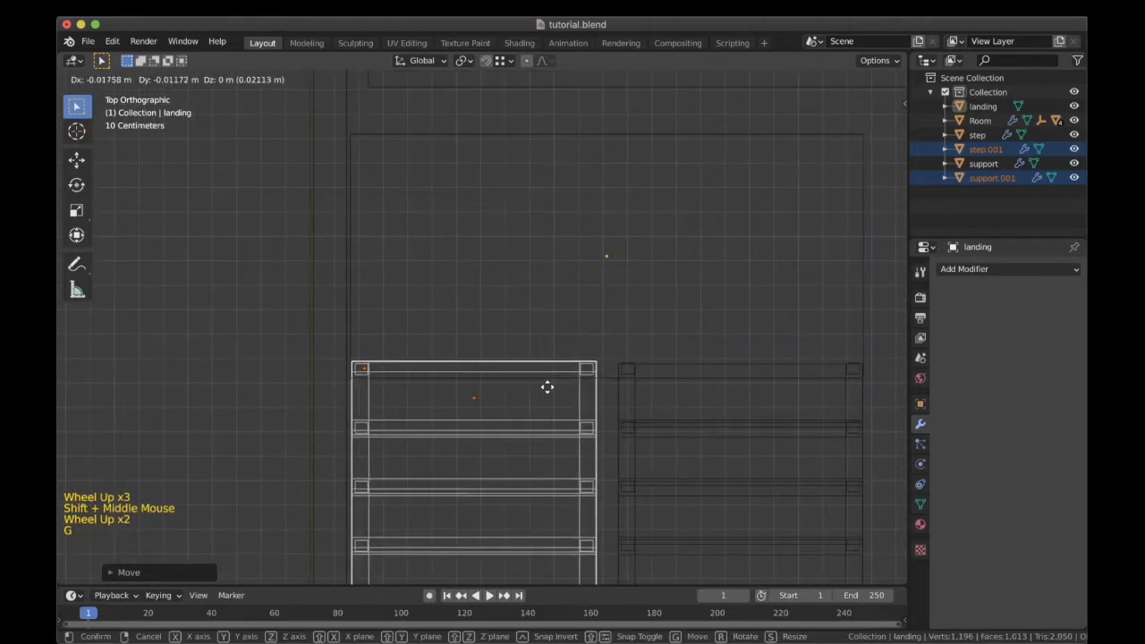
pyautogui.click(547, 388)
# Raise the copied flight along Z in the side view until its lowest support rests on top of the landing.
pyautogui.press('KP_3')
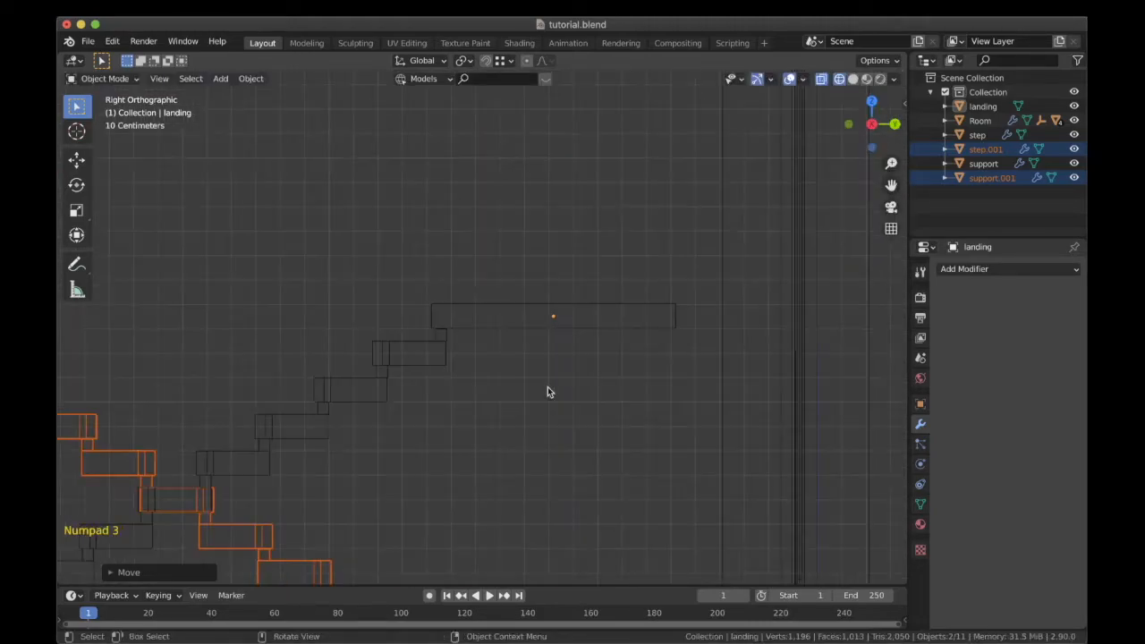
pyautogui.scroll(-1, 547, 386)
pyautogui.keyDown('shift'); pyautogui.scroll(-1, 547, 386); pyautogui.keyUp('shift')
pyautogui.keyDown('shift'); pyautogui.moveTo(547, 387); pyautogui.dragTo(543, 438, button='middle'); pyautogui.keyUp('shift')
pyautogui.press('g')
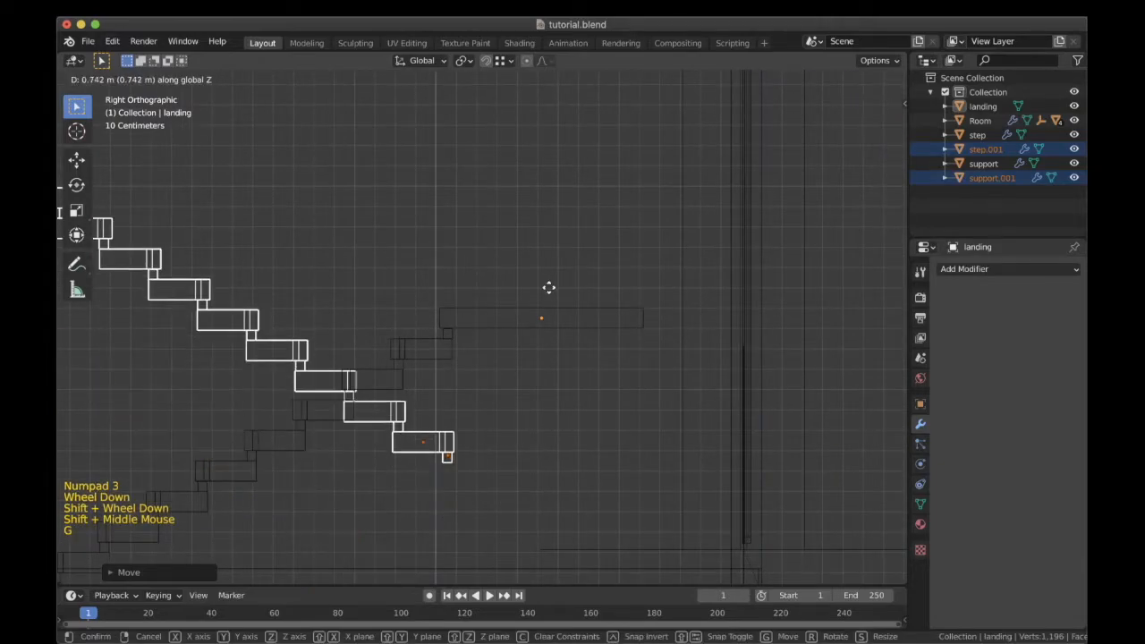
pyautogui.click(554, 132)
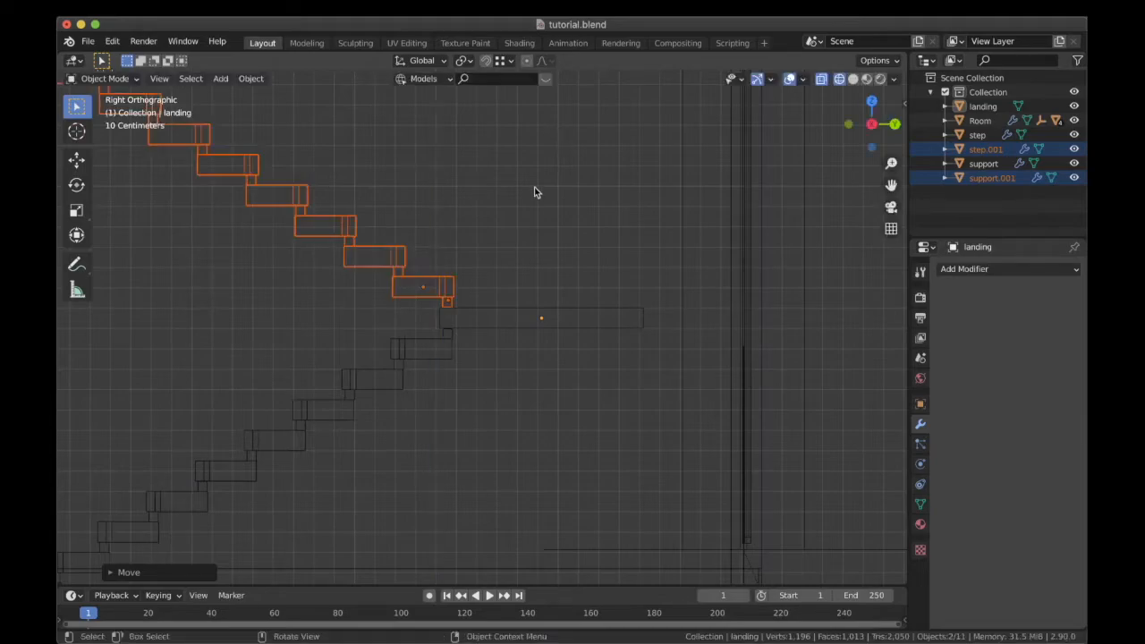
# Inspect the two-flight staircase in solid shading, deselect everything and save the file.
pyautogui.scroll(-3, 535, 192)
pyautogui.press('z')
pyautogui.click(638, 253)
pyautogui.scroll(-4, 465, 253)
pyautogui.moveTo(465, 253)
pyautogui.mouseDown(button='middle')
pyautogui.moveTo(541, 320)
pyautogui.moveTo(589, 248)
pyautogui.mouseUp(button='middle')
pyautogui.scroll(-1, 589, 248)
pyautogui.click(684, 105)
pyautogui.moveTo(572, 307); pyautogui.dragTo(550, 325, button='middle')
pyautogui.press('super+s')
# Add a cube and move it in top view into the room's inner corner at the foot of the stairs.
pyautogui.press('KP_7')
pyautogui.keyDown('shift'); pyautogui.moveTo(598, 401); pyautogui.dragTo(503, 349, button='middle'); pyautogui.keyUp('shift')
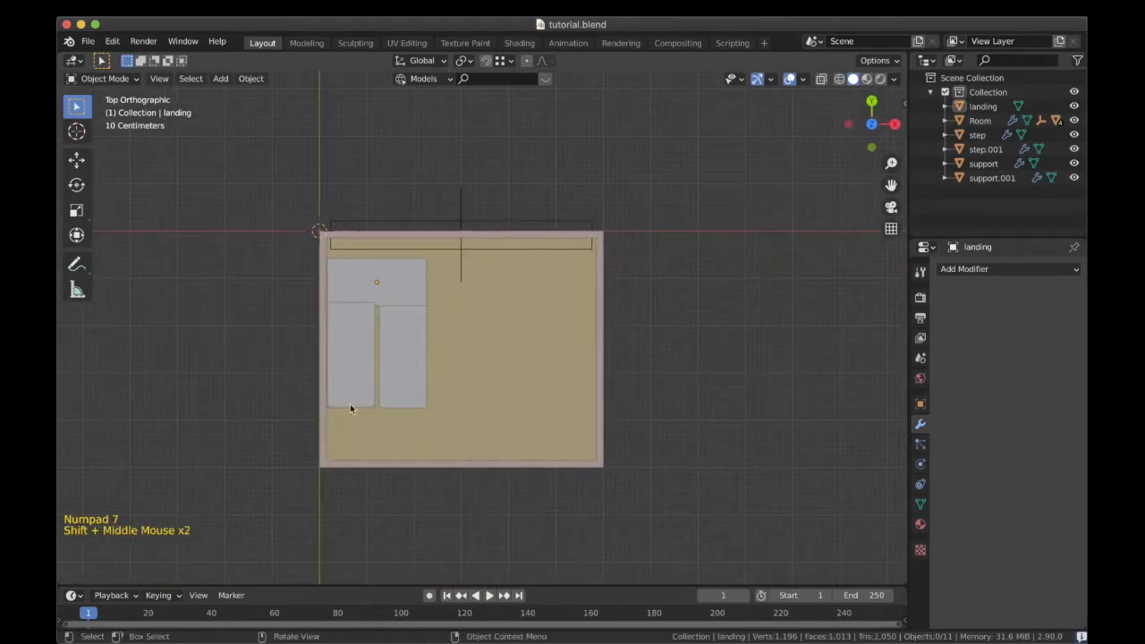
pyautogui.keyDown('shift'); pyautogui.moveTo(463, 391); pyautogui.dragTo(485, 384, button='middle'); pyautogui.keyUp('shift')
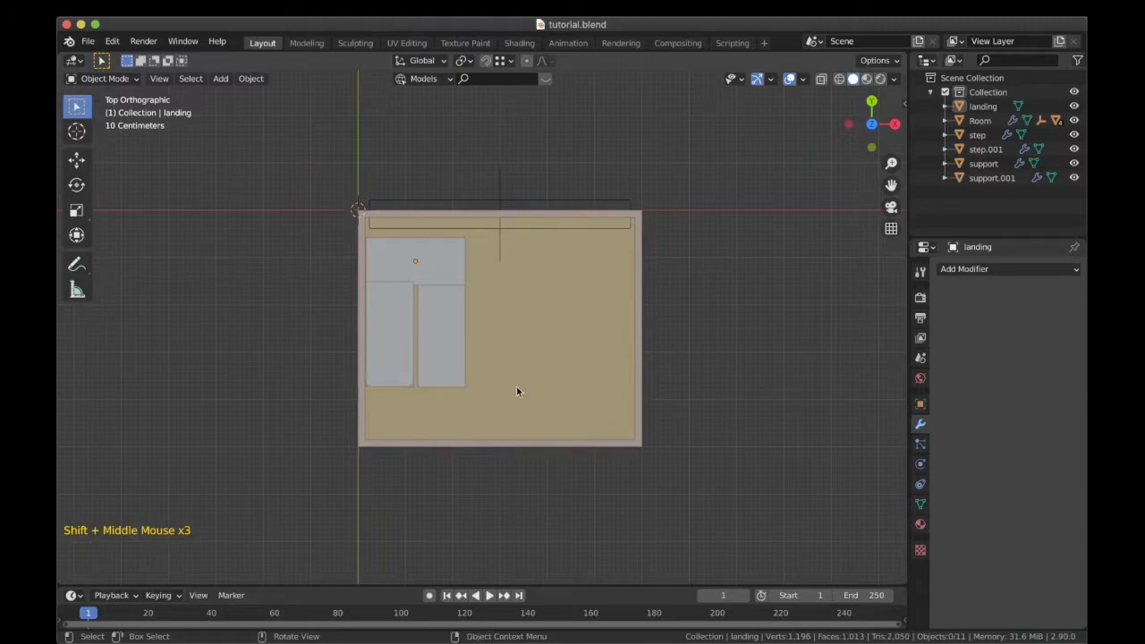
pyautogui.hotkey('shift', 'a')
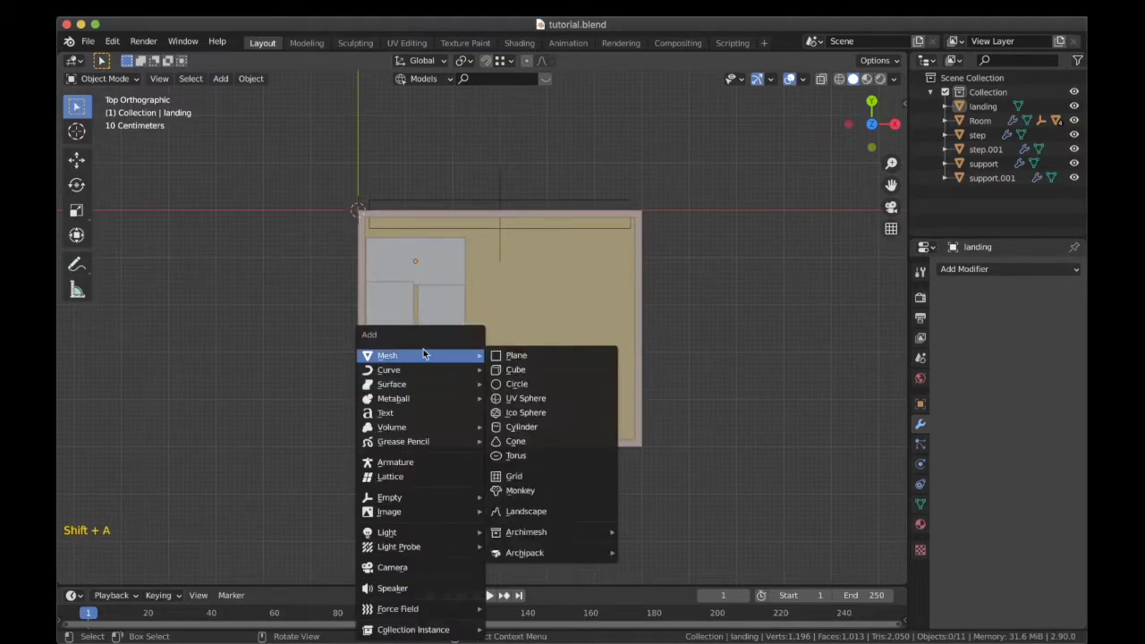
pyautogui.hotkey('shift', 'a')
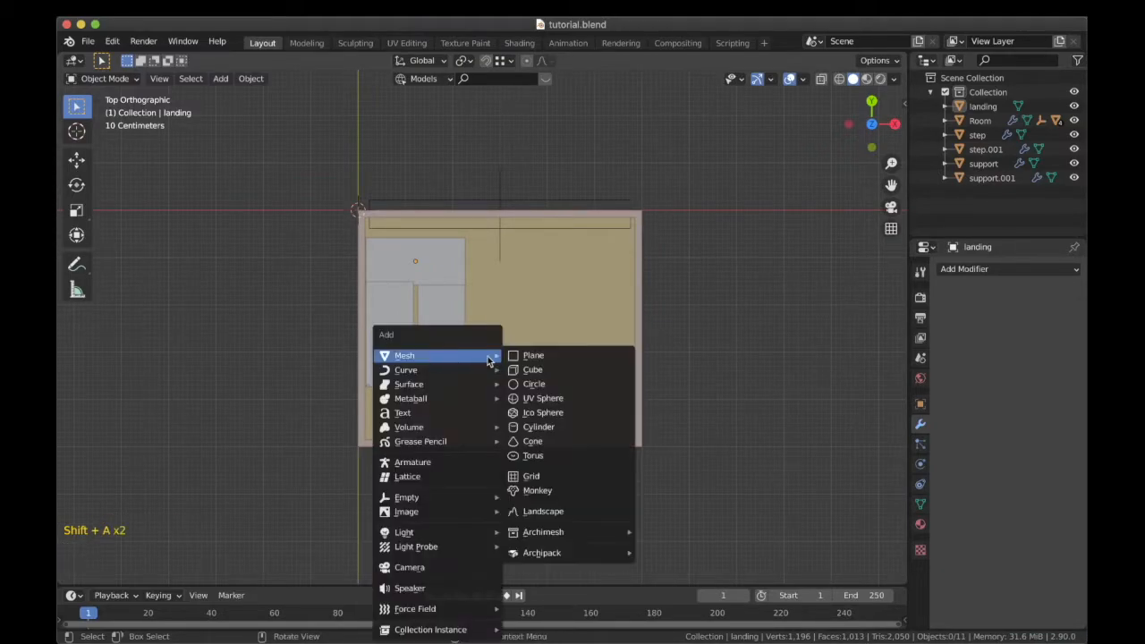
pyautogui.click(537, 369)
pyautogui.press('g')
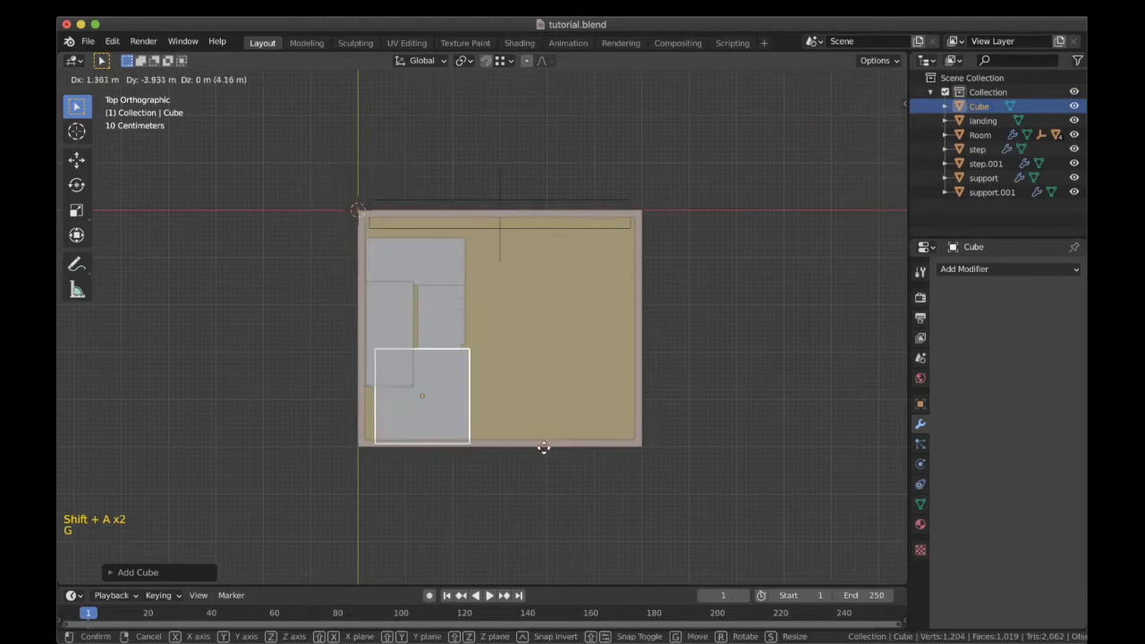
pyautogui.click(535, 442)
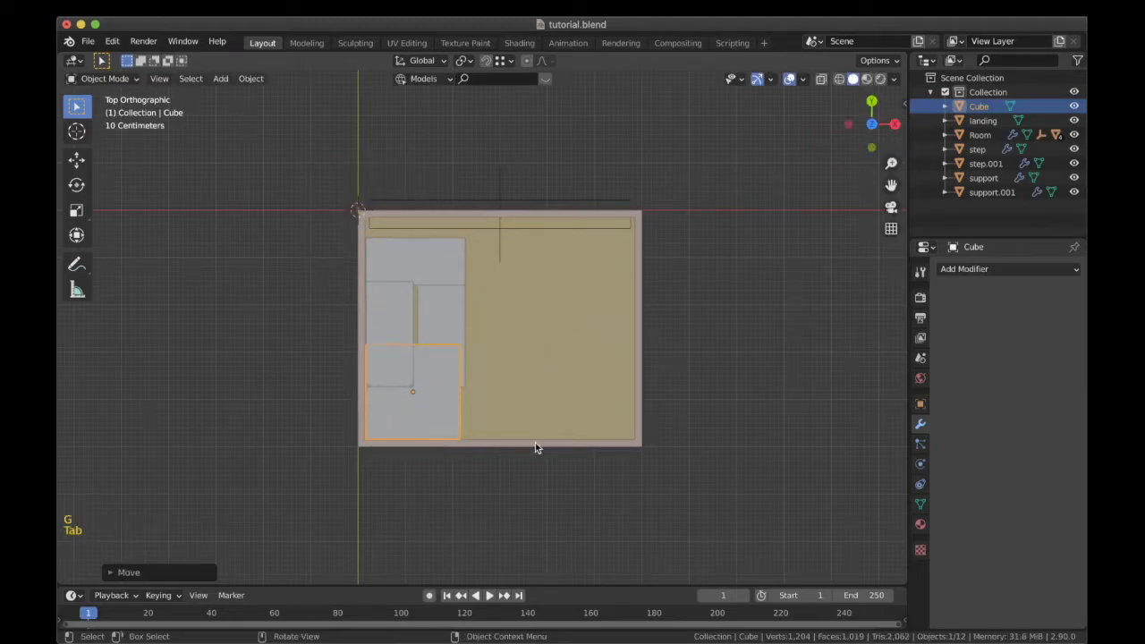
# Edit the cube's mesh with snapping on and move its stair-side vertices along Y to the outer end of the stairs.
pyautogui.press('Tab')
pyautogui.press('z')
pyautogui.click(430, 418)
pyautogui.keyDown('shift'); pyautogui.moveTo(454, 348); pyautogui.dragTo(460, 251, button='middle'); pyautogui.keyUp('shift')
pyautogui.click(486, 61)
pyautogui.keyDown('shift'); pyautogui.scroll(1, 385, 334); pyautogui.keyUp('shift')
pyautogui.scroll(2, 386, 334)
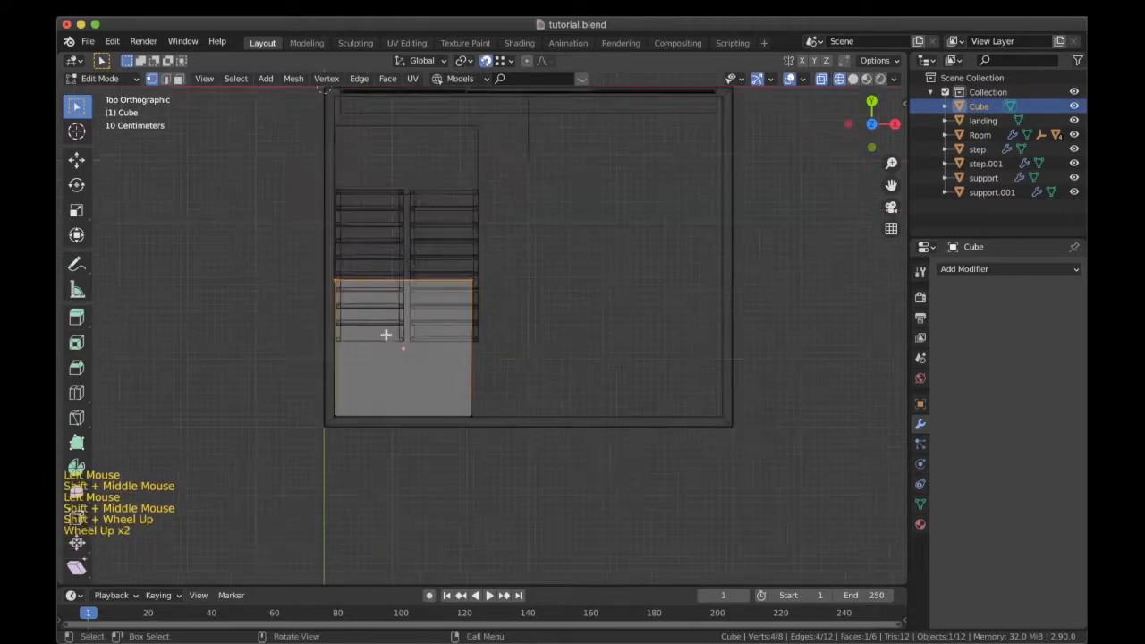
pyautogui.scroll(1, 386, 334)
pyautogui.press('g')
pyautogui.press('y')
pyautogui.click(312, 345)
# Select the cube's vertices on the open side and snap them along X to the opposite wall of the room.
pyautogui.moveTo(514, 481); pyautogui.dragTo(431, 302)
pyautogui.press('g')
pyautogui.press('x')
pyautogui.click(774, 437)
# Leave mesh editing and scale the cube down along Z to a slab about 0.27 m thick.
pyautogui.moveTo(608, 447); pyautogui.dragTo(496, 330, button='middle')
pyautogui.scroll(-3, 495, 330)
pyautogui.press('KP_4')
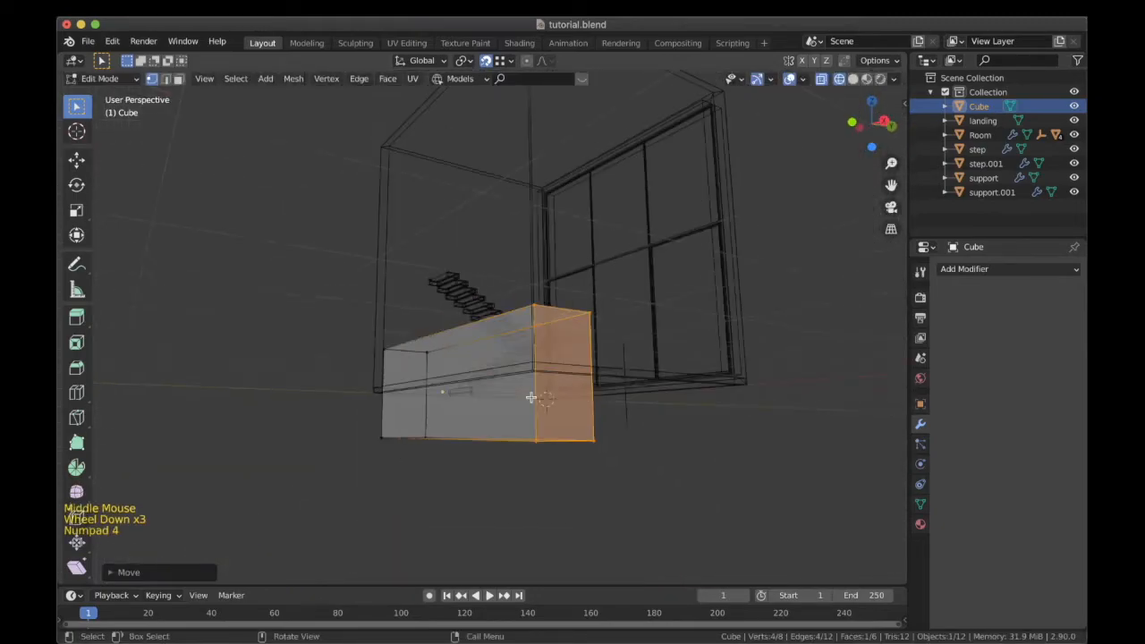
pyautogui.press('KP_3')
pyautogui.press('s')
pyautogui.press('Escape')
pyautogui.press('Tab')
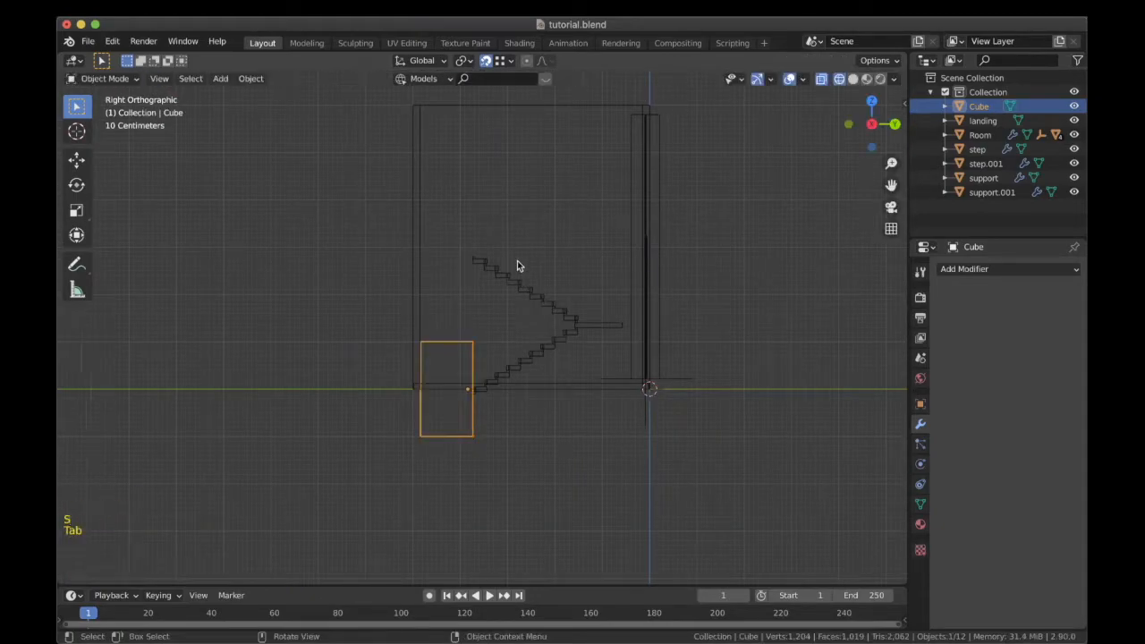
pyautogui.press('s')
pyautogui.press('z')
pyautogui.click(479, 370)
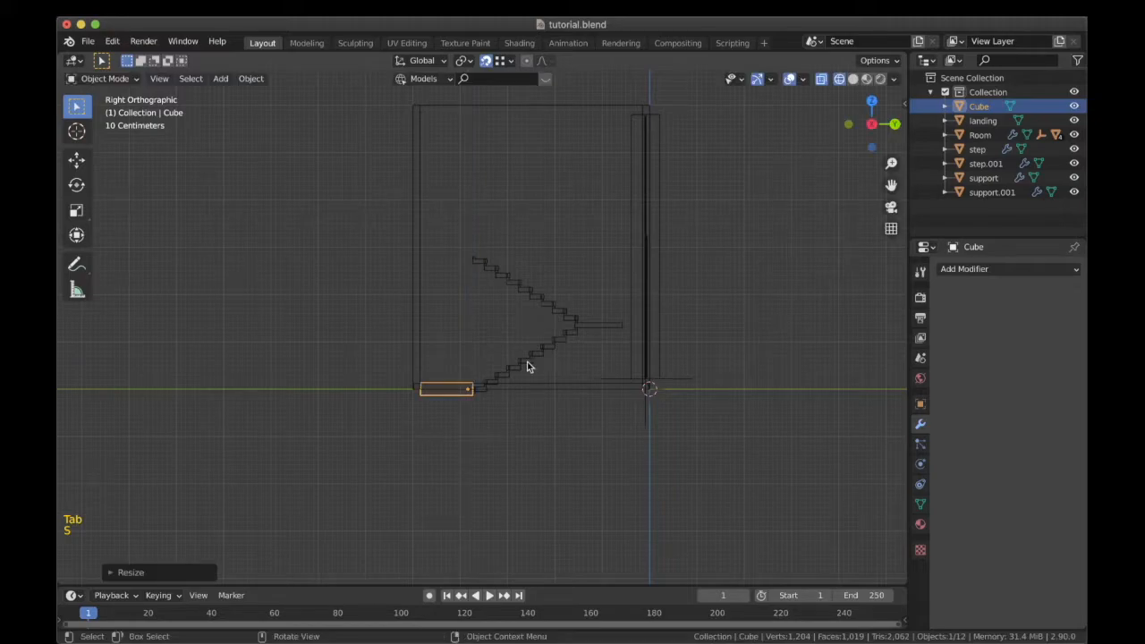
# Show the slab's transform values and set its Z dimension to 0.15 m.
pyautogui.press('n')
pyautogui.click(899, 108)
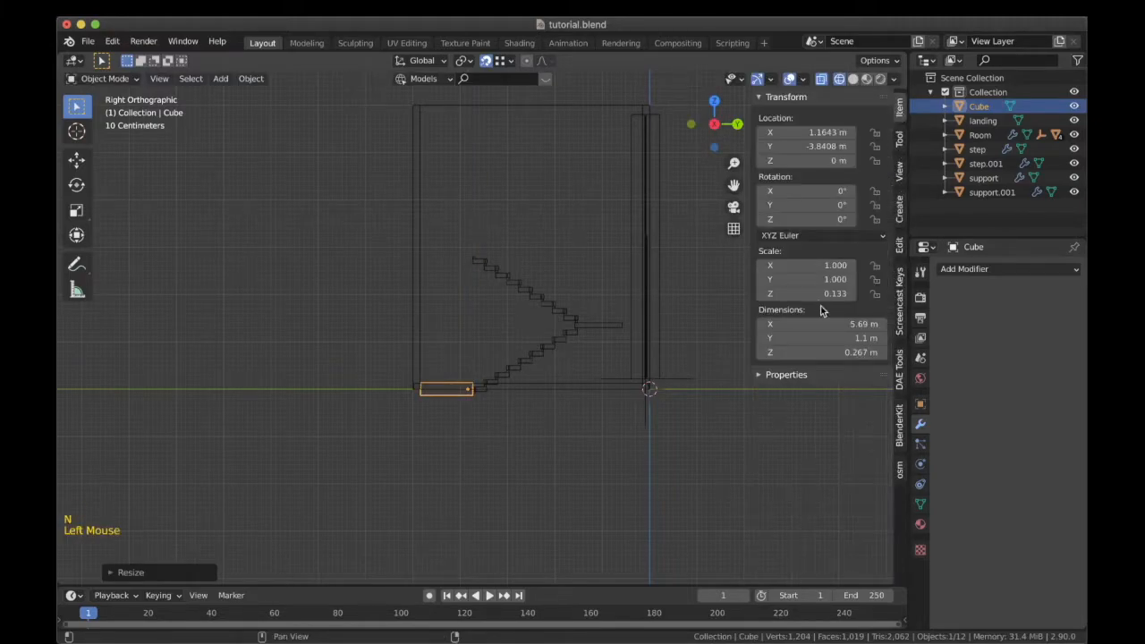
pyautogui.doubleClick(813, 351)
pyautogui.write('0.15')
pyautogui.press('Return')
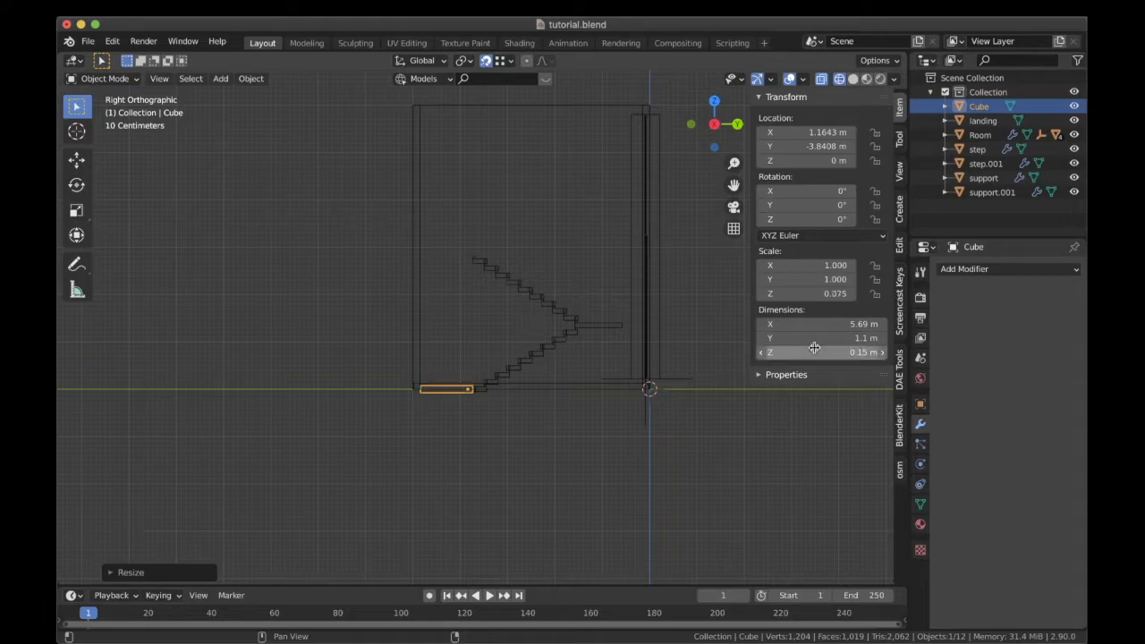
# Raise the slab along Z with snapping to the height of the upper flight's highest step.
pyautogui.scroll(2, 531, 409)
pyautogui.press('g')
pyautogui.press('z')
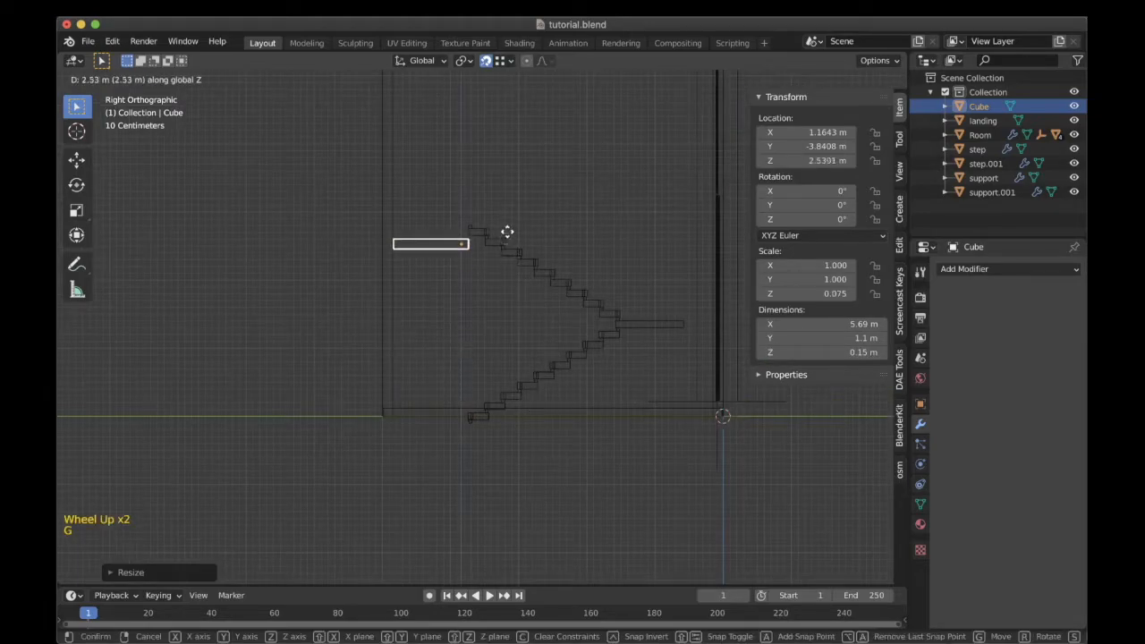
pyautogui.click(471, 226)
# Turn snapping off and raise the slab along Z to just above the upper flight's top step.
pyautogui.scroll(2, 468, 285)
pyautogui.keyDown('shift'); pyautogui.moveTo(468, 284); pyautogui.dragTo(493, 92, button='middle'); pyautogui.keyUp('shift')
pyautogui.click(485, 63)
pyautogui.keyDown('shift'); pyautogui.moveTo(492, 324); pyautogui.dragTo(500, 358, button='middle'); pyautogui.keyUp('shift')
pyautogui.scroll(2, 492, 355)
pyautogui.press('g')
pyautogui.press('z')
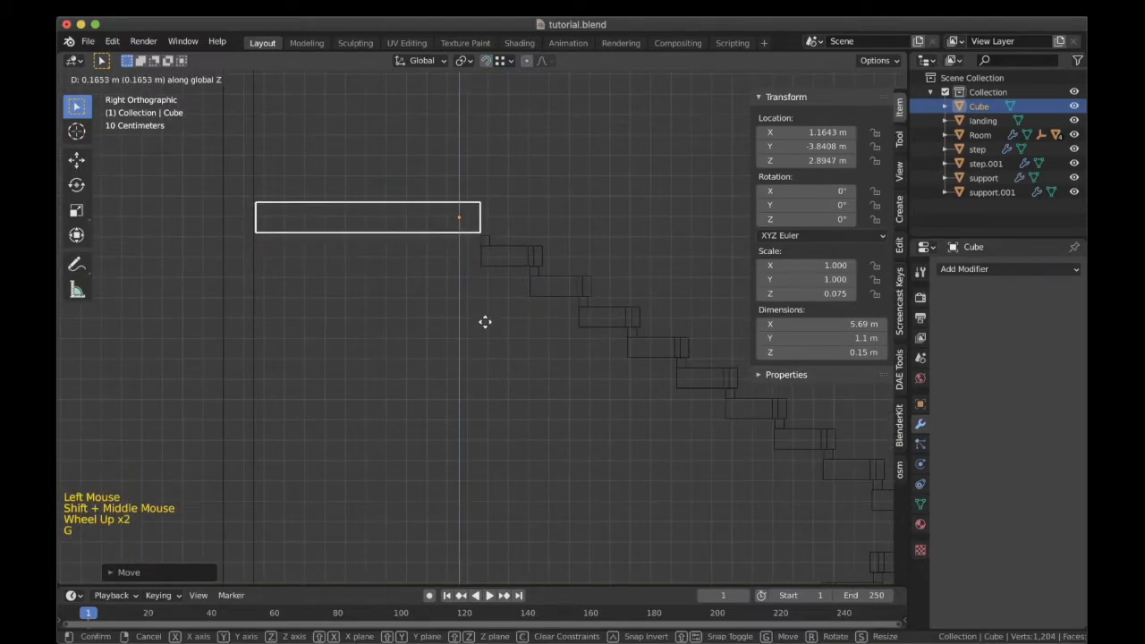
pyautogui.click(488, 325)
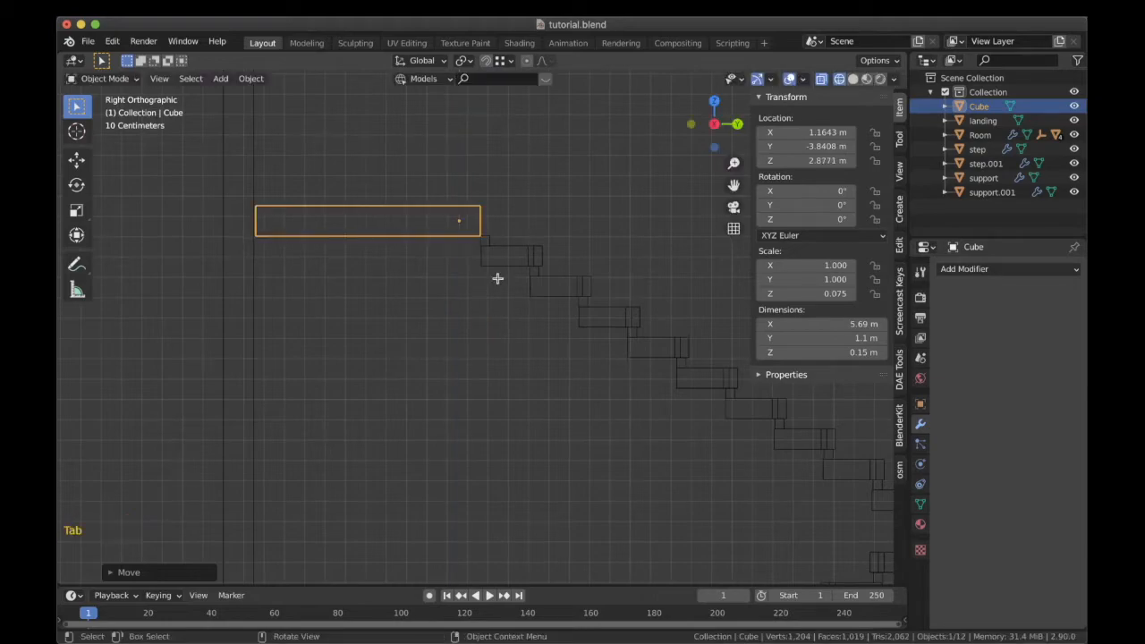
# Select the slab's stair-side end vertices and move them about 0.08 m along Y over the top step.
pyautogui.press('Tab')
pyautogui.moveTo(460, 190); pyautogui.dragTo(498, 236)
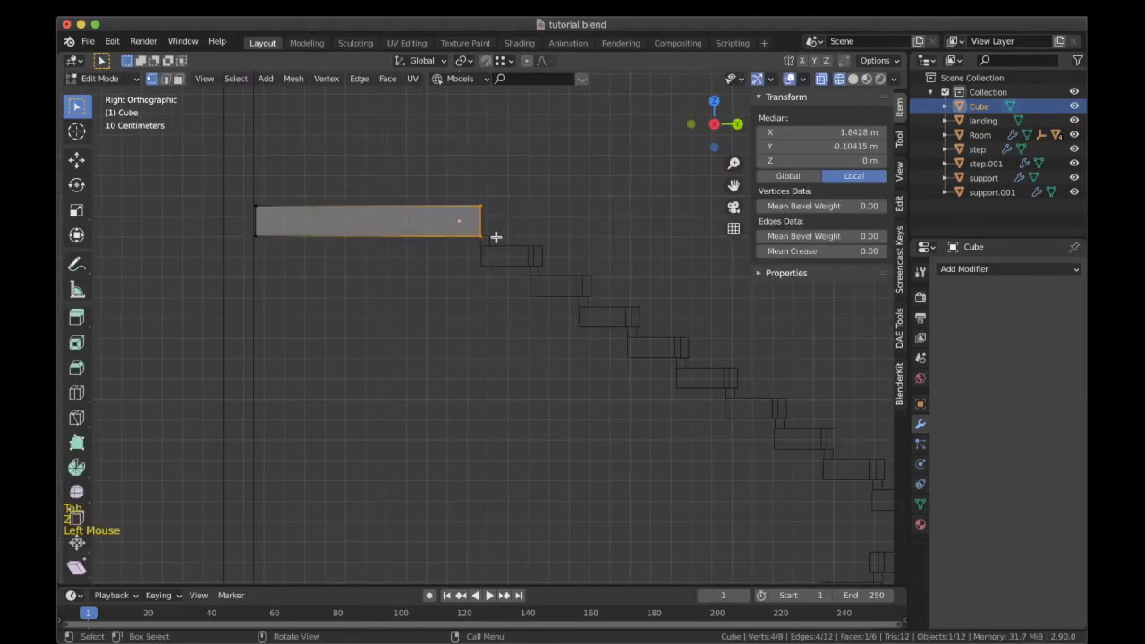
pyautogui.press('g')
pyautogui.press('y')
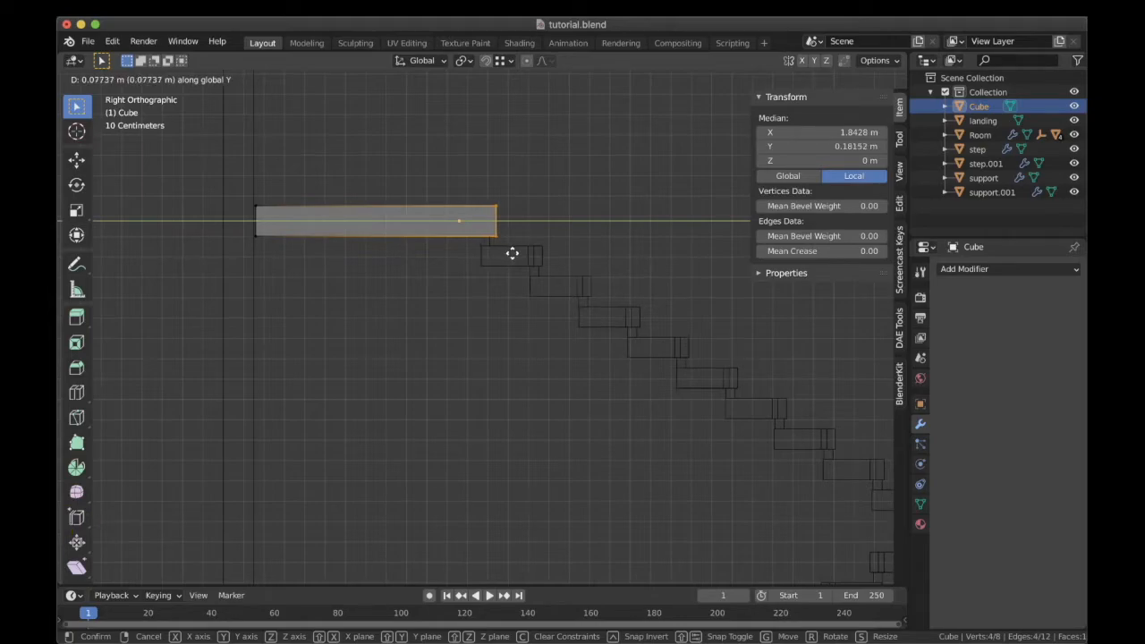
pyautogui.click(512, 253)
pyautogui.press('Tab')
# Examine the staircase and upper floor slab inside the room in solid shading, from the side and above.
pyautogui.press('z')
pyautogui.scroll(-4, 575, 272)
pyautogui.scroll(-3, 581, 304)
pyautogui.moveTo(588, 337); pyautogui.dragTo(396, 253, button='middle')
pyautogui.click(397, 253)
pyautogui.scroll(-4, 457, 320)
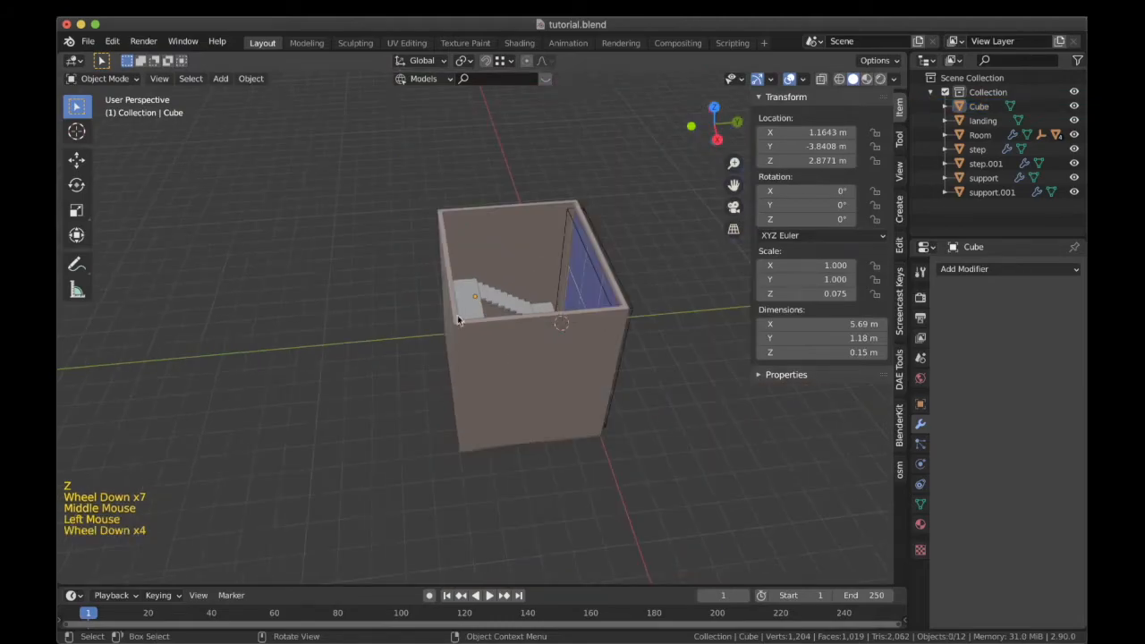
pyautogui.moveTo(457, 320); pyautogui.dragTo(447, 352, button='middle')
pyautogui.keyDown('shift'); pyautogui.moveTo(504, 322); pyautogui.dragTo(465, 355, button='middle'); pyautogui.keyUp('shift')
pyautogui.click(470, 305)
pyautogui.press('n')
pyautogui.scroll(2, 470, 305)
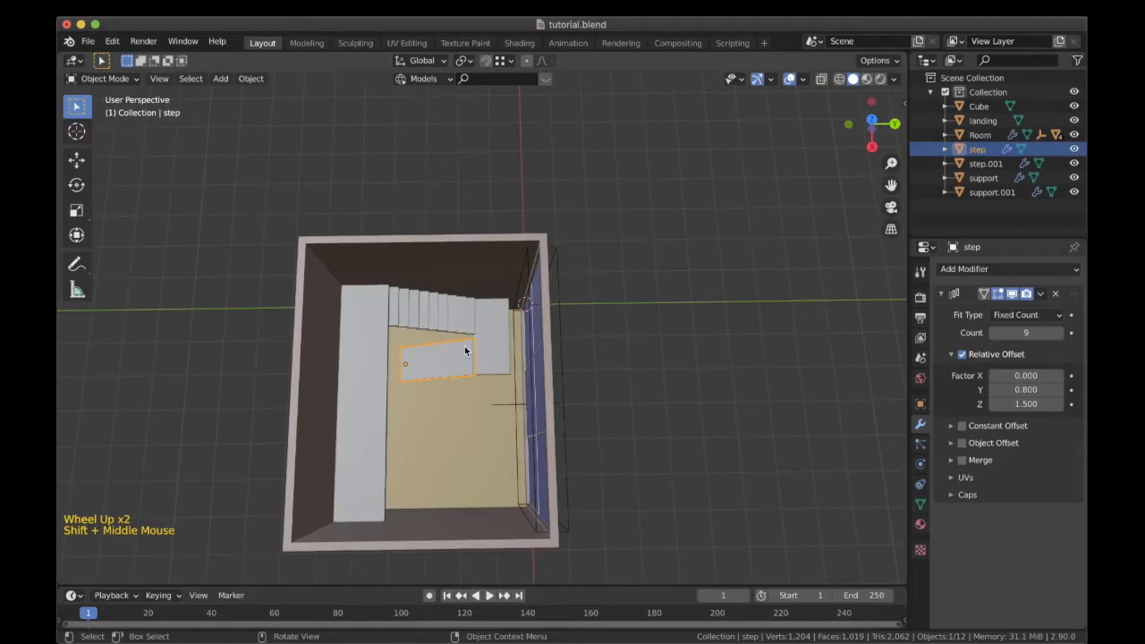
# Add a plane mesh and rotate it 90° about the Y axis to stand upright in the side view.
pyautogui.press('KP_3')
pyautogui.press('z')
pyautogui.click(344, 349)
pyautogui.keyDown('shift'); pyautogui.moveTo(423, 472); pyautogui.dragTo(435, 438, button='middle'); pyautogui.keyUp('shift')
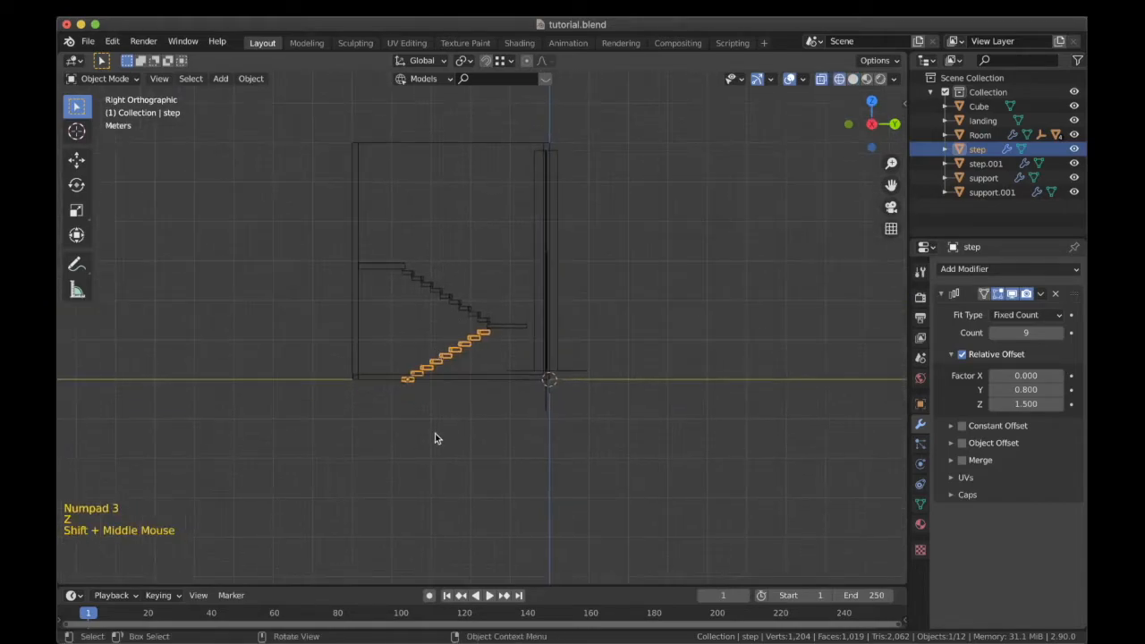
pyautogui.scroll(4, 435, 435)
pyautogui.click(431, 442)
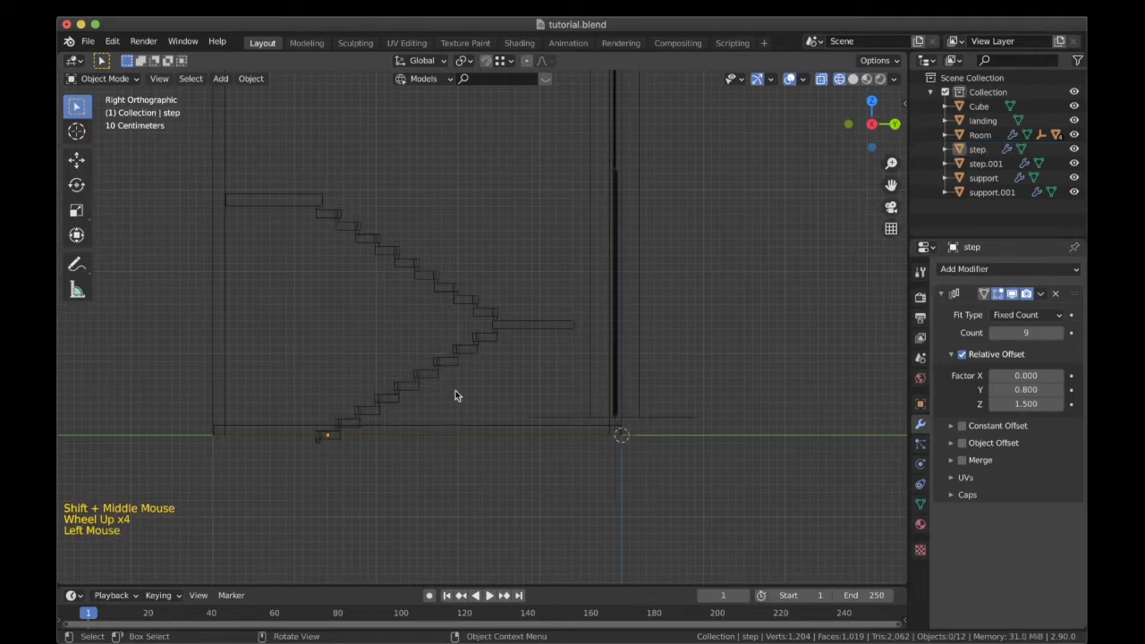
pyautogui.keyDown('shift'); pyautogui.moveTo(486, 348); pyautogui.dragTo(474, 299, button='middle'); pyautogui.keyUp('shift')
pyautogui.hotkey('shift', 'a')
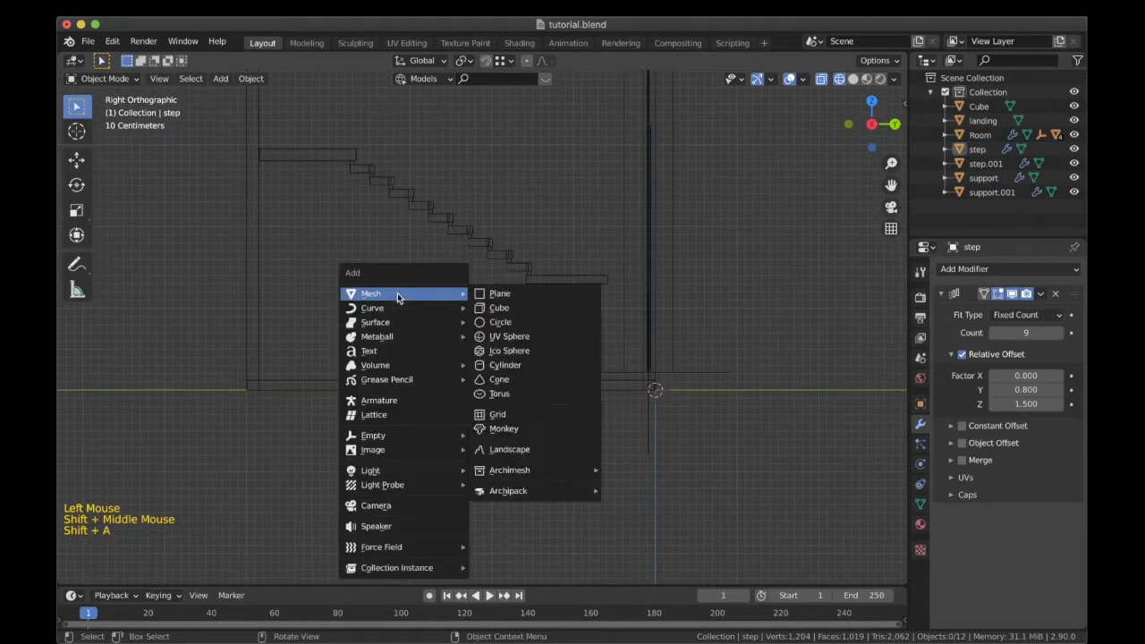
pyautogui.click(514, 294)
pyautogui.press('r')
pyautogui.press('y')
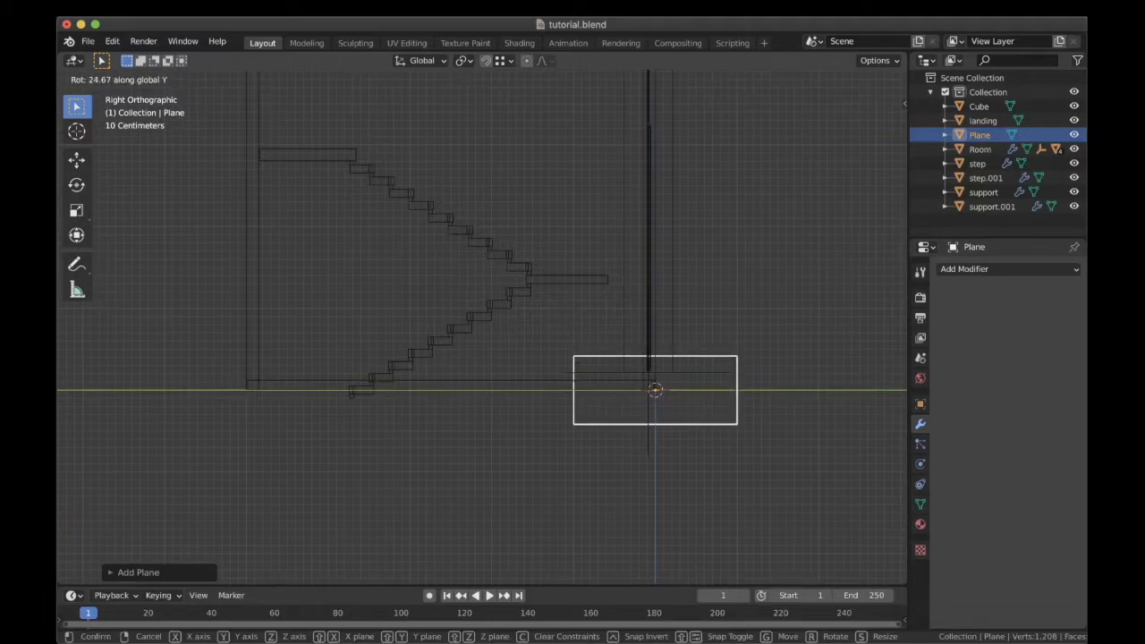
pyautogui.write('90')
pyautogui.press('Return')
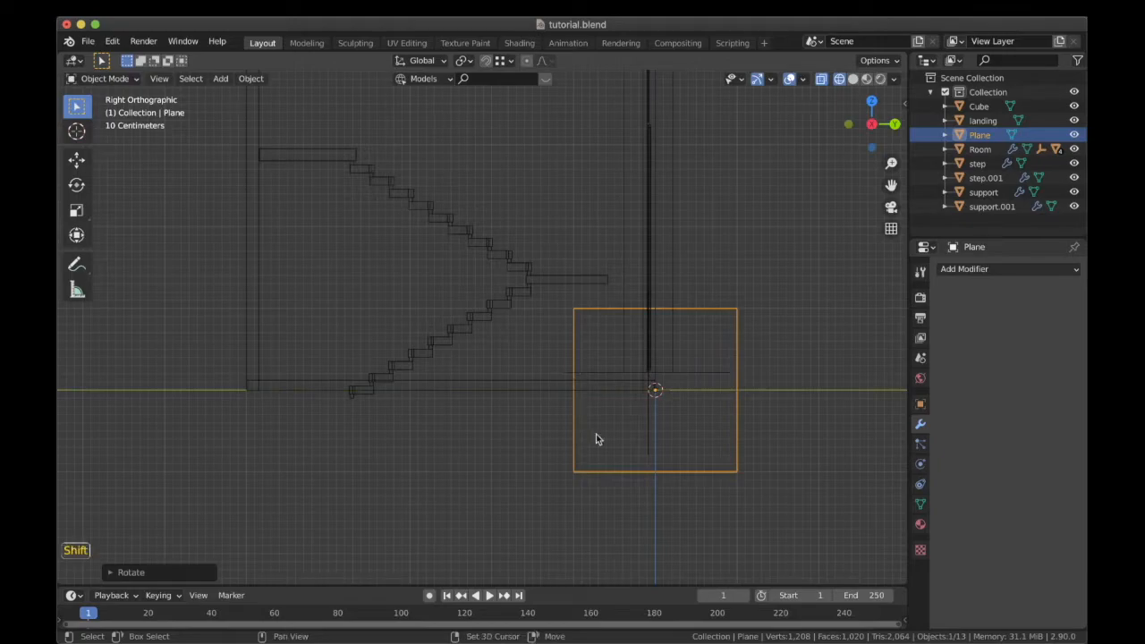
# Move the plane to the lower flight and snap its bottom corner to the base of the first step's support.
pyautogui.press('g')
pyautogui.click(366, 419)
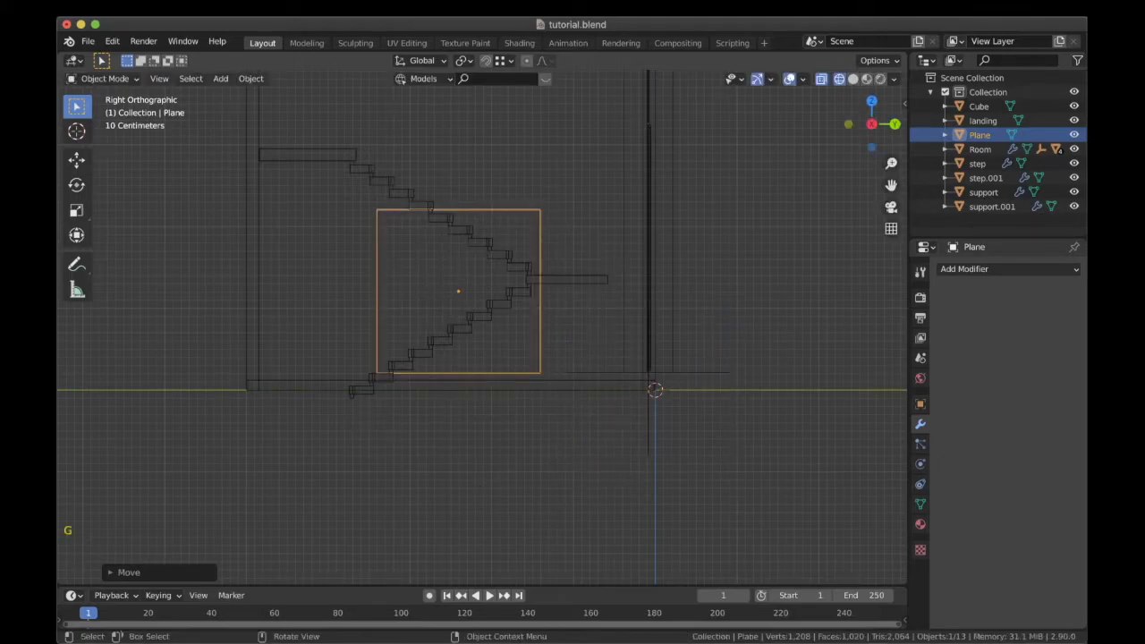
pyautogui.keyDown('shift'); pyautogui.moveTo(465, 431); pyautogui.dragTo(444, 379, button='middle'); pyautogui.keyUp('shift')
pyautogui.scroll(6, 442, 358)
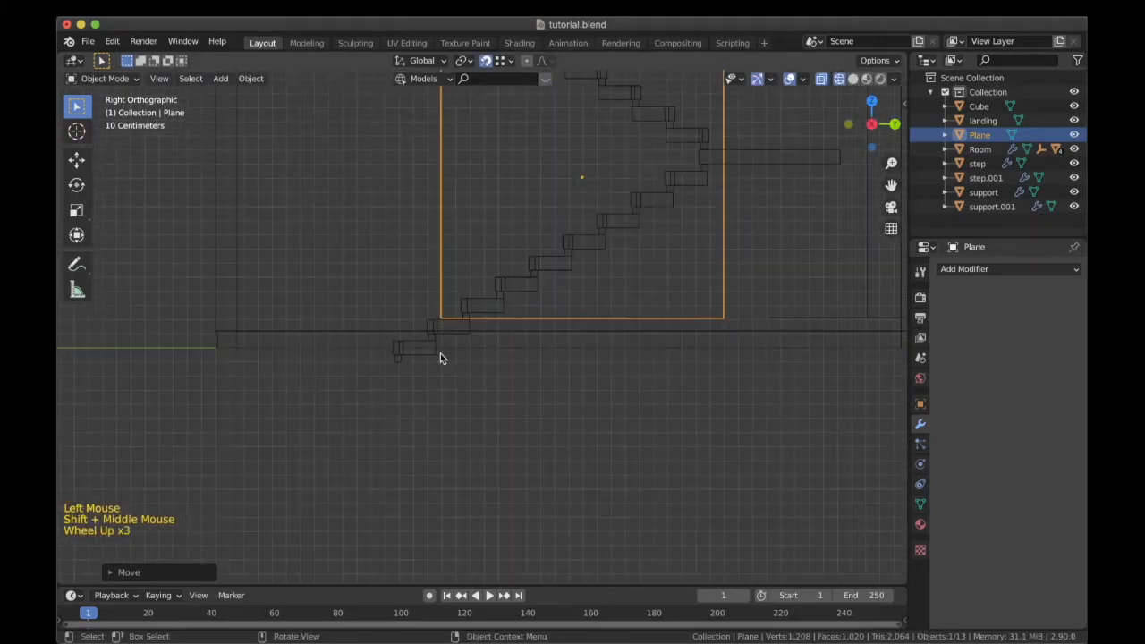
pyautogui.press('g')
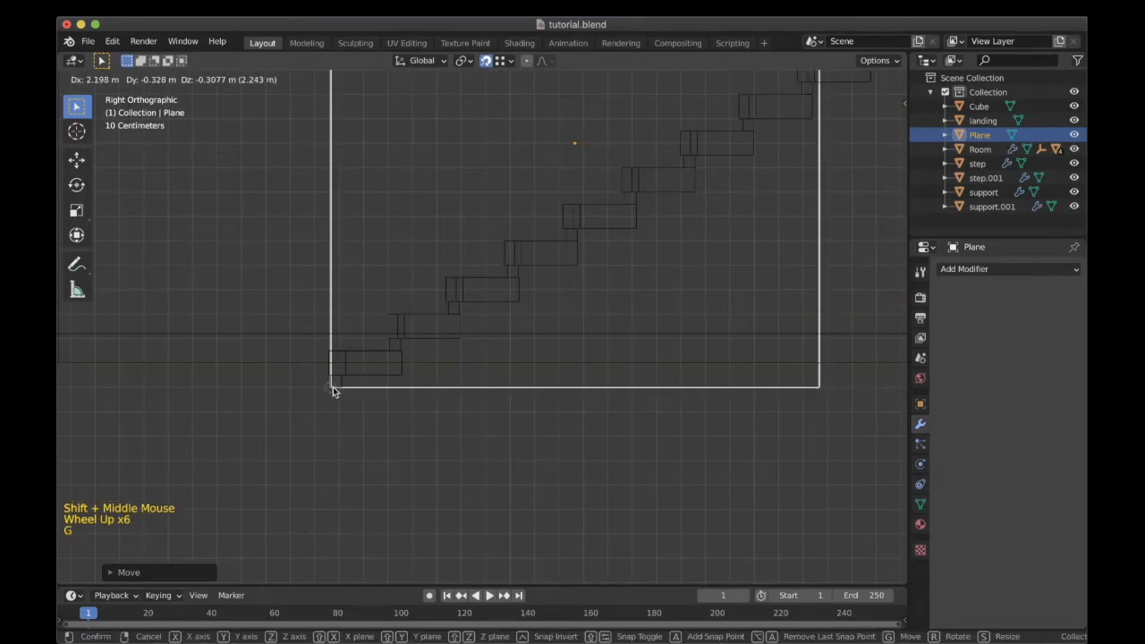
pyautogui.click(333, 391)
# Show the plane's transform values and apply its rotation.
pyautogui.scroll(-2, 462, 342)
pyautogui.press('n')
pyautogui.keyDown('shift'); pyautogui.moveTo(462, 341); pyautogui.dragTo(534, 304, button='middle'); pyautogui.keyUp('shift')
pyautogui.keyDown('shift'); pyautogui.moveTo(596, 323); pyautogui.dragTo(552, 335, button='middle'); pyautogui.keyUp('shift')
pyautogui.scroll(-2, 441, 352)
pyautogui.moveTo(441, 352); pyautogui.dragTo(567, 362, button='middle')
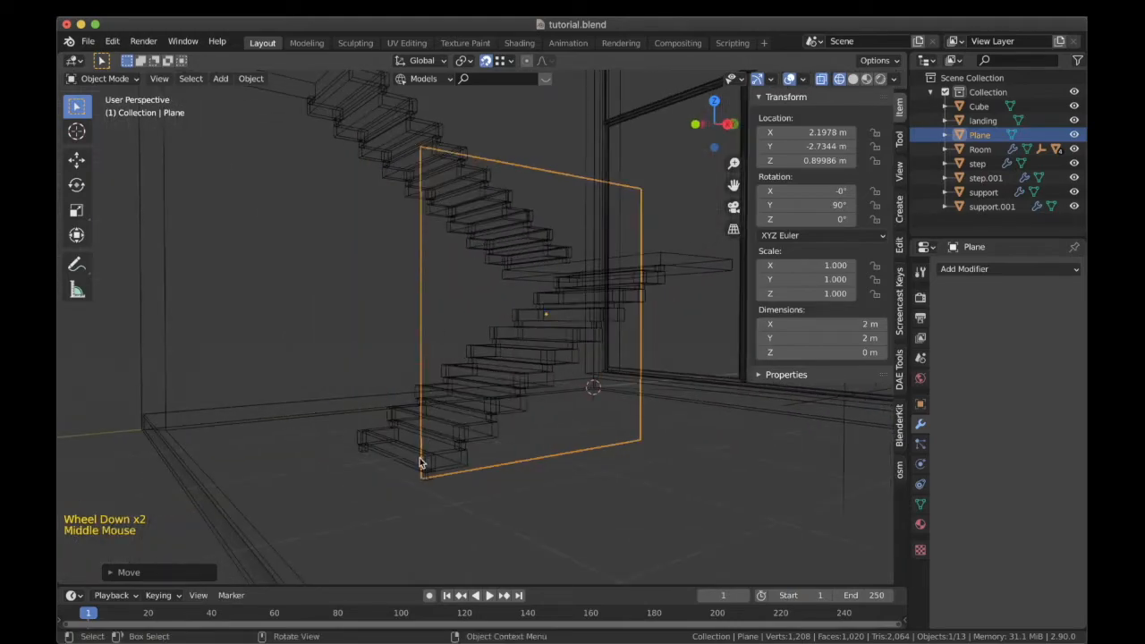
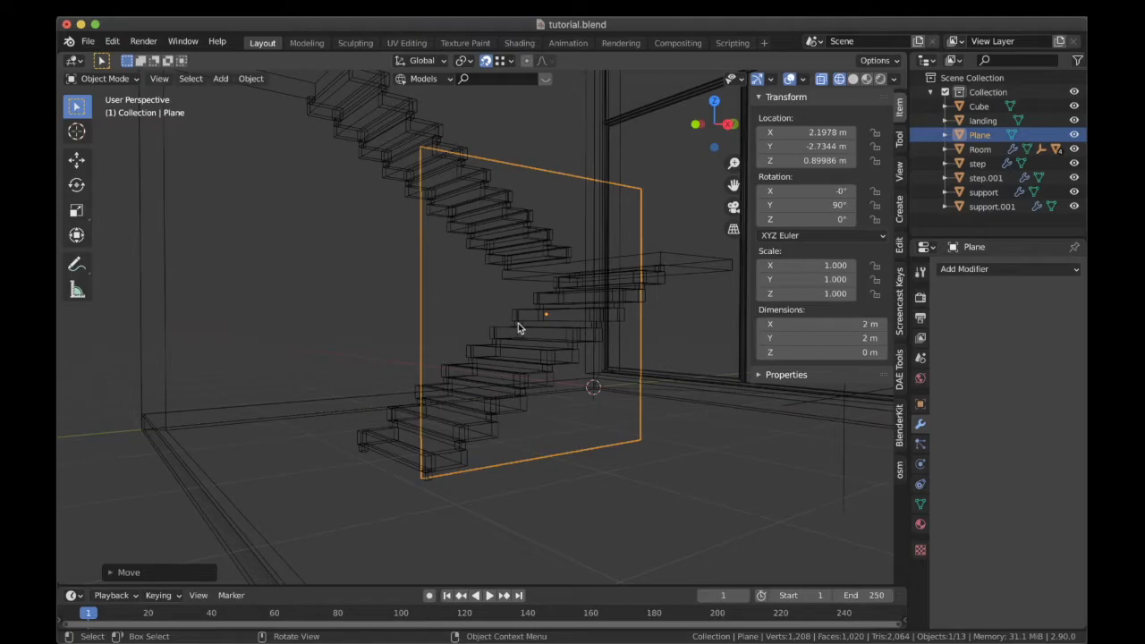
pyautogui.hotkey('ctrl', 'a')
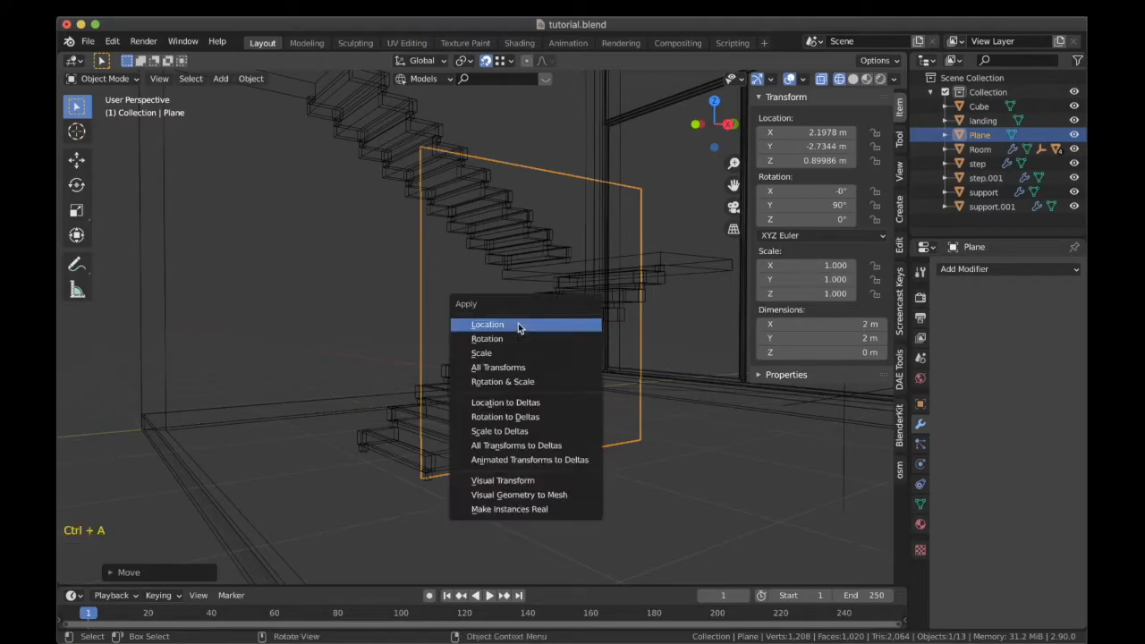
pyautogui.click(518, 339)
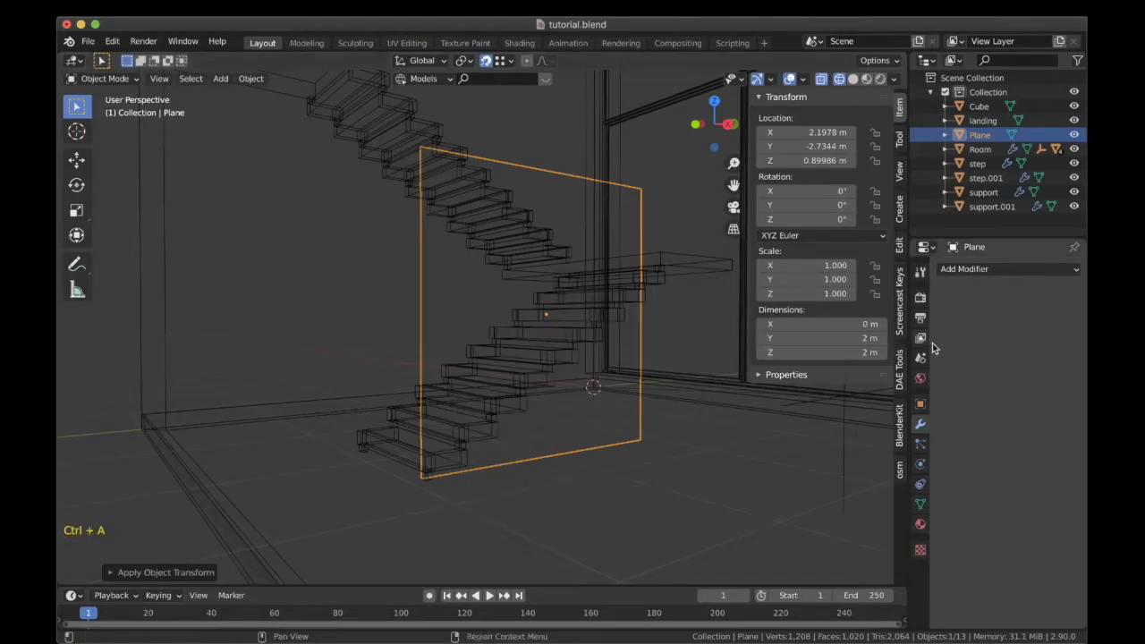
# Set the plane's Z dimension to 0.8 m.
pyautogui.press('KP_3')
pyautogui.click(843, 356)
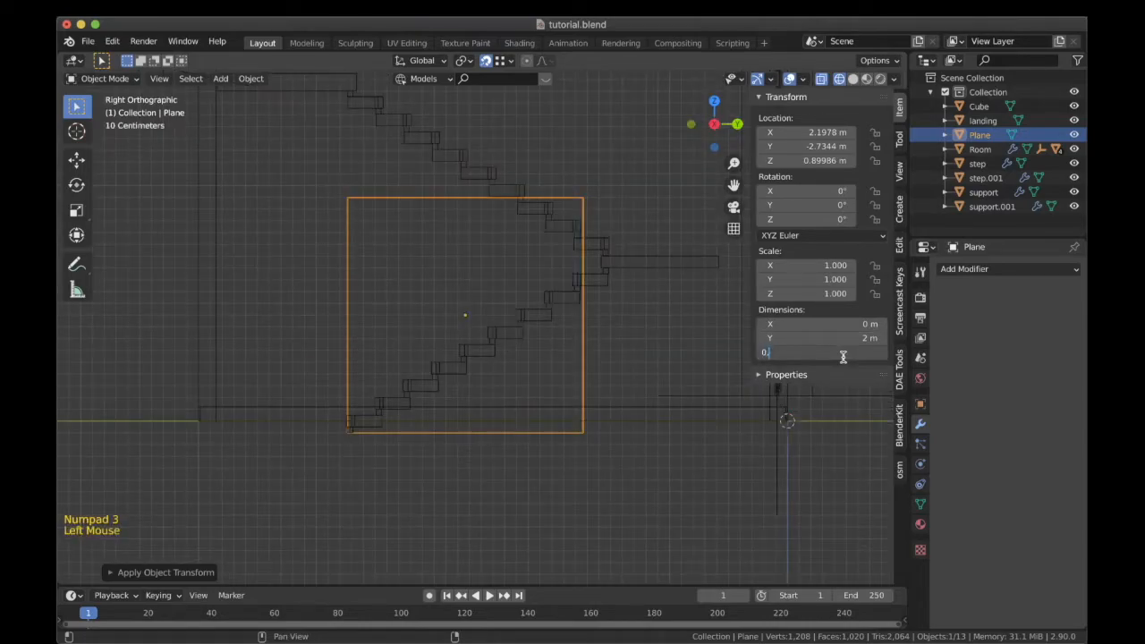
pyautogui.write('0.9')
pyautogui.press('Return')
pyautogui.doubleClick(843, 356)
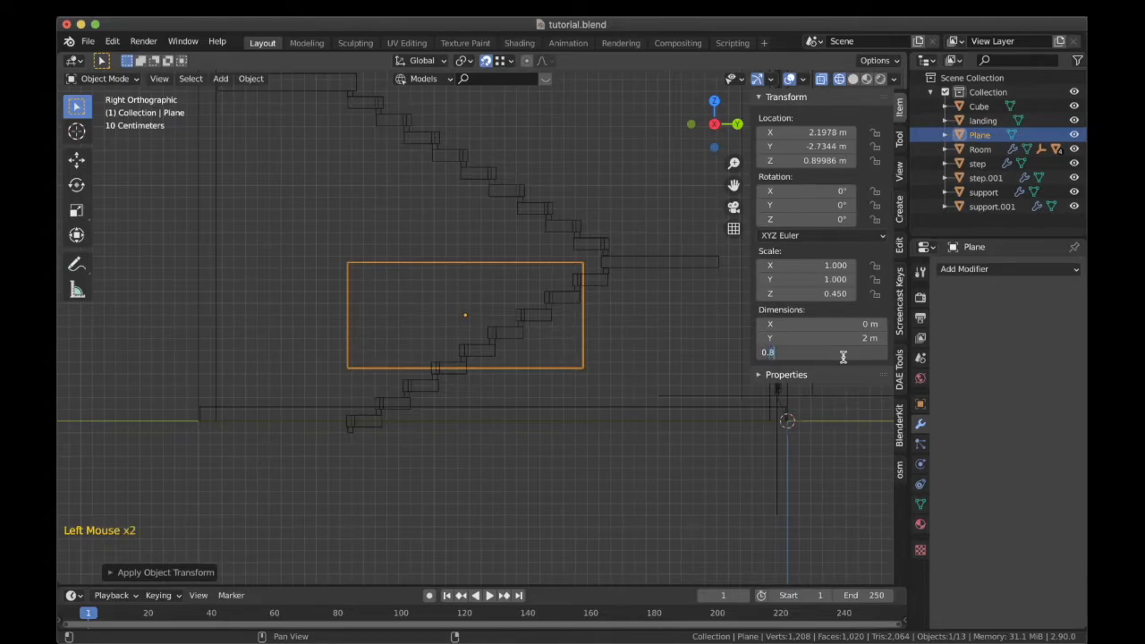
pyautogui.write('0.8')
pyautogui.press('Return')
# Snap the resized plane's bottom corner back to the base of the first step's support.
pyautogui.keyDown('shift'); pyautogui.moveTo(315, 441); pyautogui.dragTo(389, 384, button='middle'); pyautogui.keyUp('shift')
pyautogui.scroll(3, 389, 385)
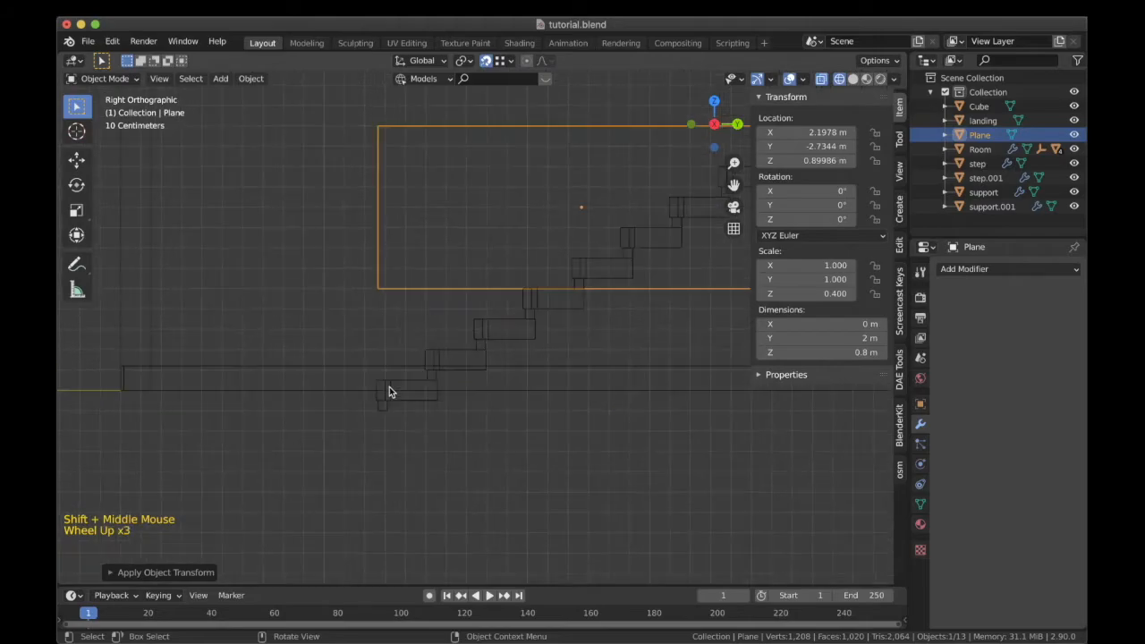
pyautogui.press('h')
pyautogui.press('super+z')
pyautogui.press('g')
pyautogui.click(377, 412)
# Snap the plane along X to the open outer side of the lower flight, using the top view.
pyautogui.moveTo(451, 386); pyautogui.dragTo(377, 399, button='middle')
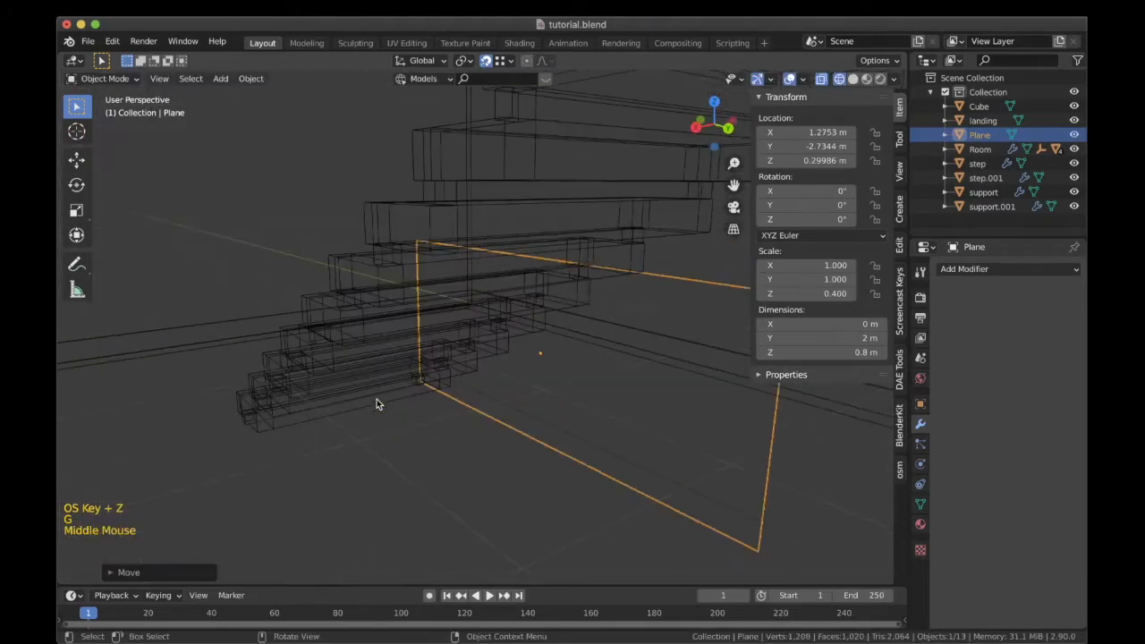
pyautogui.press('KP_3')
pyautogui.scroll(-1, 516, 379)
pyautogui.scroll(-2, 516, 381)
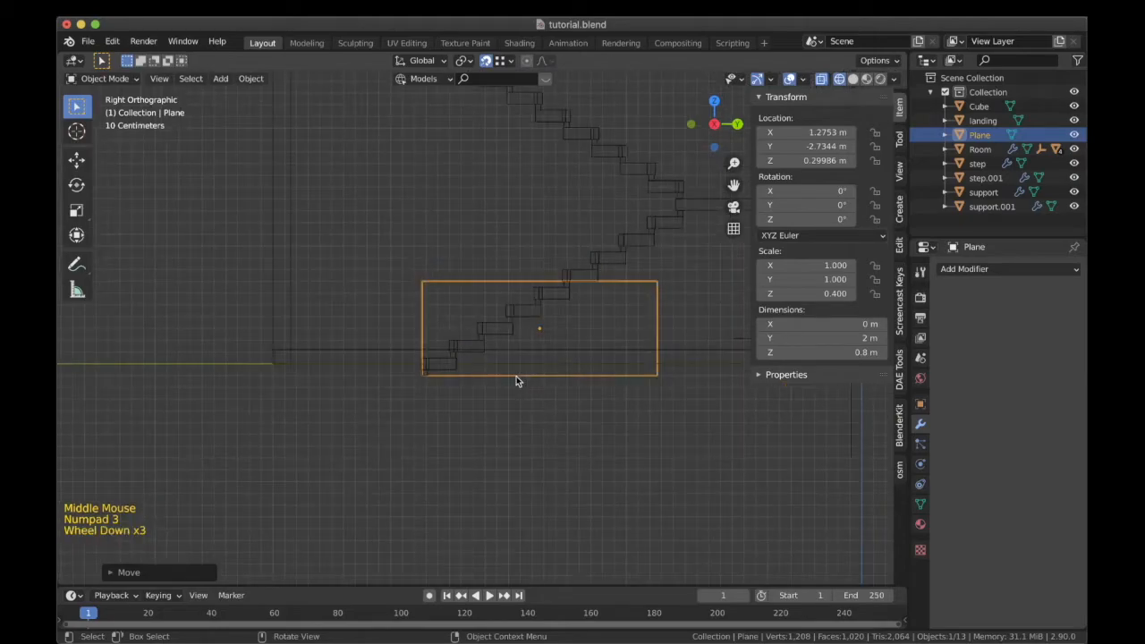
pyautogui.press('KP_7')
pyautogui.keyDown('shift'); pyautogui.moveTo(516, 381); pyautogui.dragTo(441, 379, button='middle'); pyautogui.keyUp('shift')
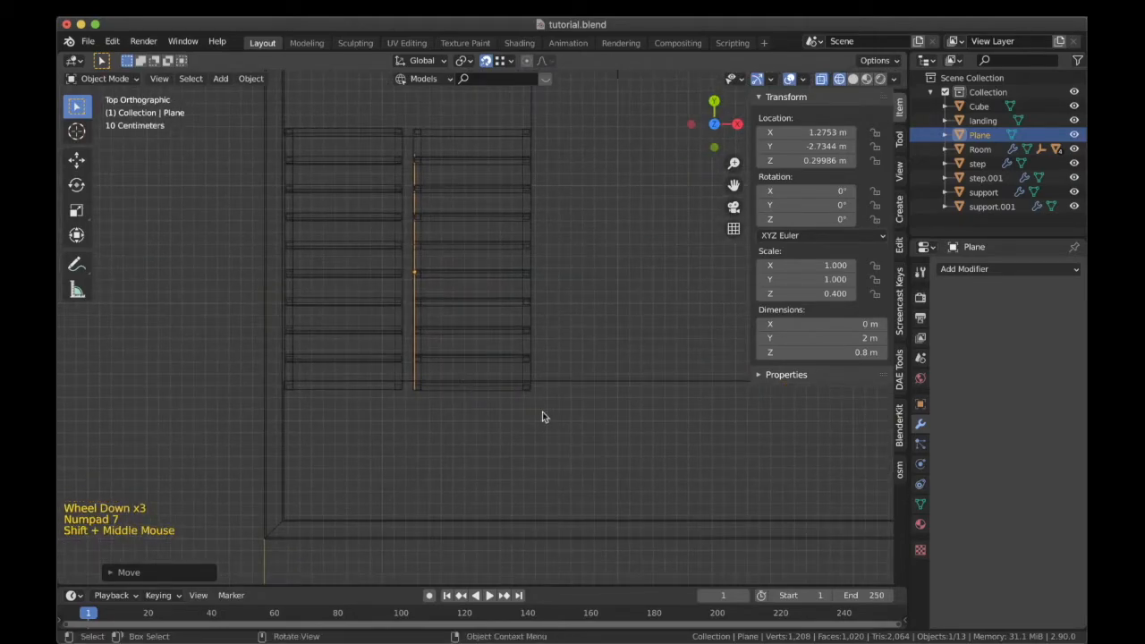
pyautogui.keyDown('shift'); pyautogui.moveTo(536, 411); pyautogui.dragTo(357, 383, button='middle'); pyautogui.keyUp('shift')
pyautogui.scroll(3, 420, 400)
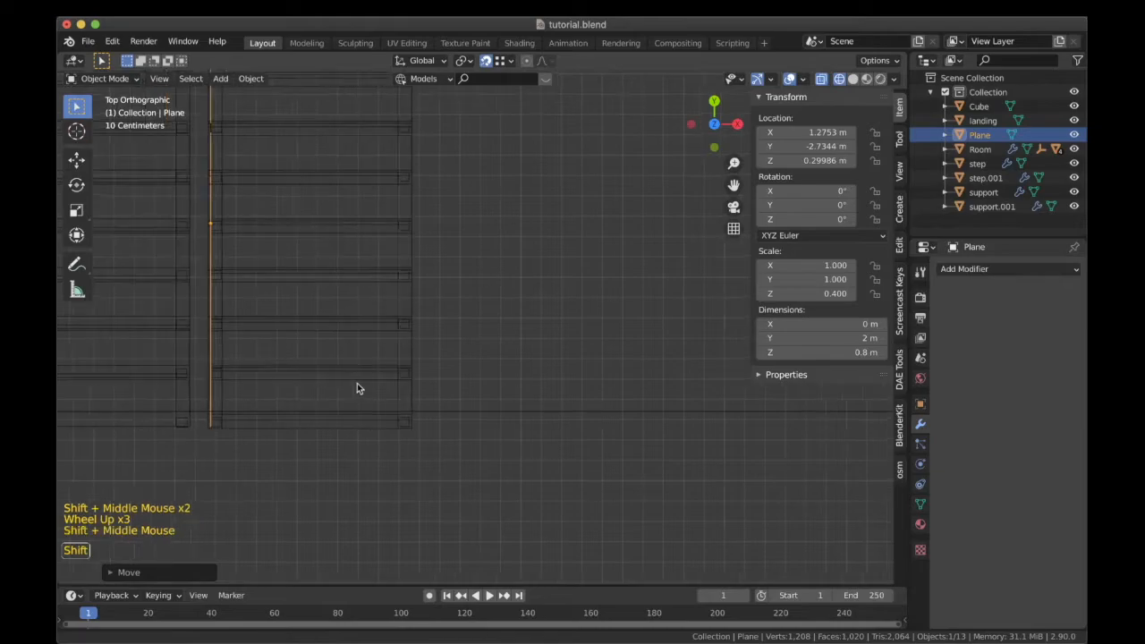
pyautogui.press('g')
pyautogui.press('x')
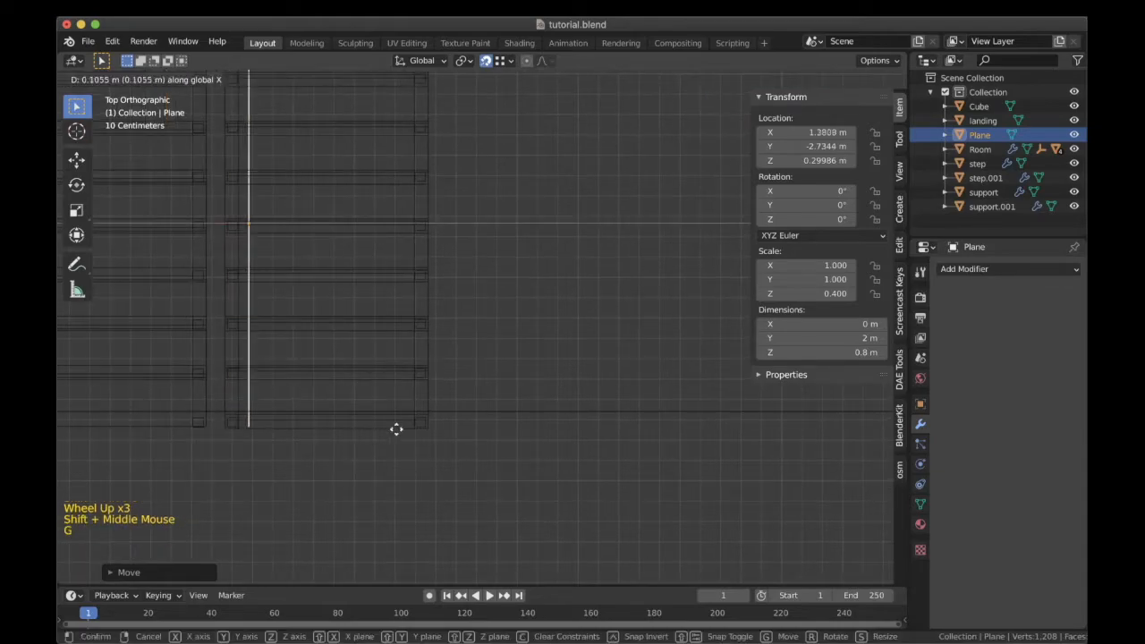
pyautogui.click(422, 418)
# Edit the plane's mesh and raise its far vertical edge with snapping to slope along the lower flight.
pyautogui.press('KP_3')
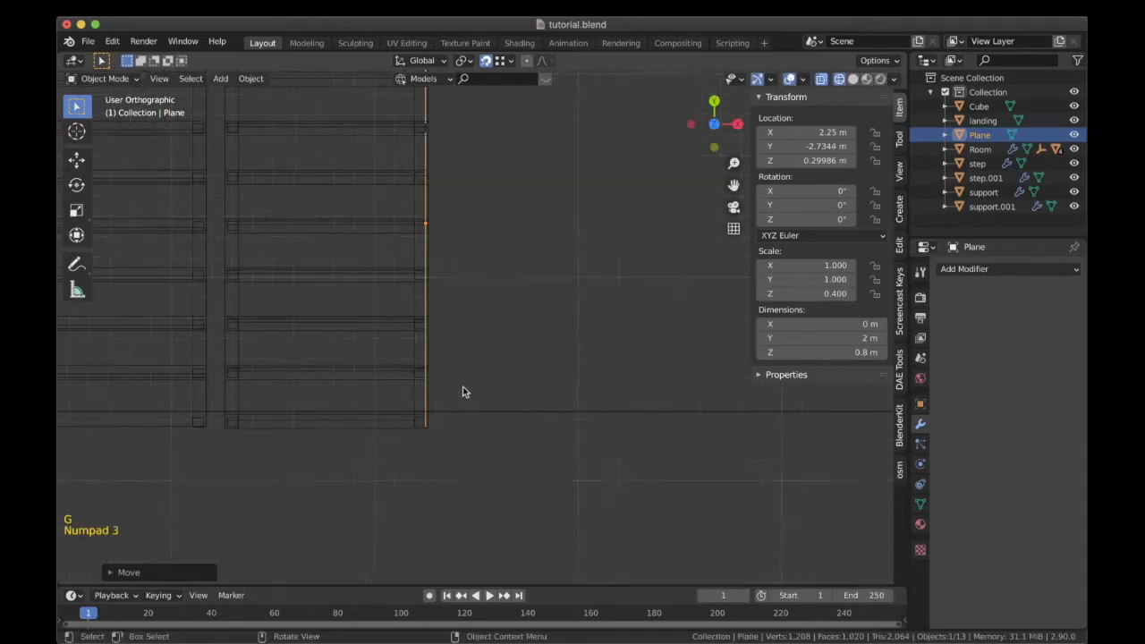
pyautogui.keyDown('shift'); pyautogui.moveTo(462, 396); pyautogui.dragTo(448, 399, button='middle'); pyautogui.keyUp('shift')
pyautogui.keyDown('shift'); pyautogui.moveTo(301, 439); pyautogui.dragTo(575, 314, button='middle'); pyautogui.keyUp('shift')
pyautogui.scroll(-2, 615, 343)
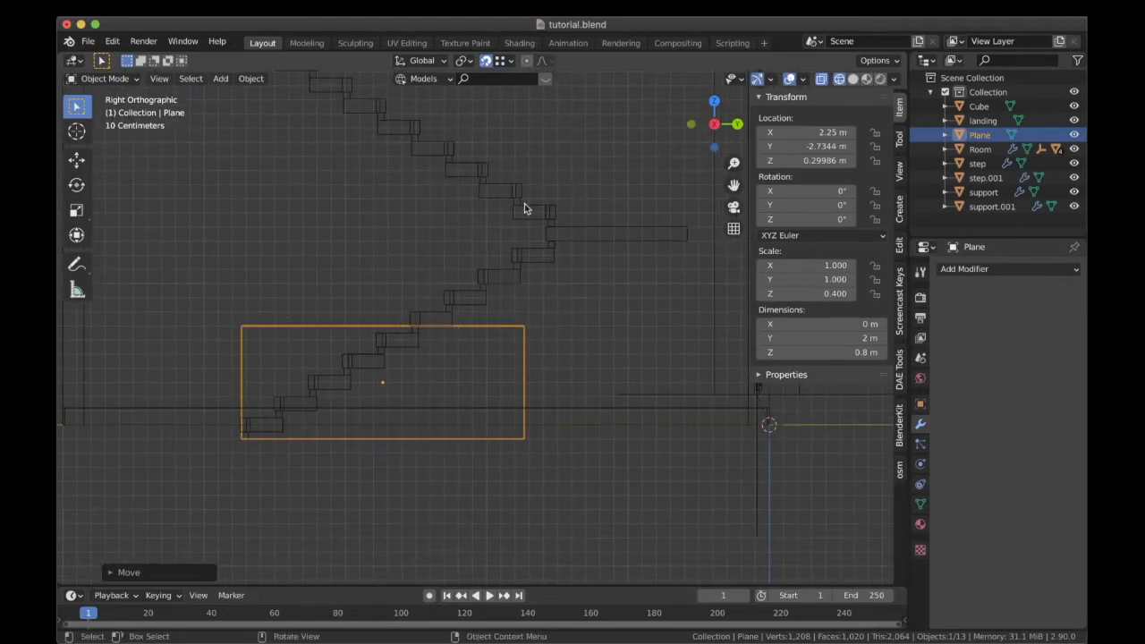
pyautogui.press('n')
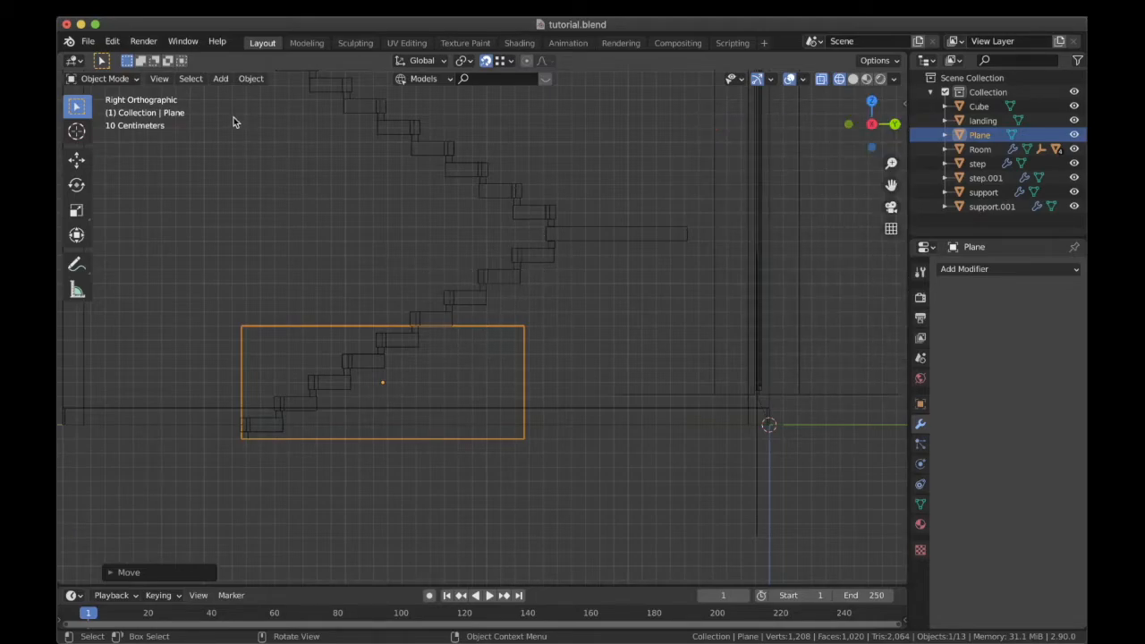
pyautogui.press('Tab')
pyautogui.scroll(1, 578, 452)
pyautogui.keyDown('shift'); pyautogui.moveTo(569, 468); pyautogui.dragTo(547, 416, button='middle'); pyautogui.keyUp('shift')
pyautogui.press('g')
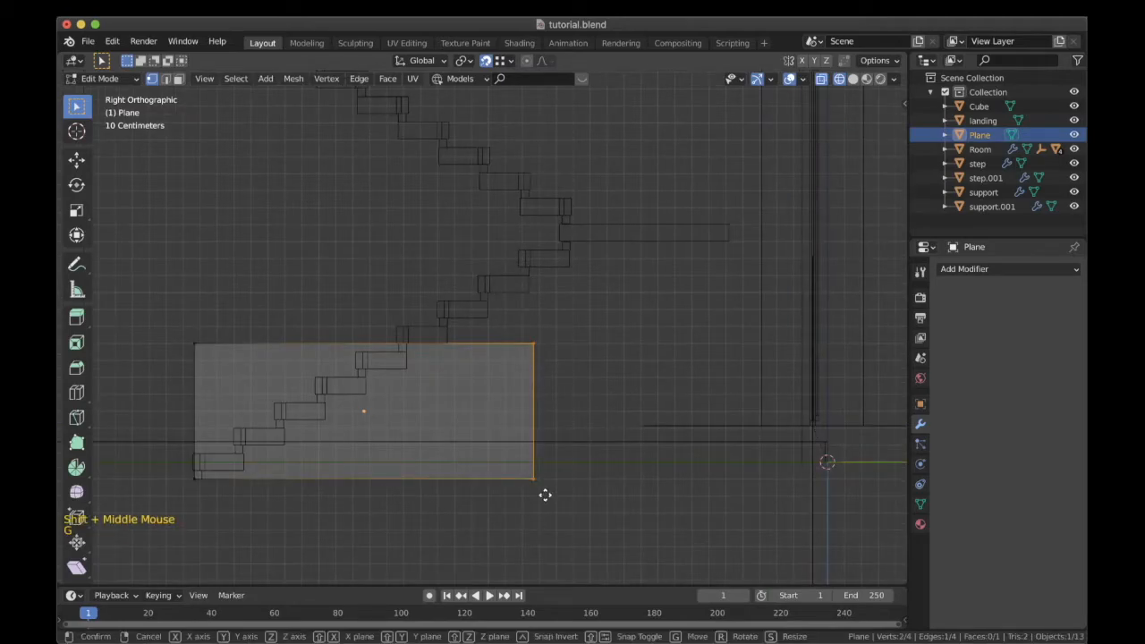
pyautogui.click(577, 296)
# Refine the raised edge by snapping its lower vertex to the upper back corner of the lower flight's top step.
pyautogui.scroll(1, 577, 295)
pyautogui.keyDown('shift'); pyautogui.scroll(1, 581, 296); pyautogui.keyUp('shift')
pyautogui.keyDown('shift'); pyautogui.moveTo(596, 296); pyautogui.dragTo(562, 515, button='middle'); pyautogui.keyUp('shift')
pyautogui.scroll(4, 562, 515)
pyautogui.press('g')
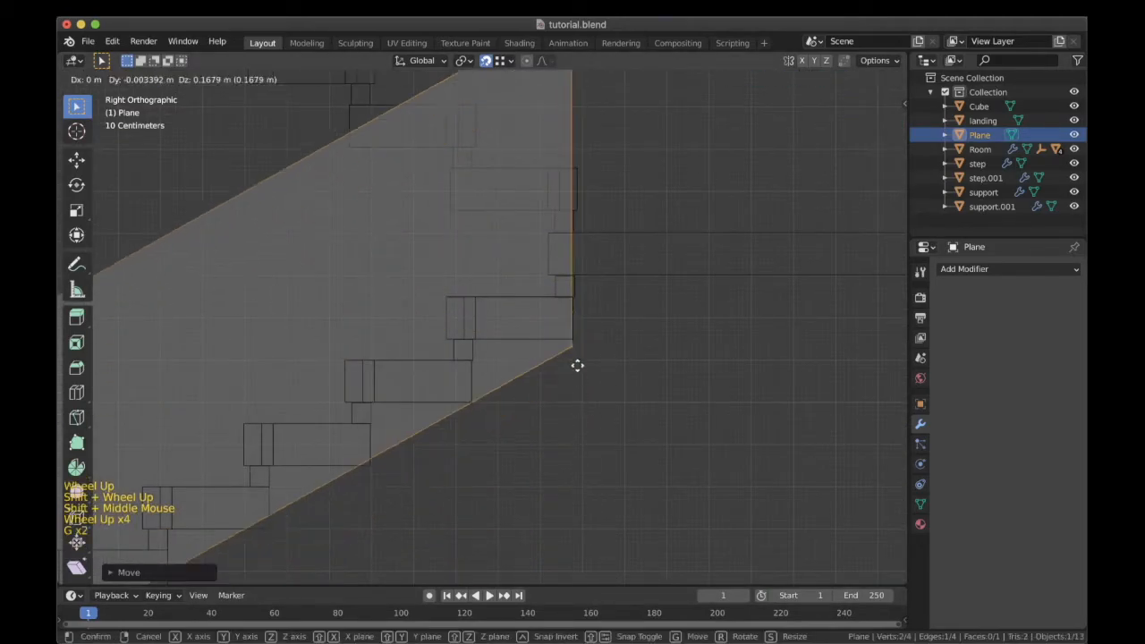
pyautogui.click(567, 289)
# Check the sloped plane's alignment with the lower flight from the side, in perspective and from above.
pyautogui.scroll(-4, 536, 355)
pyautogui.keyDown('shift'); pyautogui.moveTo(536, 355); pyautogui.dragTo(522, 376, button='middle'); pyautogui.keyUp('shift')
pyautogui.scroll(-2, 521, 377)
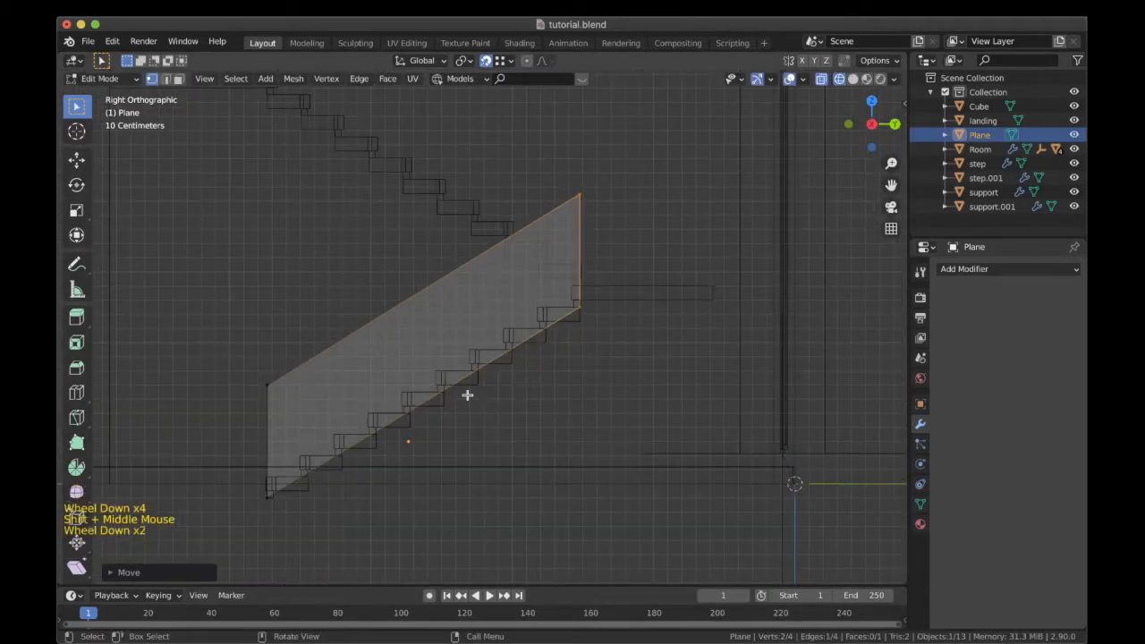
pyautogui.keyDown('shift'); pyautogui.moveTo(312, 387); pyautogui.dragTo(313, 376, button='middle'); pyautogui.keyUp('shift')
pyautogui.scroll(-2, 468, 345)
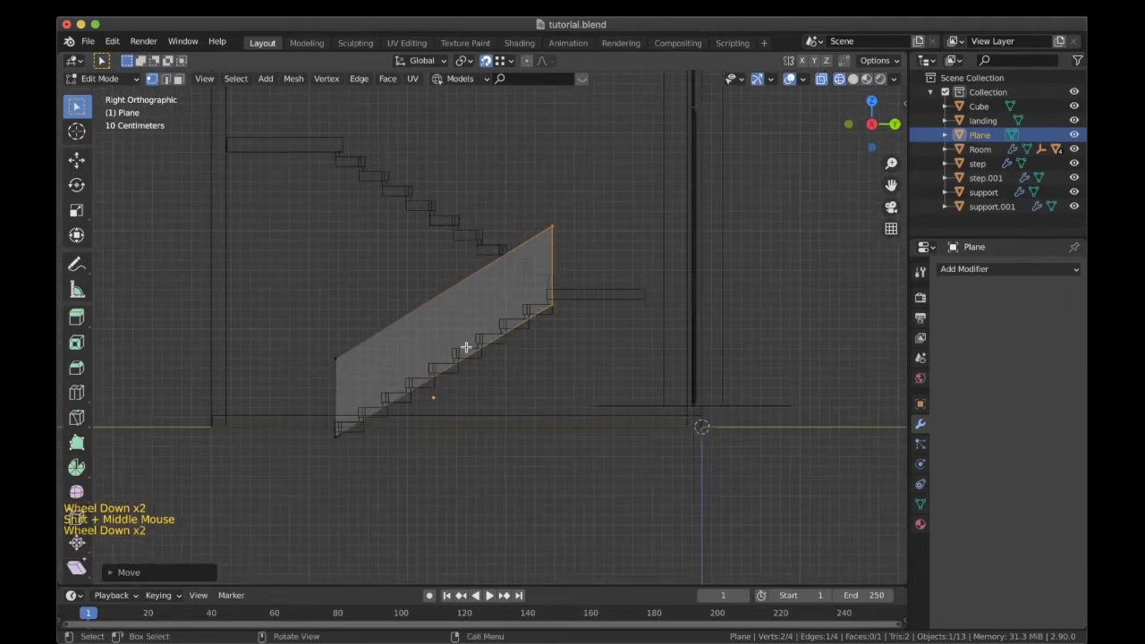
pyautogui.scroll(-2, 378, 352)
pyautogui.moveTo(423, 371); pyautogui.dragTo(463, 320, button='middle')
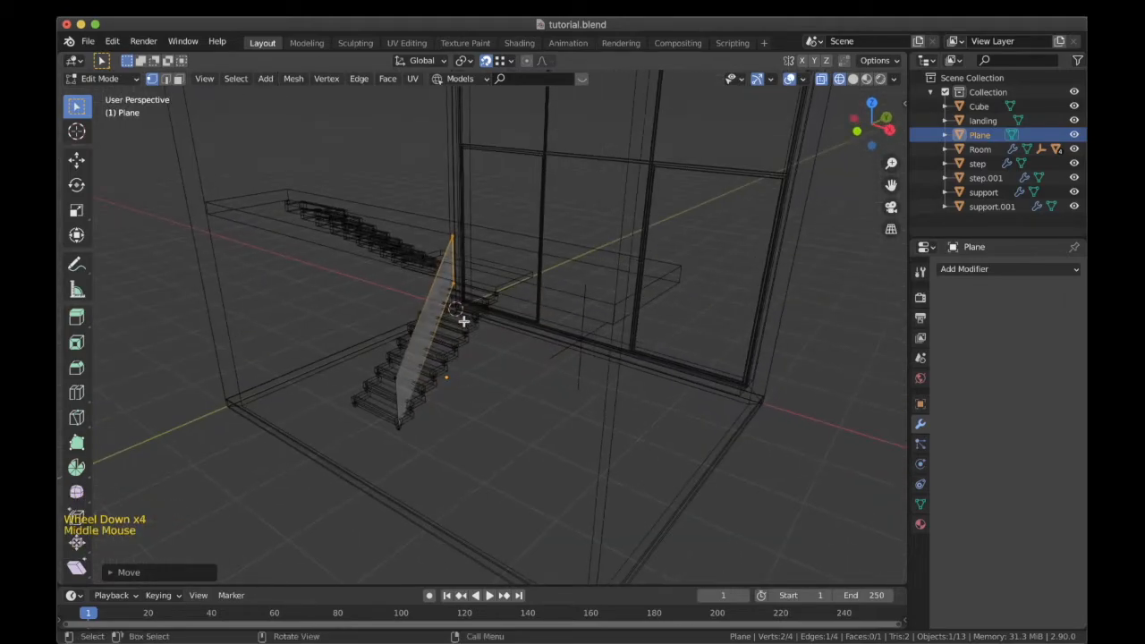
pyautogui.press('KP_7')
pyautogui.keyDown('shift'); pyautogui.moveTo(468, 227); pyautogui.dragTo(426, 335, button='middle'); pyautogui.keyUp('shift')
pyautogui.scroll(5, 435, 335)
pyautogui.scroll(-1, 445, 330)
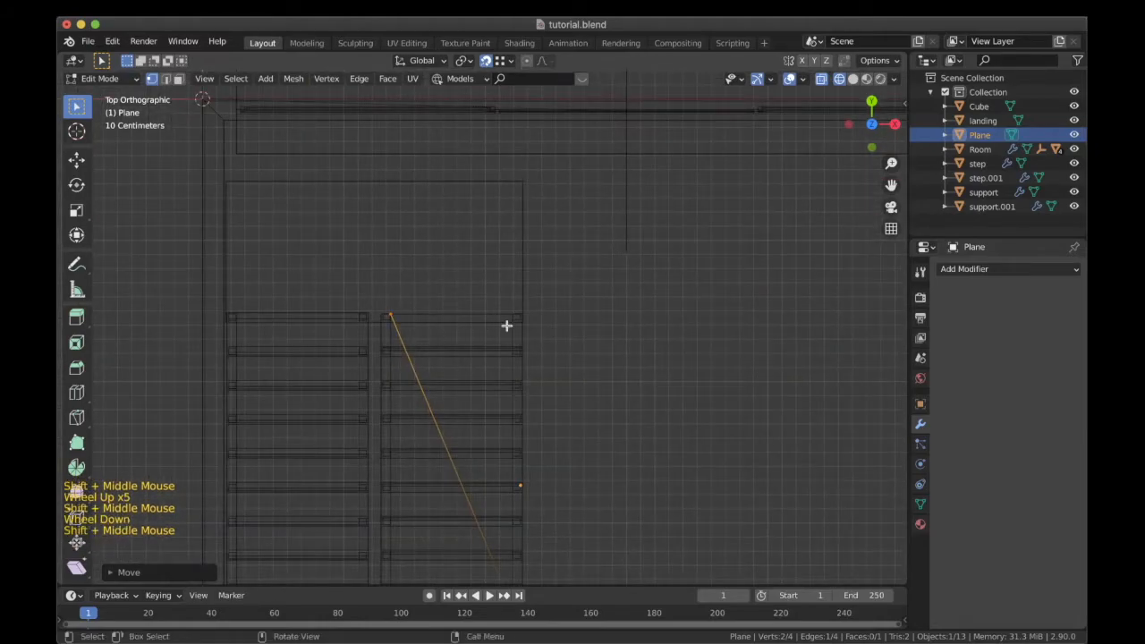
# Move the panel's raised edge along X to the open outer side of the lower flight.
pyautogui.scroll(2, 507, 325)
pyautogui.press('g')
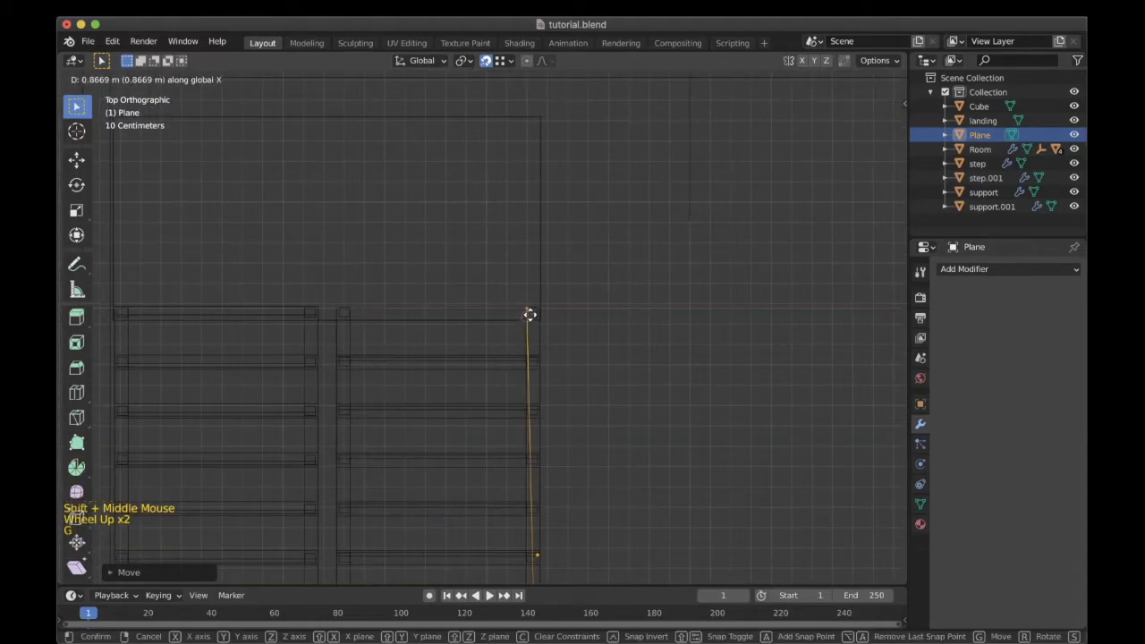
pyautogui.click(537, 308)
# Check from above that the panel follows the lower flight's outer side from the top step down to the bottom one.
pyautogui.scroll(-4, 554, 327)
pyautogui.keyDown('shift'); pyautogui.moveTo(554, 327); pyautogui.dragTo(503, 480, button='middle'); pyautogui.keyUp('shift')
pyautogui.scroll(1, 486, 438)
pyautogui.scroll(3, 487, 438)
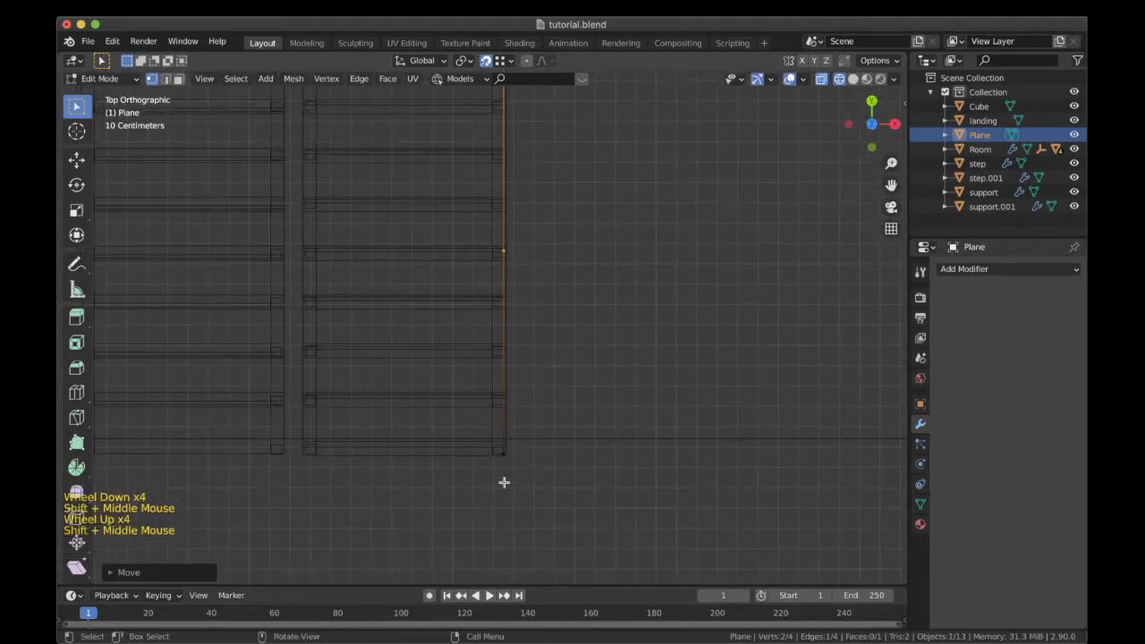
pyautogui.scroll(2, 523, 523)
pyautogui.keyDown('shift'); pyautogui.moveTo(542, 376); pyautogui.dragTo(478, 286, button='middle'); pyautogui.keyUp('shift')
pyautogui.scroll(-3, 491, 319)
pyautogui.scroll(4, 488, 273)
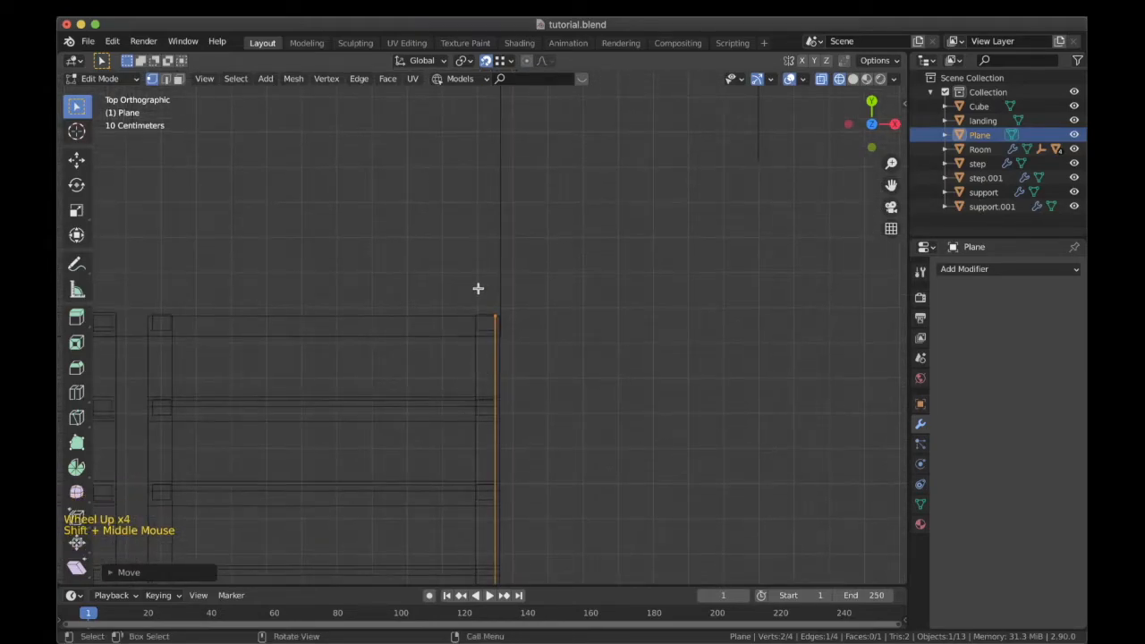
pyautogui.scroll(-2, 479, 287)
pyautogui.scroll(-1, 483, 308)
pyautogui.keyDown('shift'); pyautogui.moveTo(488, 334); pyautogui.dragTo(498, 198, button='middle'); pyautogui.keyUp('shift')
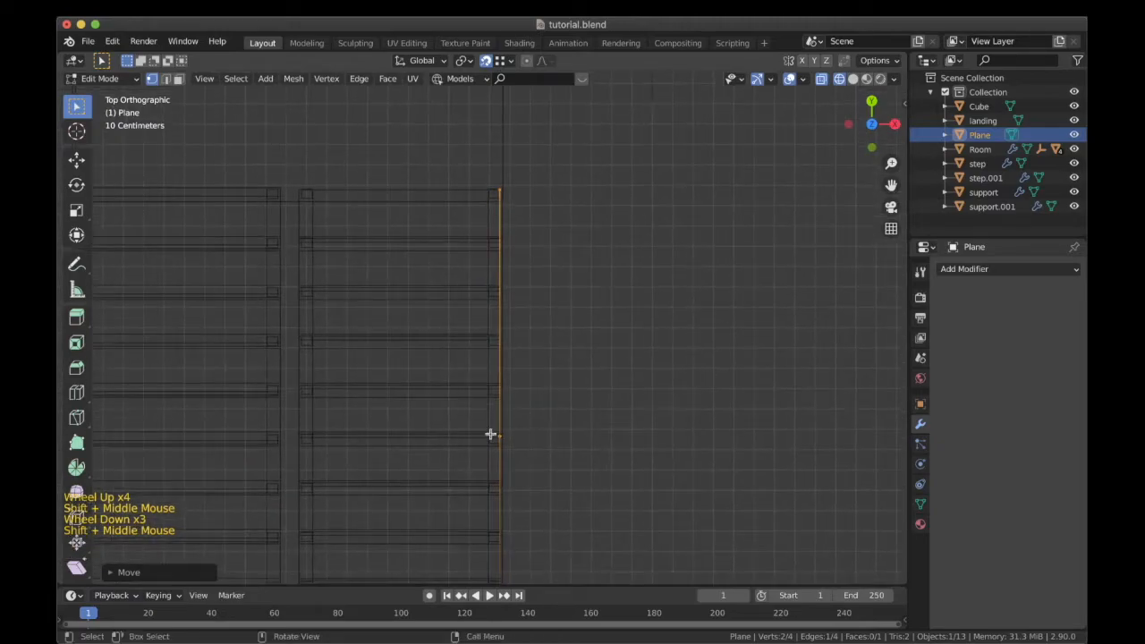
# Turn snapping off and extrude the panel's upper end edge about 0.95 m along Y to the landing's far edge.
pyautogui.press('KP_3')
pyautogui.press('Tab')
pyautogui.scroll(-2, 397, 383)
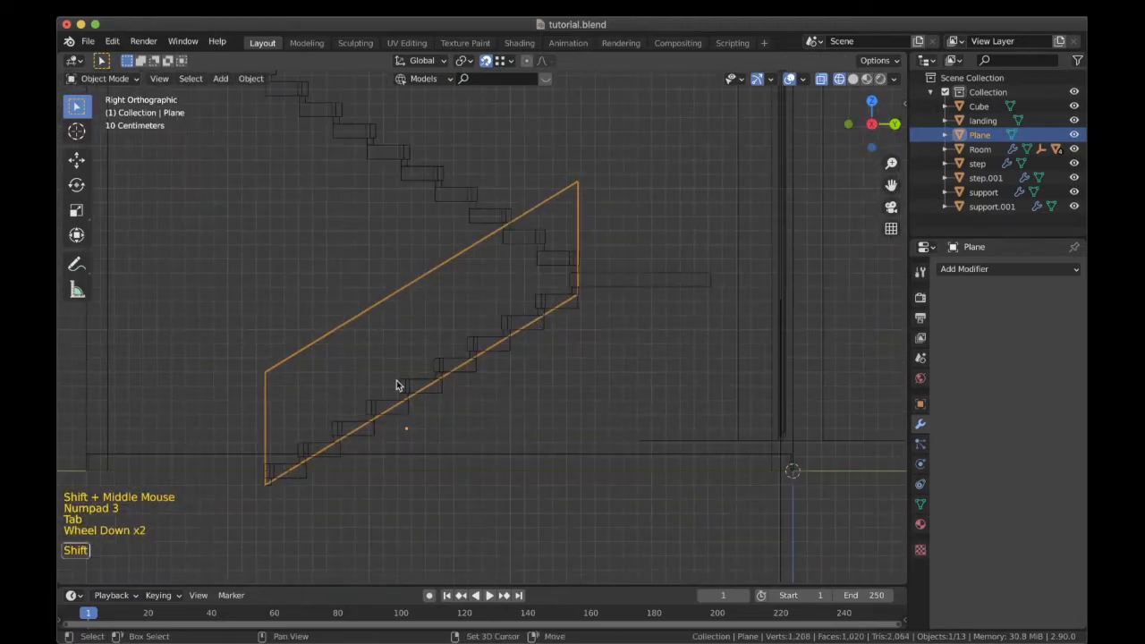
pyautogui.keyDown('shift'); pyautogui.moveTo(396, 383); pyautogui.dragTo(506, 363, button='middle'); pyautogui.keyUp('shift')
pyautogui.press('Tab')
pyautogui.click(511, 269)
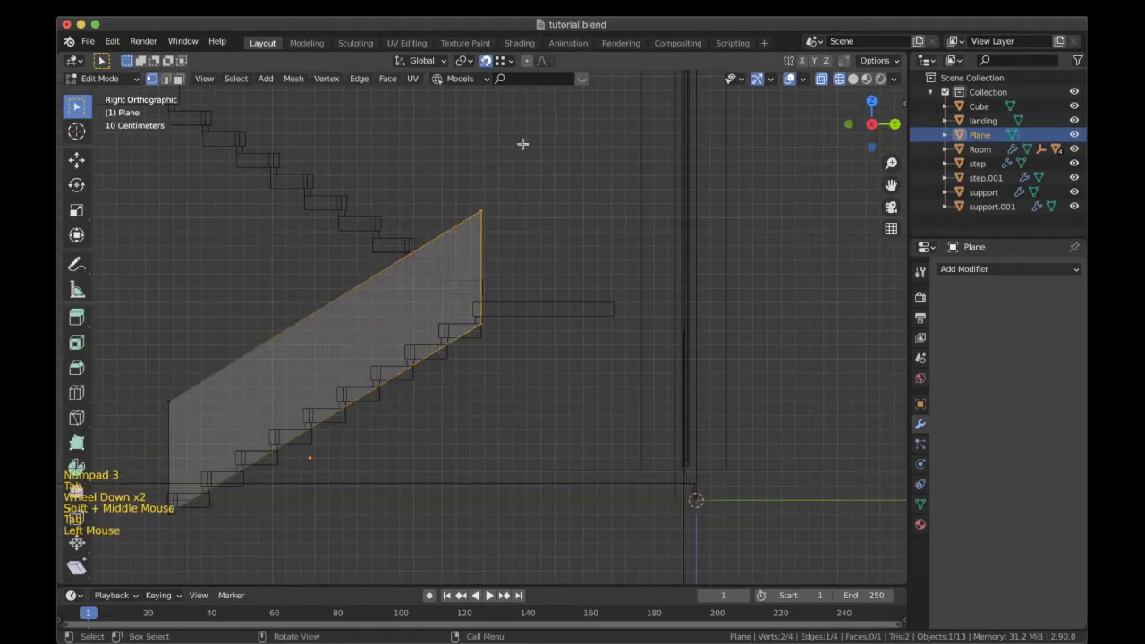
pyautogui.click(485, 61)
pyautogui.keyDown('shift'); pyautogui.moveTo(517, 242); pyautogui.dragTo(468, 258, button='middle'); pyautogui.keyUp('shift')
pyautogui.press('e')
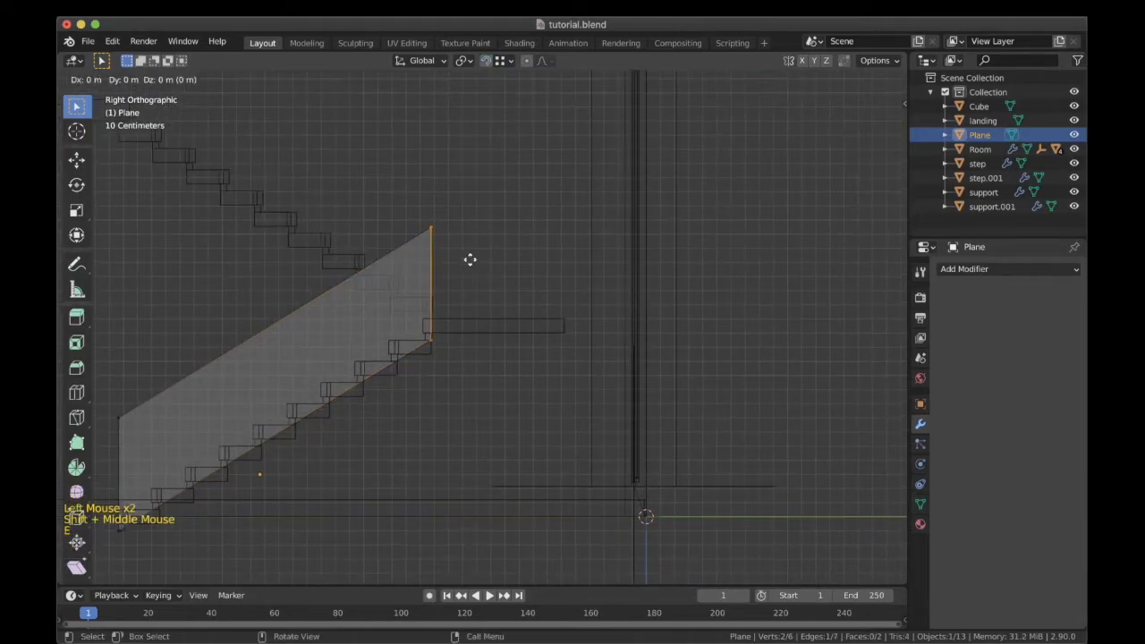
pyautogui.press('y')
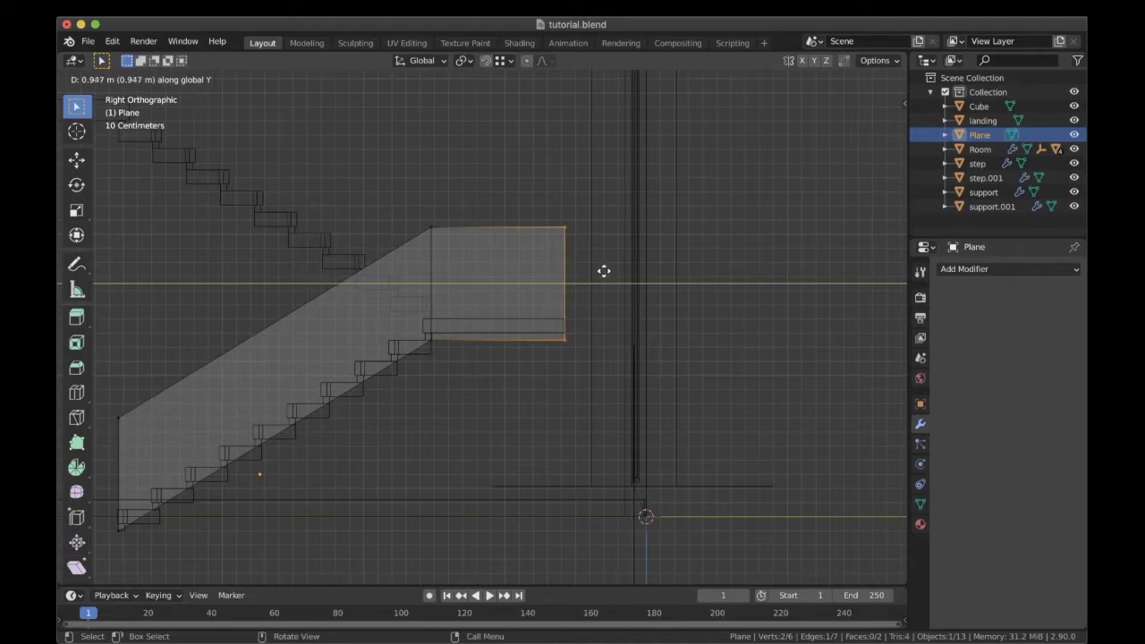
pyautogui.click(603, 270)
# Extrude the panel's end edge about 2.07 m along negative X across the landing's back side.
pyautogui.press('KP_7')
pyautogui.keyDown('shift'); pyautogui.moveTo(536, 269); pyautogui.dragTo(623, 296, button='middle'); pyautogui.keyUp('shift')
pyautogui.press('e')
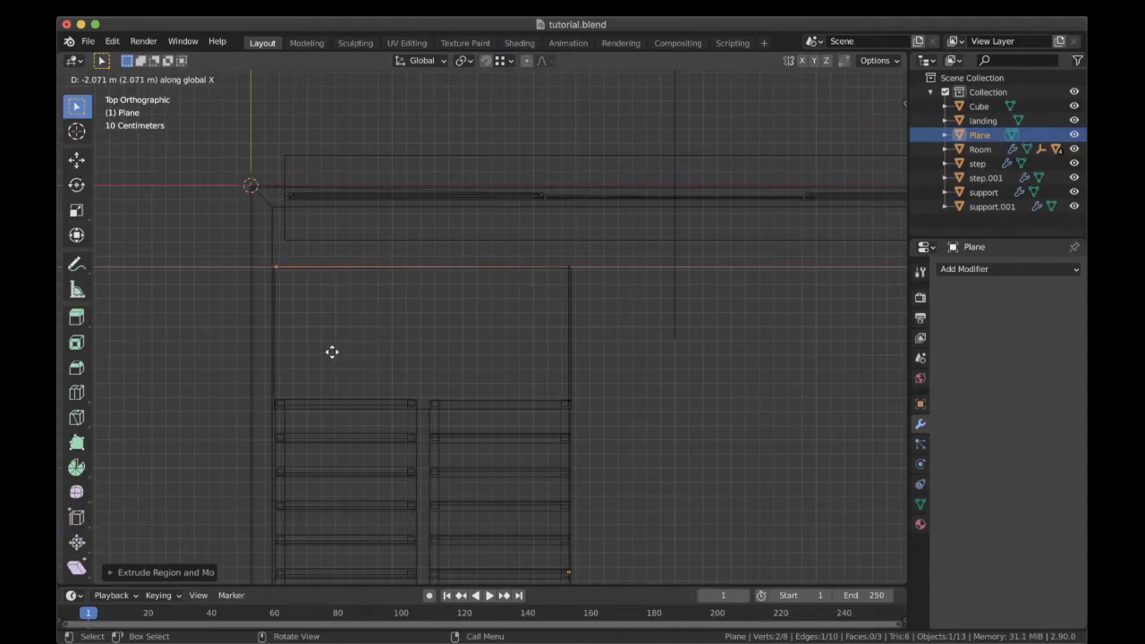
pyautogui.click(330, 352)
# Turn vertex snapping back on and show the staircase in the left orthographic view.
pyautogui.press('KP_3')
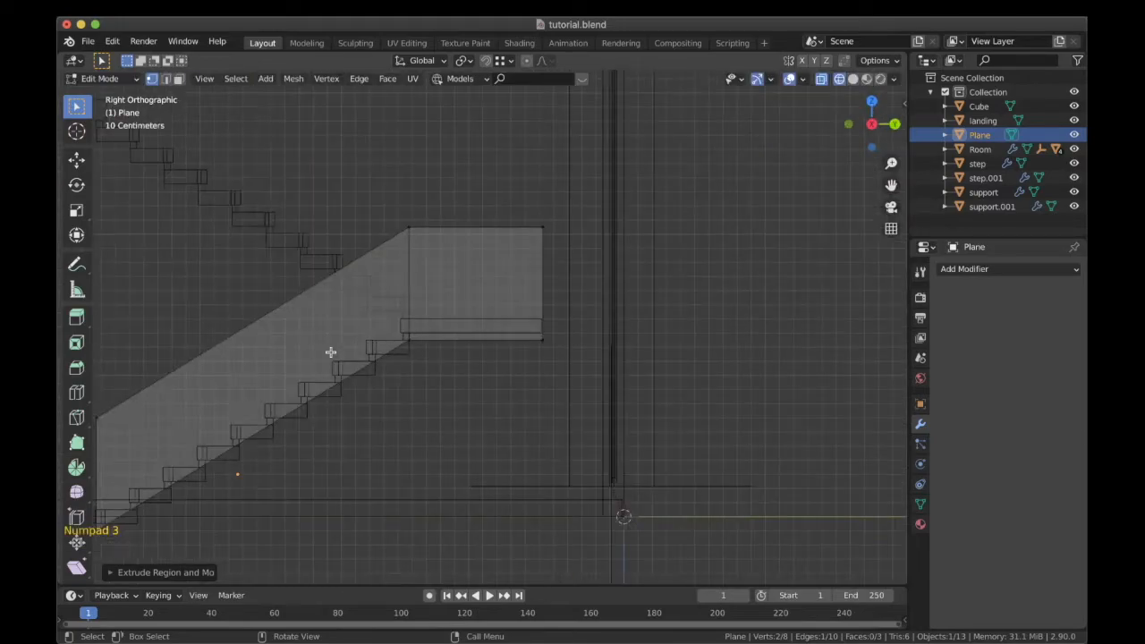
pyautogui.keyDown('shift'); pyautogui.moveTo(331, 351); pyautogui.dragTo(486, 342, button='middle'); pyautogui.keyUp('shift')
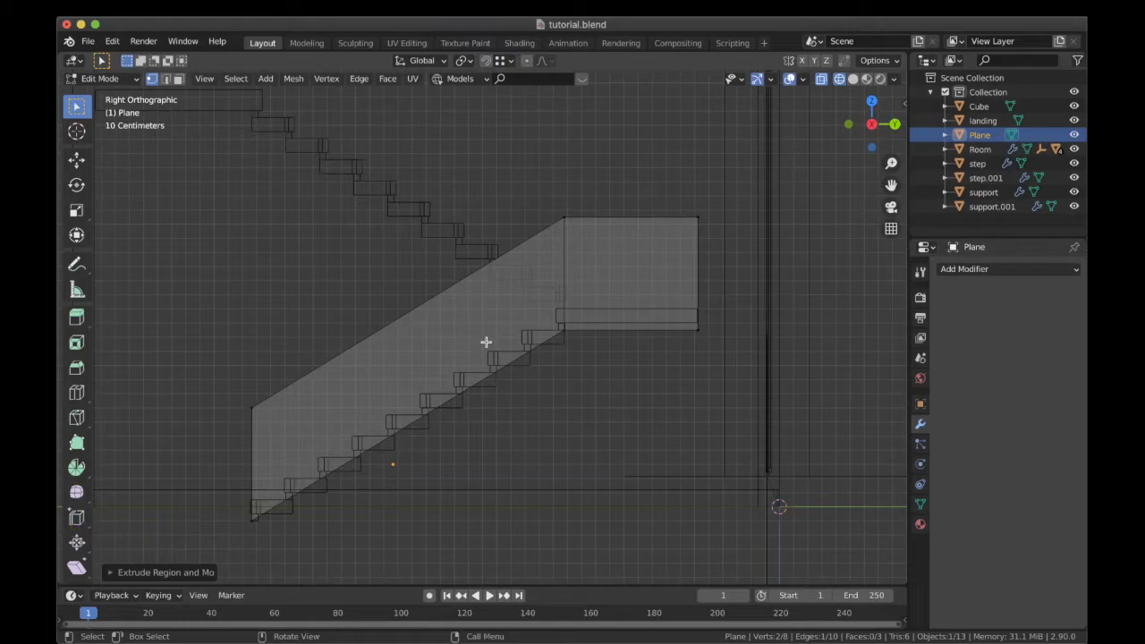
pyautogui.press('ctrl+KP_3')
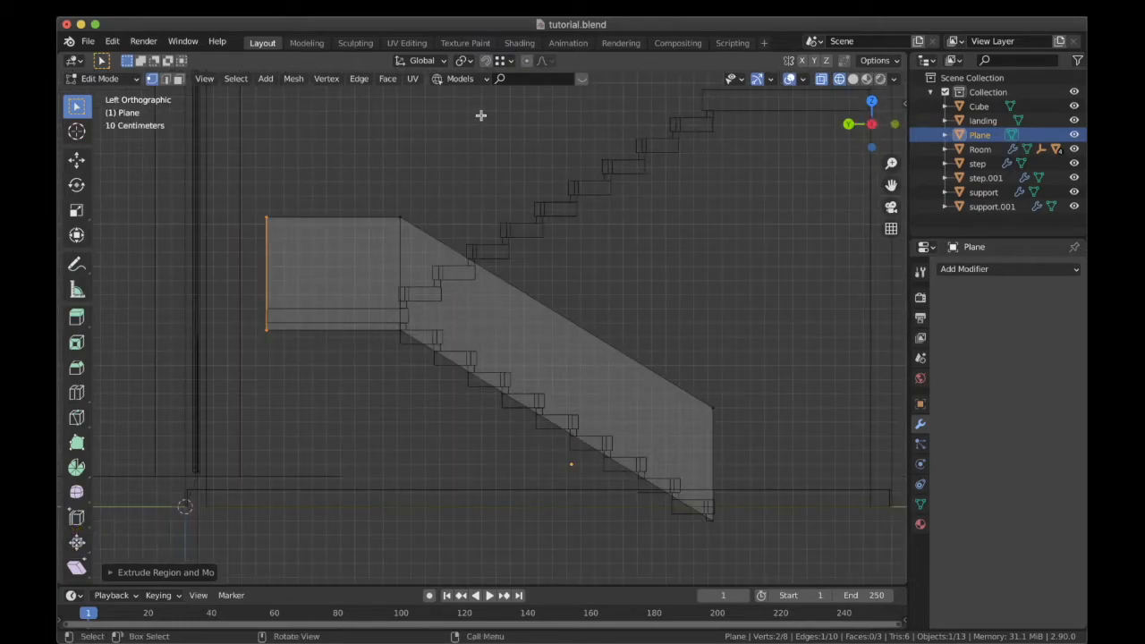
pyautogui.scroll(2, 395, 317)
pyautogui.keyDown('shift'); pyautogui.moveTo(417, 324); pyautogui.dragTo(378, 296, button='middle'); pyautogui.keyUp('shift')
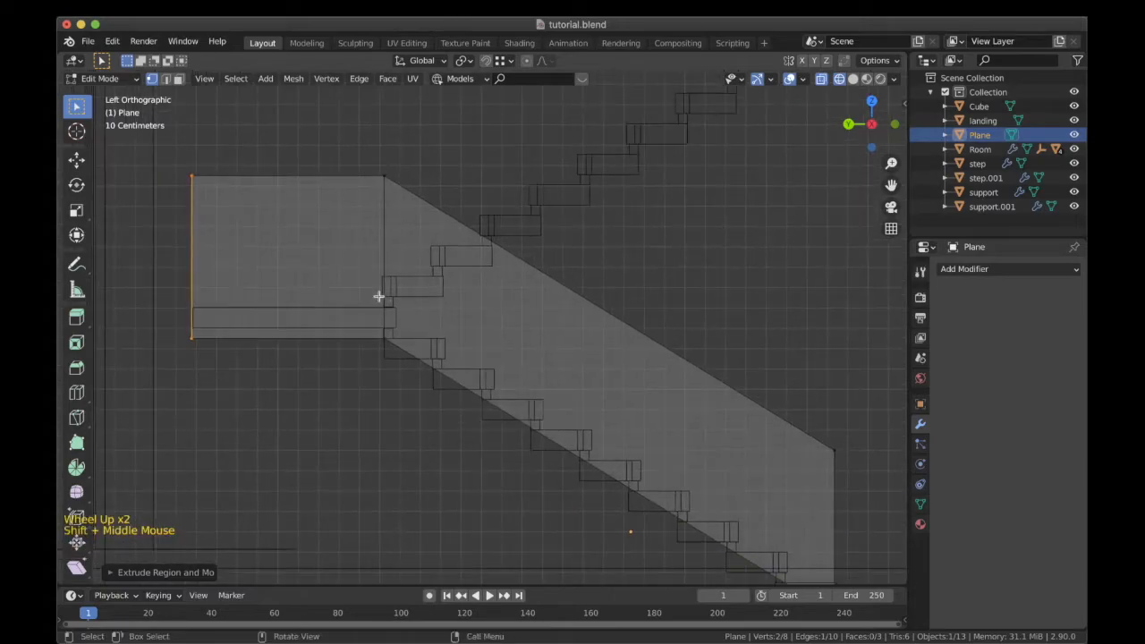
pyautogui.click(501, 60)
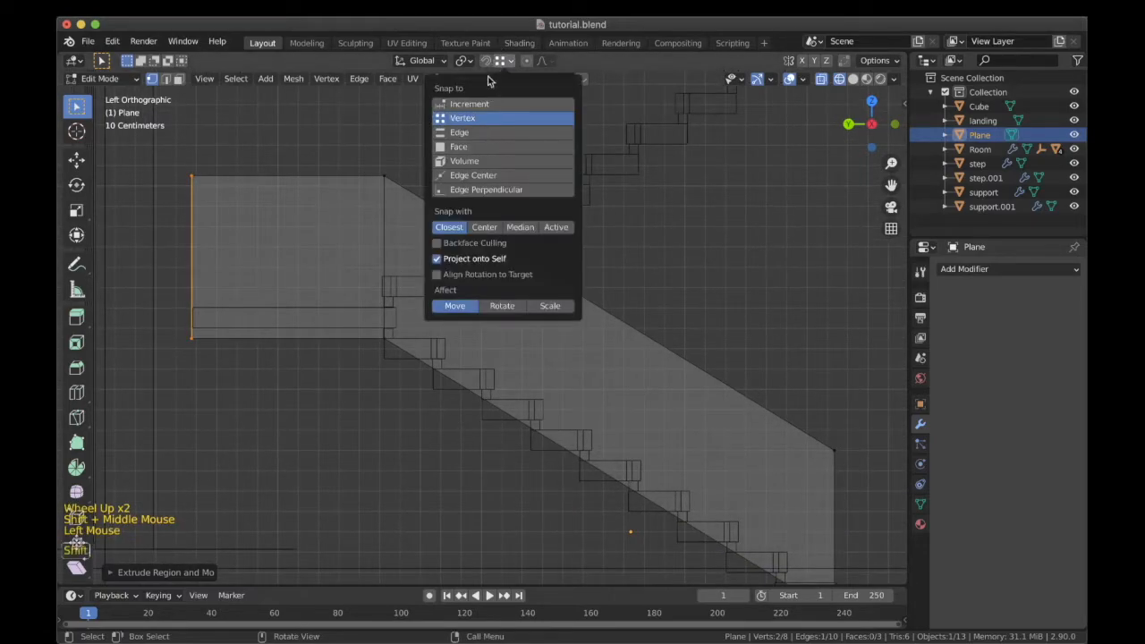
pyautogui.click(486, 60)
pyautogui.keyDown('shift'); pyautogui.moveTo(466, 191); pyautogui.dragTo(504, 278, button='middle'); pyautogui.keyUp('shift')
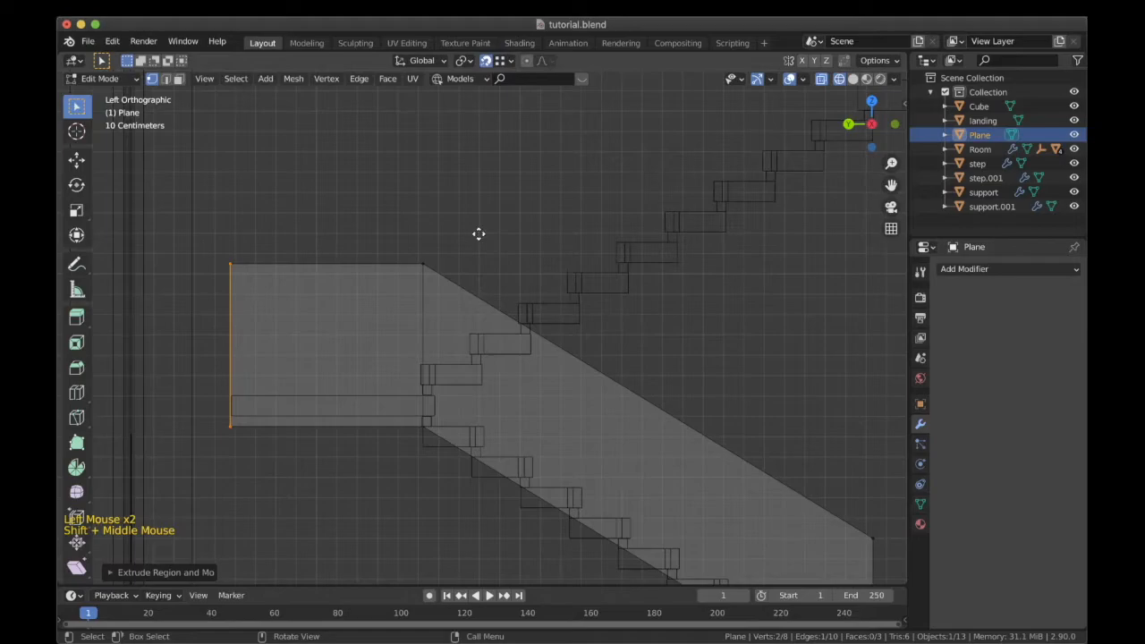
# Try to move the panel's end edge along Y to the landing's front without extruding, and undo the move.
pyautogui.press('g')
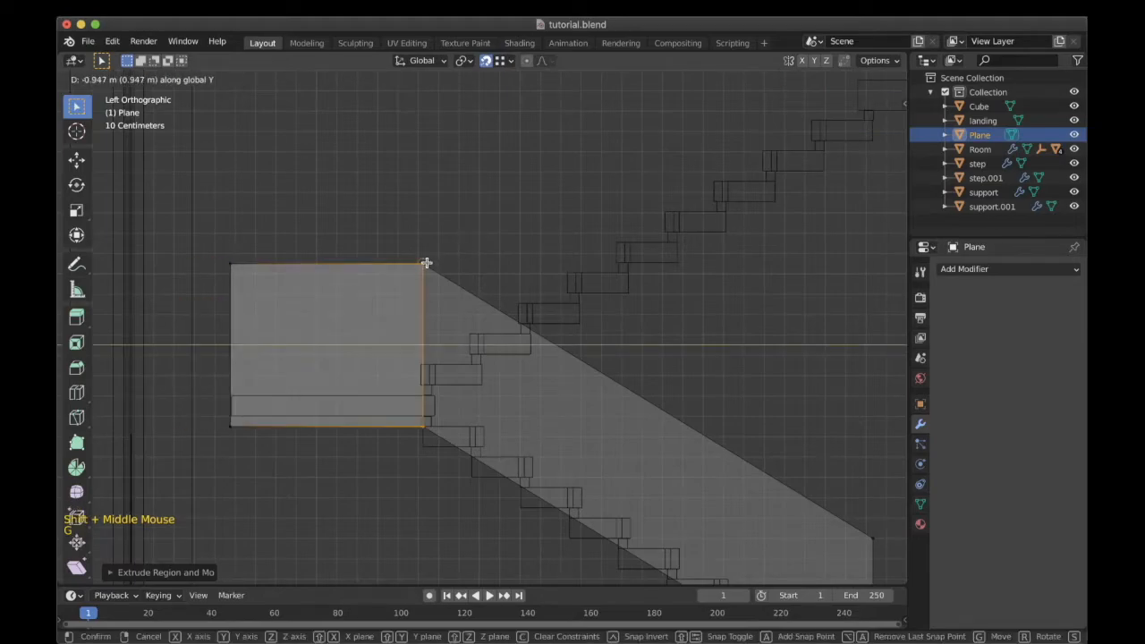
pyautogui.click(424, 260)
pyautogui.scroll(-2, 509, 276)
pyautogui.moveTo(509, 277); pyautogui.dragTo(489, 334, button='middle')
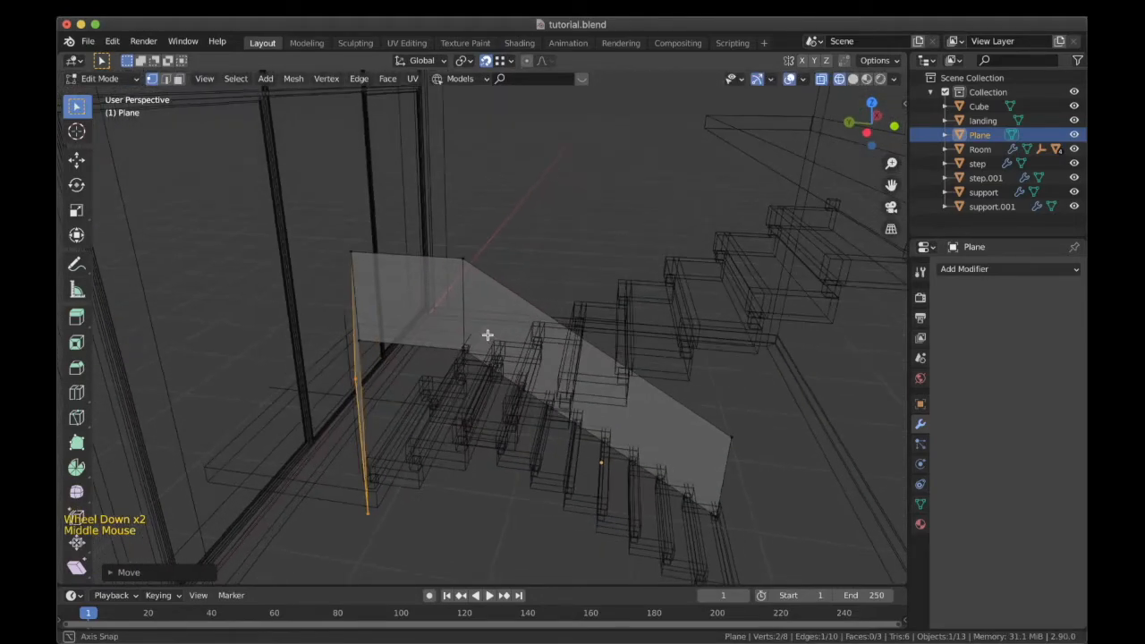
pyautogui.press('super+z')
# Extrude the panel's end edge along Y over the landing's wall side, snapping it level with the start of the upper flight.
pyautogui.press('e')
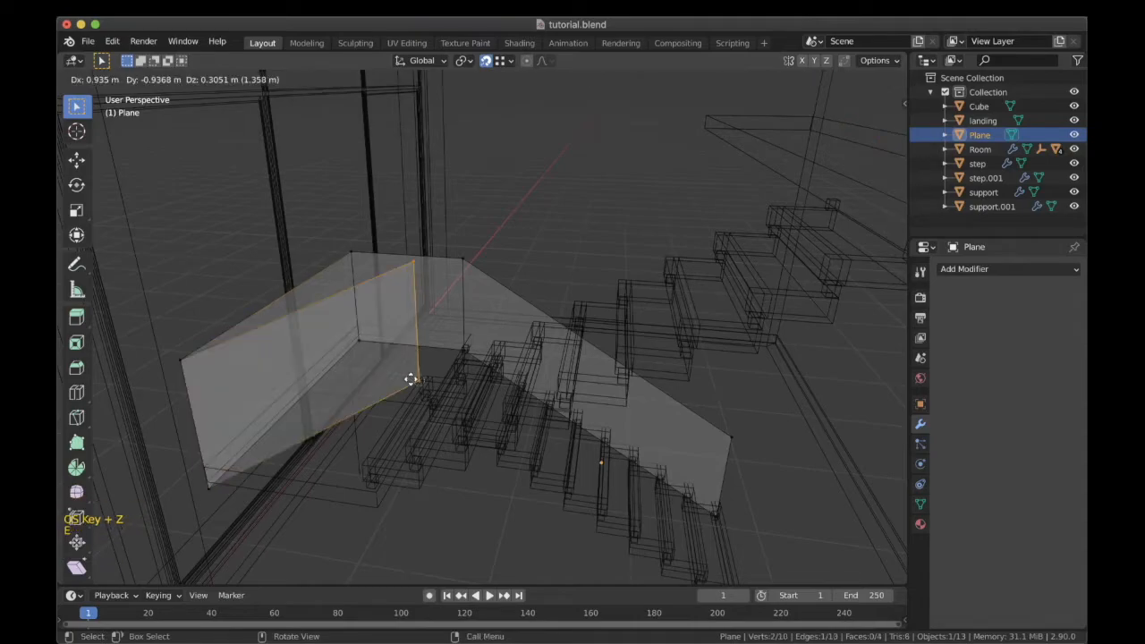
pyautogui.press('Escape')
pyautogui.press('g')
pyautogui.press('g')
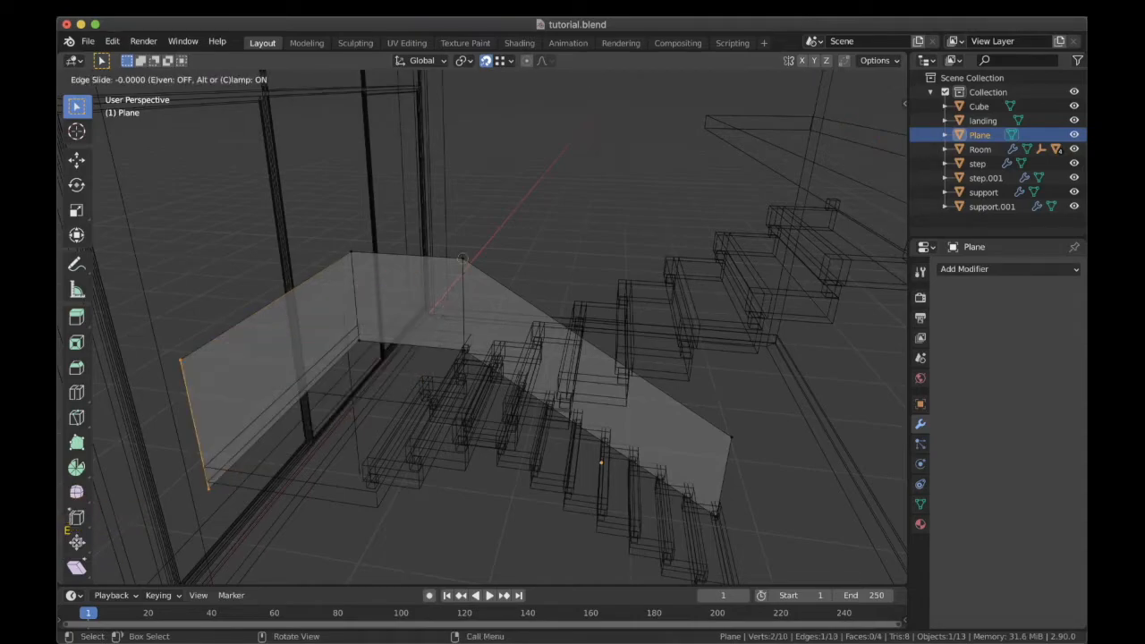
pyautogui.press('Escape')
pyautogui.press('g')
pyautogui.press('y')
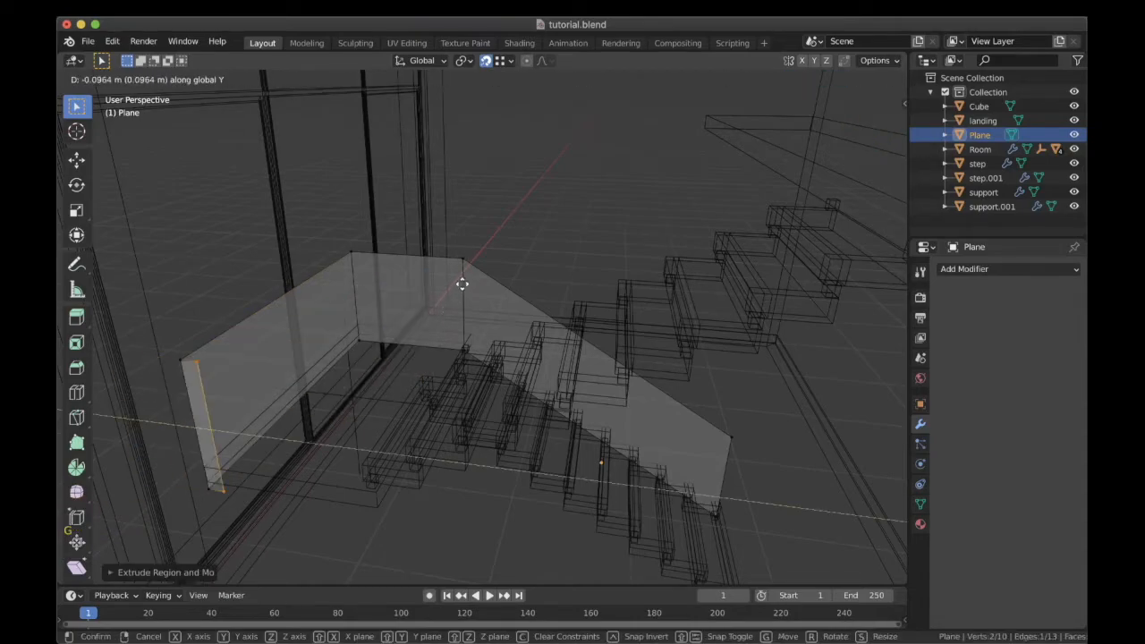
pyautogui.click(465, 370)
pyautogui.scroll(-2, 465, 386)
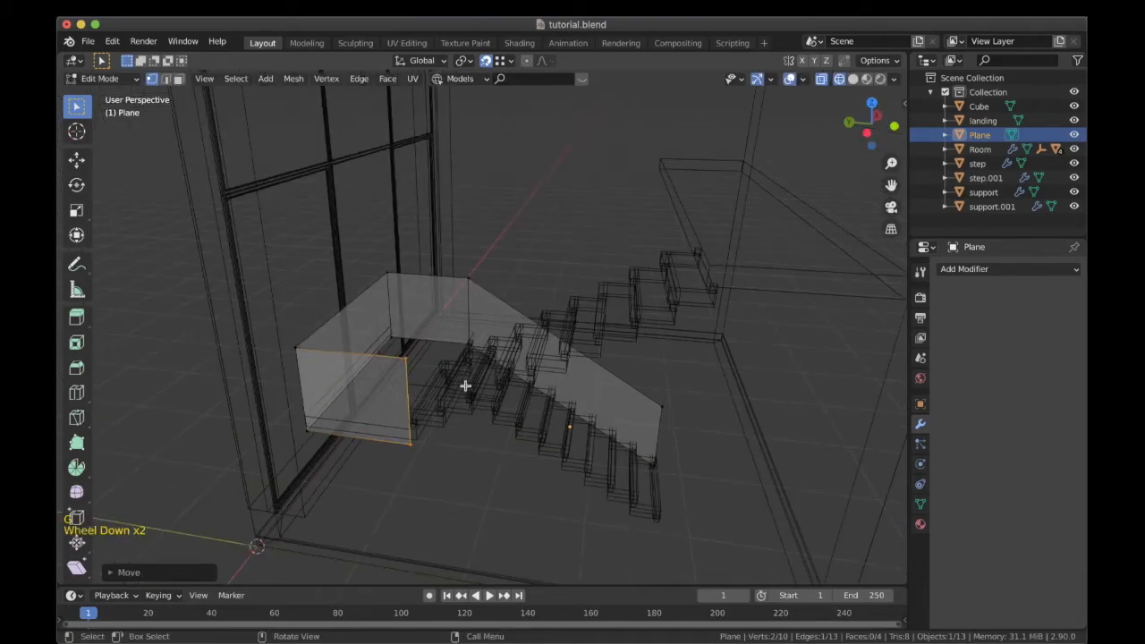
# Extrude the panel's end edge up along the upper flight, snapping it in line with the back of the top step.
pyautogui.press('ctrl+KP_3')
pyautogui.keyDown('shift'); pyautogui.moveTo(478, 376); pyautogui.dragTo(397, 295, button='middle'); pyautogui.keyUp('shift')
pyautogui.keyDown('shift'); pyautogui.scroll(1, 457, 373); pyautogui.keyUp('shift')
pyautogui.scroll(2, 458, 368)
pyautogui.keyDown('shift'); pyautogui.moveTo(559, 314); pyautogui.dragTo(529, 453, button='middle'); pyautogui.keyUp('shift')
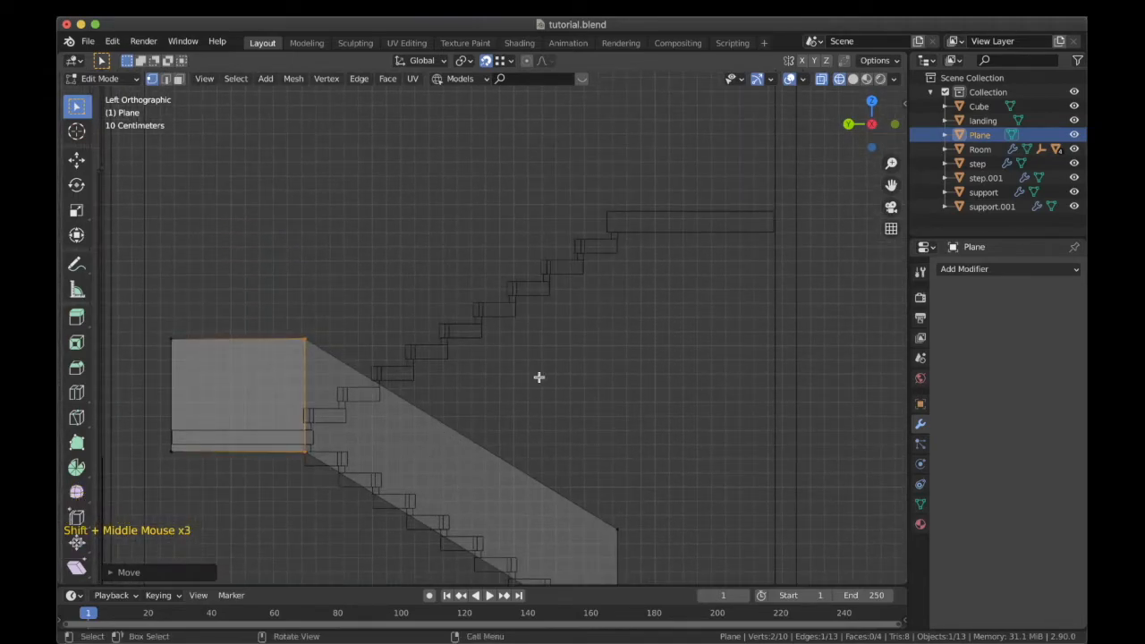
pyautogui.press('e')
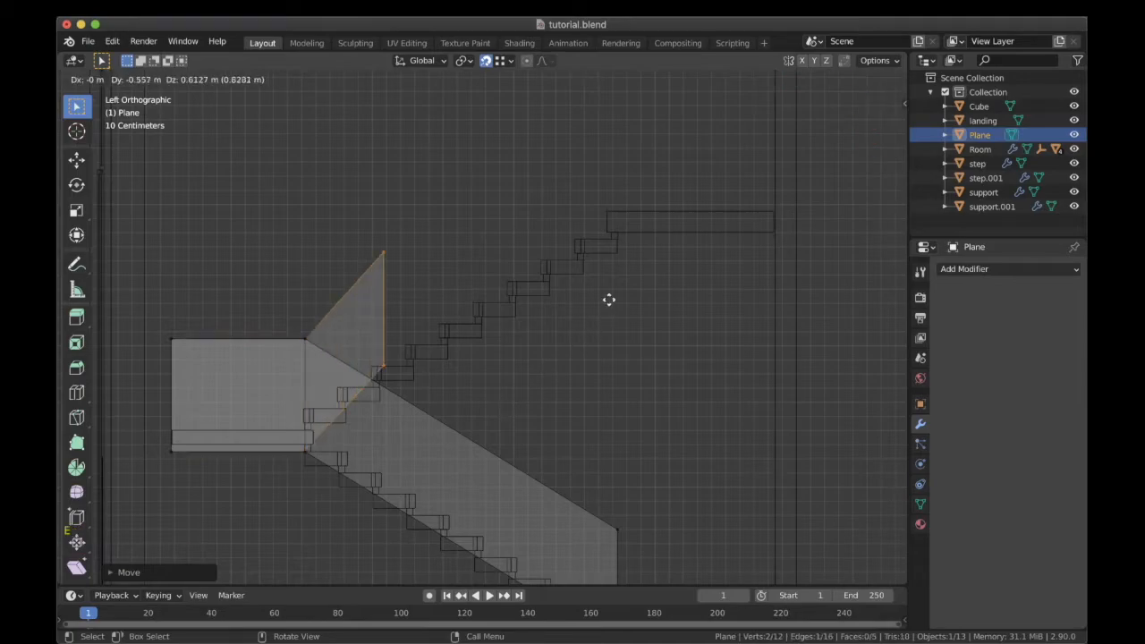
pyautogui.click(625, 240)
# Move the extruded edge along Z, snapping its lower vertex to the upper back corner of the upper flight's top step.
pyautogui.press('g')
pyautogui.press('z')
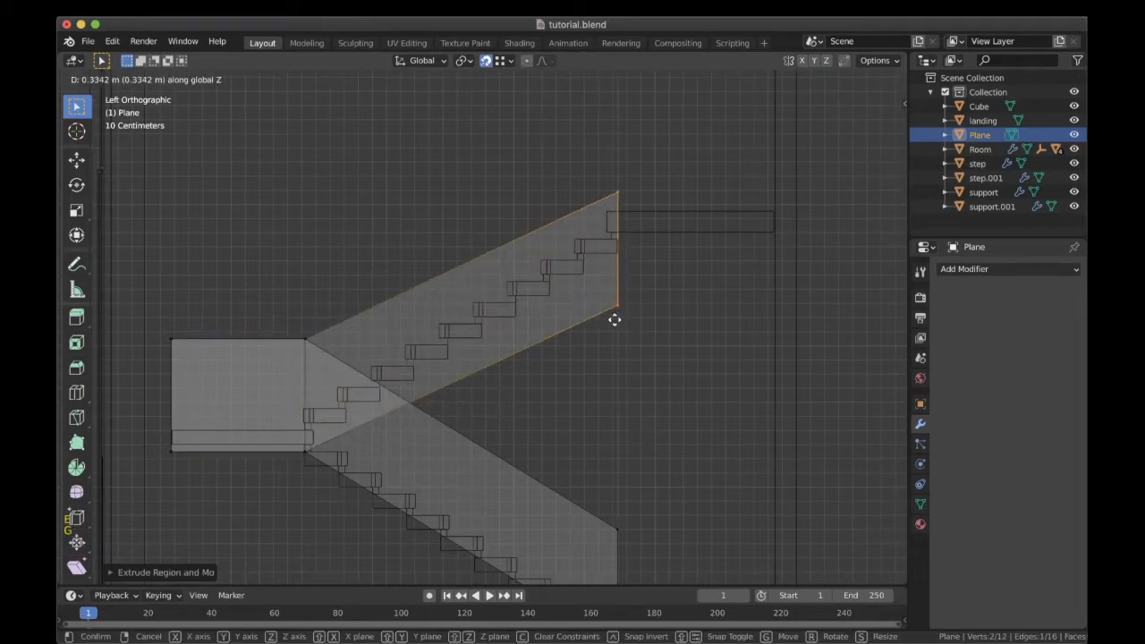
pyautogui.click(616, 255)
pyautogui.scroll(1, 555, 345)
pyautogui.keyDown('shift'); pyautogui.moveTo(554, 345); pyautogui.dragTo(537, 462, button='middle'); pyautogui.keyUp('shift')
pyautogui.scroll(5, 537, 462)
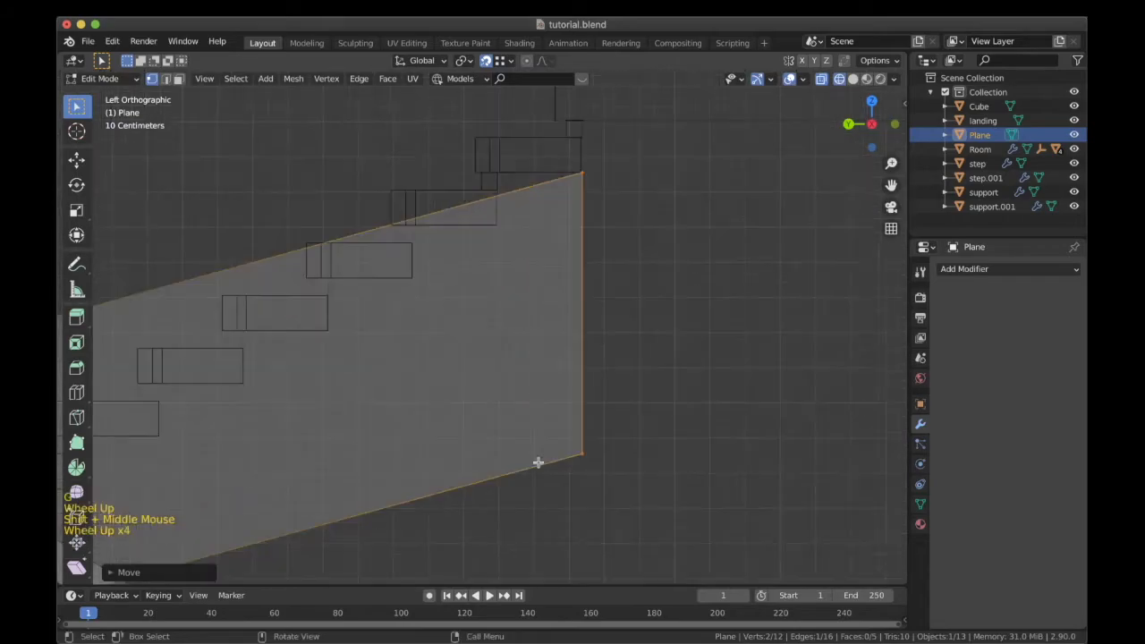
pyautogui.press('g')
pyautogui.press('z')
pyautogui.click(585, 248)
pyautogui.keyDown('shift'); pyautogui.moveTo(601, 320); pyautogui.dragTo(564, 459, button='middle'); pyautogui.keyUp('shift')
pyautogui.press('g')
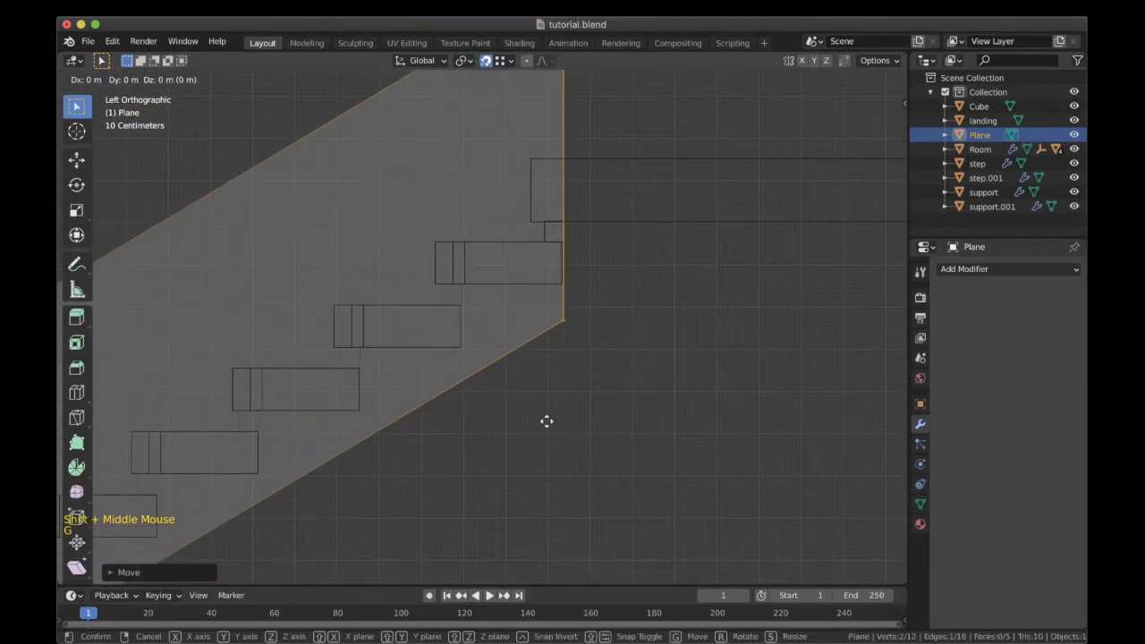
pyautogui.press('z')
pyautogui.click(563, 243)
pyautogui.scroll(-10, 567, 294)
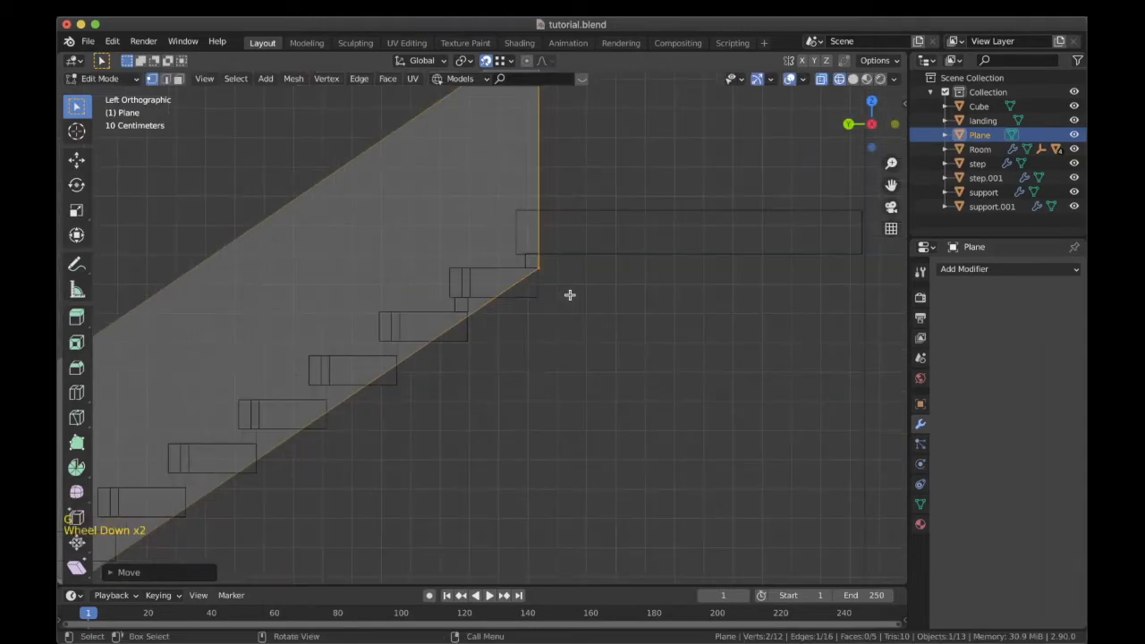
# Return to Object Mode and show the whole railing panel in solid shading.
pyautogui.moveTo(542, 345); pyautogui.dragTo(513, 413, button='middle')
pyautogui.press('Tab')
pyautogui.press('z')
pyautogui.click(599, 423)
pyautogui.keyDown('shift'); pyautogui.moveTo(599, 423); pyautogui.dragTo(537, 375, button='middle'); pyautogui.keyUp('shift')
pyautogui.scroll(3, 536, 376)
pyautogui.moveTo(536, 375)
pyautogui.keyDown('shift'); pyautogui.mouseDown(button='middle')
pyautogui.moveTo(455, 333)
pyautogui.moveTo(523, 288)
pyautogui.mouseUp(button='middle'); pyautogui.keyUp('shift')
pyautogui.scroll(3, 457, 344)
# Add a Solidify modifier to the railing plane and view the thickened panel around the stairs.
pyautogui.click(524, 288)
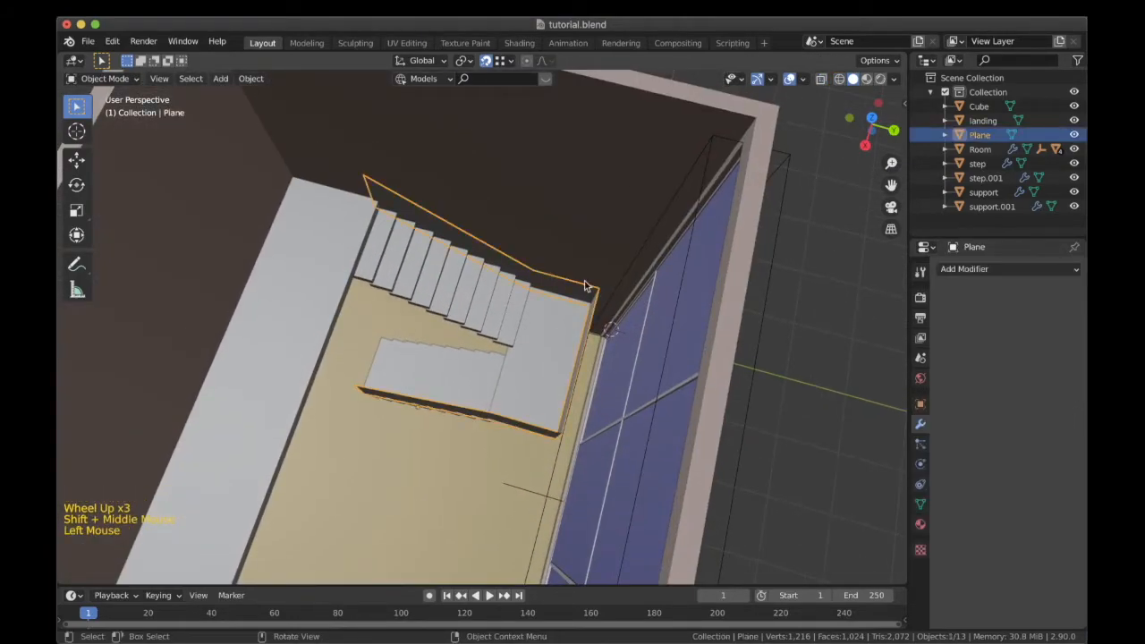
pyautogui.click(973, 269)
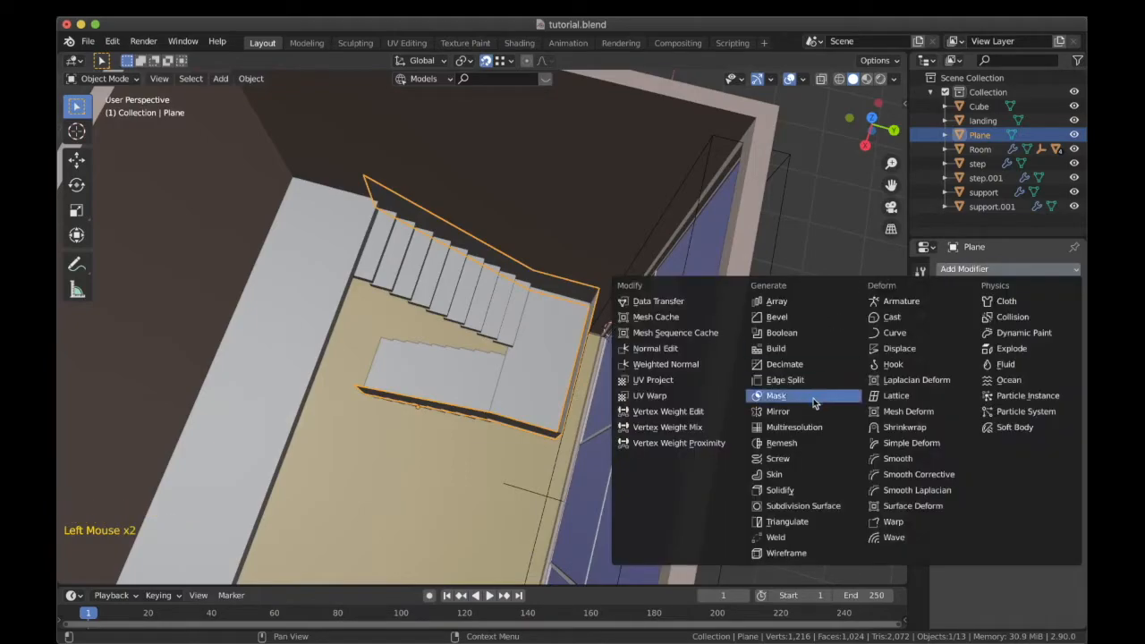
pyautogui.click(809, 486)
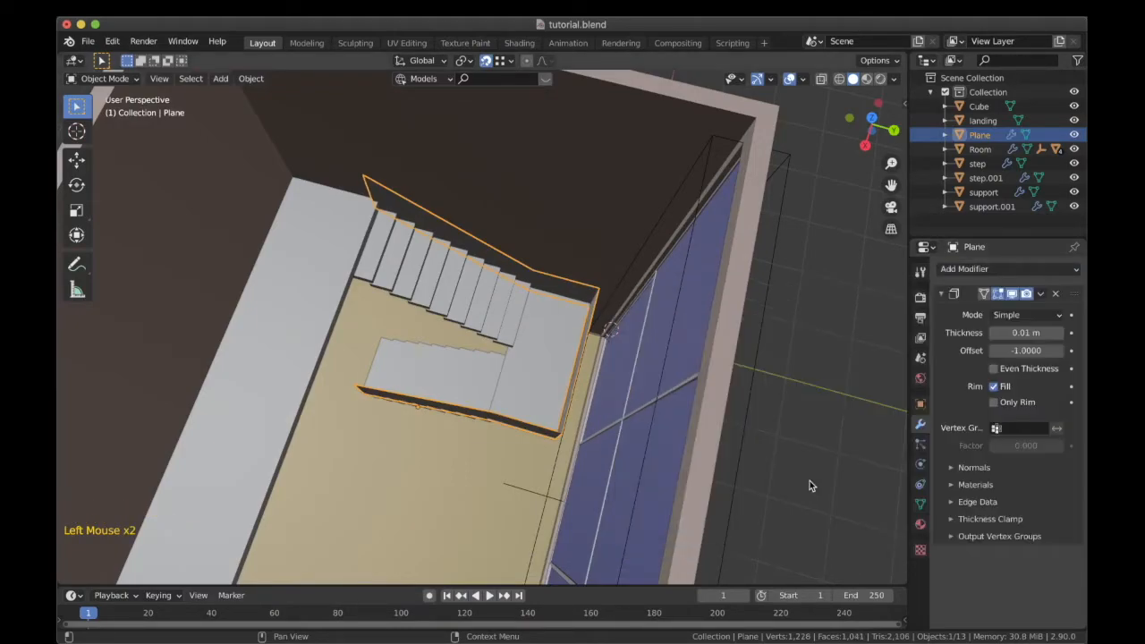
pyautogui.moveTo(541, 380); pyautogui.dragTo(626, 358, button='middle')
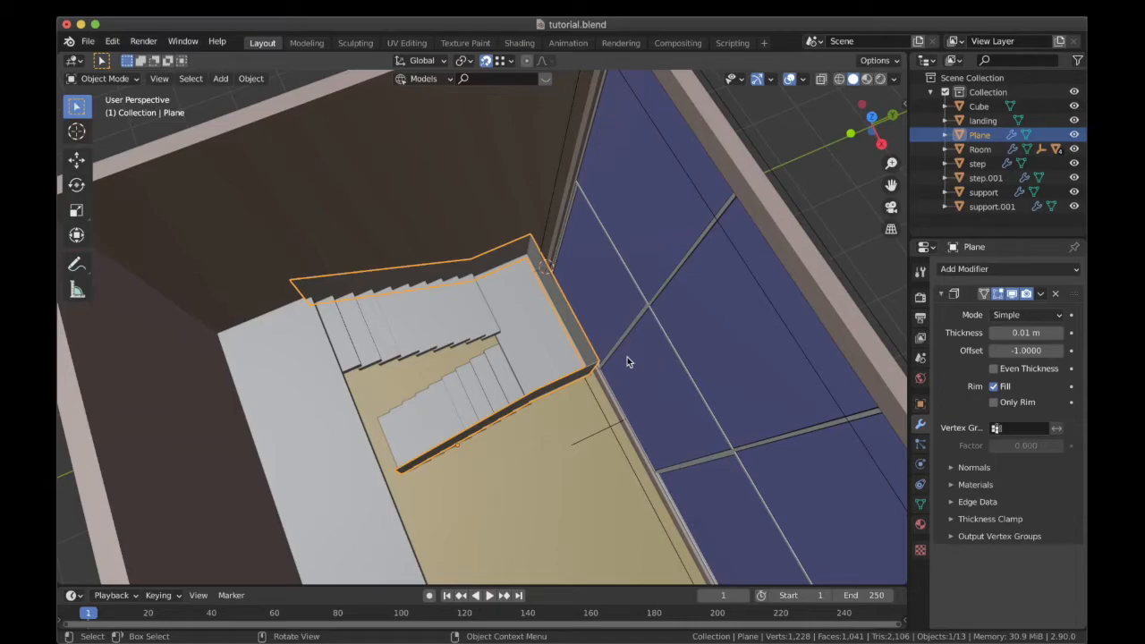
# Inspect the railing panel in wireframe from the top and set its Solidify thickness to 0.02 m.
pyautogui.click(1040, 294)
pyautogui.scroll(-3, 417, 316)
pyautogui.press('KP_7')
pyautogui.keyDown('shift'); pyautogui.moveTo(566, 318); pyautogui.dragTo(485, 274, button='middle'); pyautogui.keyUp('shift')
pyautogui.keyDown('shift'); pyautogui.scroll(1, 486, 274); pyautogui.keyUp('shift')
pyautogui.scroll(10, 485, 274)
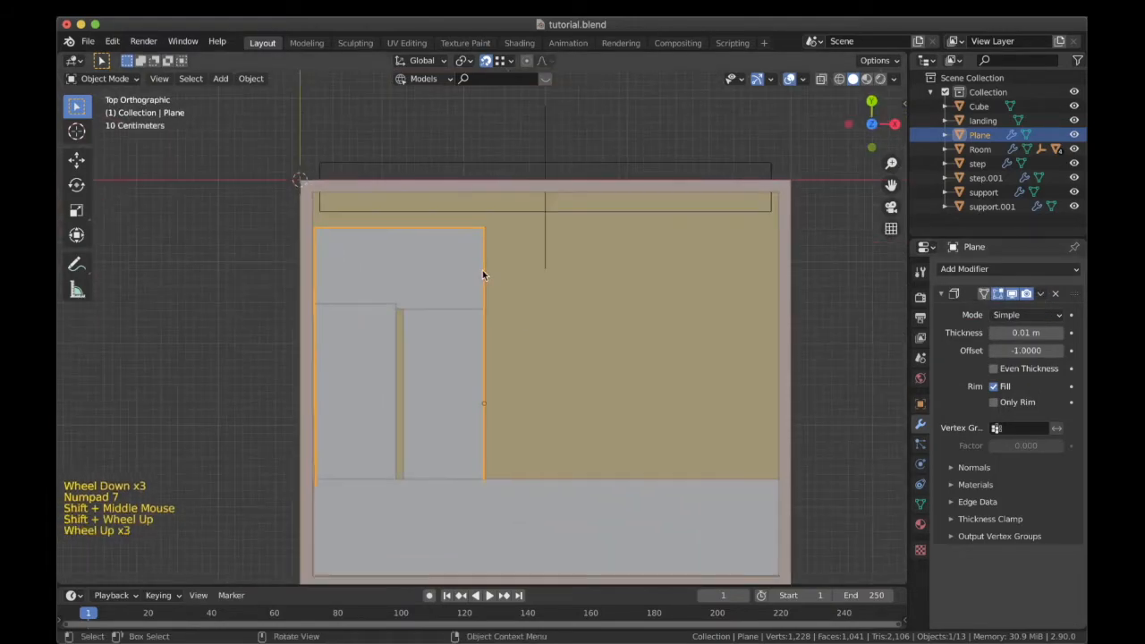
pyautogui.press('z')
pyautogui.click(378, 252)
pyautogui.scroll(3, 504, 280)
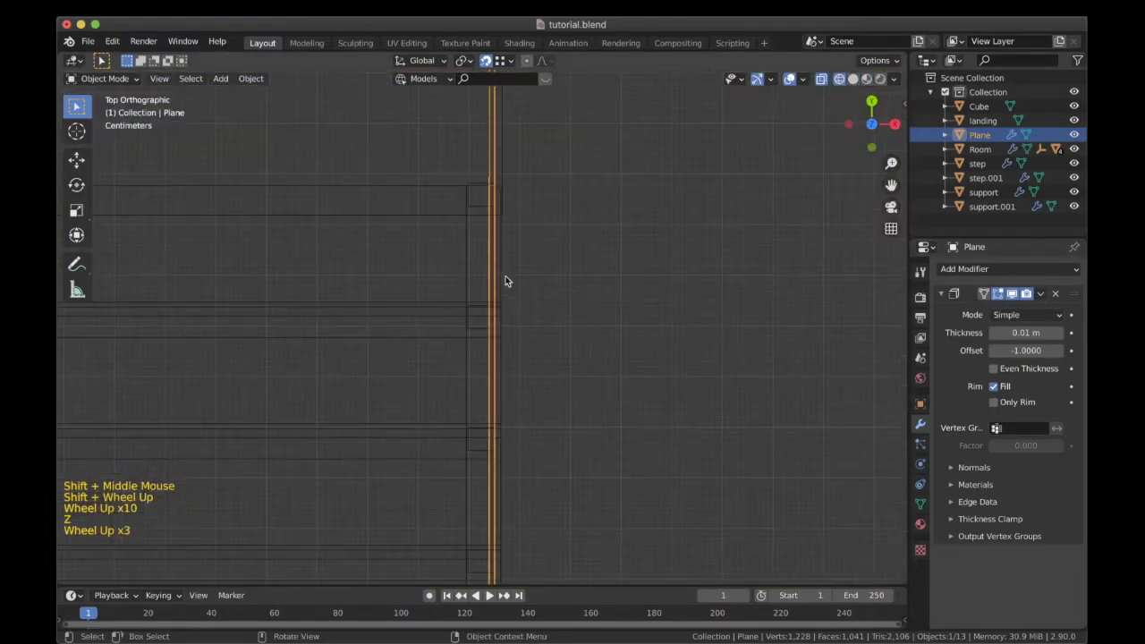
pyautogui.keyDown('shift'); pyautogui.moveTo(501, 291); pyautogui.dragTo(573, 328, button='middle'); pyautogui.keyUp('shift')
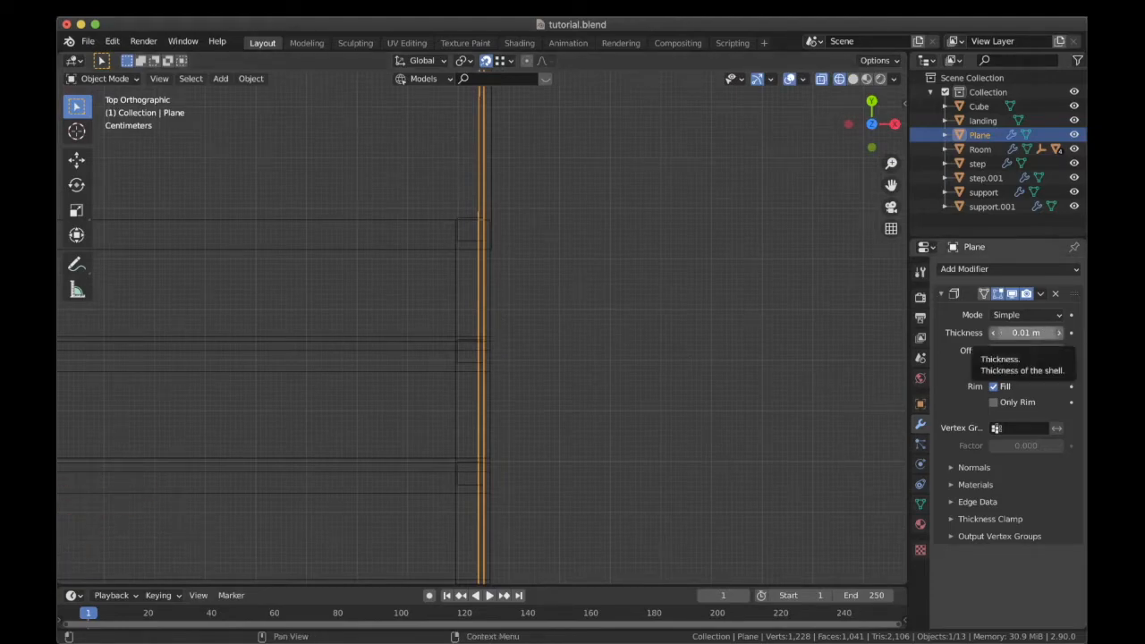
pyautogui.click(1009, 333)
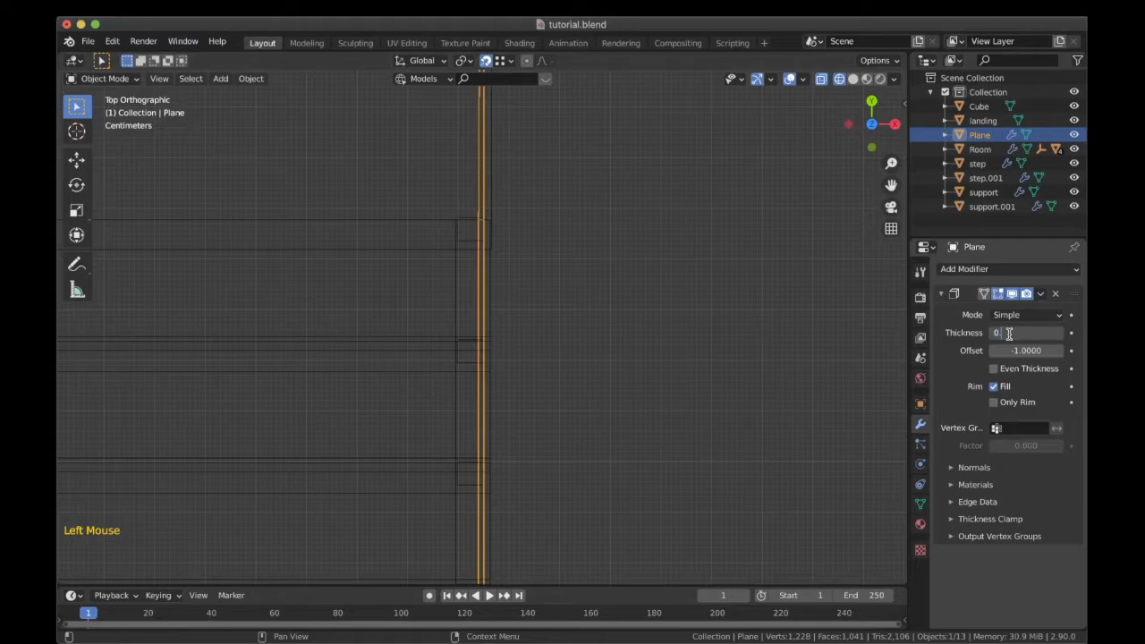
pyautogui.write('0.02')
pyautogui.press('Return')
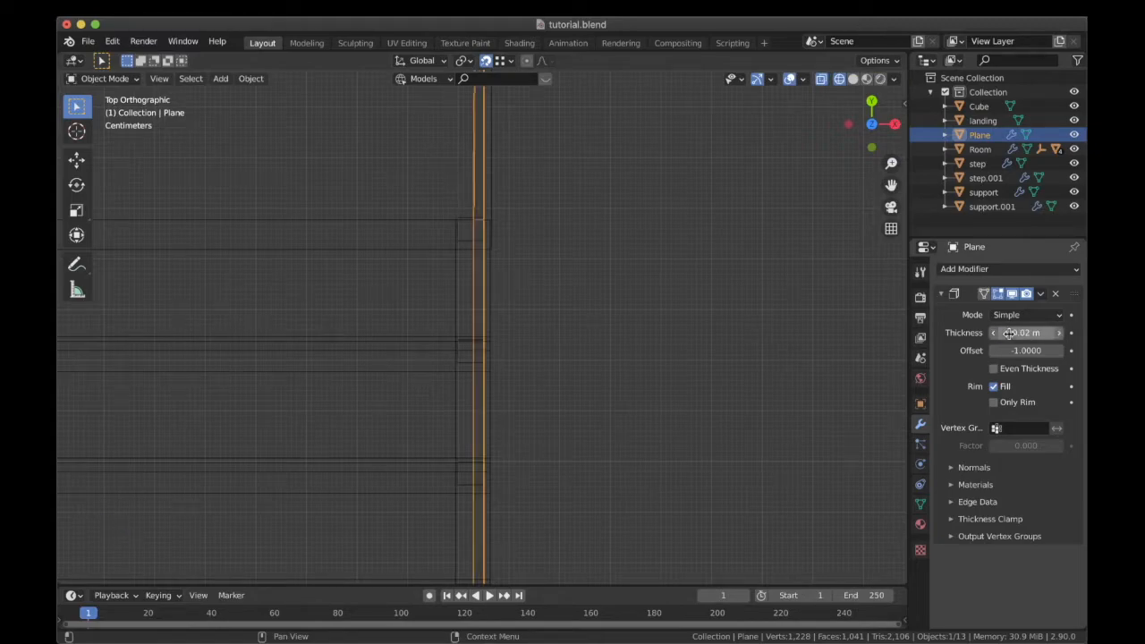
pyautogui.click(1009, 333)
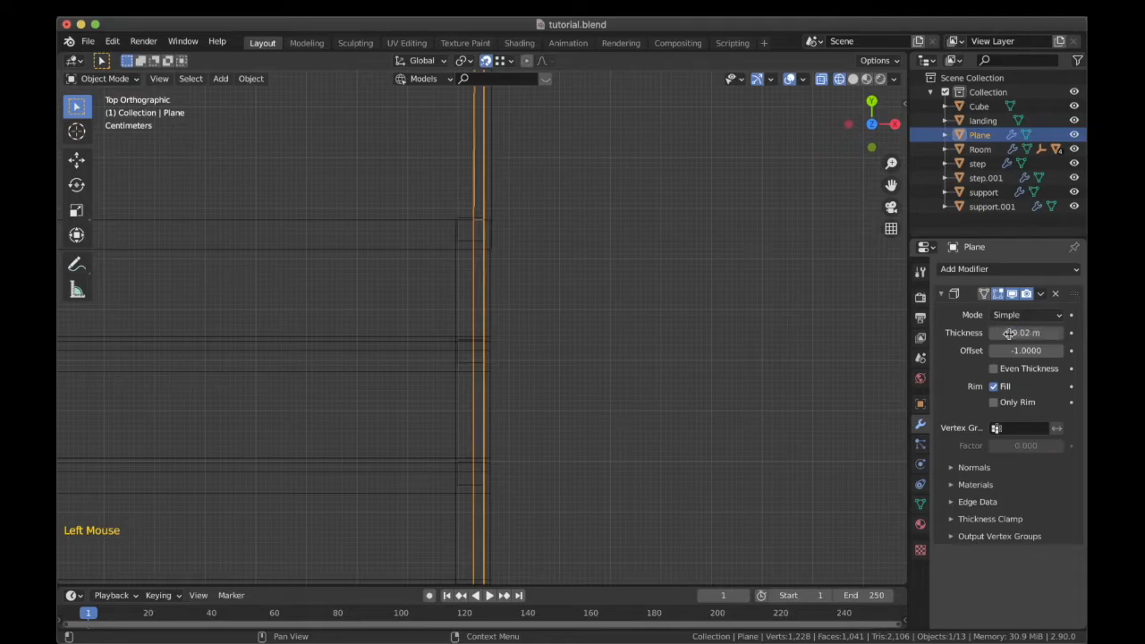
# Check the thickened railing's corner and sides from the top, and enable Even Thickness on its Solidify modifier.
pyautogui.scroll(-5, 632, 332)
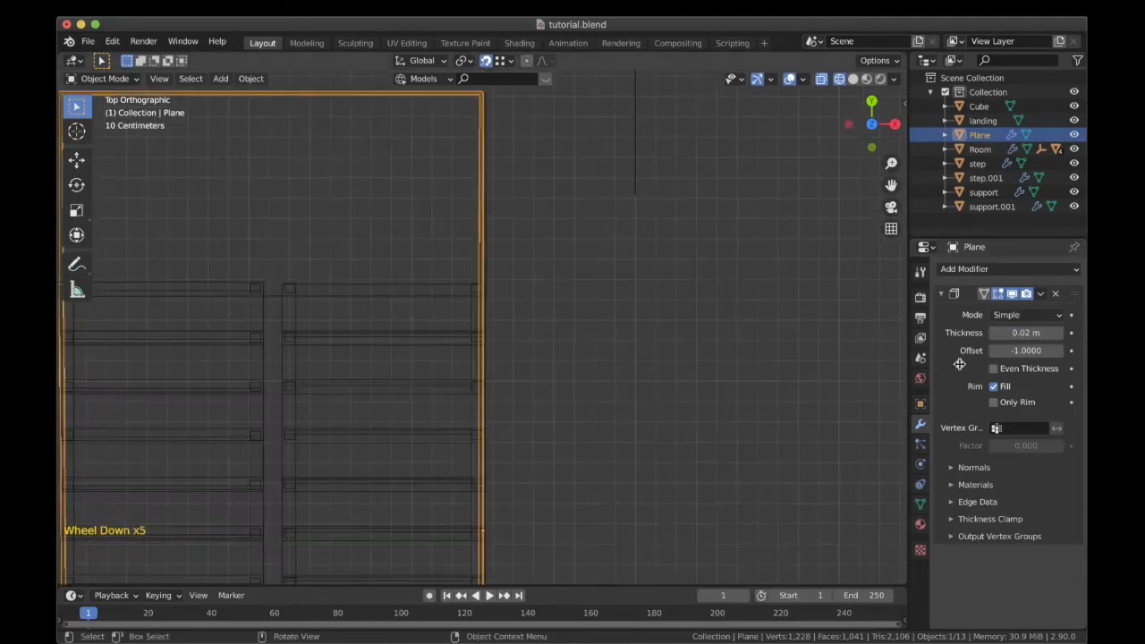
pyautogui.keyDown('shift'); pyautogui.moveTo(485, 285); pyautogui.dragTo(504, 179, button='middle'); pyautogui.keyUp('shift')
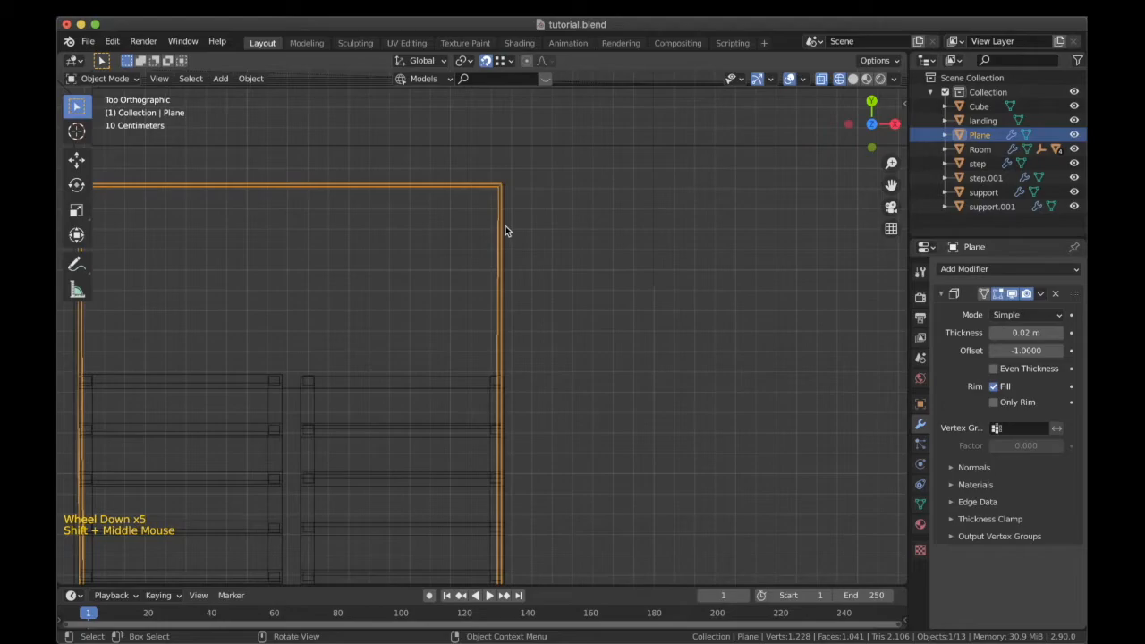
pyautogui.scroll(2, 506, 228)
pyautogui.scroll(-2, 557, 376)
pyautogui.keyDown('shift'); pyautogui.moveTo(557, 388); pyautogui.dragTo(551, 276, button='middle'); pyautogui.keyUp('shift')
pyautogui.scroll(-2, 552, 271)
pyautogui.scroll(3, 513, 153)
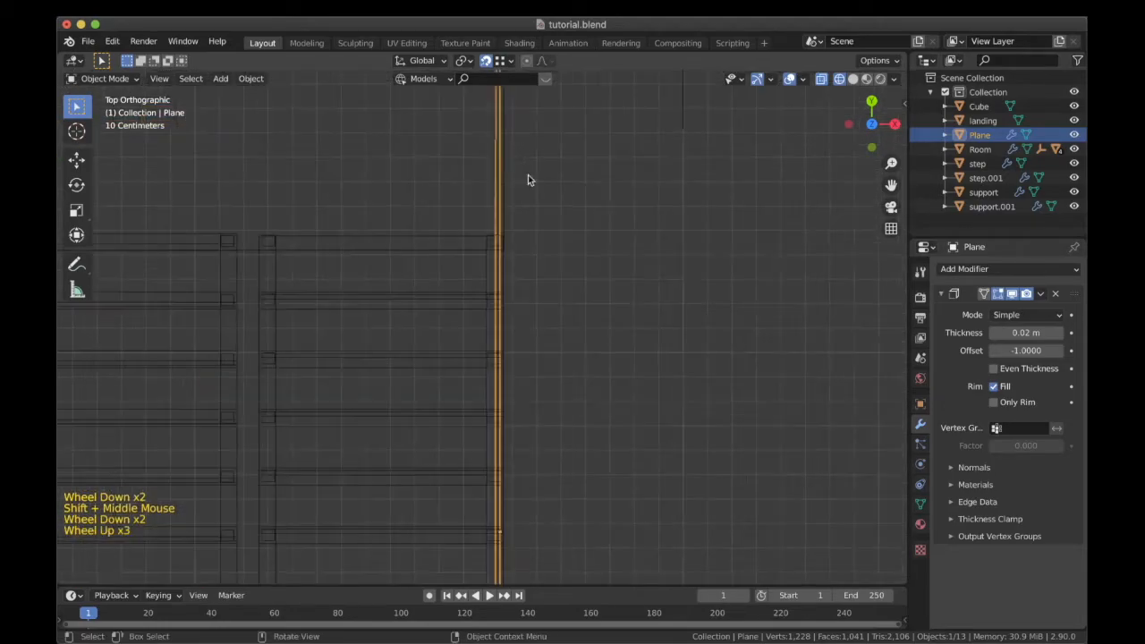
pyautogui.click(993, 369)
# Save the file, return the viewport to solid shading and deselect the railing panel.
pyautogui.scroll(-5, 447, 289)
pyautogui.press('super+s')
pyautogui.press('z')
pyautogui.scroll(-4, 600, 342)
pyautogui.moveTo(600, 342)
pyautogui.mouseDown(button='middle')
pyautogui.moveTo(474, 308)
pyautogui.moveTo(460, 127)
pyautogui.mouseUp(button='middle')
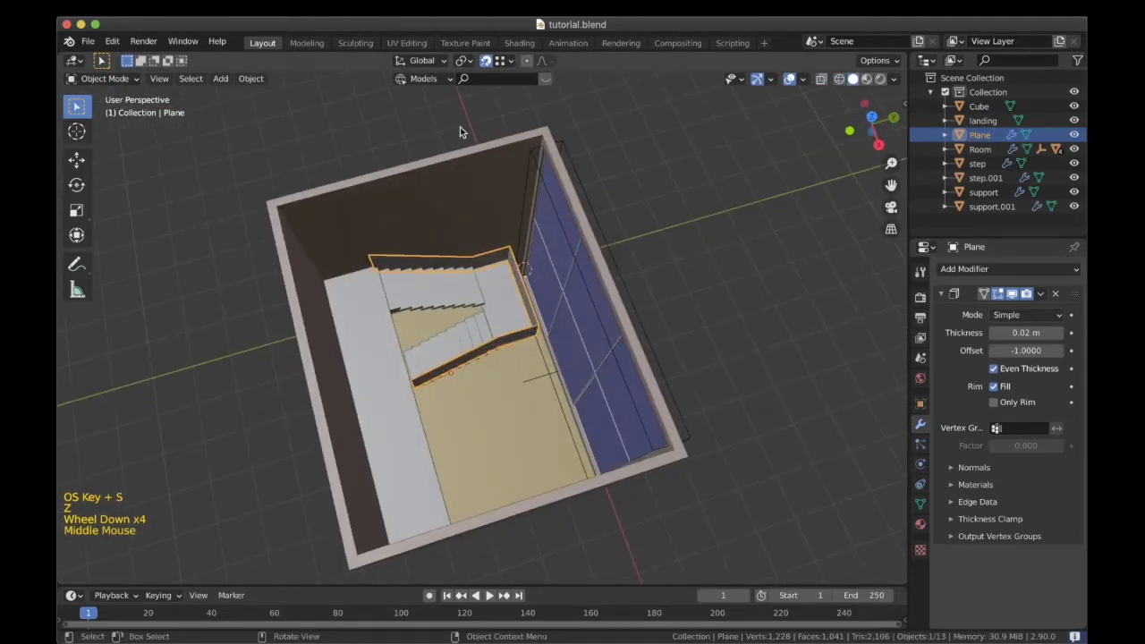
pyautogui.click(459, 124)
# In Edit Mode with a top wireframe view, select the railing's vertices beside the lower flight and move them outward about 0.036 m along X.
pyautogui.keyDown('shift'); pyautogui.moveTo(544, 224); pyautogui.dragTo(532, 350, button='middle'); pyautogui.keyUp('shift')
pyautogui.scroll(-1, 529, 304)
pyautogui.scroll(3, 523, 335)
pyautogui.scroll(2, 522, 335)
pyautogui.moveTo(544, 404); pyautogui.dragTo(469, 314, button='middle')
pyautogui.scroll(3, 478, 325)
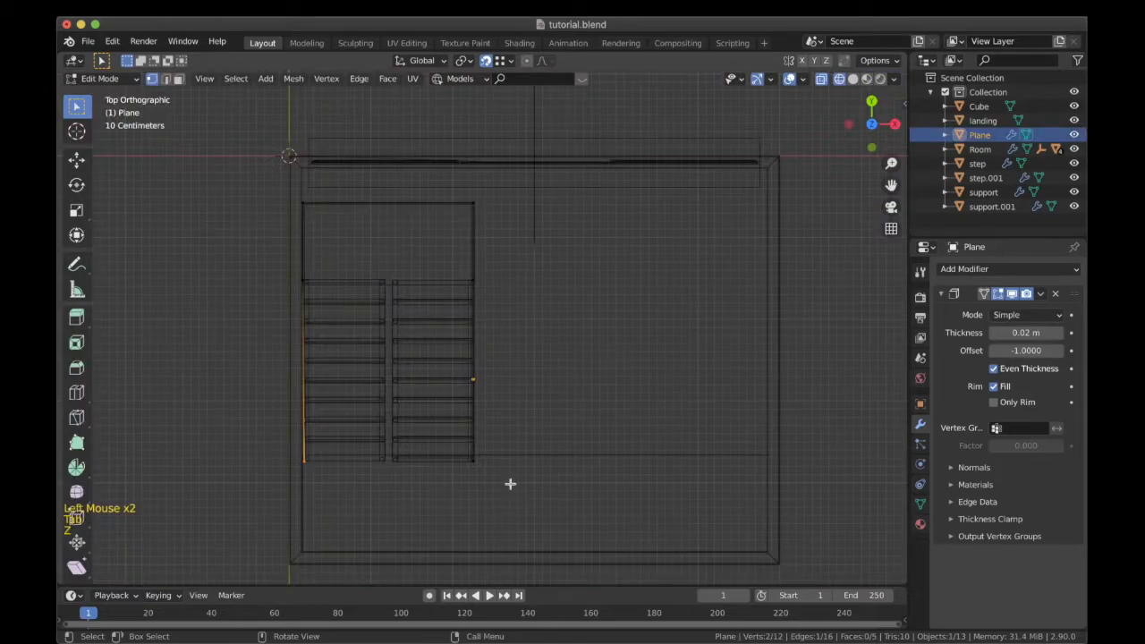
pyautogui.moveTo(511, 488); pyautogui.dragTo(408, 175)
pyautogui.scroll(2, 488, 289)
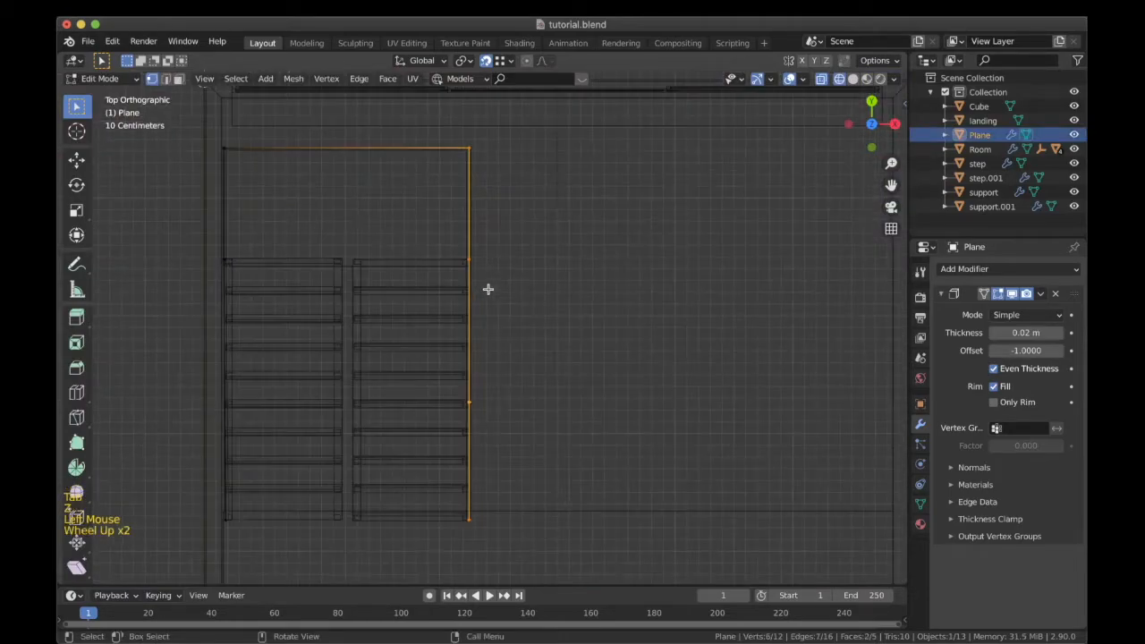
pyautogui.press('g')
pyautogui.press('x')
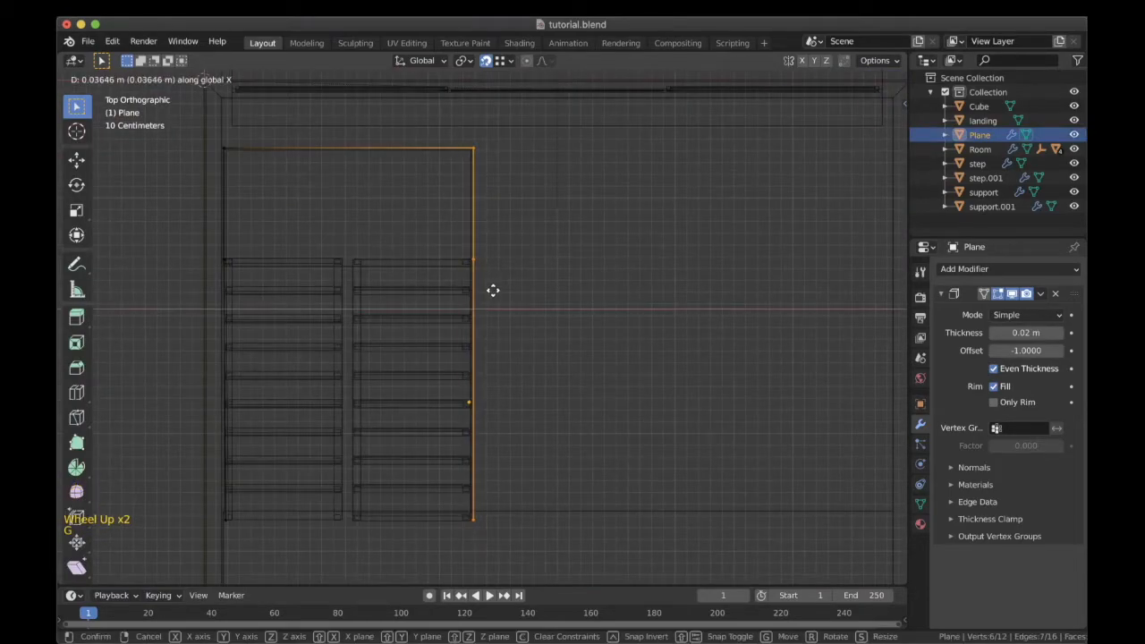
pyautogui.click(493, 290)
# Fine-tune the X position of the selected railing vertices against the outer ends of the lower flight's steps.
pyautogui.keyDown('shift'); pyautogui.moveTo(491, 295); pyautogui.dragTo(491, 256, button='middle'); pyautogui.keyUp('shift')
pyautogui.scroll(6, 490, 258)
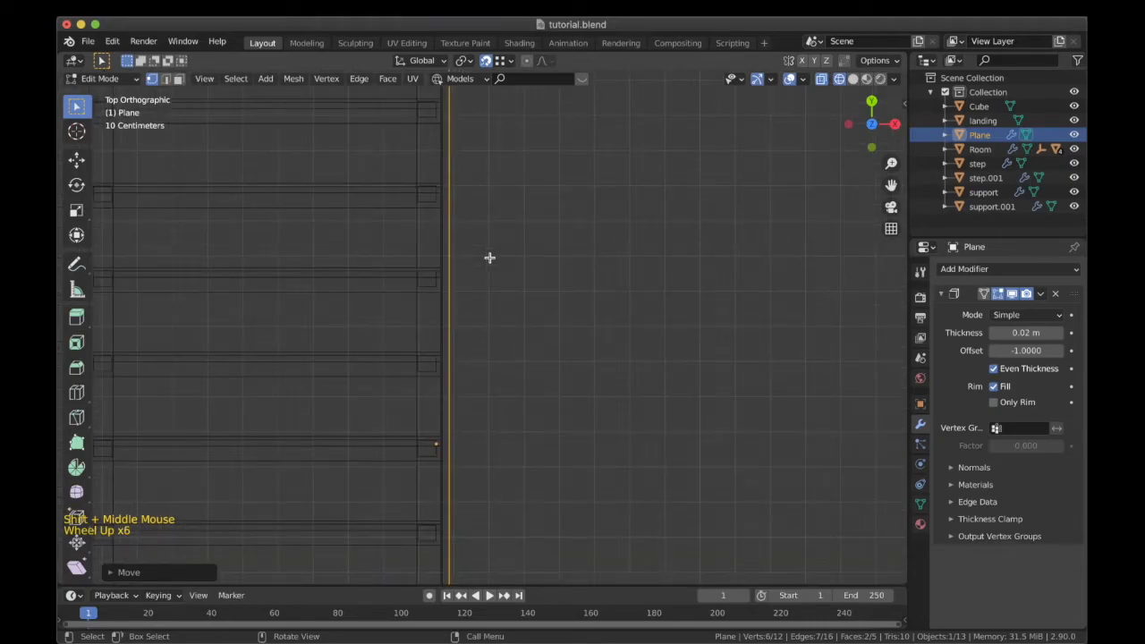
pyautogui.press('g')
pyautogui.press('x')
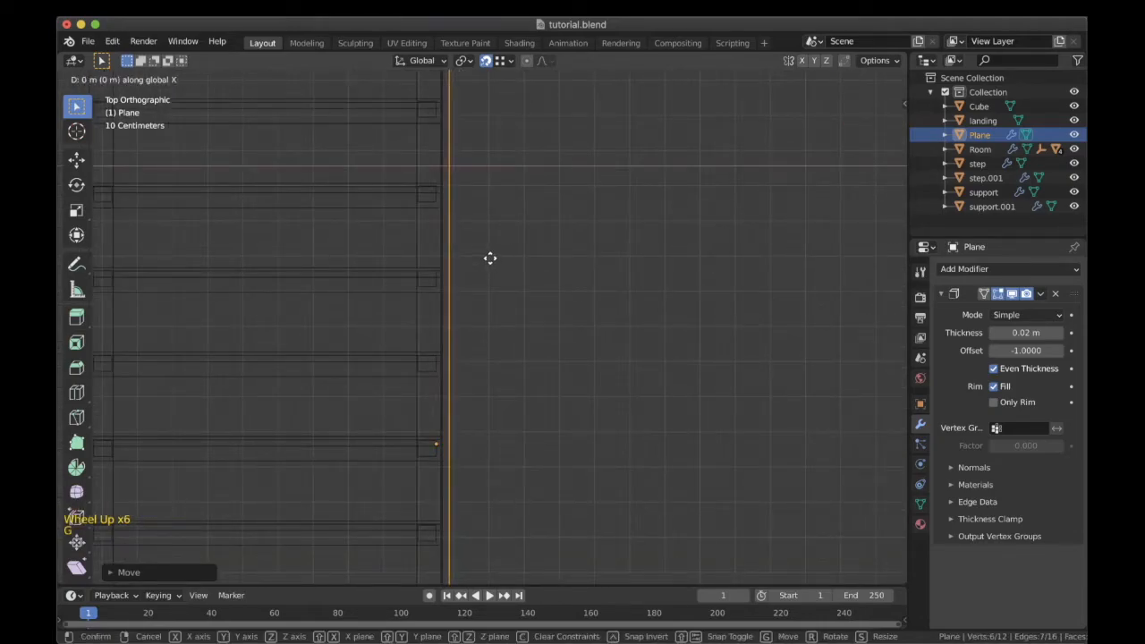
pyautogui.click(490, 258)
# Select the railing's vertices on the wall side of the upper flight and move them slightly outward along X, clear of the steps.
pyautogui.scroll(-6, 490, 259)
pyautogui.keyDown('shift'); pyautogui.moveTo(495, 275); pyautogui.dragTo(635, 250, button='middle'); pyautogui.keyUp('shift')
pyautogui.moveTo(429, 490); pyautogui.dragTo(238, 79)
pyautogui.keyDown('shift'); pyautogui.moveTo(360, 174); pyautogui.dragTo(432, 210, button='middle'); pyautogui.keyUp('shift')
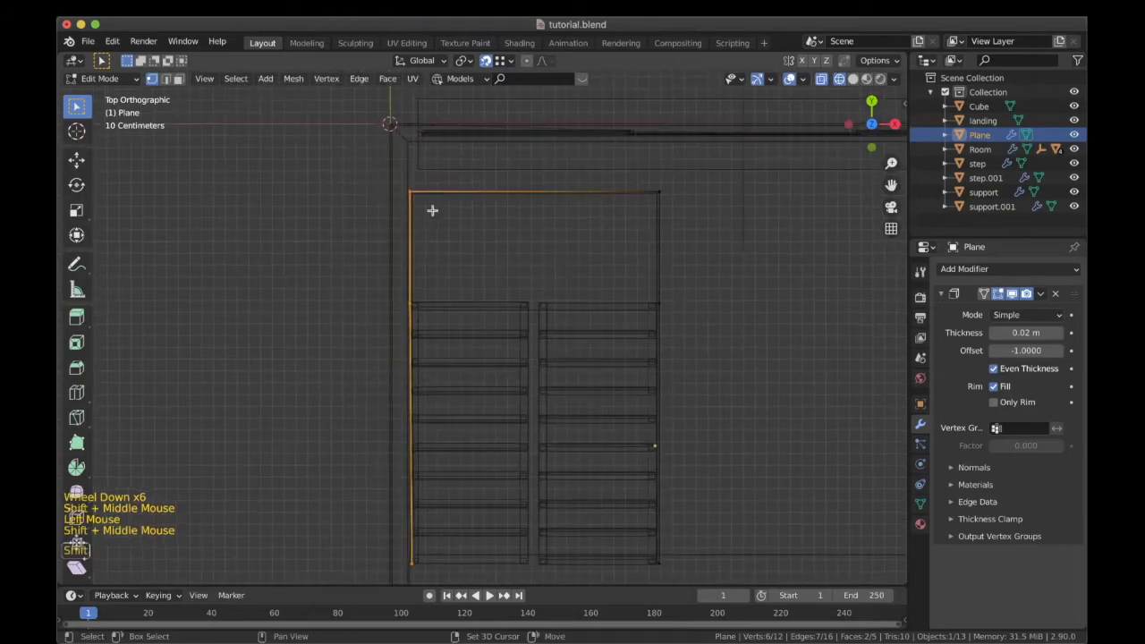
pyautogui.scroll(3, 432, 210)
pyautogui.press('g')
pyautogui.press('x')
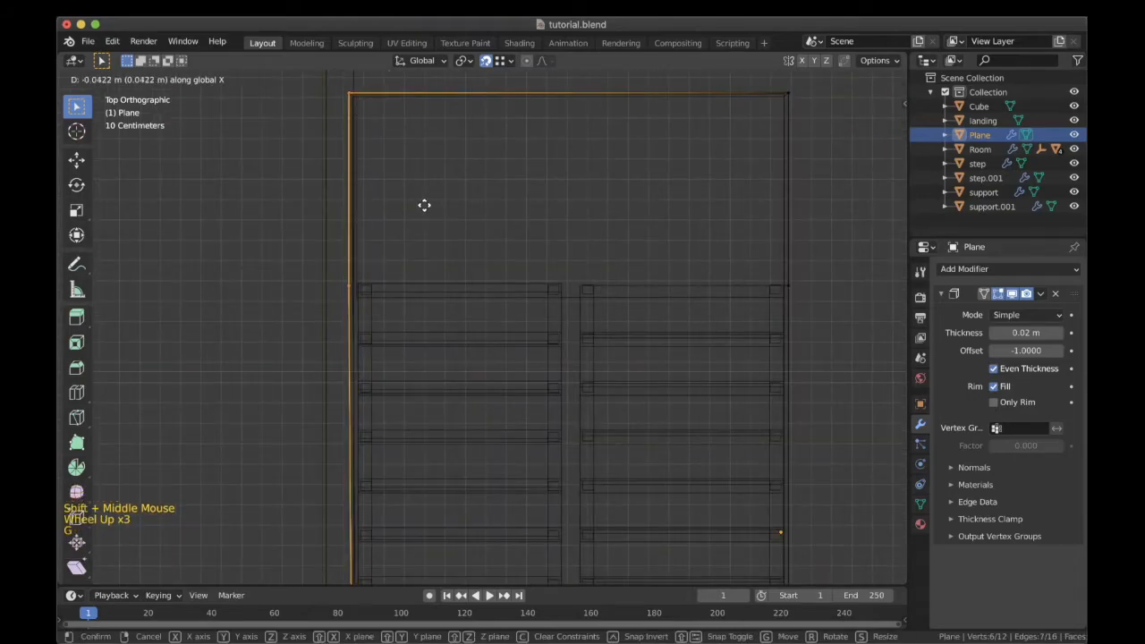
pyautogui.click(426, 205)
# Return to Object Mode in solid shading, view the adjusted railing around the stairs and deselect it.
pyautogui.press('z')
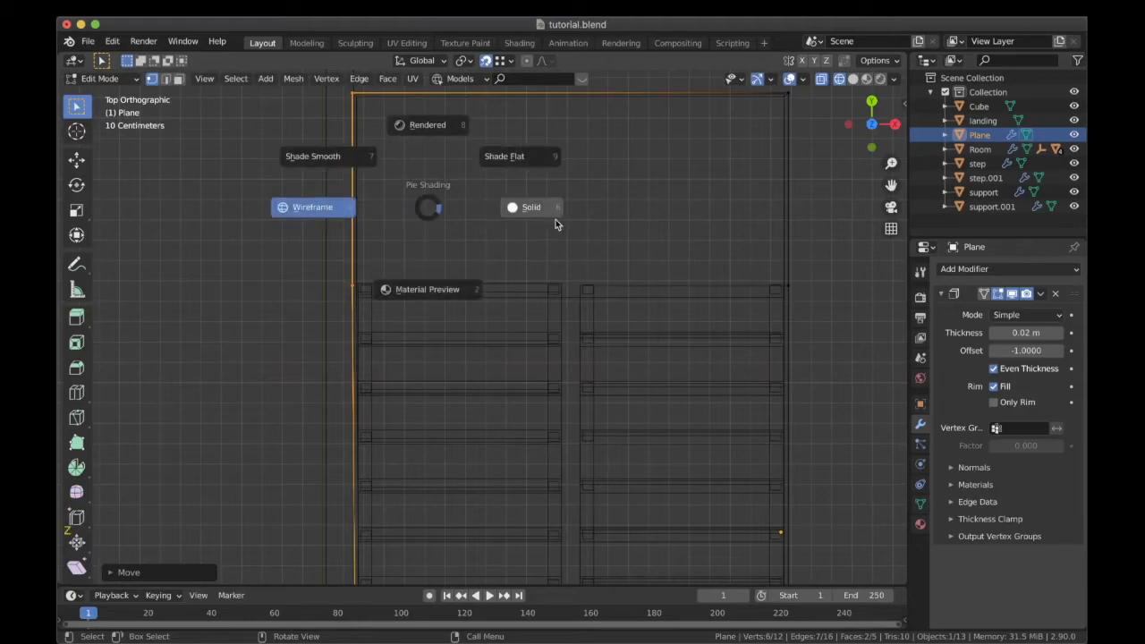
pyautogui.click(555, 223)
pyautogui.scroll(-2, 568, 246)
pyautogui.press('Tab')
pyautogui.moveTo(730, 361)
pyautogui.mouseDown(button='middle')
pyautogui.moveTo(653, 305)
pyautogui.moveTo(674, 364)
pyautogui.moveTo(527, 207)
pyautogui.moveTo(488, 322)
pyautogui.moveTo(473, 296)
pyautogui.moveTo(464, 363)
pyautogui.moveTo(439, 375)
pyautogui.mouseUp(button='middle')
pyautogui.scroll(1, 421, 378)
pyautogui.scroll(-2, 421, 378)
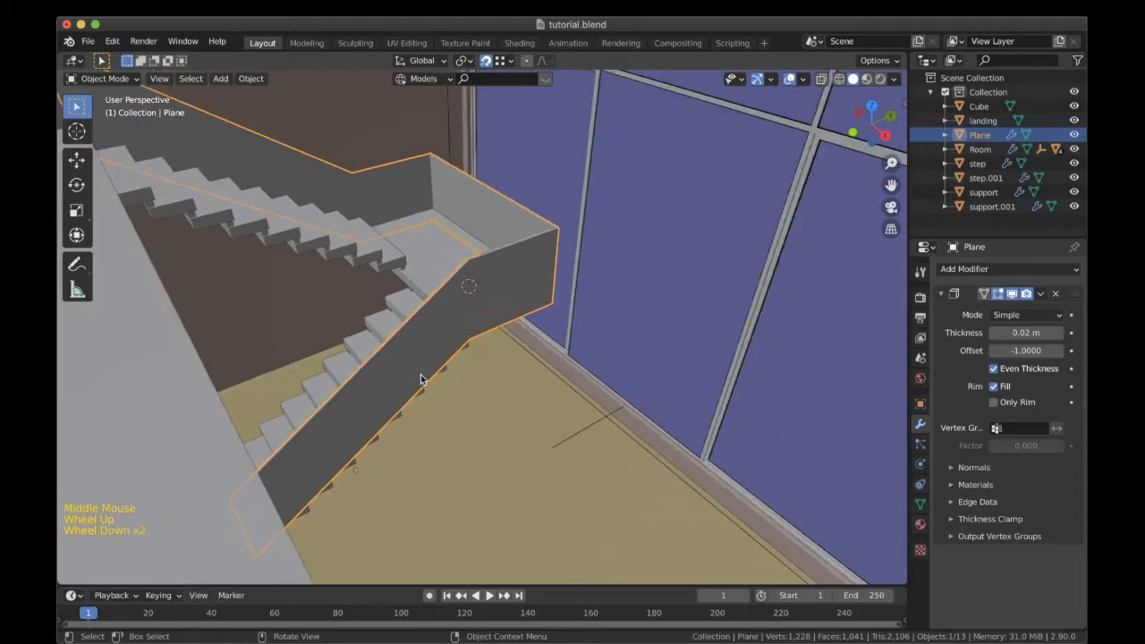
pyautogui.scroll(-5, 422, 379)
pyautogui.moveTo(421, 378); pyautogui.dragTo(571, 273, button='middle')
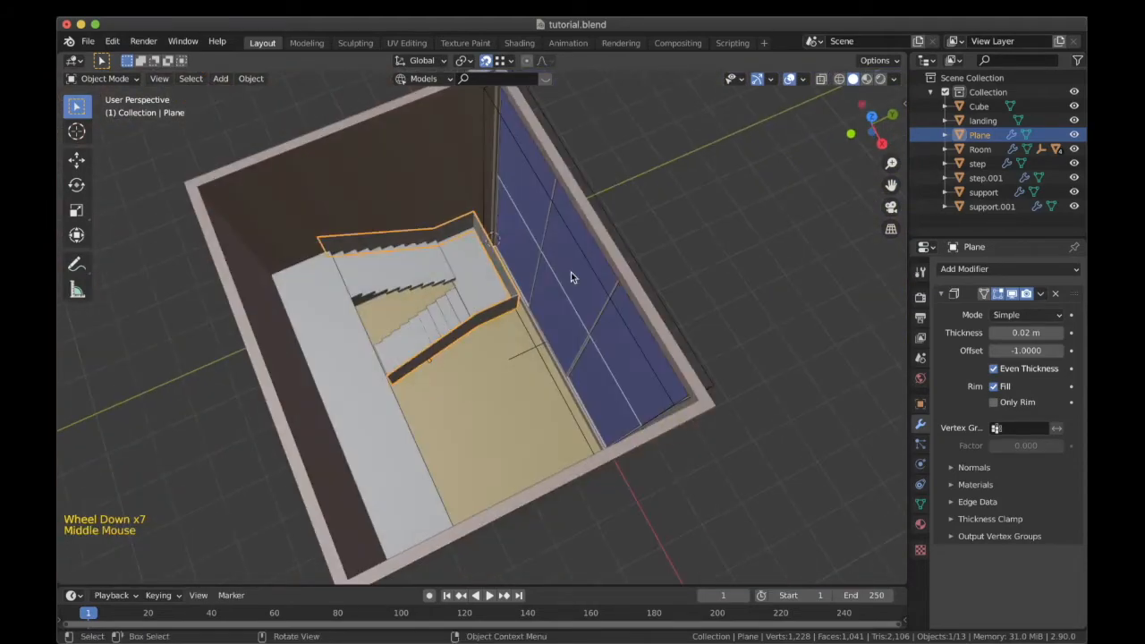
pyautogui.click(659, 182)
pyautogui.keyDown('shift'); pyautogui.moveTo(421, 295); pyautogui.dragTo(445, 312, button='middle'); pyautogui.keyUp('shift')
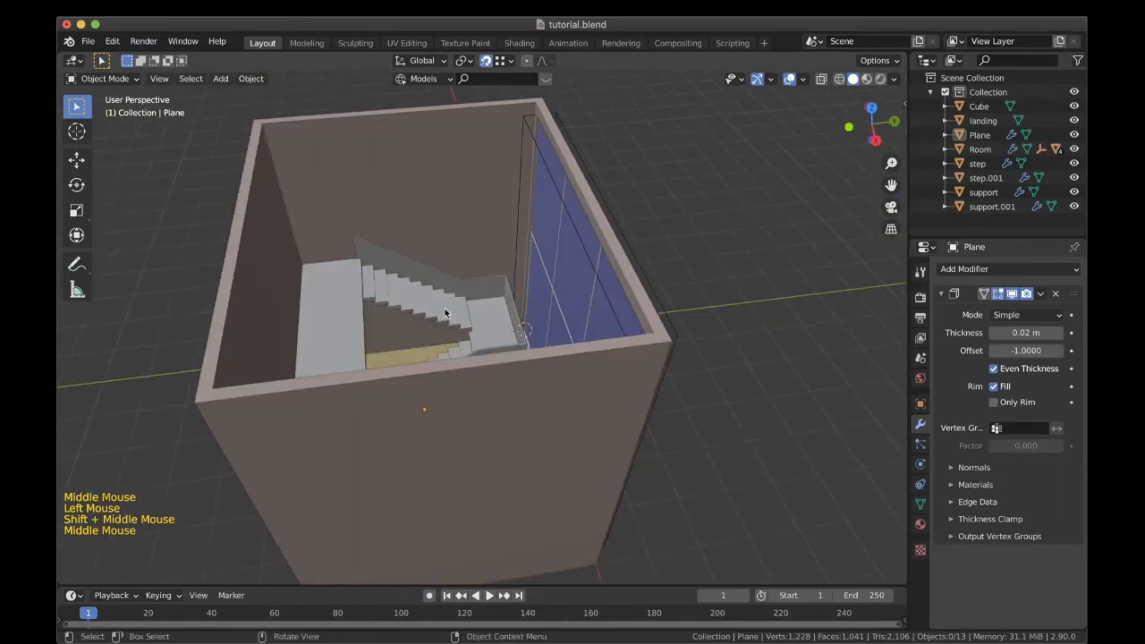
pyautogui.scroll(1, 511, 349)
pyautogui.keyDown('shift'); pyautogui.moveTo(524, 378); pyautogui.dragTo(495, 360, button='middle'); pyautogui.keyUp('shift')
pyautogui.scroll(-2, 522, 377)
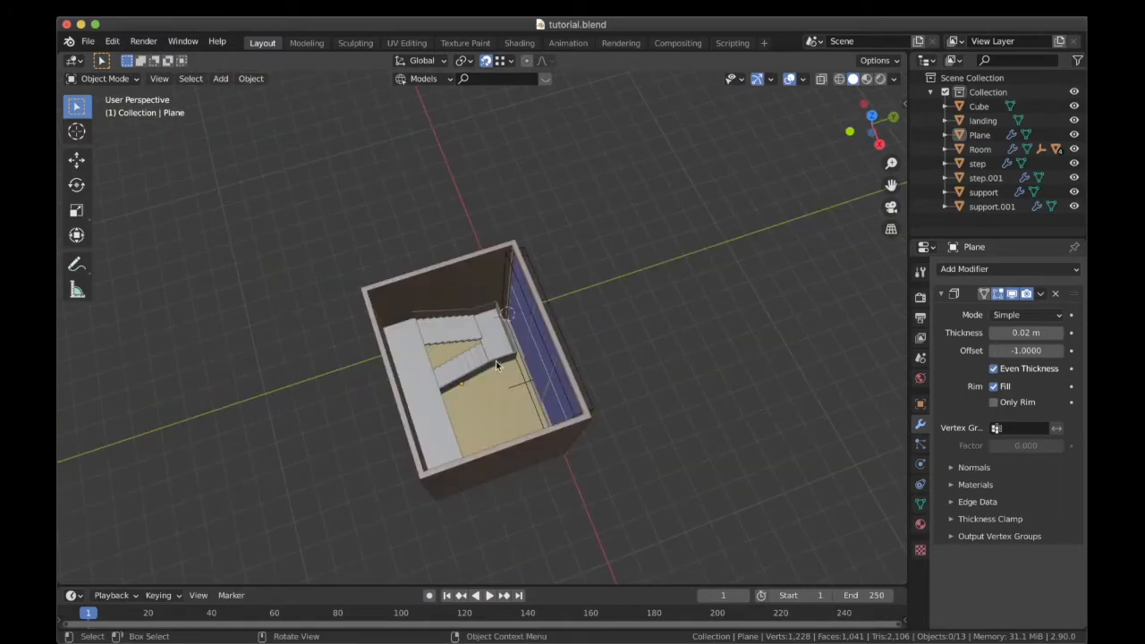
# Select the railing panel and rename it glassrailing.
pyautogui.click(498, 359)
pyautogui.click(975, 135)
pyautogui.doubleClick(974, 135)
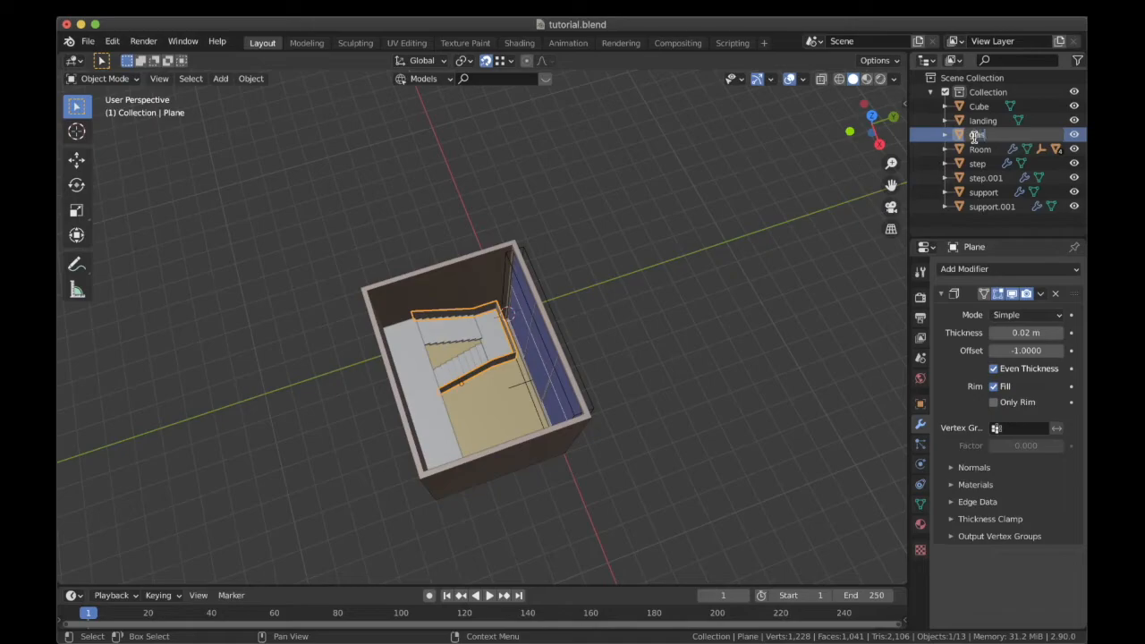
pyautogui.write('glassrailing')
pyautogui.press('Return')
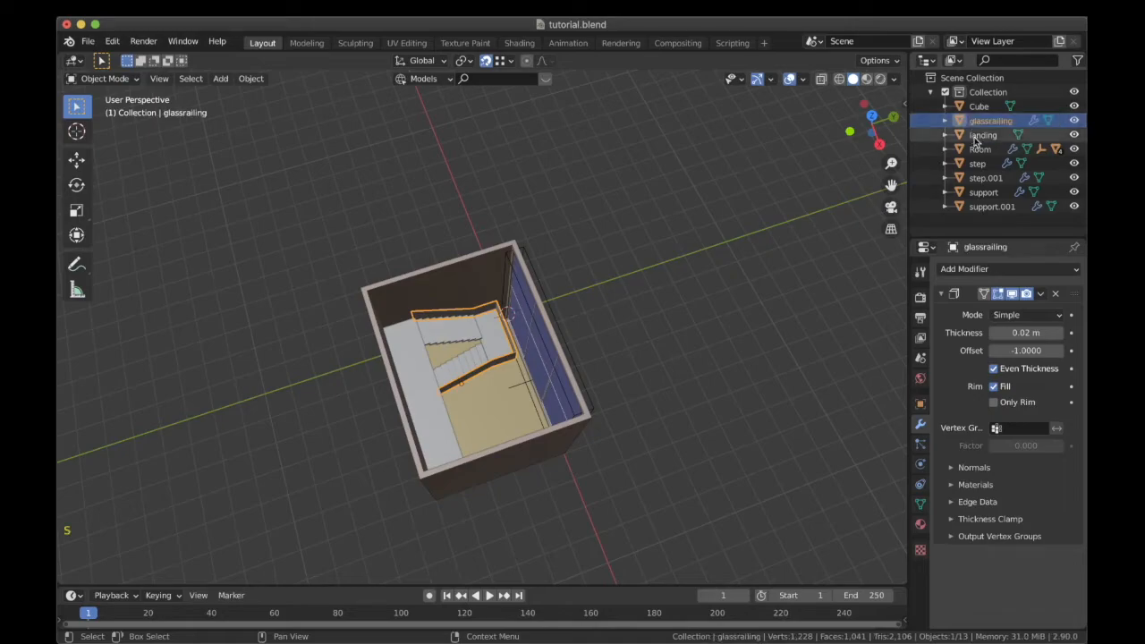
# Duplicate the glassrailing object in place from the top view.
pyautogui.press('KP_7')
pyautogui.scroll(5, 539, 292)
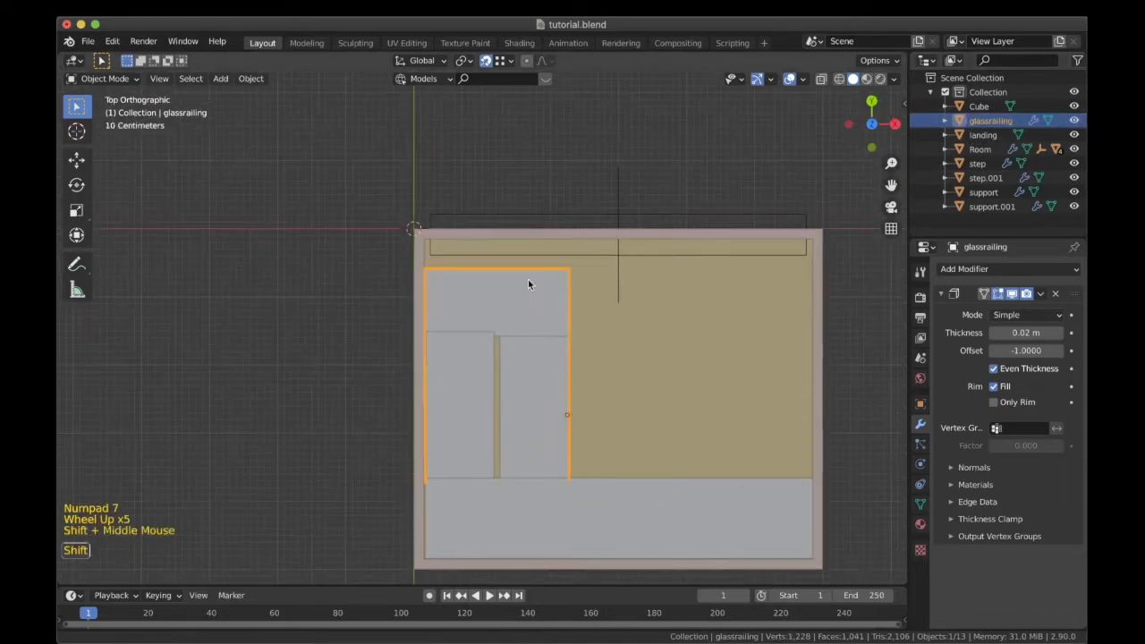
pyautogui.keyDown('shift'); pyautogui.moveTo(527, 279); pyautogui.dragTo(448, 283, button='middle'); pyautogui.keyUp('shift')
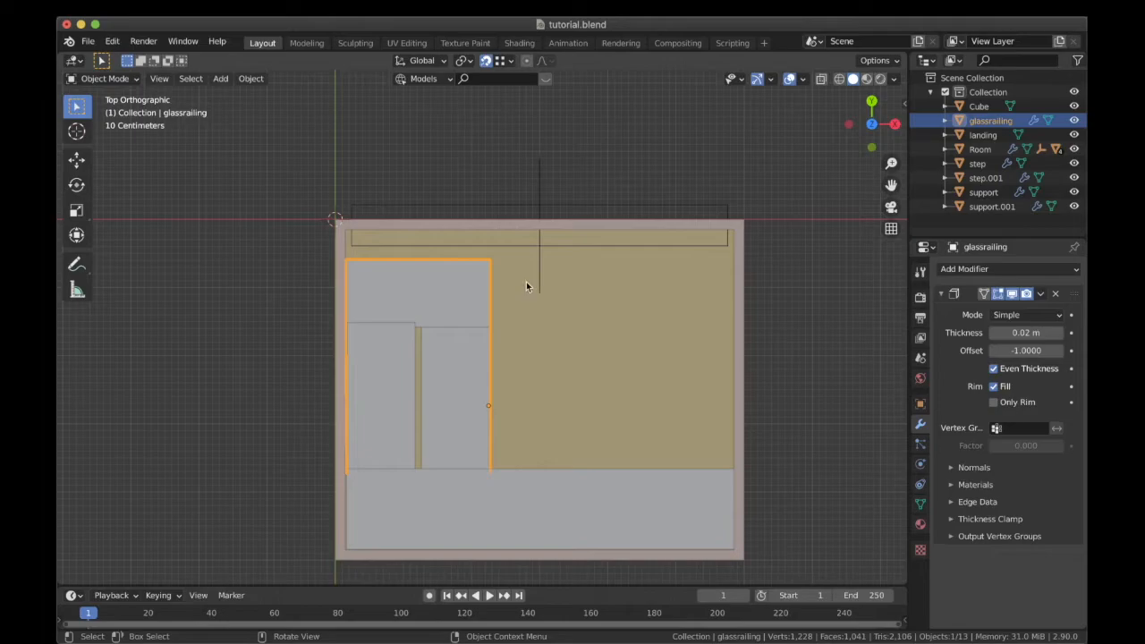
pyautogui.moveTo(526, 282)
pyautogui.keyDown('shift'); pyautogui.mouseDown(button='middle')
pyautogui.moveTo(537, 268)
pyautogui.moveTo(567, 302)
pyautogui.mouseUp(button='middle'); pyautogui.keyUp('shift')
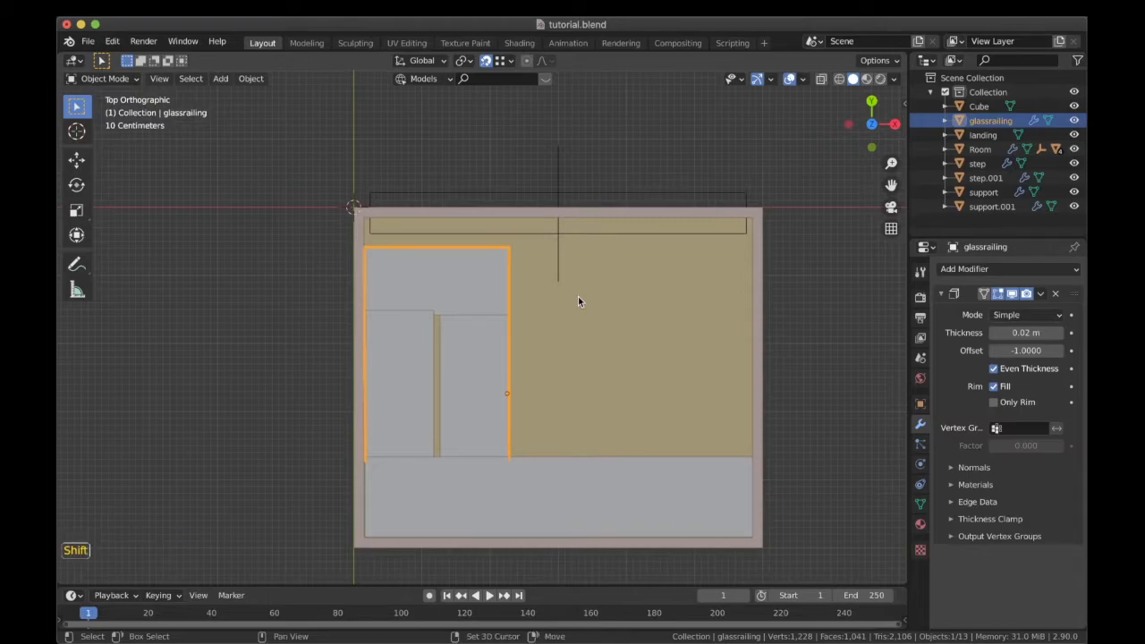
pyautogui.hotkey('shift', 'd')
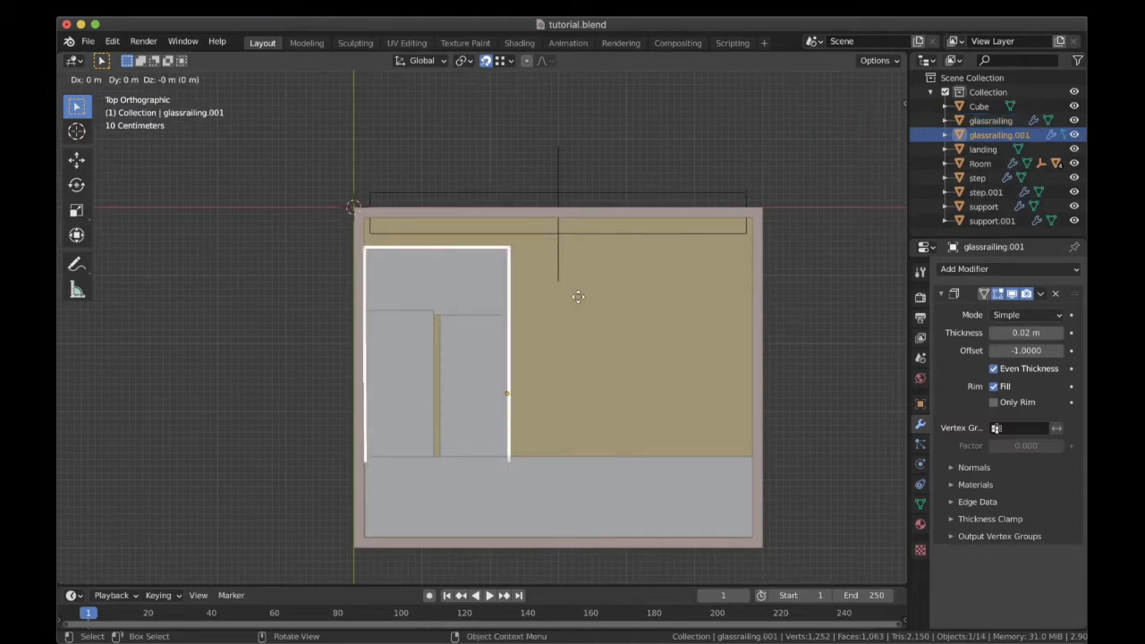
pyautogui.rightClick(577, 297)
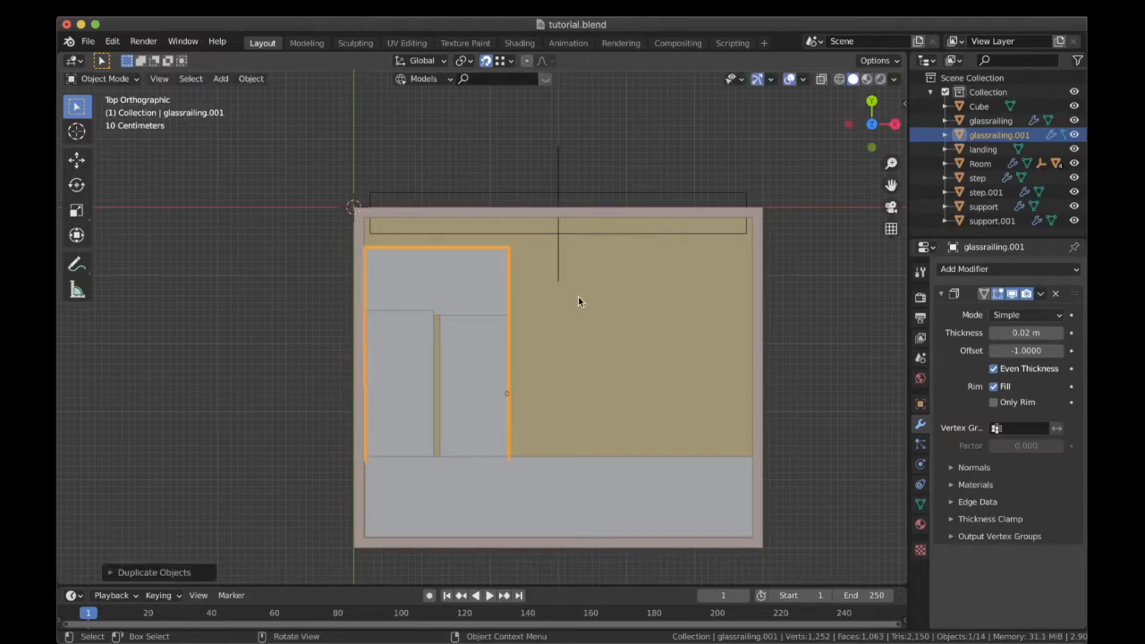
# Scale the duplicated railing to about 0.31 along X and move it along X over the gap between the two flights.
pyautogui.press('s')
pyautogui.press('x')
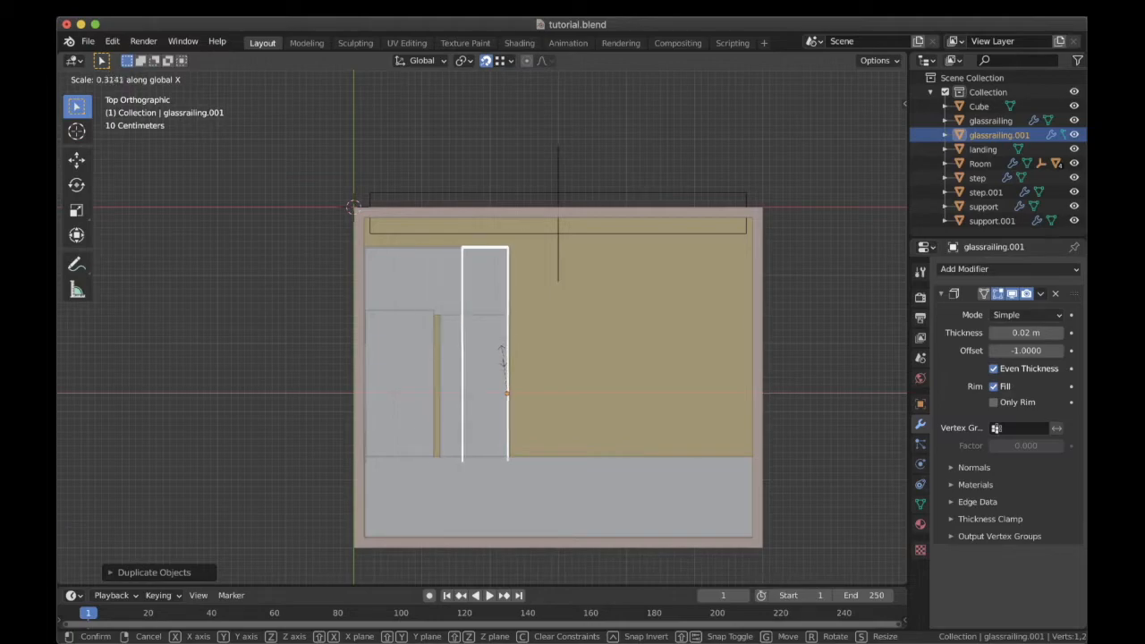
pyautogui.click(538, 326)
pyautogui.press('g')
pyautogui.press('x')
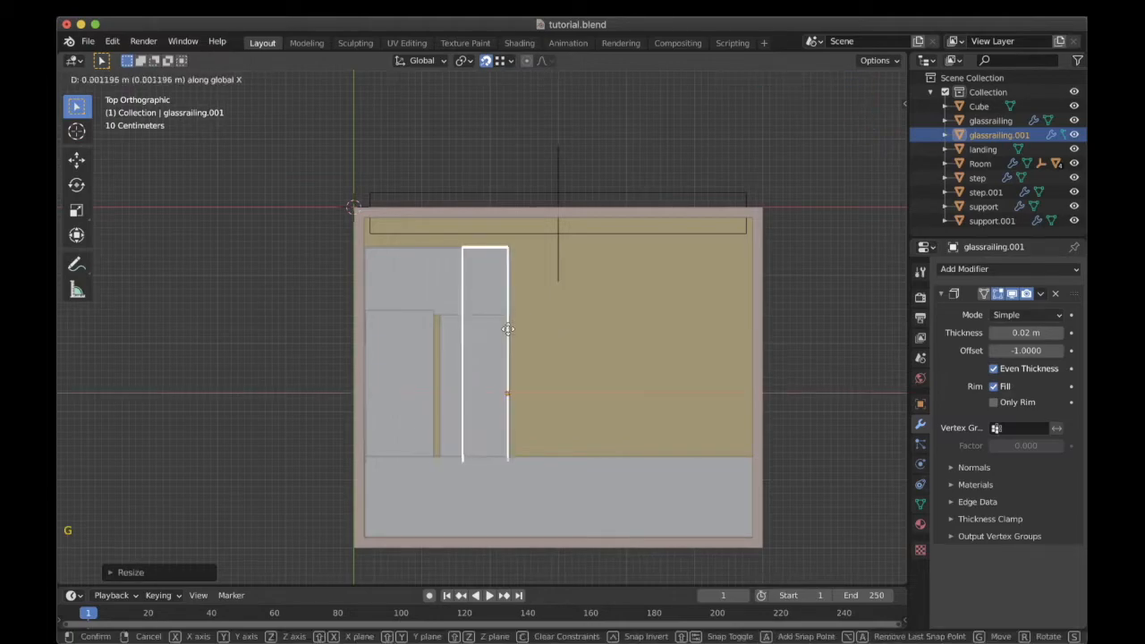
pyautogui.click(484, 328)
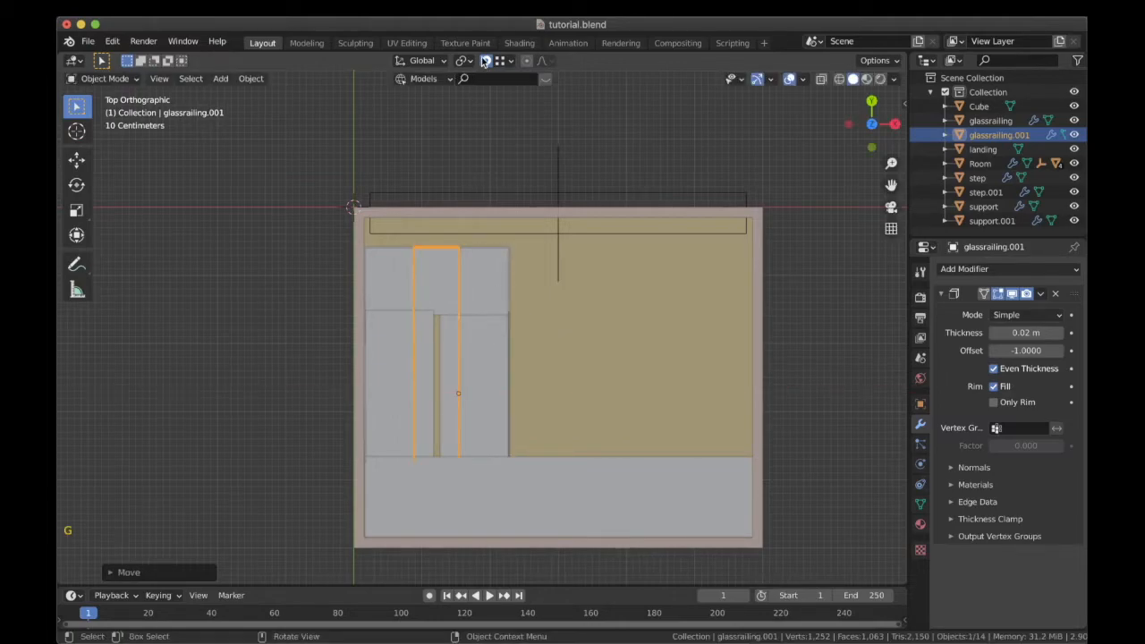
# In Edit Mode with wireframe shading, select the whole duplicated railing mesh and scale it to about 0.38 along X.
pyautogui.scroll(2, 466, 360)
pyautogui.keyDown('shift'); pyautogui.moveTo(466, 360); pyautogui.dragTo(470, 383, button='middle'); pyautogui.keyUp('shift')
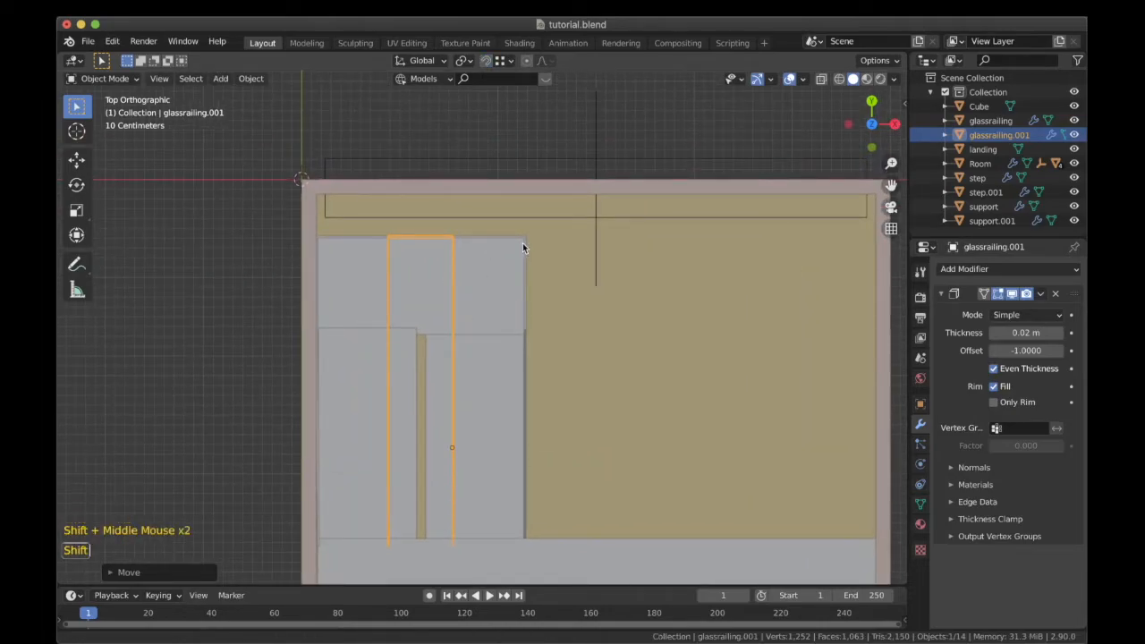
pyautogui.keyDown('shift'); pyautogui.moveTo(524, 248); pyautogui.dragTo(527, 236, button='middle'); pyautogui.keyUp('shift')
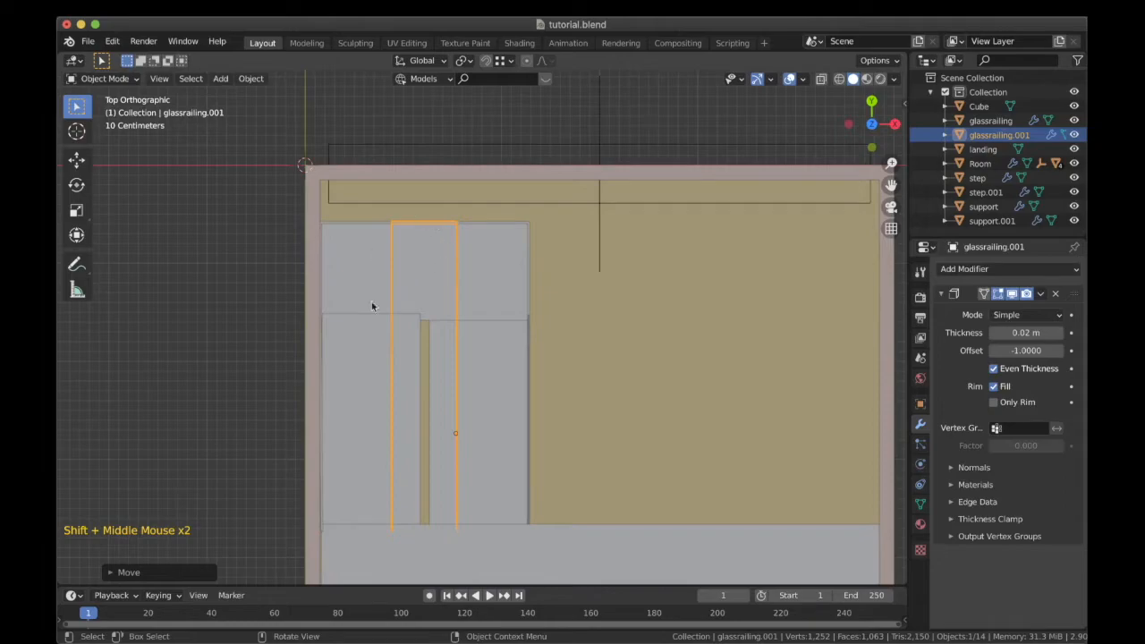
pyautogui.press('Tab')
pyautogui.press('z')
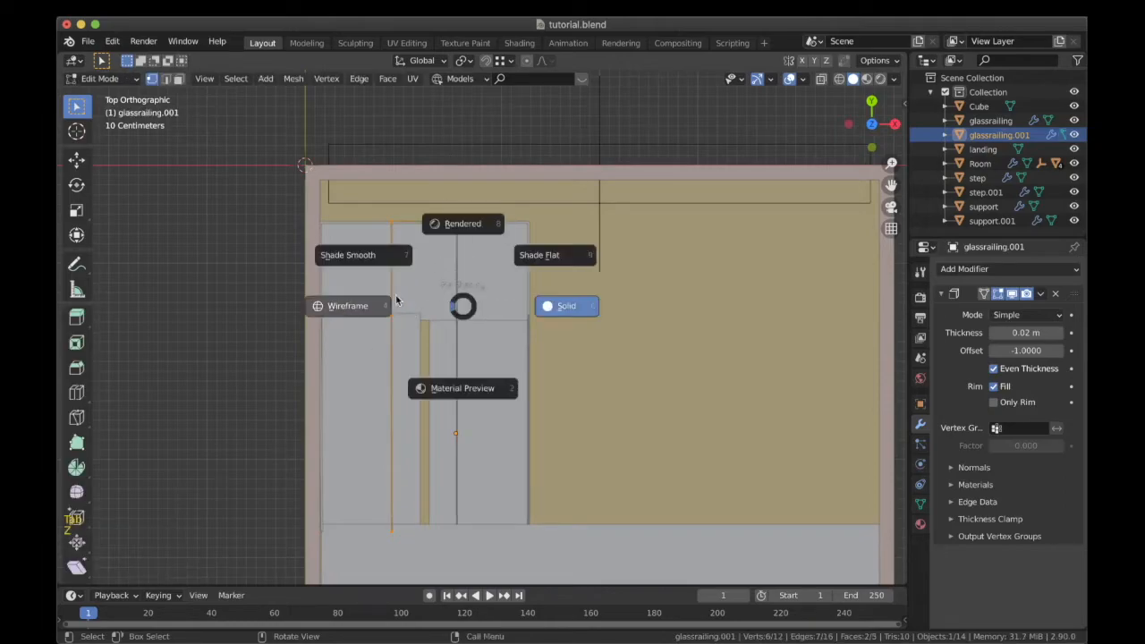
pyautogui.click(332, 307)
pyautogui.click(445, 229)
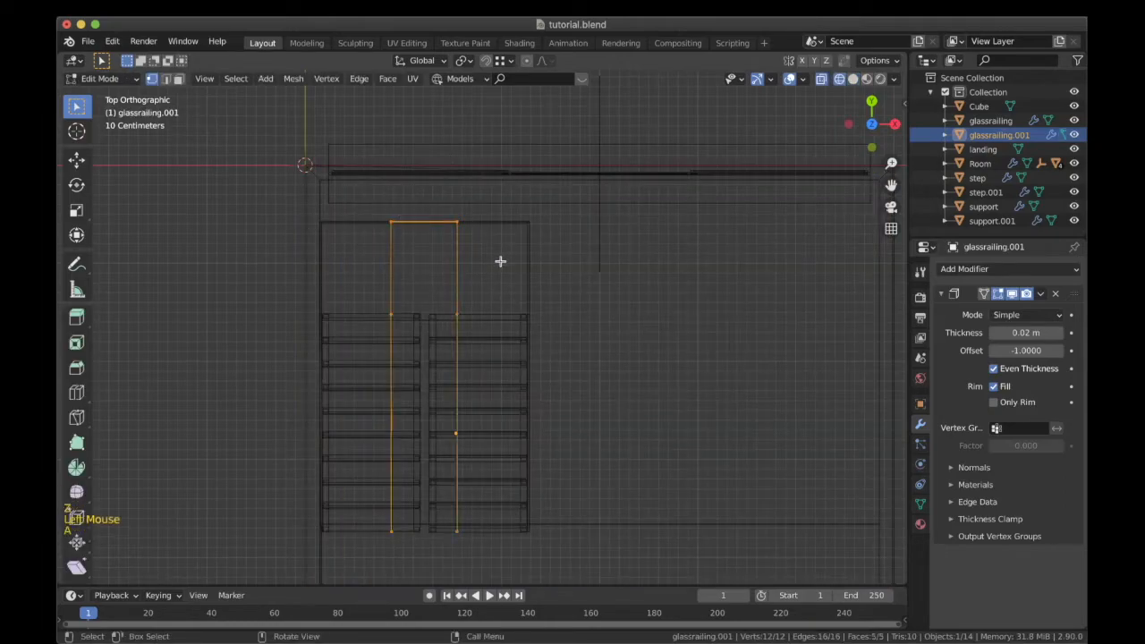
pyautogui.press('a')
pyautogui.press('s')
pyautogui.press('x')
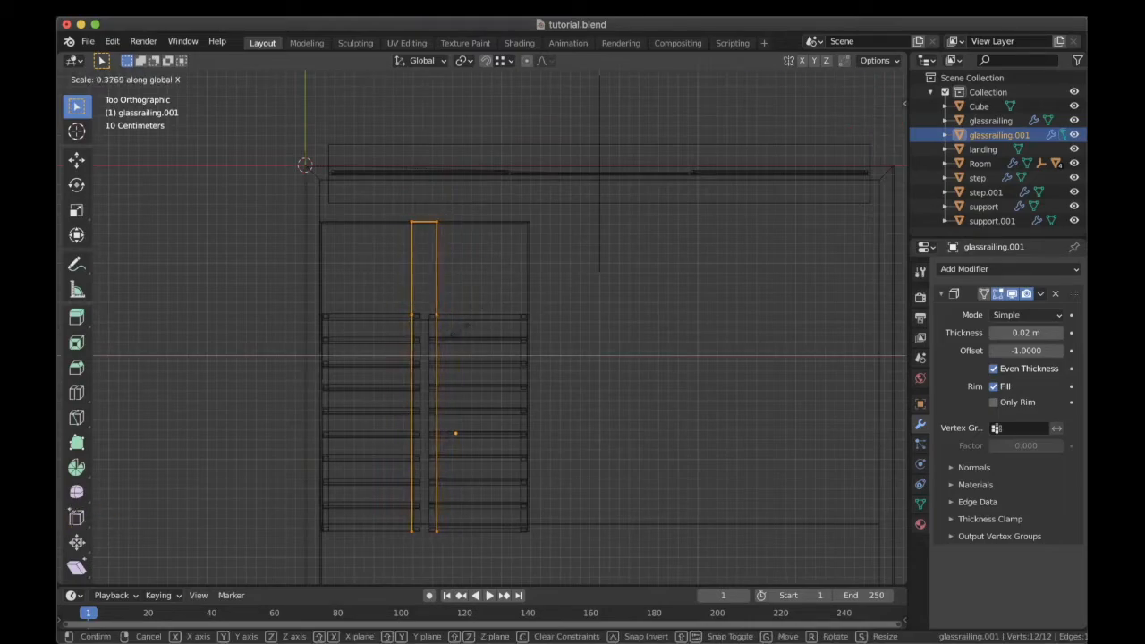
pyautogui.click(453, 334)
# Move the duplicate's landing-side vertices about -0.88 m along Y toward the flights, and return to Object Mode.
pyautogui.moveTo(456, 326); pyautogui.dragTo(393, 207)
pyautogui.press('g')
pyautogui.press('y')
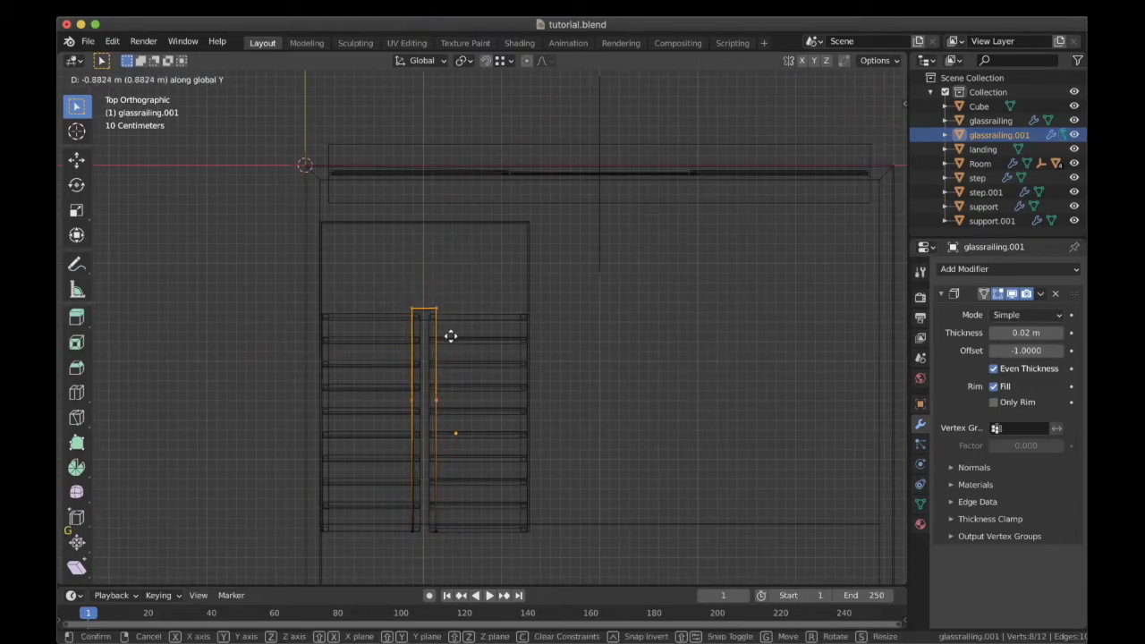
pyautogui.click(450, 336)
pyautogui.keyDown('shift'); pyautogui.moveTo(449, 314); pyautogui.dragTo(450, 257, button='middle'); pyautogui.keyUp('shift')
pyautogui.scroll(2, 454, 382)
pyautogui.keyDown('shift'); pyautogui.scroll(1, 455, 379); pyautogui.keyUp('shift')
pyautogui.keyDown('shift'); pyautogui.moveTo(455, 379); pyautogui.dragTo(467, 383, button='middle'); pyautogui.keyUp('shift')
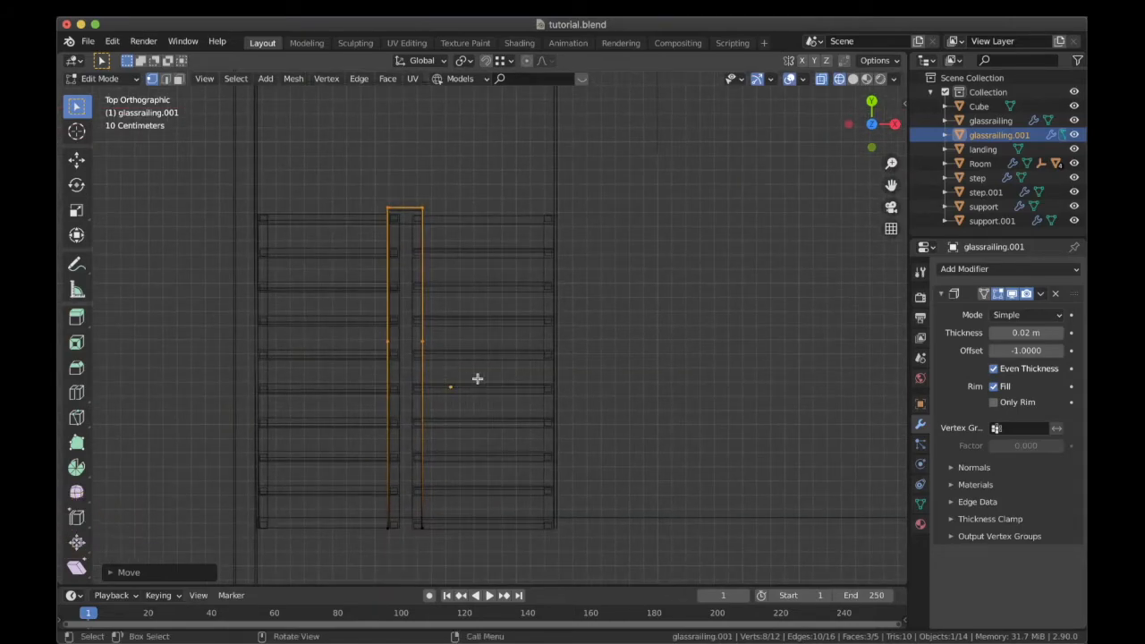
pyautogui.press('Tab')
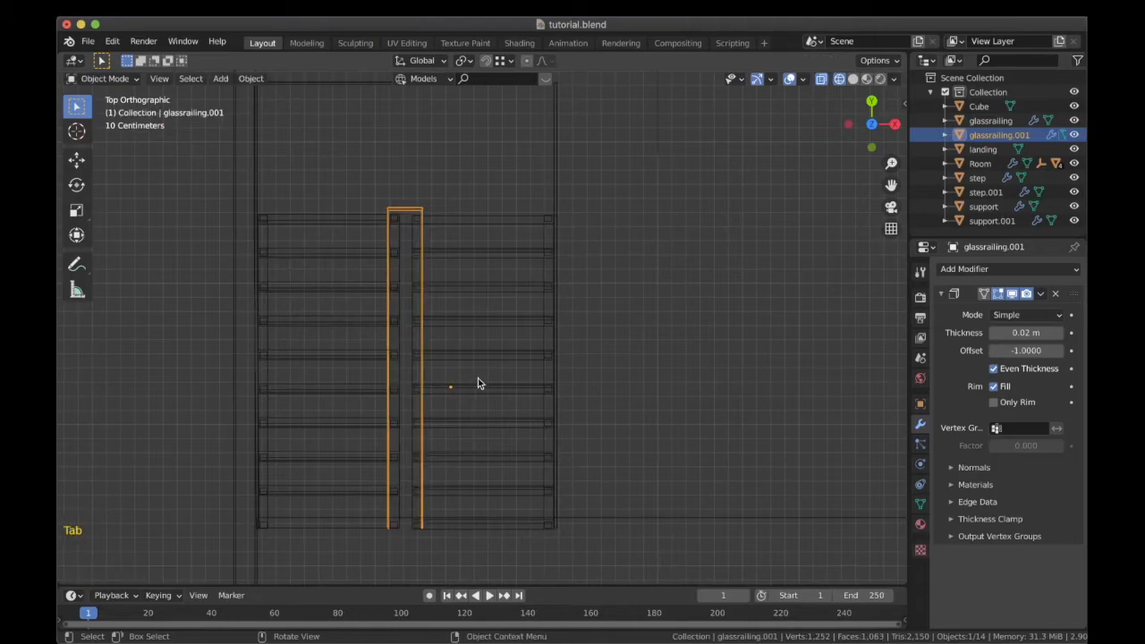
# Cancel a trial rotation of the duplicated railing, set its origin to its geometry, and save the file.
pyautogui.press('r')
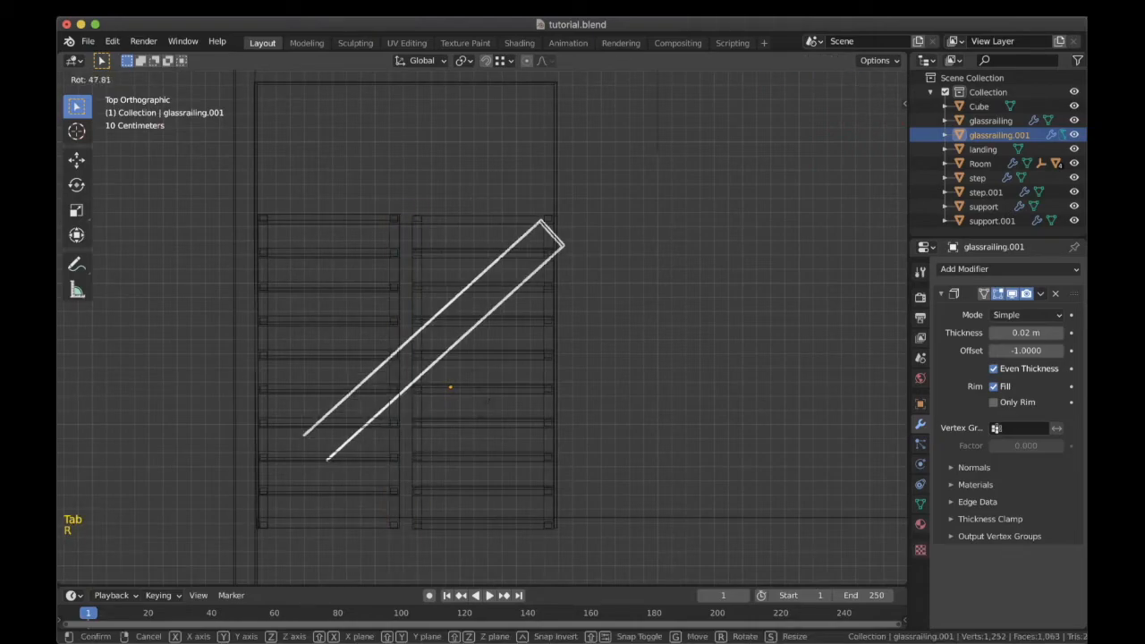
pyautogui.rightClick(486, 405)
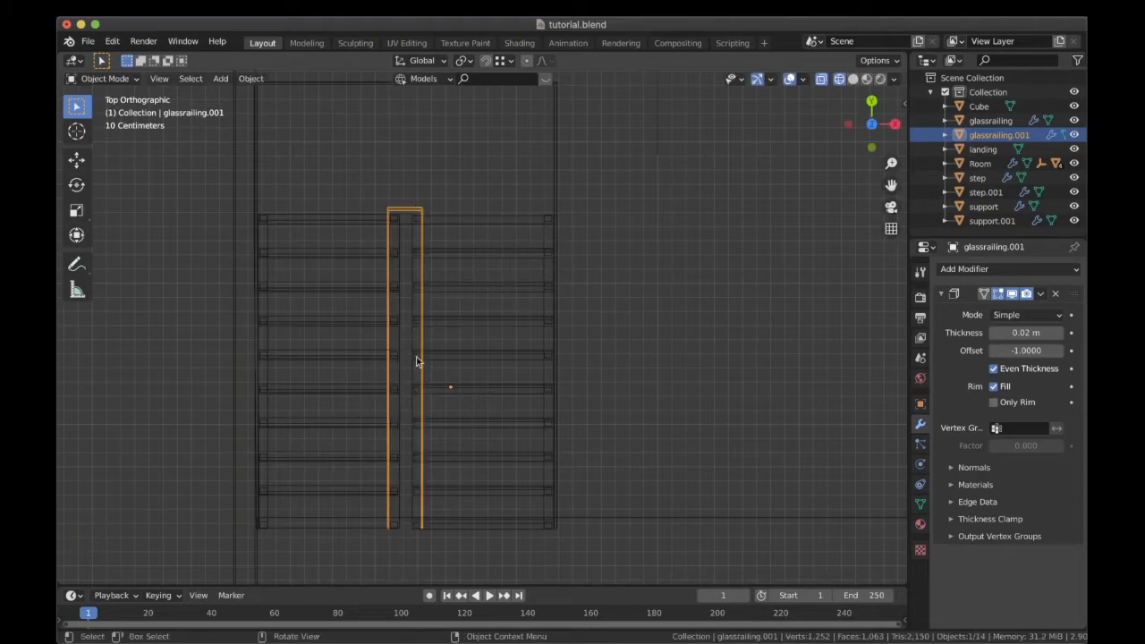
pyautogui.rightClick(423, 311)
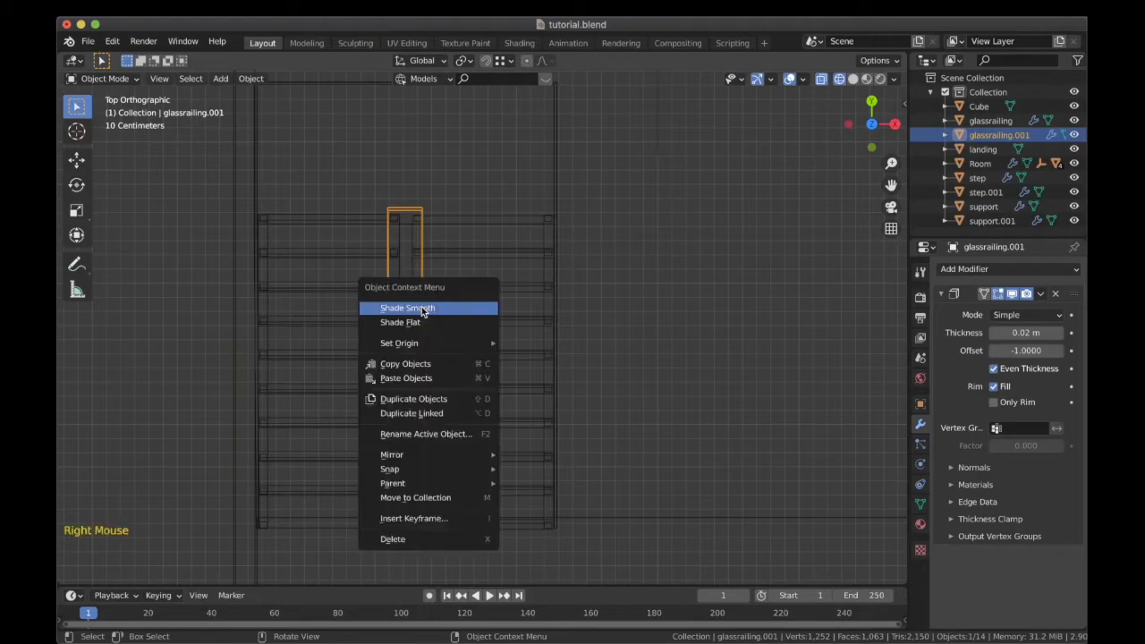
pyautogui.moveTo(425, 342)
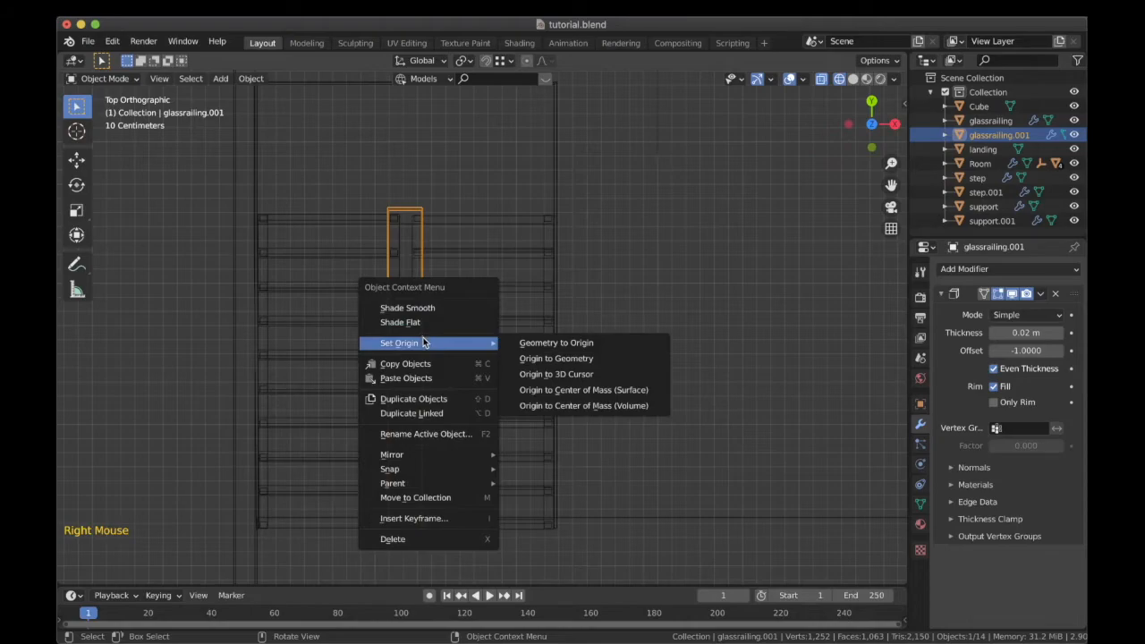
pyautogui.click(539, 358)
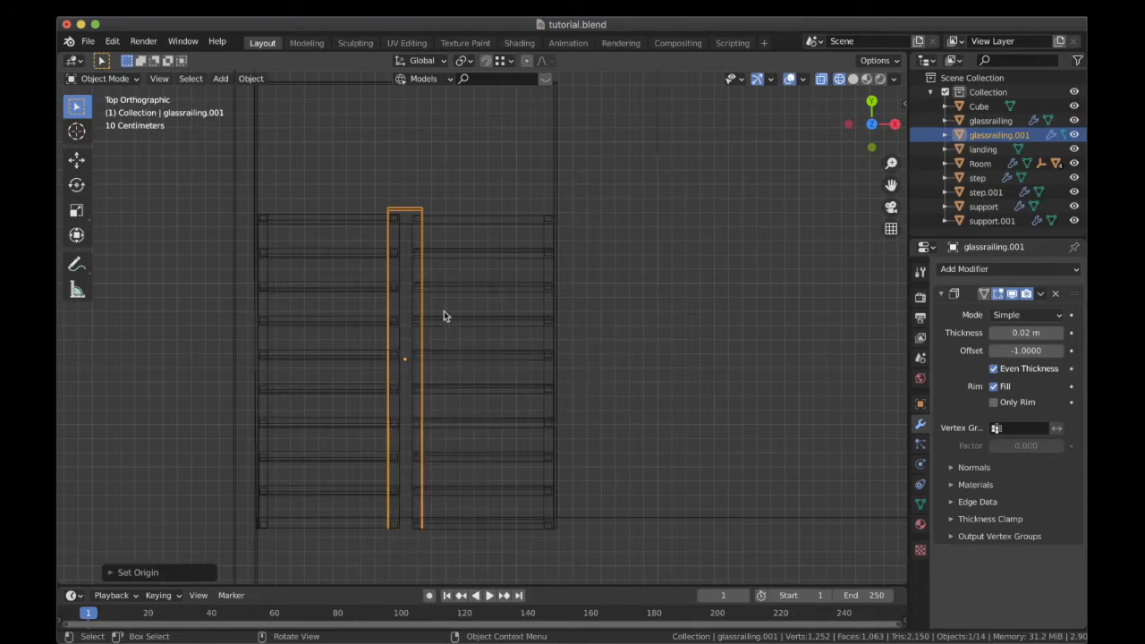
pyautogui.scroll(-3, 447, 313)
pyautogui.scroll(-2, 462, 319)
pyautogui.press('super+s')
pyautogui.scroll(3, 462, 319)
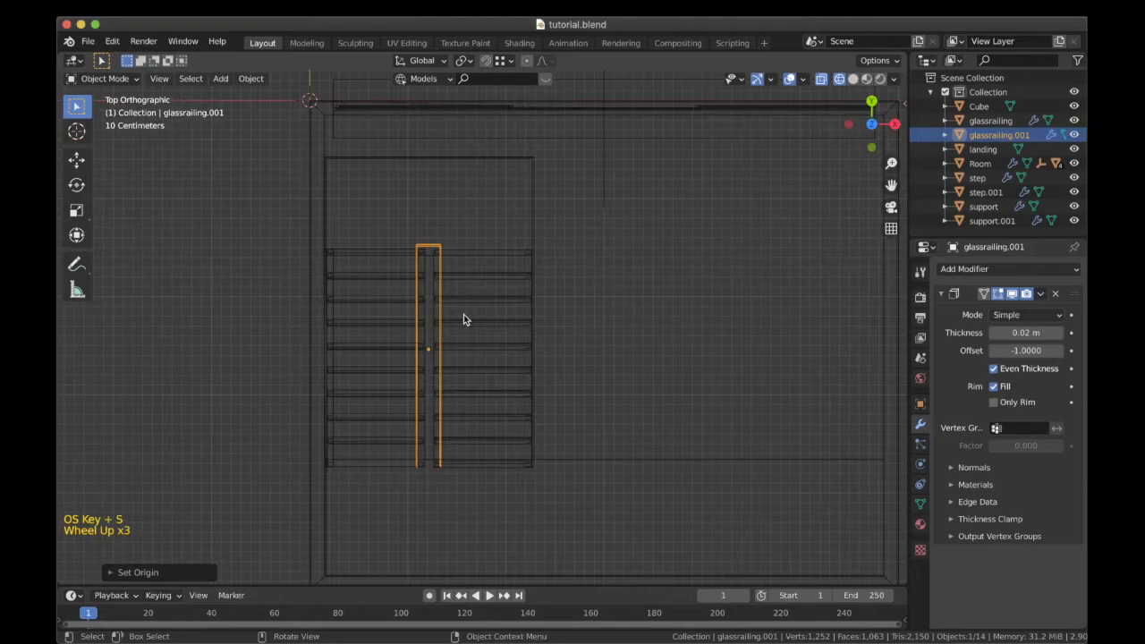
# View the duplicated railing on the stairs in solid shading, and open it for editing in the right-side wireframe view.
pyautogui.press('z')
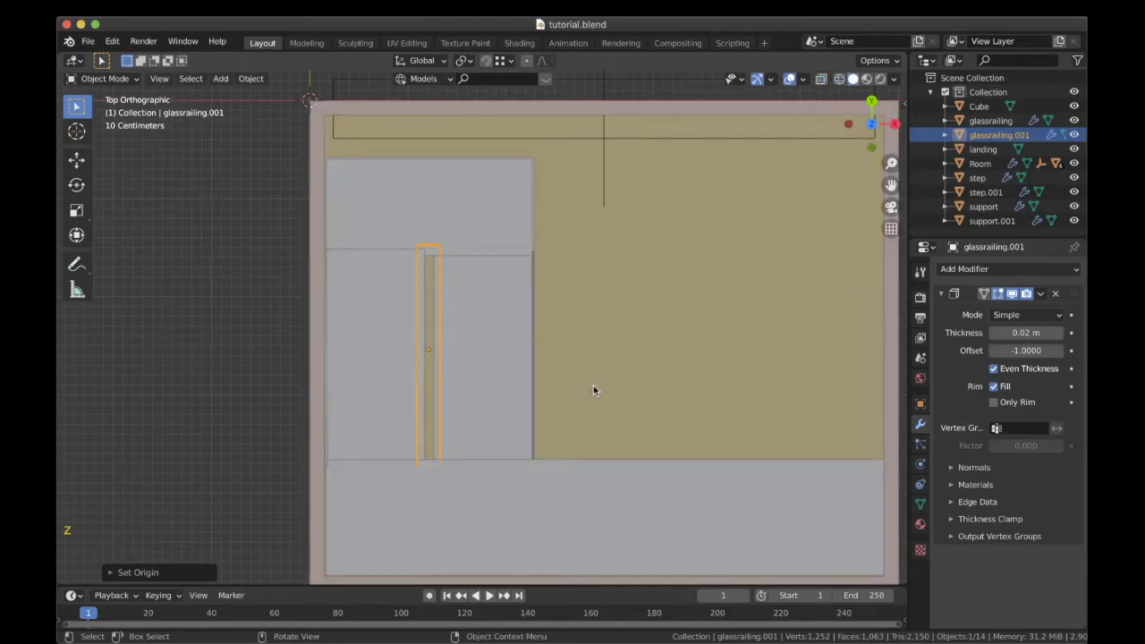
pyautogui.scroll(-2, 593, 389)
pyautogui.moveTo(567, 377); pyautogui.dragTo(483, 272, button='middle')
pyautogui.scroll(3, 451, 284)
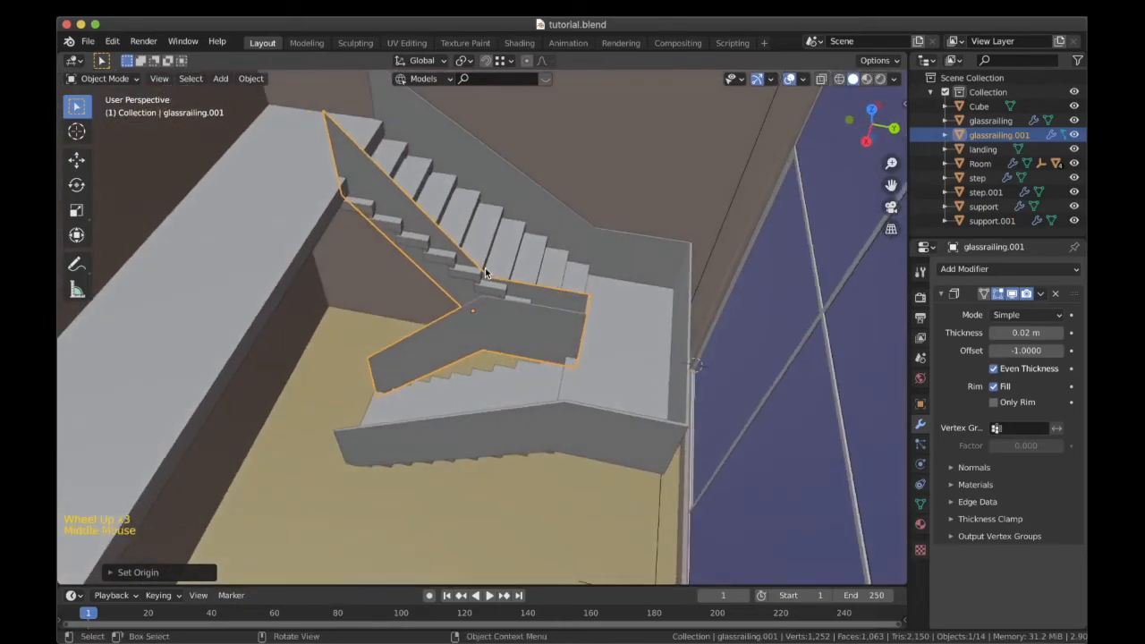
pyautogui.press('KP_3')
pyautogui.press('z')
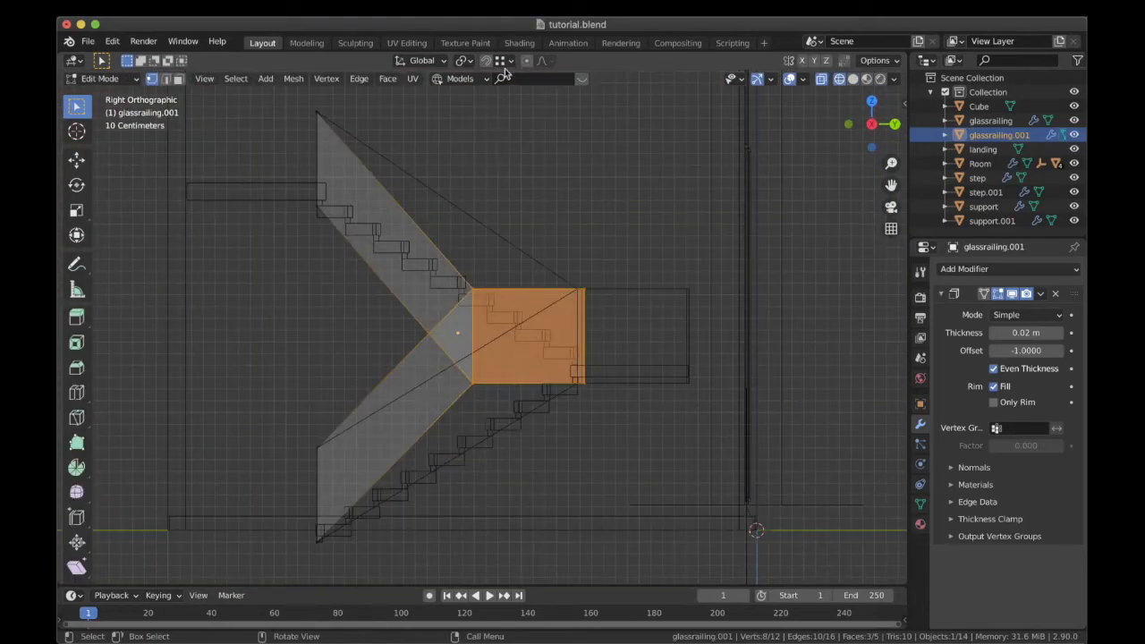
# With snapping on, move the inner railing's landing section along Y until its bend lines up with the outer railing's bend.
pyautogui.click(485, 60)
pyautogui.moveTo(472, 311)
pyautogui.keyDown('shift'); pyautogui.mouseDown(button='middle')
pyautogui.moveTo(365, 348)
pyautogui.moveTo(480, 328)
pyautogui.mouseUp(button='middle'); pyautogui.keyUp('shift')
pyautogui.scroll(2, 365, 345)
pyautogui.moveTo(422, 355); pyautogui.dragTo(338, 266)
pyautogui.moveTo(570, 485); pyautogui.dragTo(308, 266)
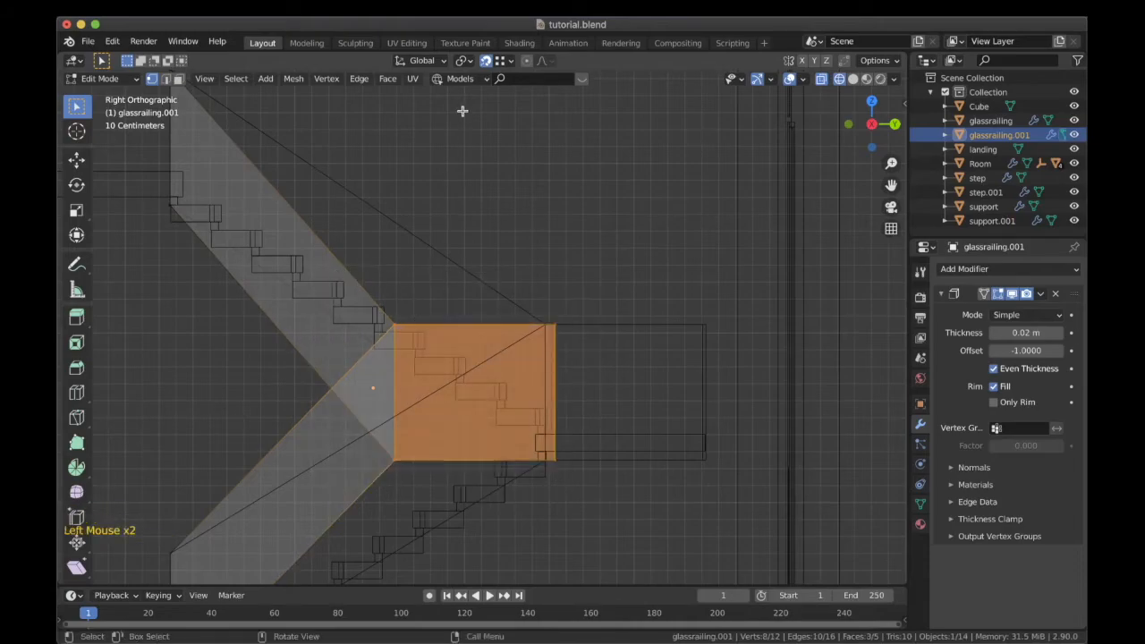
pyautogui.press('g')
pyautogui.press('y')
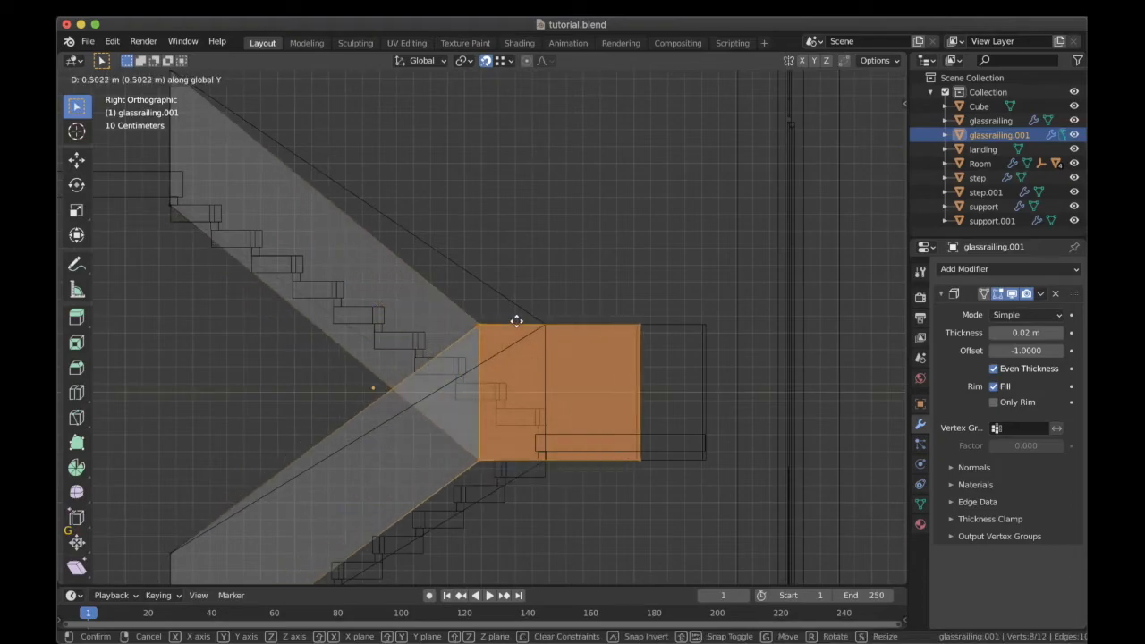
pyautogui.press('g')
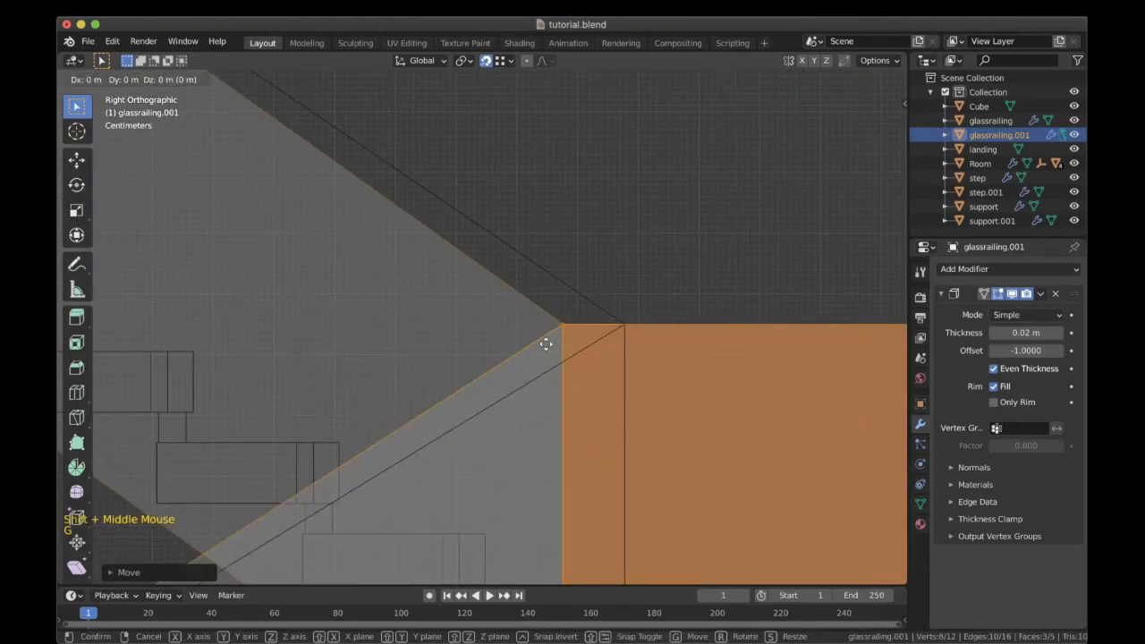
pyautogui.press('y')
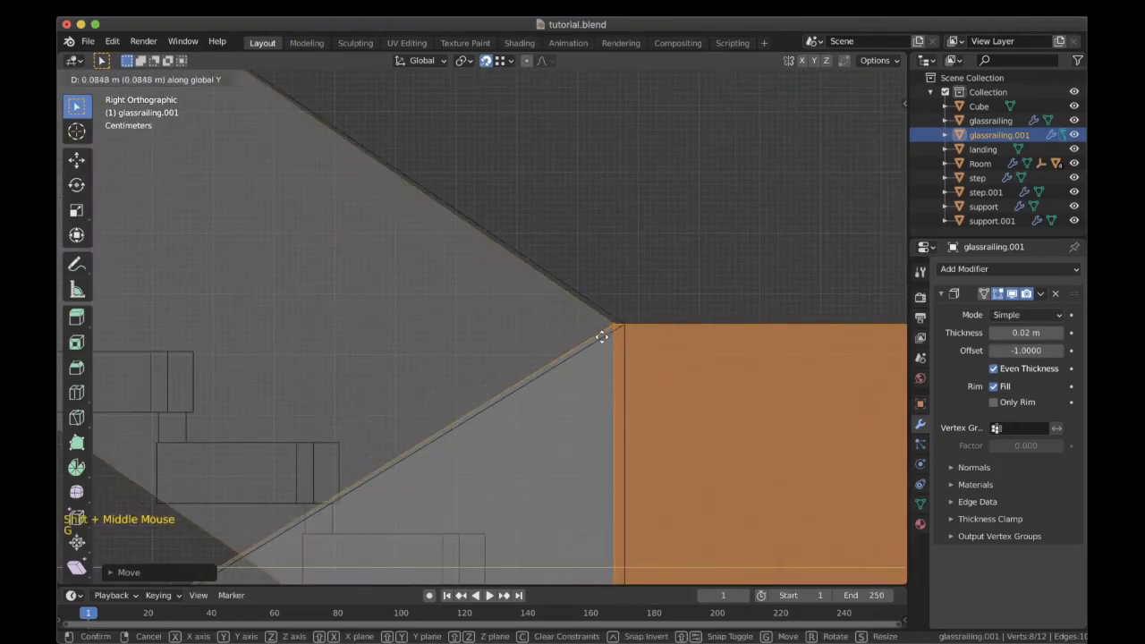
pyautogui.click(619, 329)
pyautogui.scroll(-4, 619, 328)
pyautogui.scroll(1, 621, 325)
pyautogui.scroll(-4, 620, 324)
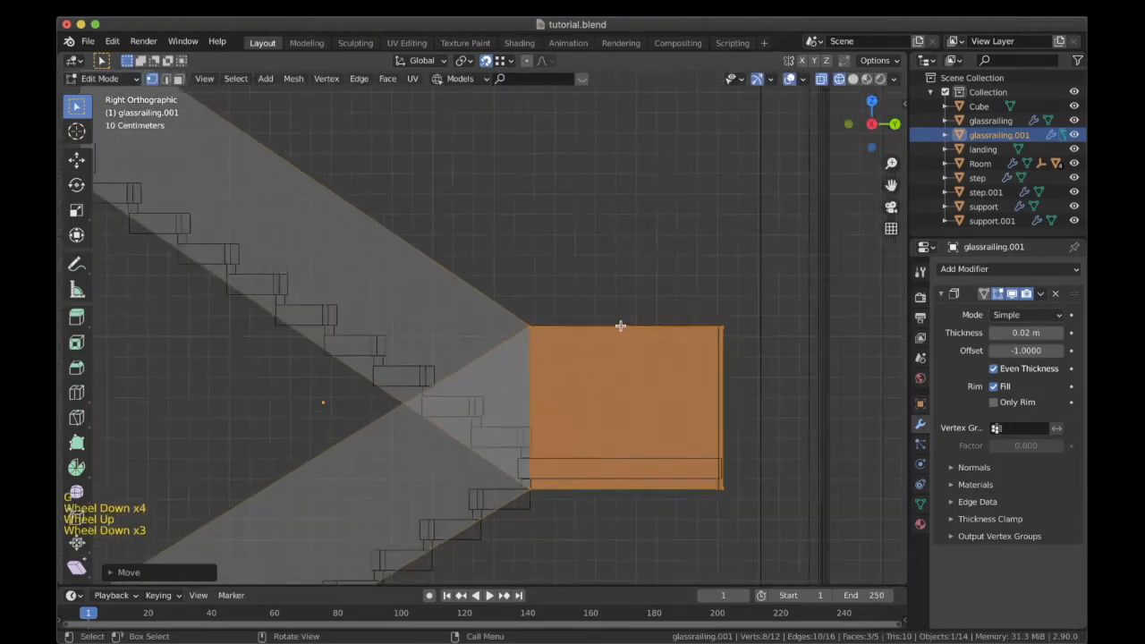
# Move the far end vertices of the inner railing's landing section about -0.8 m along Y to leave a short return.
pyautogui.click(664, 340)
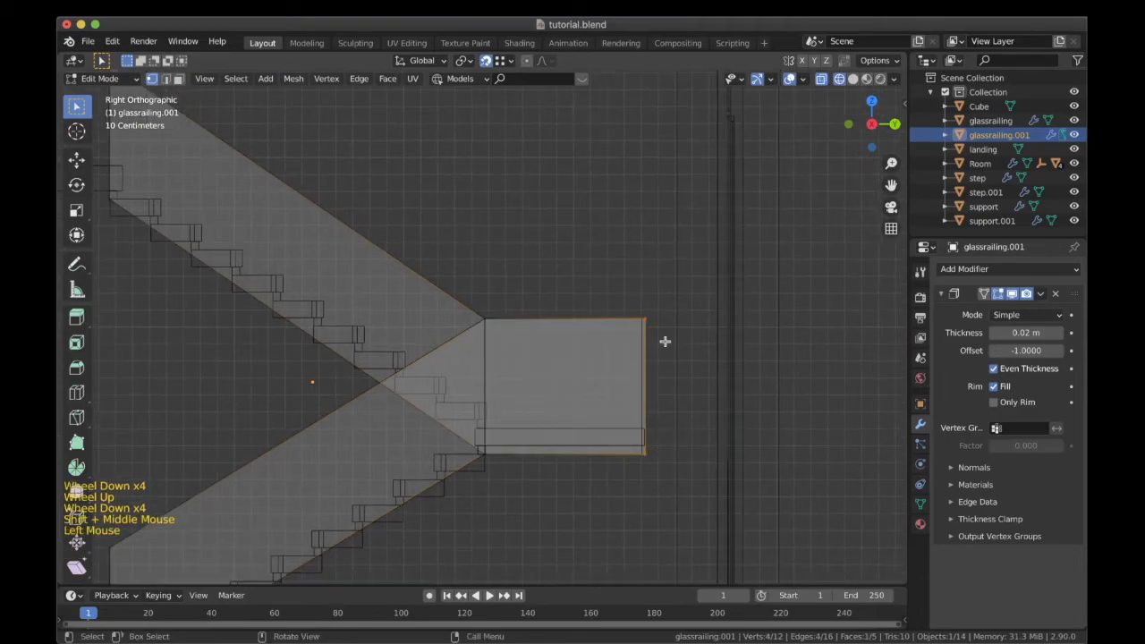
pyautogui.press('g')
pyautogui.press('y')
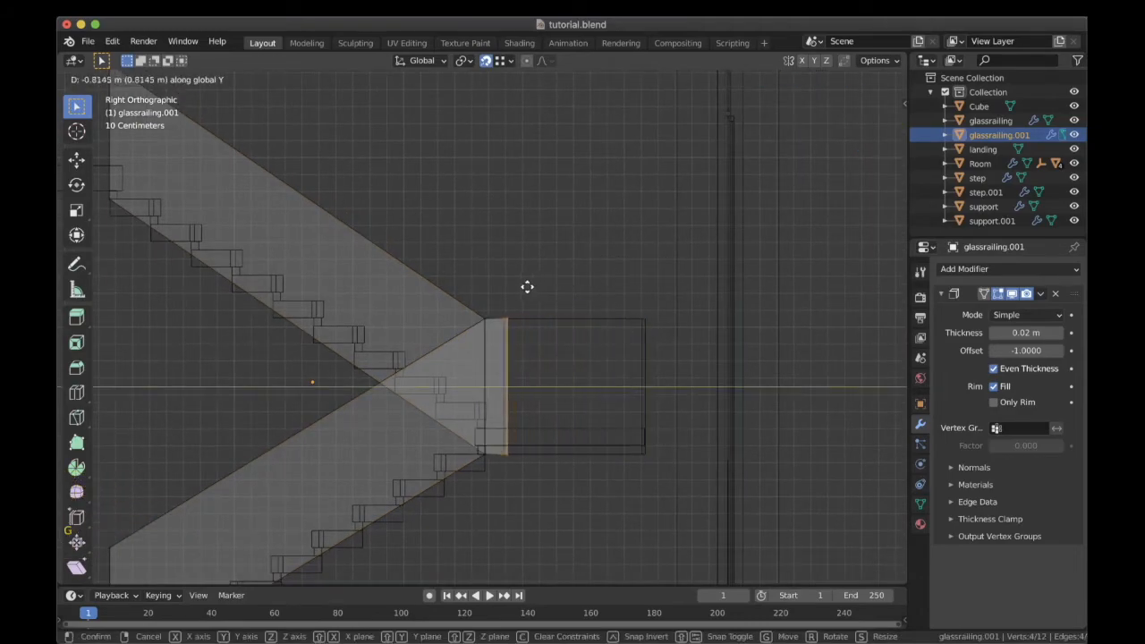
pyautogui.click(534, 287)
# Return to Object Mode in solid shading, deselect the inner railing and save the file.
pyautogui.press('z')
pyautogui.scroll(-1, 593, 286)
pyautogui.moveTo(593, 286)
pyautogui.mouseDown(button='middle')
pyautogui.moveTo(513, 303)
pyautogui.moveTo(516, 349)
pyautogui.moveTo(471, 320)
pyautogui.mouseUp(button='middle')
pyautogui.press('Tab')
pyautogui.scroll(-6, 514, 302)
pyautogui.click(515, 304)
pyautogui.press('super+s')
# Select the inner railing and scale it narrower along X in the top view to fit the gap between the flights.
pyautogui.click(451, 322)
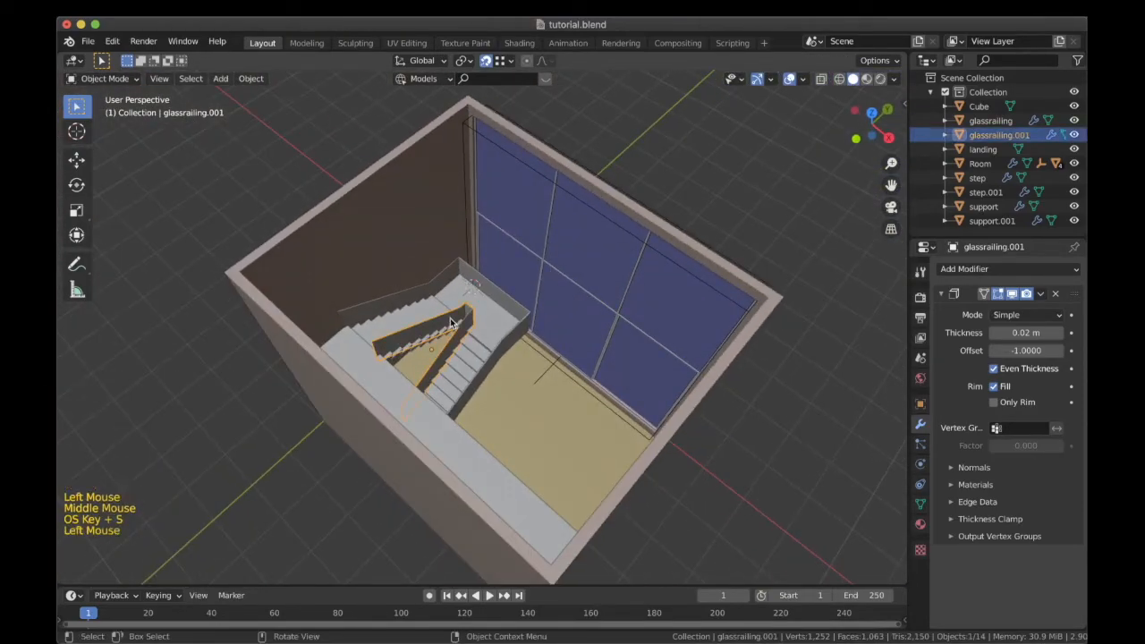
pyautogui.press('KP_7')
pyautogui.press('z')
pyautogui.scroll(2, 408, 357)
pyautogui.keyDown('shift'); pyautogui.moveTo(408, 357); pyautogui.dragTo(460, 338, button='middle'); pyautogui.keyUp('shift')
pyautogui.scroll(6, 544, 345)
pyautogui.scroll(2, 559, 295)
pyautogui.press('s')
pyautogui.press('x')
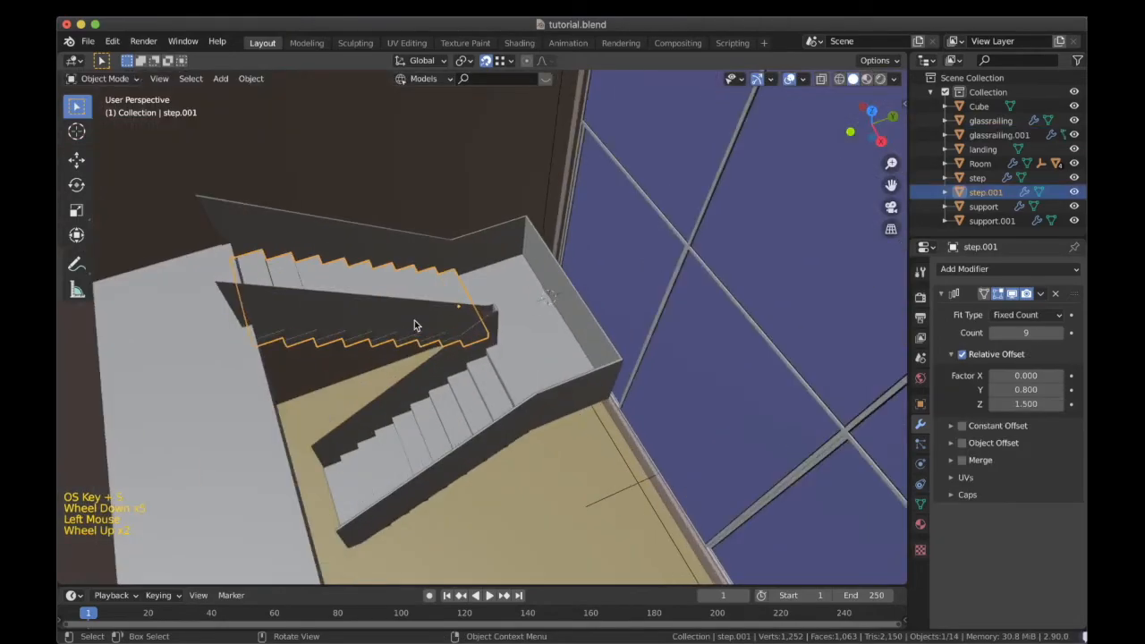
# Select the inner railing again and open it for editing in the top wireframe view.
pyautogui.scroll(2, 414, 320)
pyautogui.click(415, 322)
pyautogui.press('KP_7')
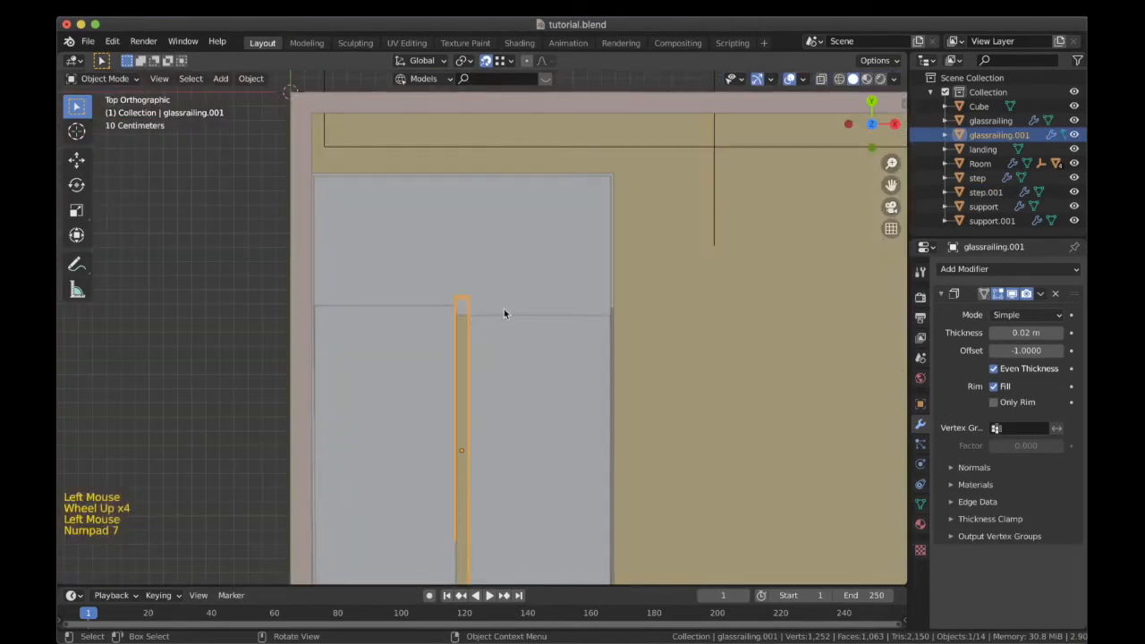
pyautogui.press('Tab')
pyautogui.press('z')
pyautogui.keyDown('shift'); pyautogui.moveTo(509, 286); pyautogui.dragTo(495, 258, button='middle'); pyautogui.keyUp('shift')
pyautogui.press('z')
# Move the inner railing's side along the upper flight about 0.008 m along X, then about 0.006 m more with snapping off.
pyautogui.moveTo(468, 537); pyautogui.dragTo(362, 175)
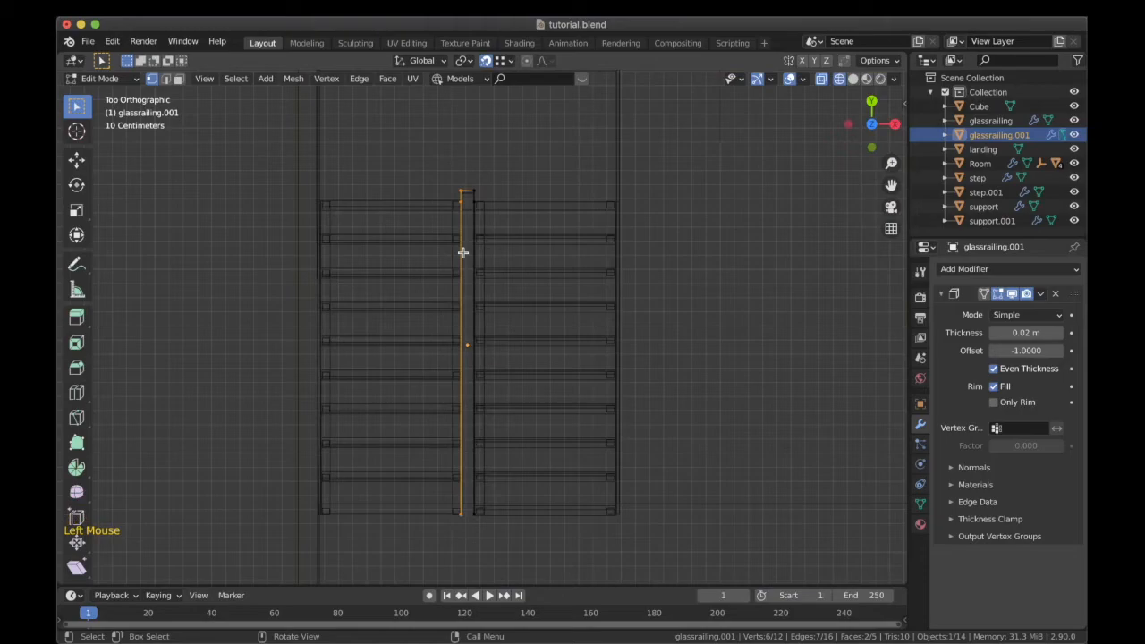
pyautogui.keyDown('shift'); pyautogui.moveTo(459, 251); pyautogui.dragTo(465, 276, button='middle'); pyautogui.keyUp('shift')
pyautogui.scroll(2, 455, 248)
pyautogui.keyDown('shift'); pyautogui.moveTo(442, 205); pyautogui.dragTo(441, 230, button='middle'); pyautogui.keyUp('shift')
pyautogui.keyDown('shift'); pyautogui.scroll(1, 441, 230); pyautogui.keyUp('shift')
pyautogui.scroll(1, 437, 221)
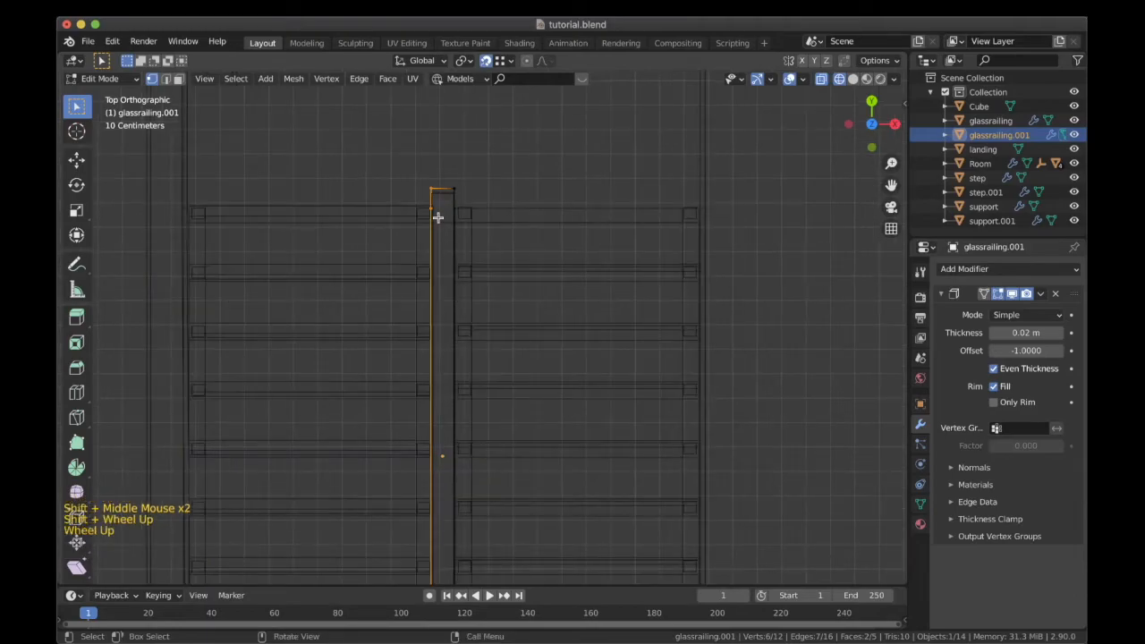
pyautogui.press('g')
pyautogui.press('x')
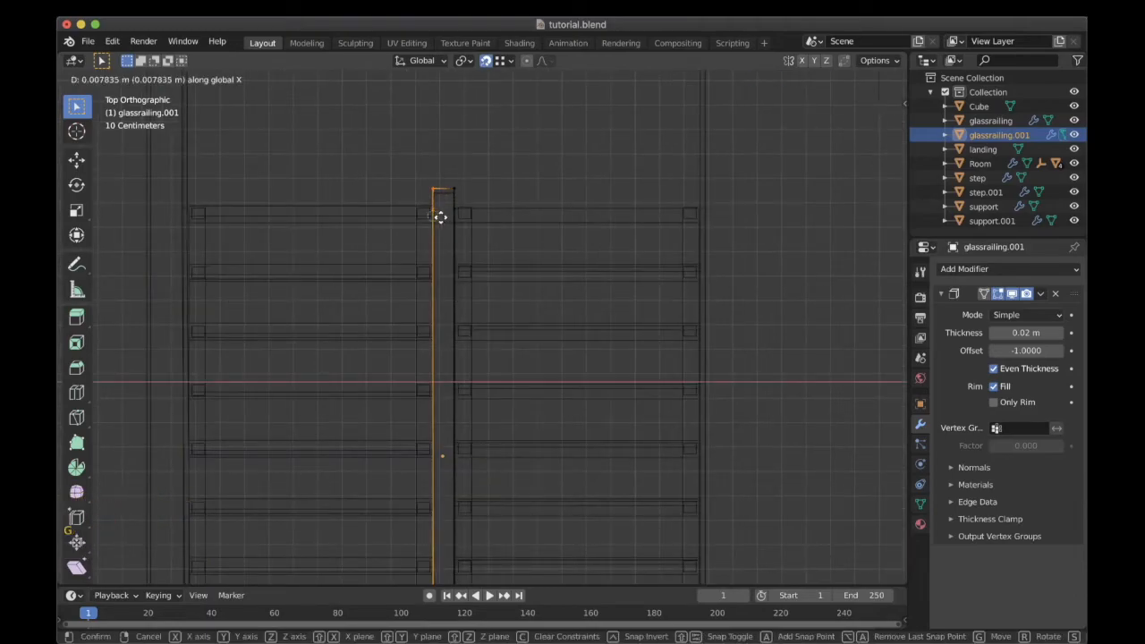
pyautogui.press('Return')
pyautogui.click(484, 60)
pyautogui.press('g')
pyautogui.press('x')
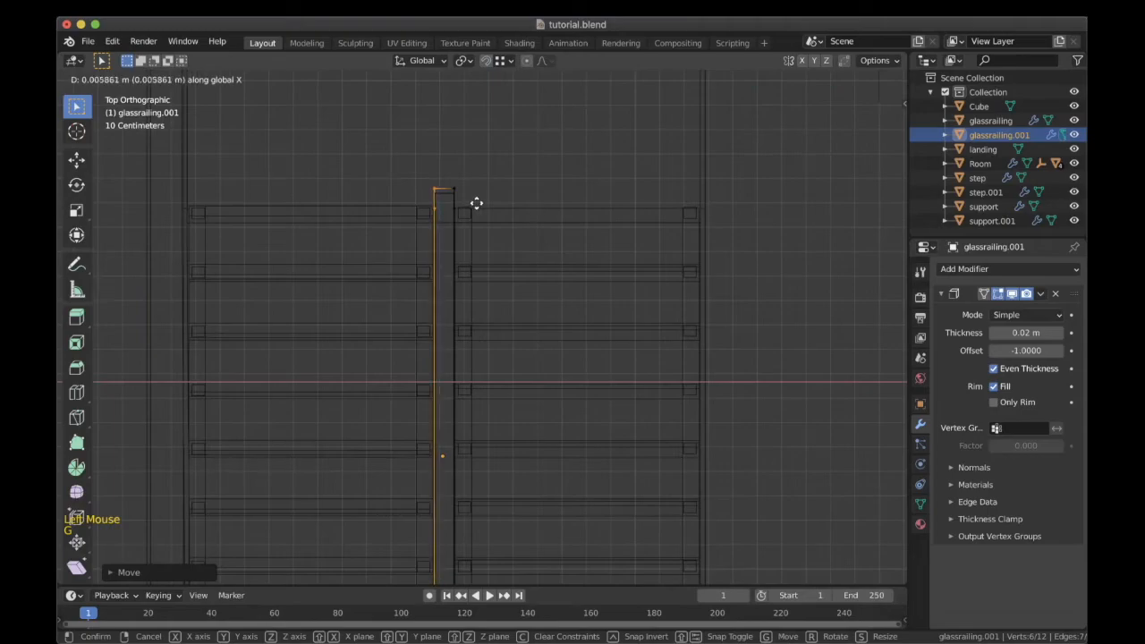
pyautogui.click(474, 203)
# Leave Edit Mode, save the file, and view the fitted inner railing within the whole room in solid shading, deselected.
pyautogui.press('z')
pyautogui.press('Tab')
pyautogui.scroll(-5, 609, 216)
pyautogui.moveTo(609, 217); pyautogui.dragTo(470, 169, button='middle')
pyautogui.scroll(1, 465, 168)
pyautogui.press('super+s')
pyautogui.scroll(-5, 465, 167)
pyautogui.click(639, 152)
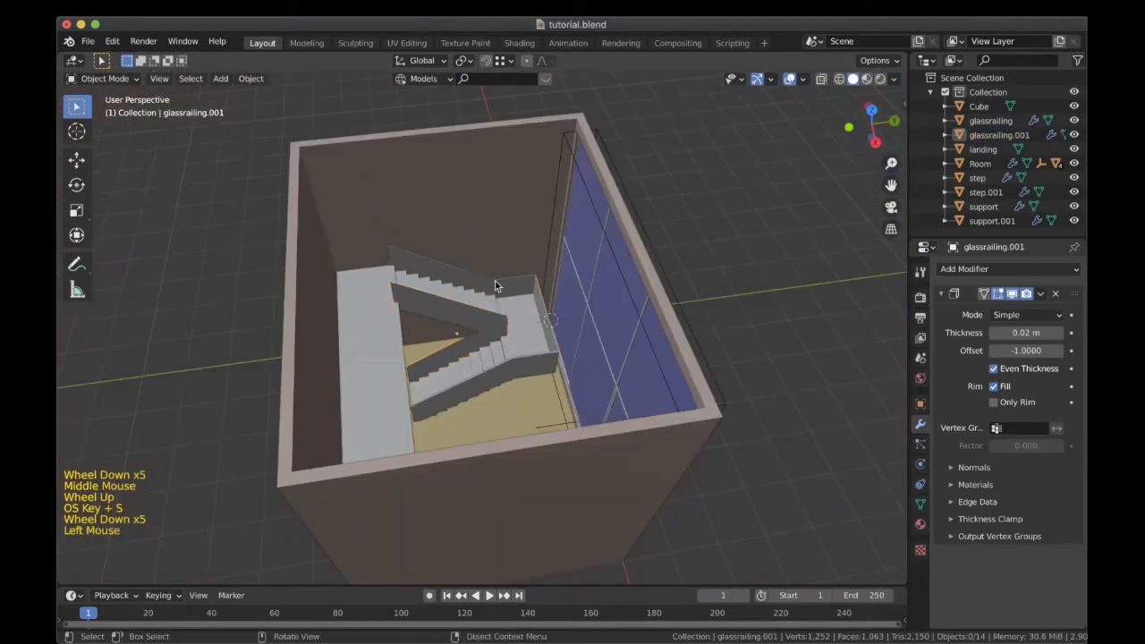
# Select the inner railing and rename it innerglassrailing.
pyautogui.click(488, 325)
pyautogui.click(1018, 135)
pyautogui.doubleClick(1018, 135)
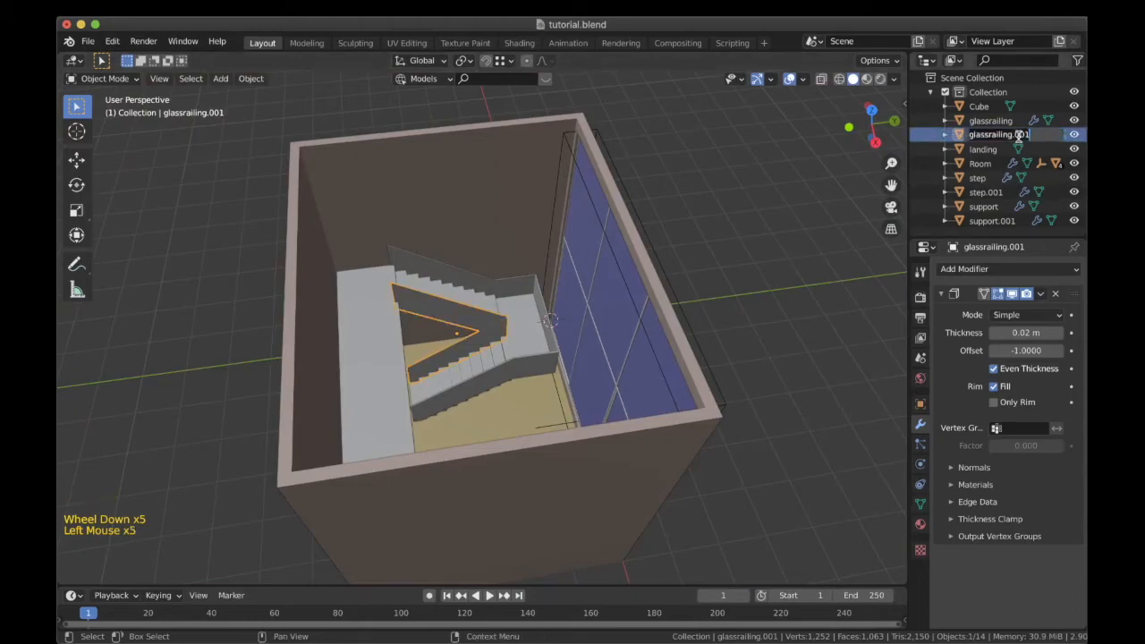
pyautogui.write('innerglassrailing')
pyautogui.press('Return')
# Add a mesh cylinder in the right wireframe view of the stairs and rotate it 90 degrees.
pyautogui.scroll(2, 465, 324)
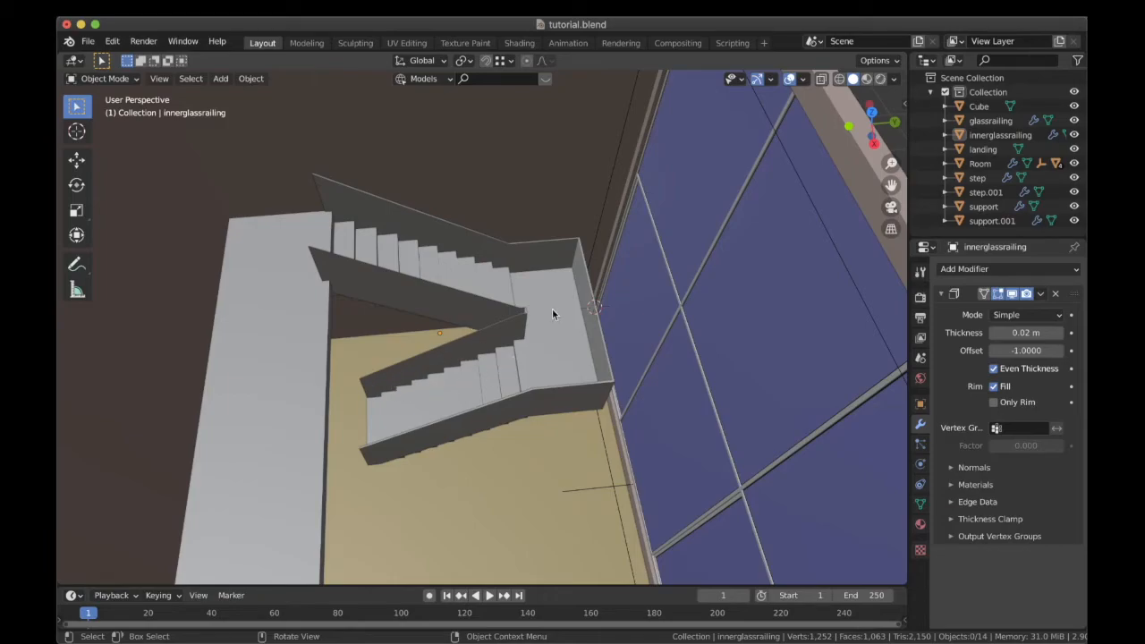
pyautogui.press('KP_3')
pyautogui.keyDown('shift'); pyautogui.moveTo(552, 308); pyautogui.dragTo(554, 298, button='middle'); pyautogui.keyUp('shift')
pyautogui.press('z')
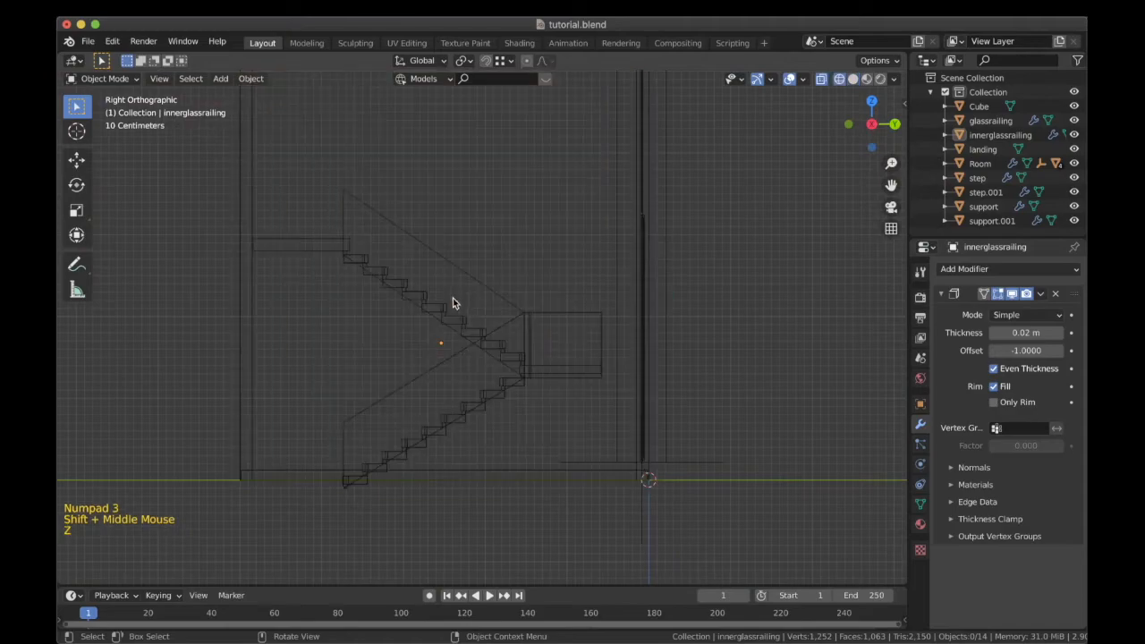
pyautogui.hotkey('shift', 'a')
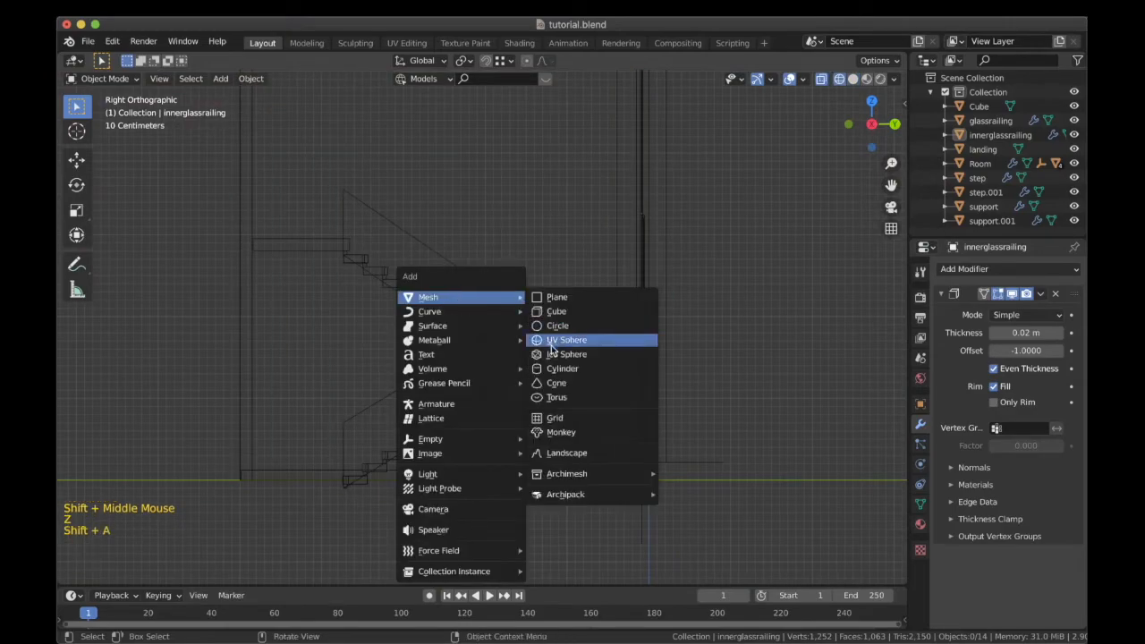
pyautogui.click(556, 368)
pyautogui.write('r')
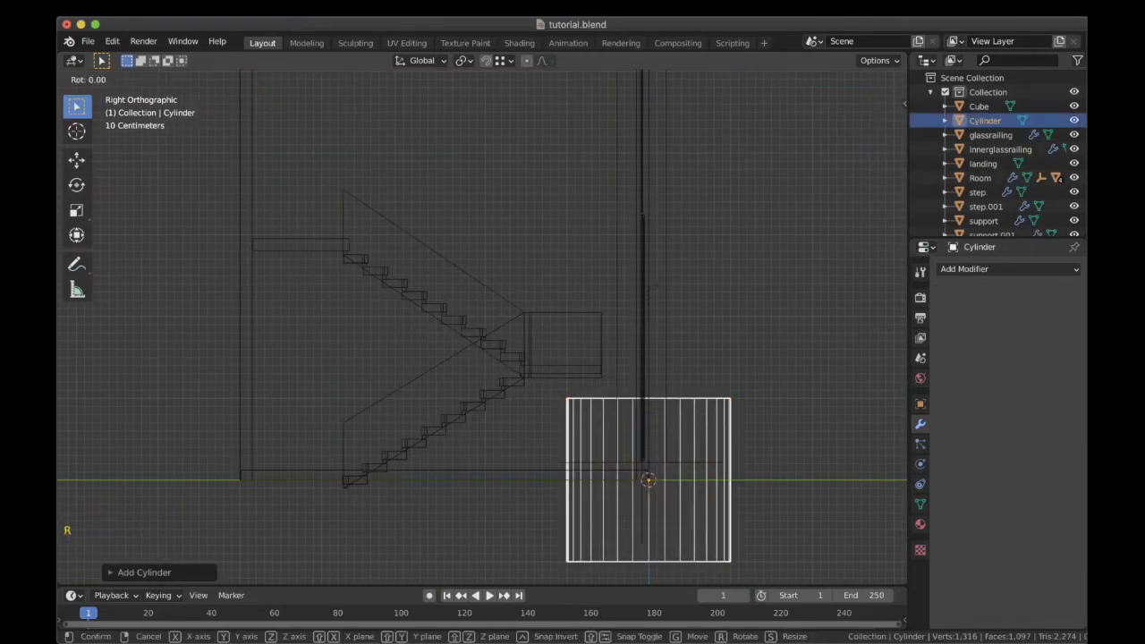
pyautogui.write('90')
pyautogui.press('Return')
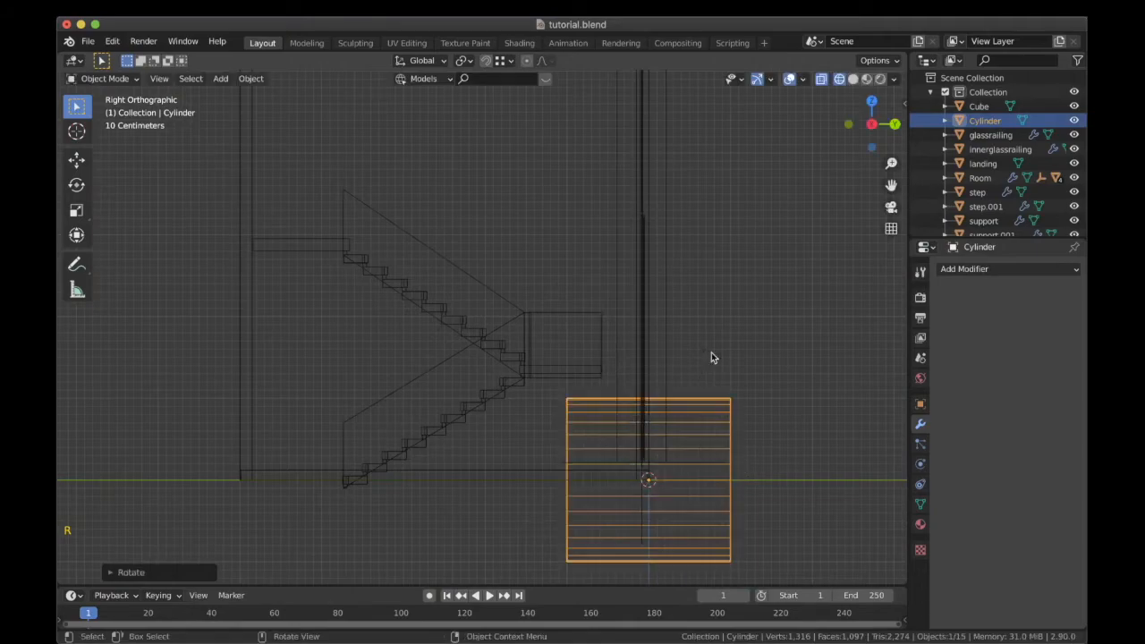
# Scale the cylinder down uniformly and move it beside the glass railing of the lower flight.
pyautogui.scroll(3, 711, 353)
pyautogui.scroll(-4, 716, 361)
pyautogui.press('s')
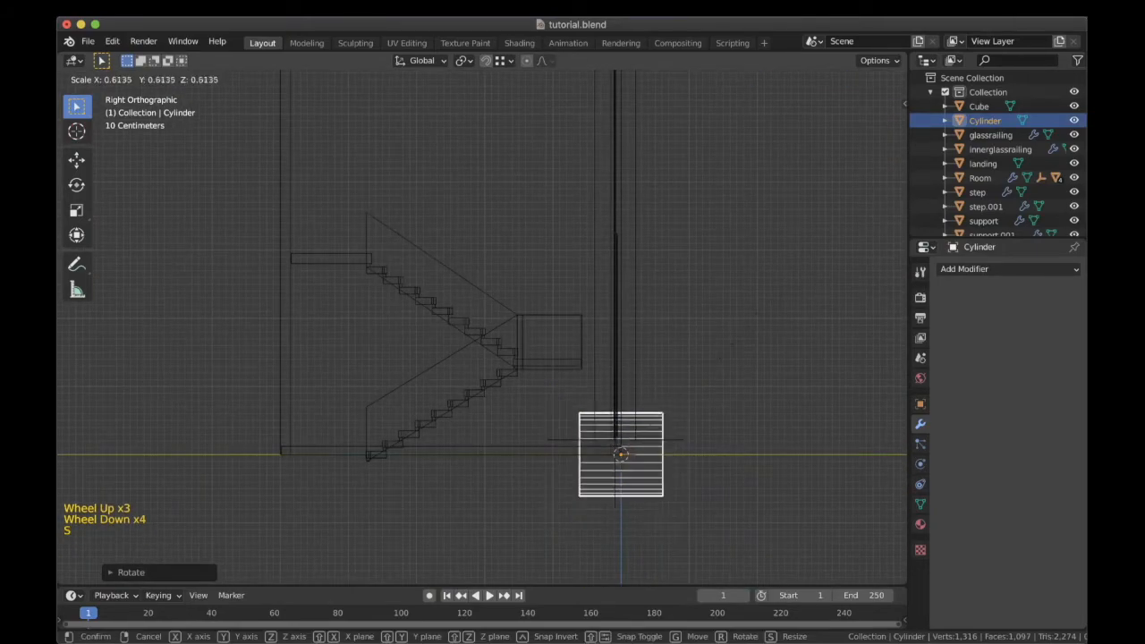
pyautogui.click(619, 454)
pyautogui.press('g')
pyautogui.click(411, 385)
pyautogui.keyDown('shift'); pyautogui.moveTo(492, 309); pyautogui.dragTo(547, 330, button='middle'); pyautogui.keyUp('shift')
# Shrink the cylinder to handrail thickness and position it just inside the railing's top corner at the start of the lower flight.
pyautogui.scroll(9, 546, 330)
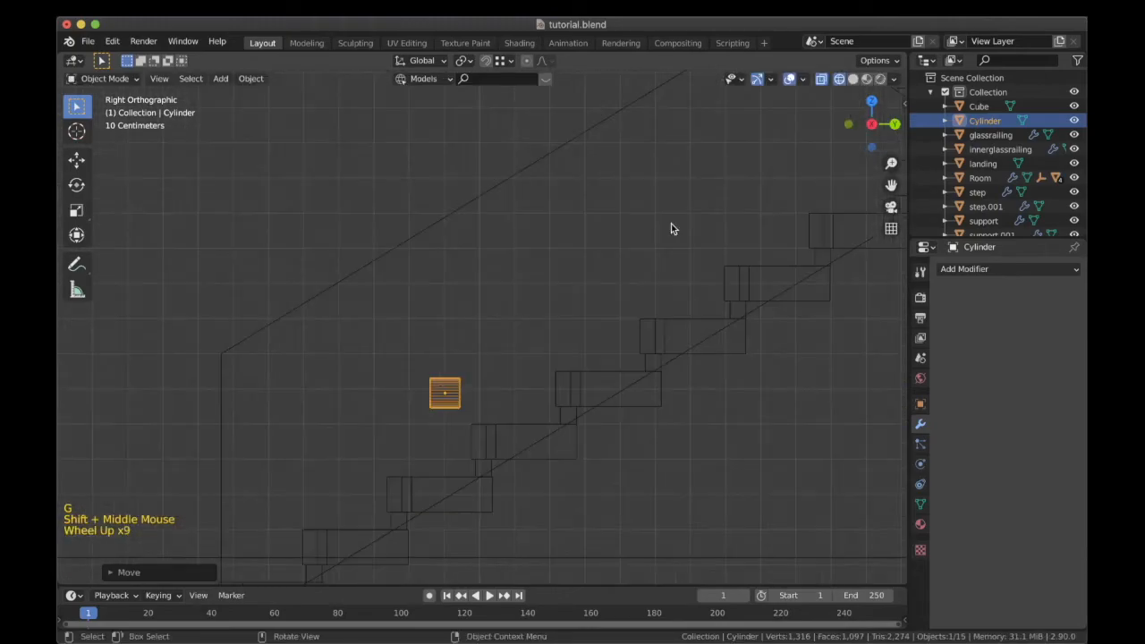
pyautogui.press('s')
pyautogui.click(593, 393)
pyautogui.press('g')
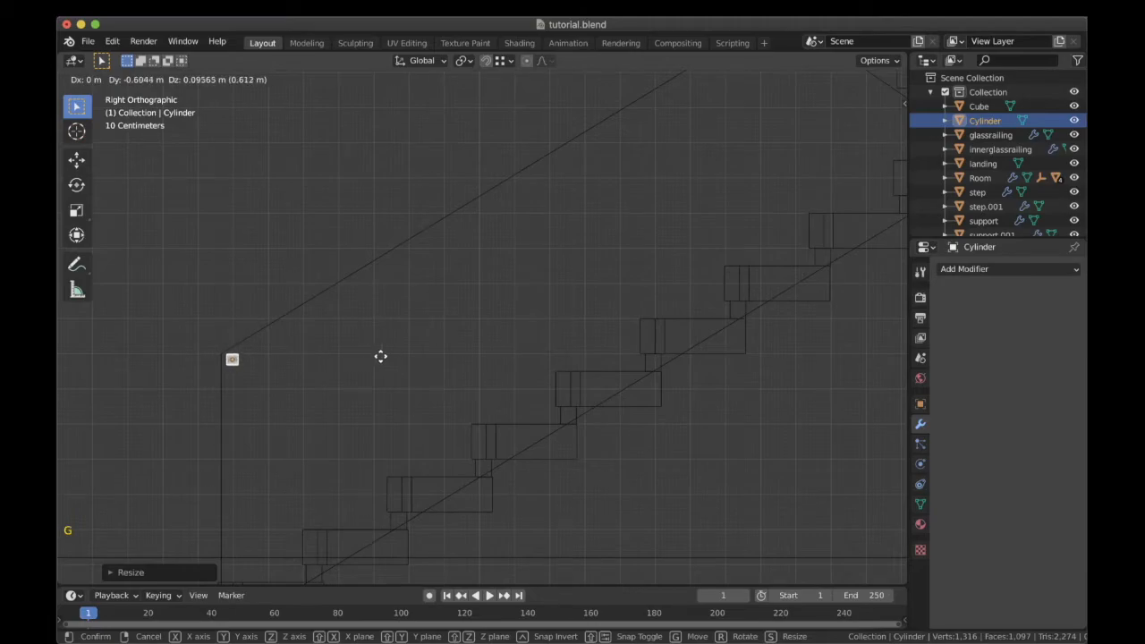
pyautogui.click(380, 364)
# In Edit Mode, select the cylinder's landing-side end vertices and stretch them level until the tube reaches below the landing edge.
pyautogui.press('Tab')
pyautogui.press('z')
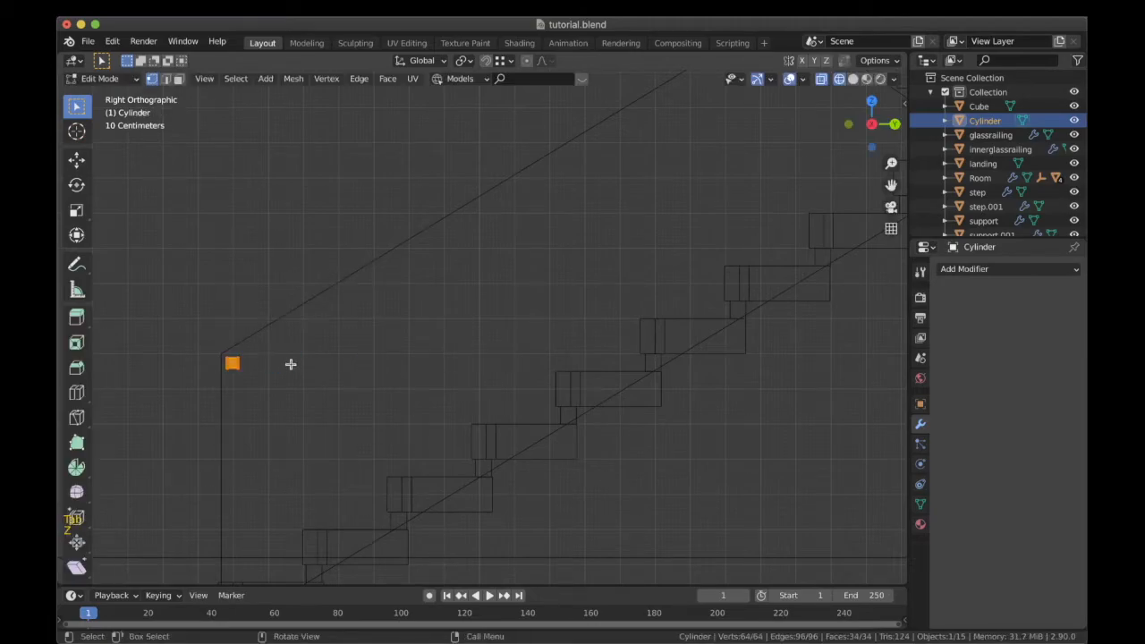
pyautogui.keyDown('shift'); pyautogui.moveTo(313, 403); pyautogui.dragTo(403, 388, button='middle'); pyautogui.keyUp('shift')
pyautogui.moveTo(334, 310); pyautogui.dragTo(325, 296)
pyautogui.scroll(-3, 390, 304)
pyautogui.keyDown('shift'); pyautogui.moveTo(443, 300); pyautogui.dragTo(327, 337, button='middle'); pyautogui.keyUp('shift')
pyautogui.press('g')
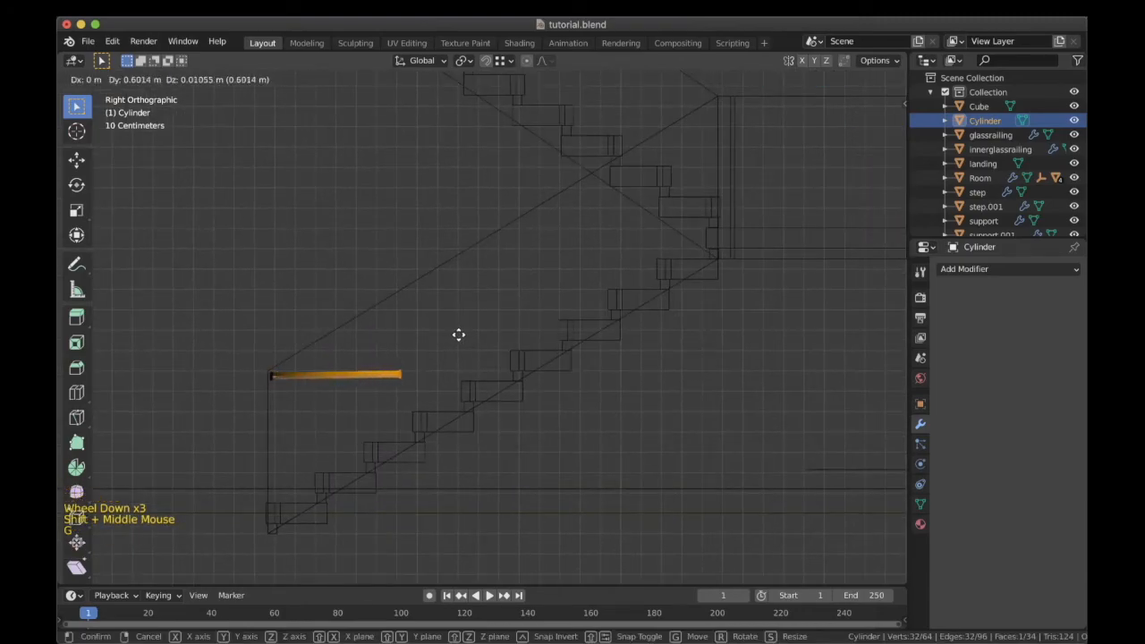
pyautogui.click(774, 329)
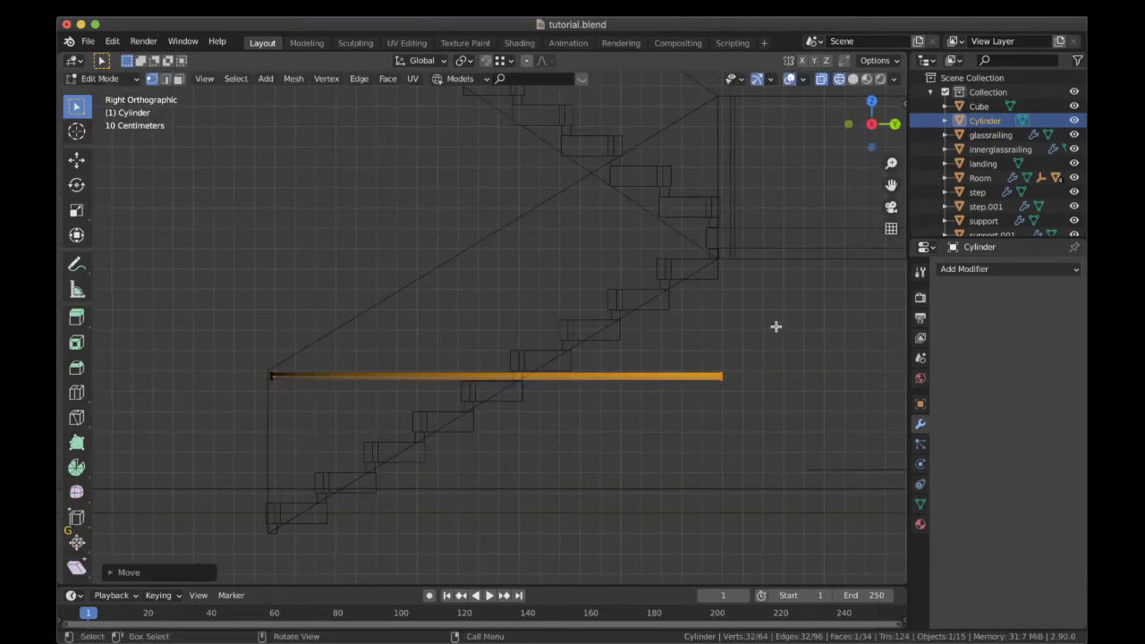
# Snap the handrail end along Y to the railing's landing corner, then raise it about 1.33 m along Z parallel to the slope.
pyautogui.keyDown('shift'); pyautogui.moveTo(775, 326); pyautogui.dragTo(715, 354, button='middle'); pyautogui.keyUp('shift')
pyautogui.click(483, 60)
pyautogui.keyDown('shift'); pyautogui.moveTo(597, 243); pyautogui.dragTo(593, 266, button='middle'); pyautogui.keyUp('shift')
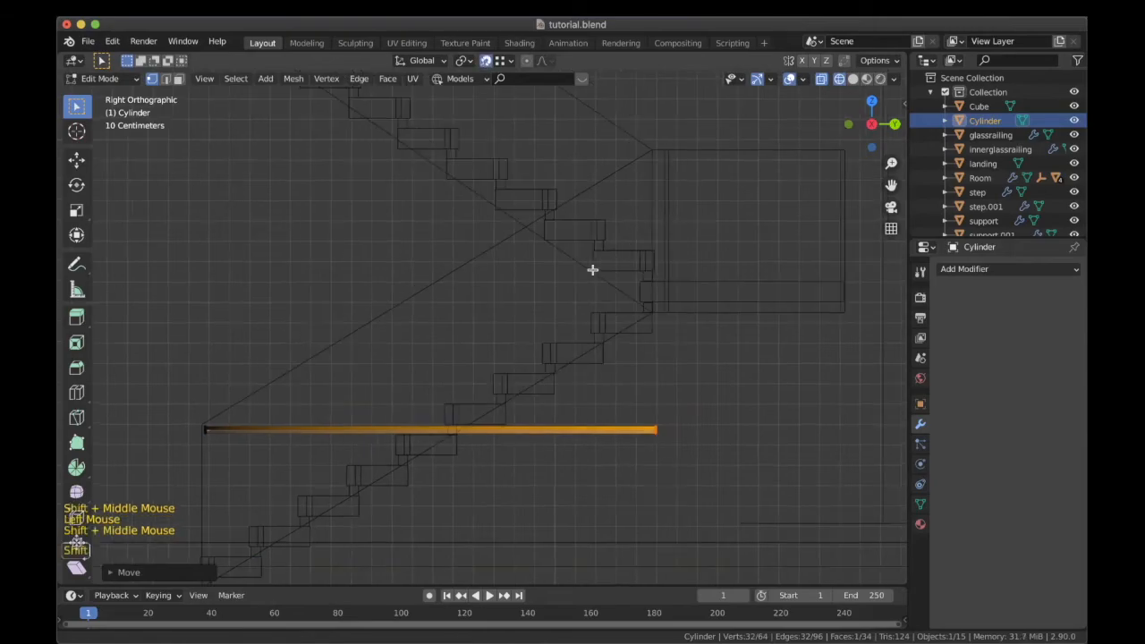
pyautogui.press('g')
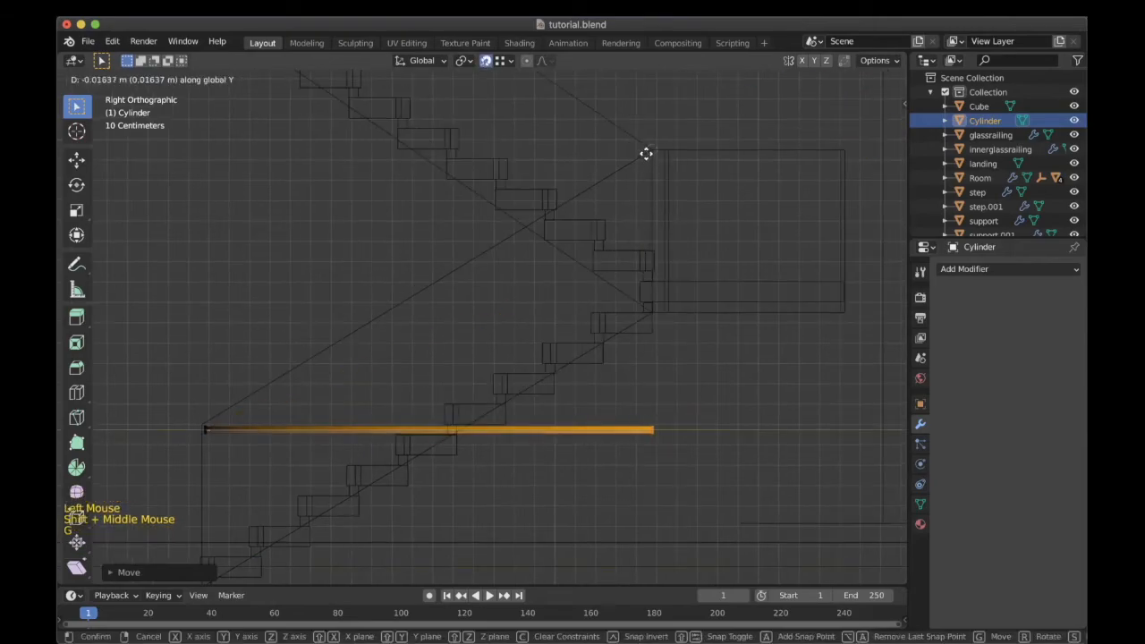
pyautogui.click(646, 153)
pyautogui.press('g')
pyautogui.press('z')
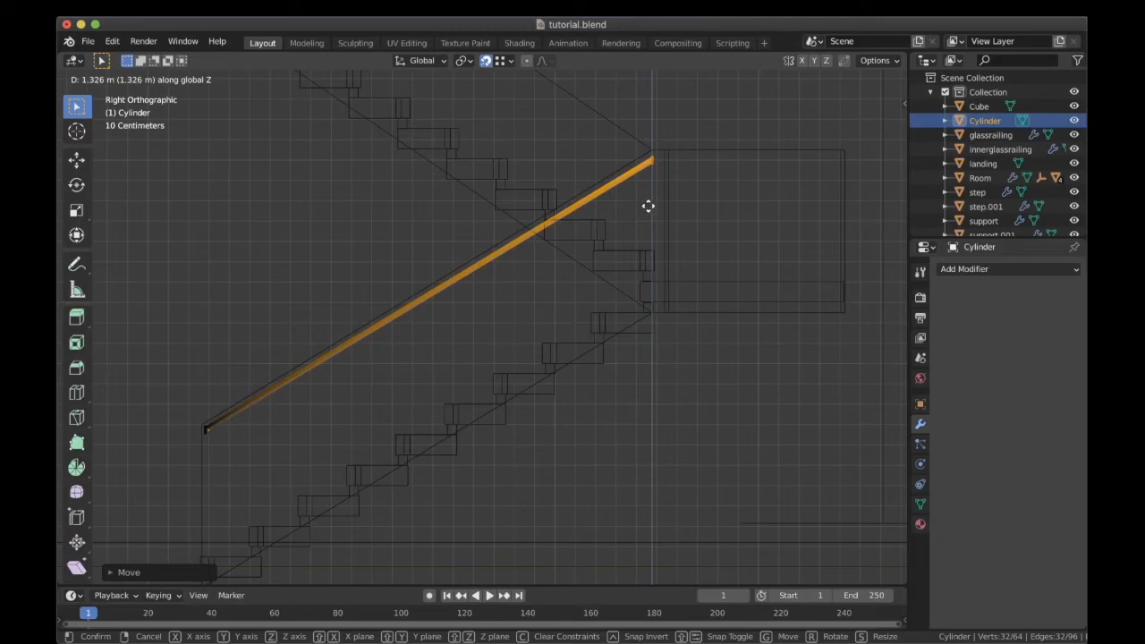
pyautogui.click(647, 205)
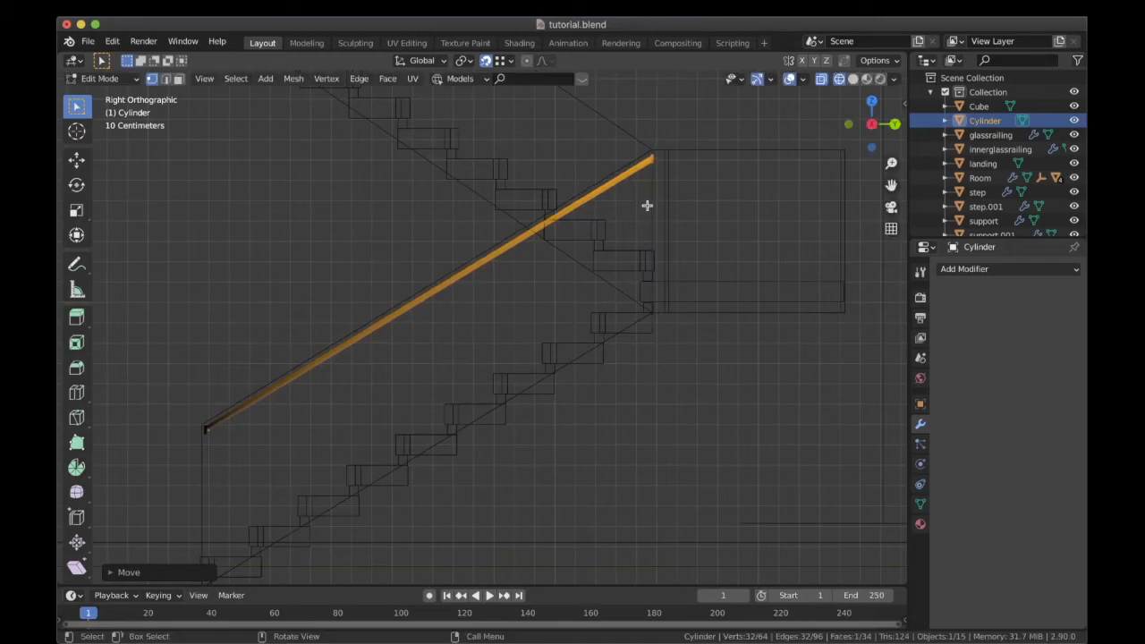
# Leave Edit Mode, save the file, and move the handrail along X to the inner railing in the top wireframe view.
pyautogui.press('Tab')
pyautogui.scroll(-1, 648, 210)
pyautogui.scroll(-1, 648, 210)
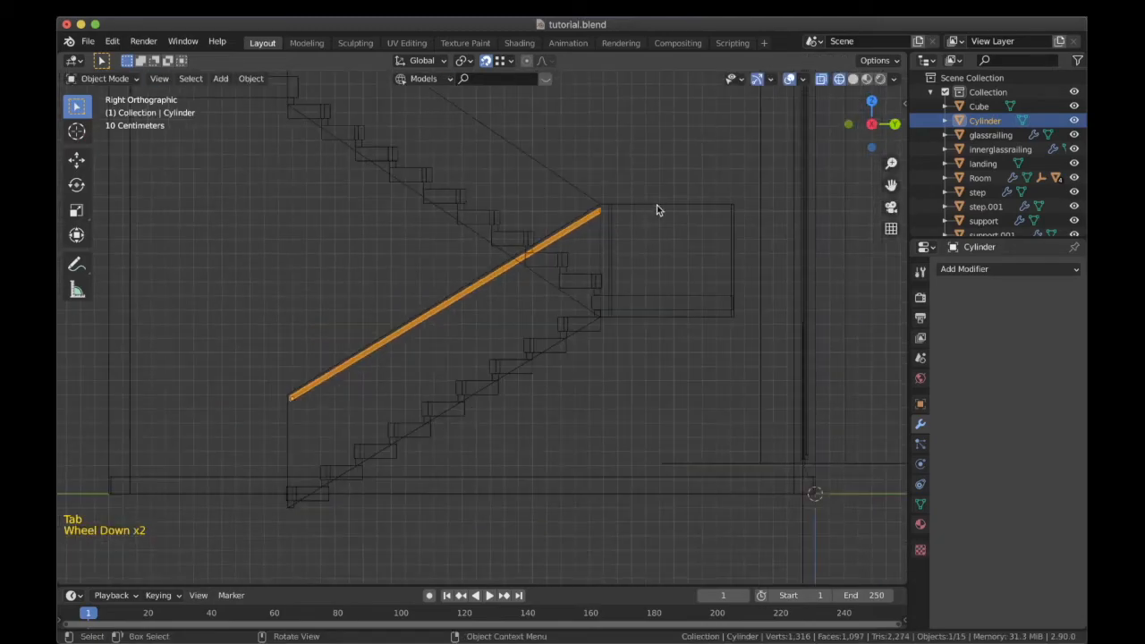
pyautogui.press('z')
pyautogui.press('KP_7')
pyautogui.keyDown('shift'); pyautogui.moveTo(527, 237); pyautogui.dragTo(517, 238, button='middle'); pyautogui.keyUp('shift')
pyautogui.press('super+s')
pyautogui.press('z')
pyautogui.press('g')
pyautogui.press('x')
pyautogui.click(546, 281)
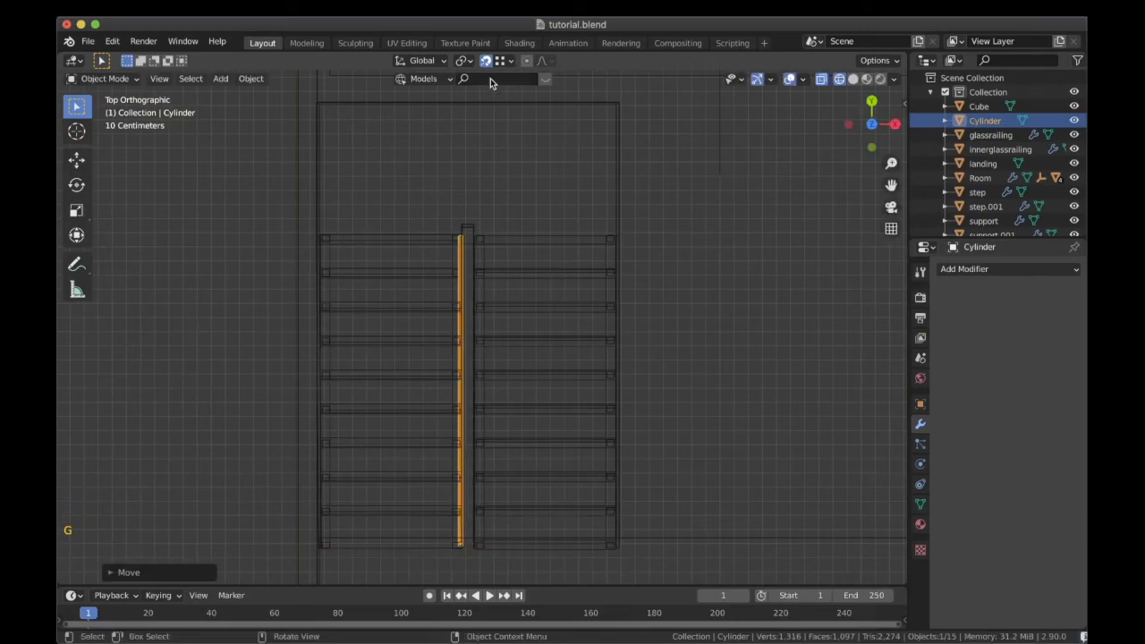
# Turn snapping off and move the handrail about 0.16 m along X onto the other side of the inner railing.
pyautogui.click(487, 63)
pyautogui.press('g')
pyautogui.press('x')
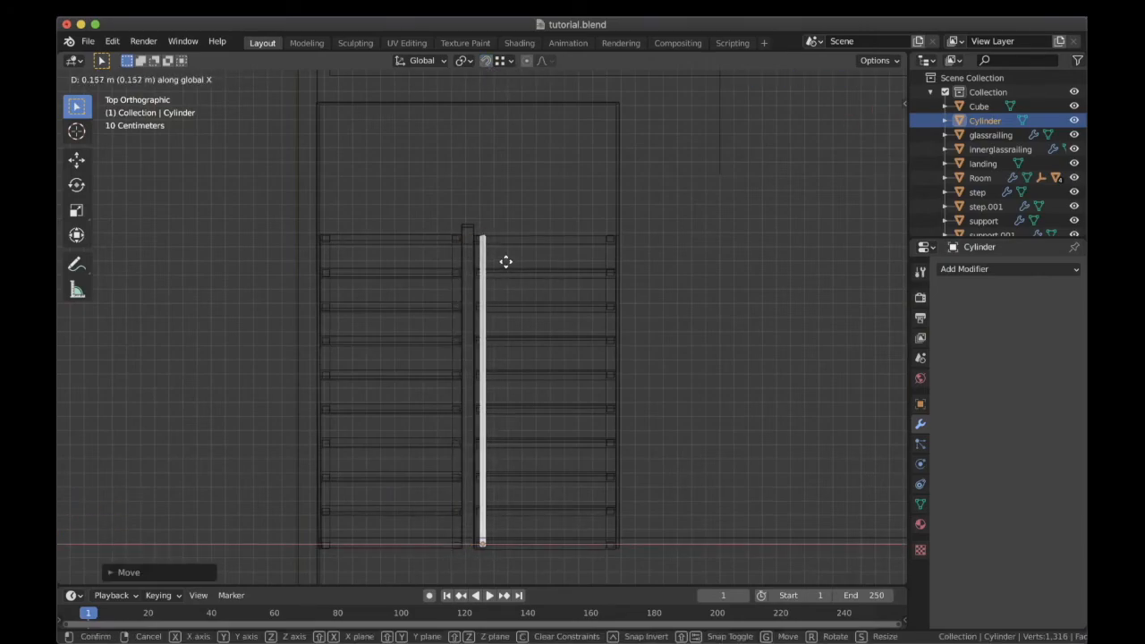
pyautogui.click(508, 264)
# Edit the handrail in the right view and extrude its upper end horizontally by a short segment past the railing's corner.
pyautogui.keyDown('shift'); pyautogui.moveTo(506, 259); pyautogui.dragTo(524, 416, button='middle'); pyautogui.keyUp('shift')
pyautogui.scroll(3, 521, 346)
pyautogui.press('KP_3')
pyautogui.press('Tab')
pyautogui.scroll(3, 469, 208)
pyautogui.click(470, 207)
pyautogui.keyDown('shift'); pyautogui.moveTo(470, 207); pyautogui.dragTo(485, 294, button='middle'); pyautogui.keyUp('shift')
pyautogui.press('e')
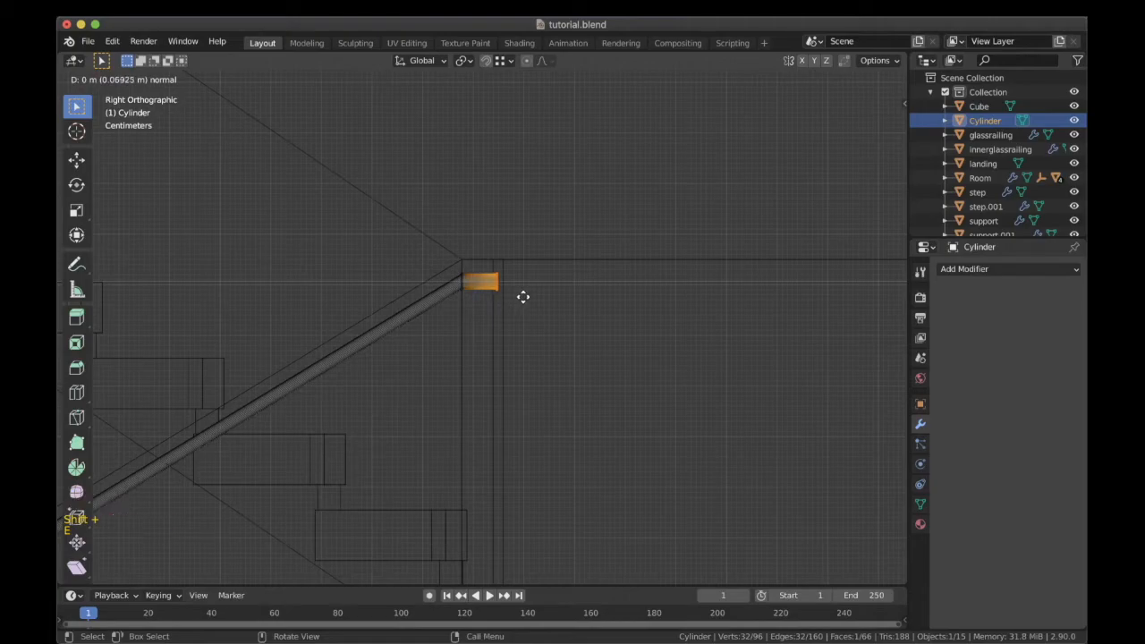
pyautogui.click(532, 297)
# In the top view, move the extruded handrail end slightly farther along Y beyond the inner railing, then save the file.
pyautogui.press('KP_7')
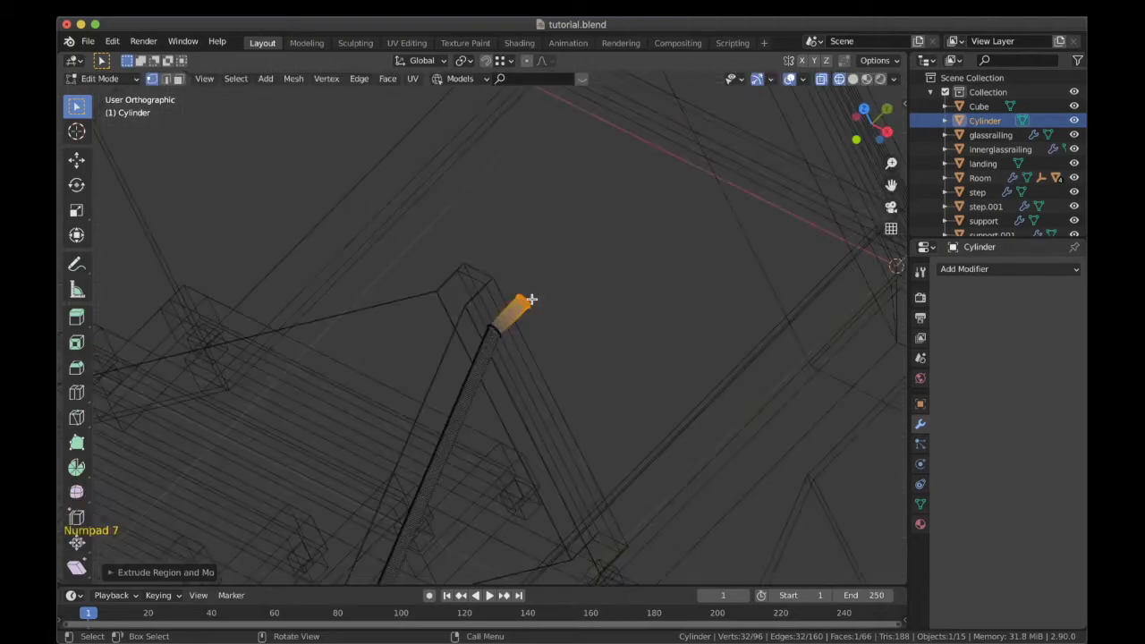
pyautogui.press('g')
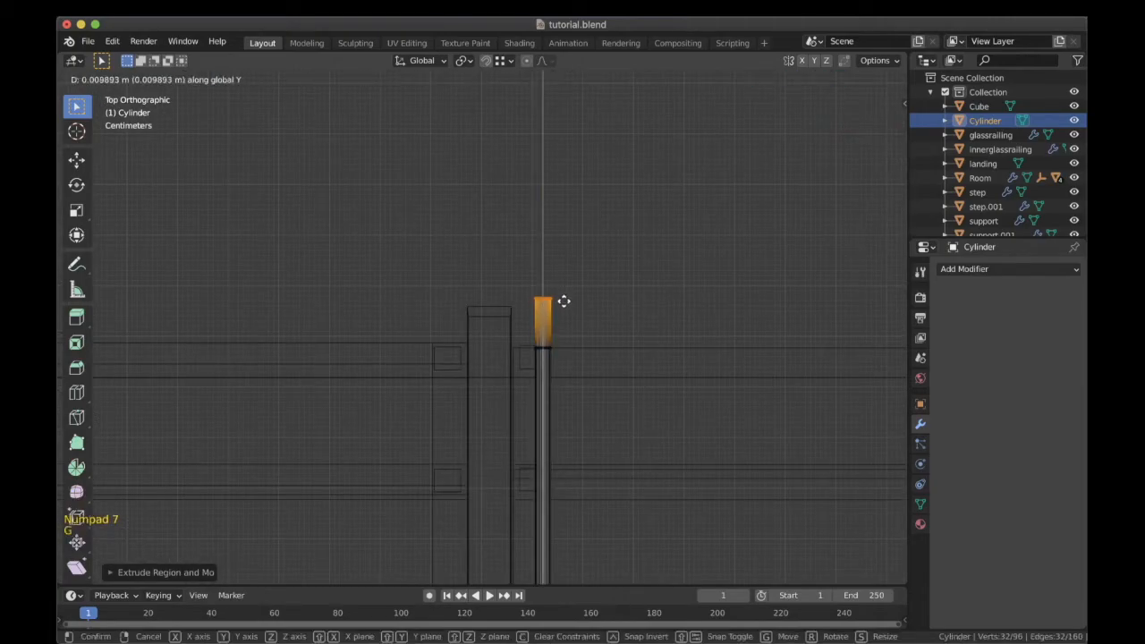
pyautogui.click(562, 299)
pyautogui.press('super+s')
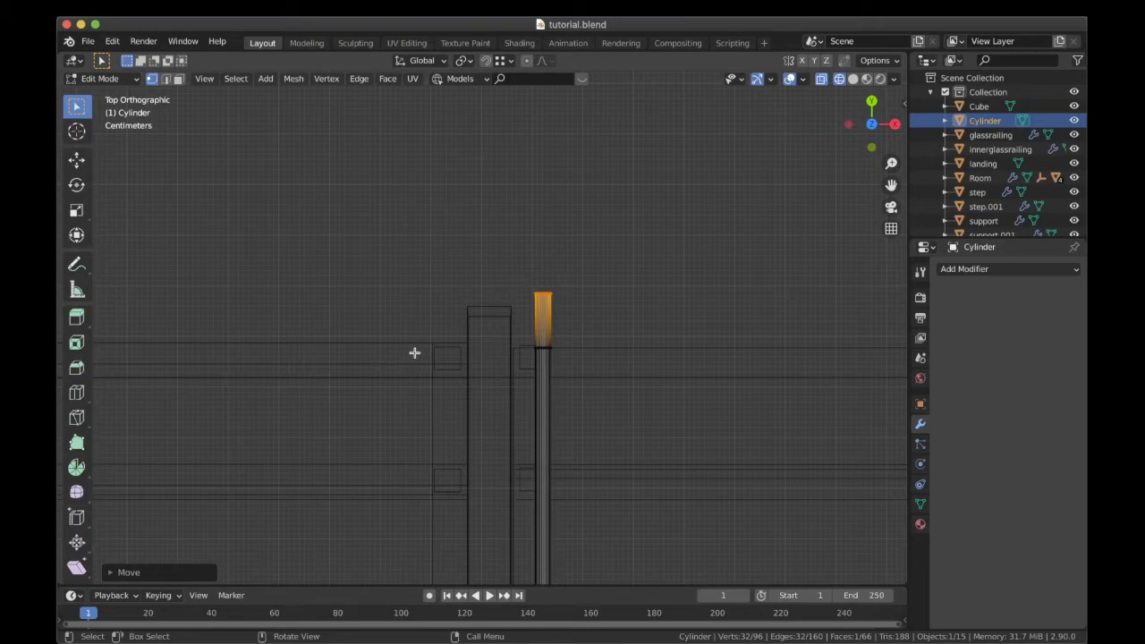
pyautogui.press('super+s')
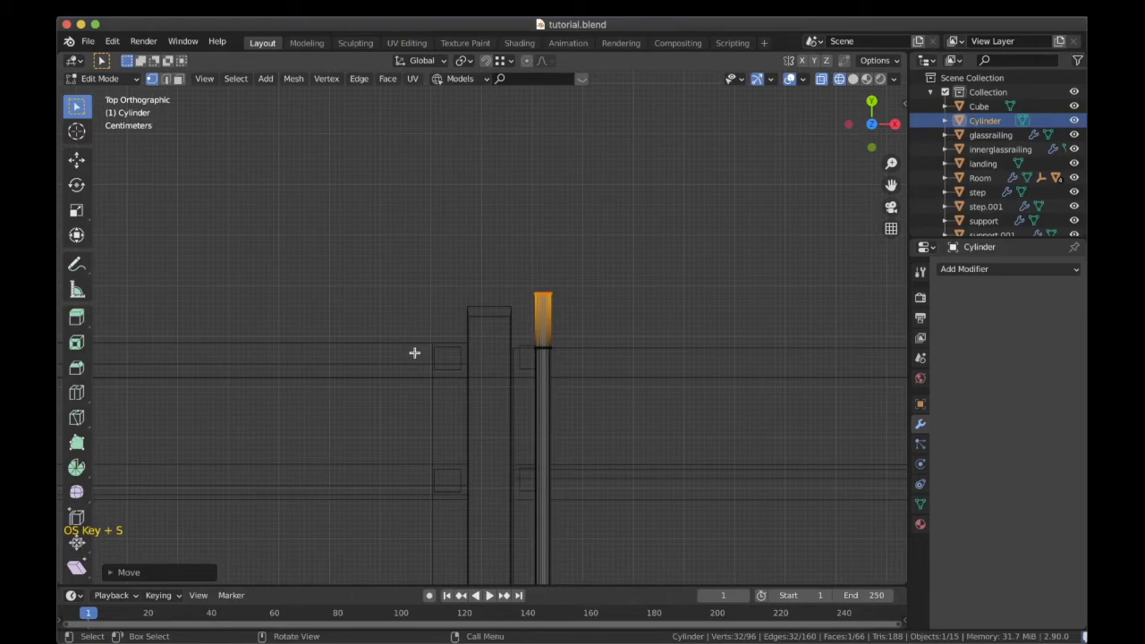
pyautogui.keyDown('shift'); pyautogui.moveTo(415, 352); pyautogui.dragTo(435, 342, button='middle'); pyautogui.keyUp('shift')
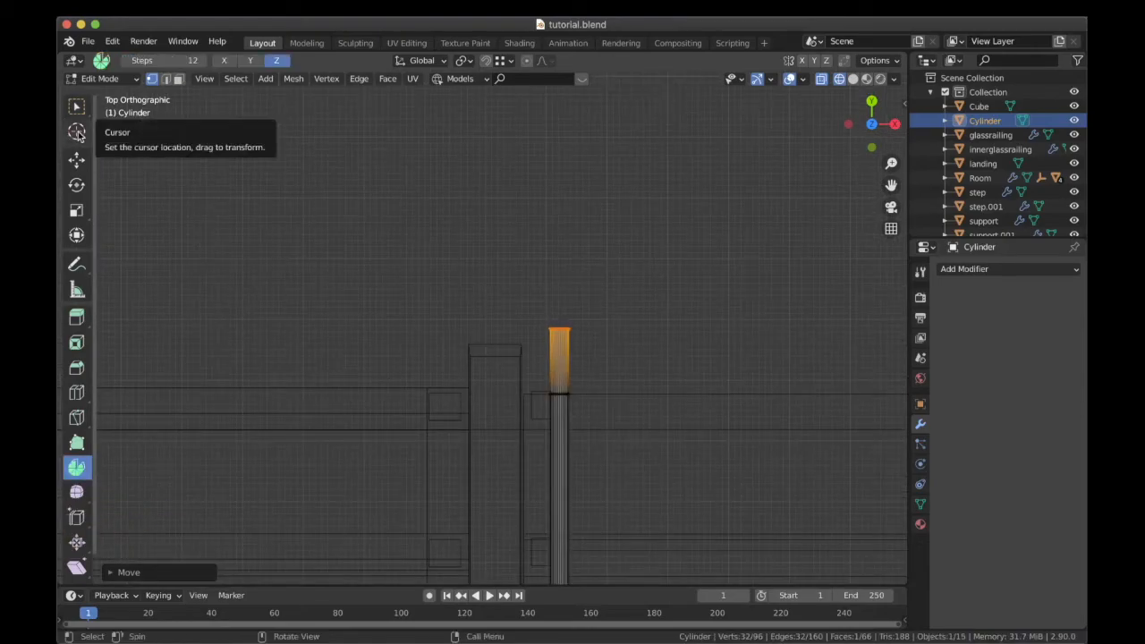
pyautogui.click(77, 132)
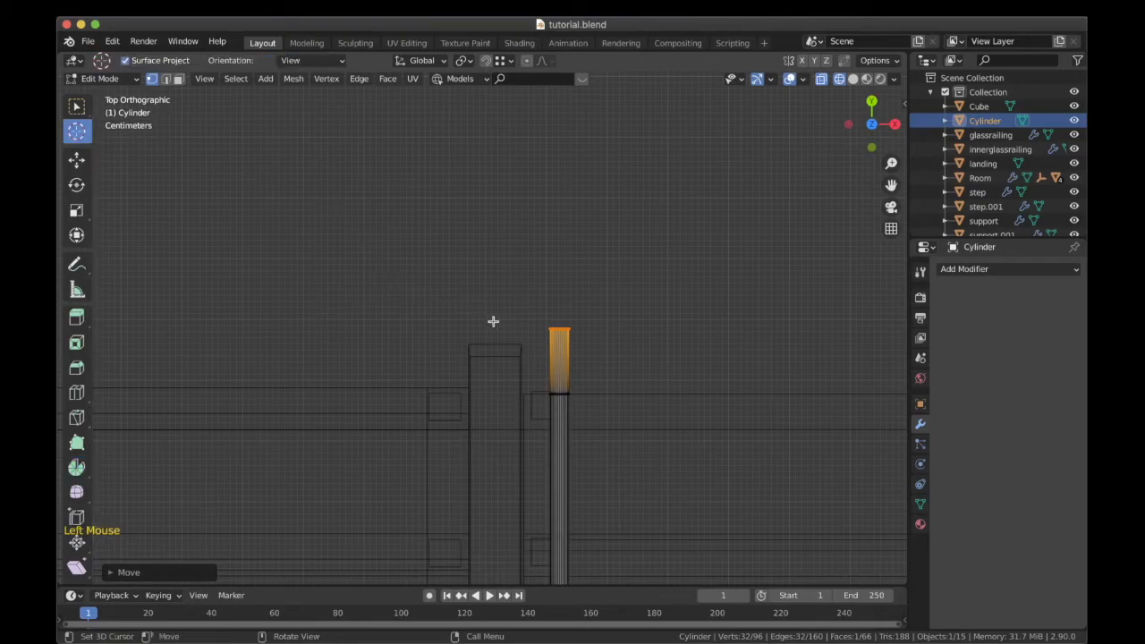
pyautogui.click(523, 331)
pyautogui.click(77, 466)
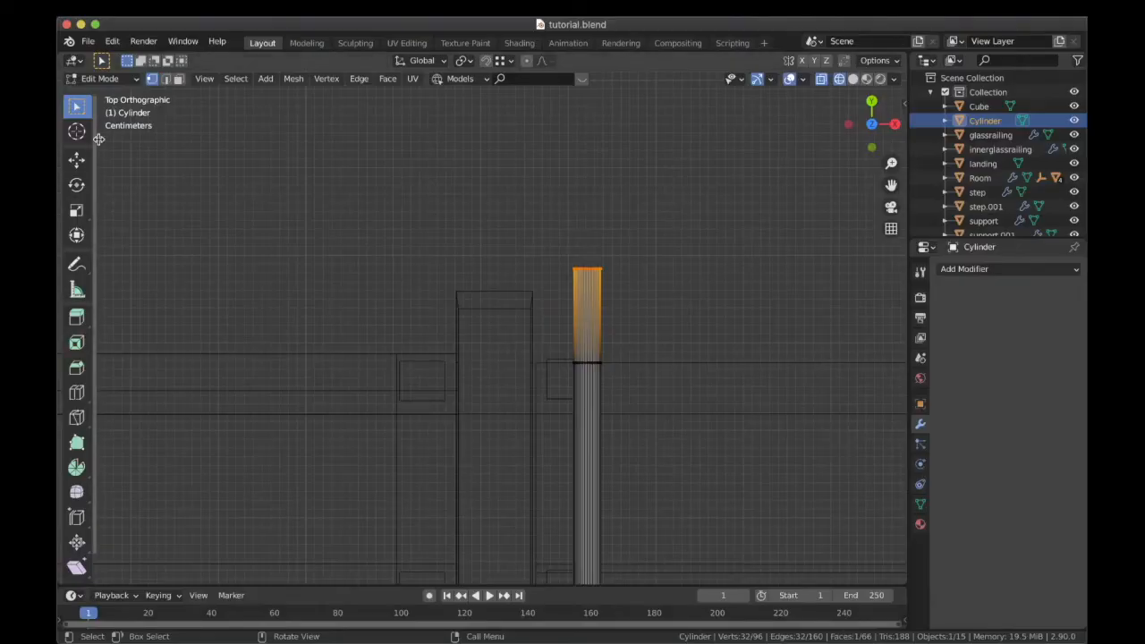
# Place the 3D cursor beside the handrail's end and spin the end a quarter turn around Z in 12 steps toward the other flight.
pyautogui.click(76, 132)
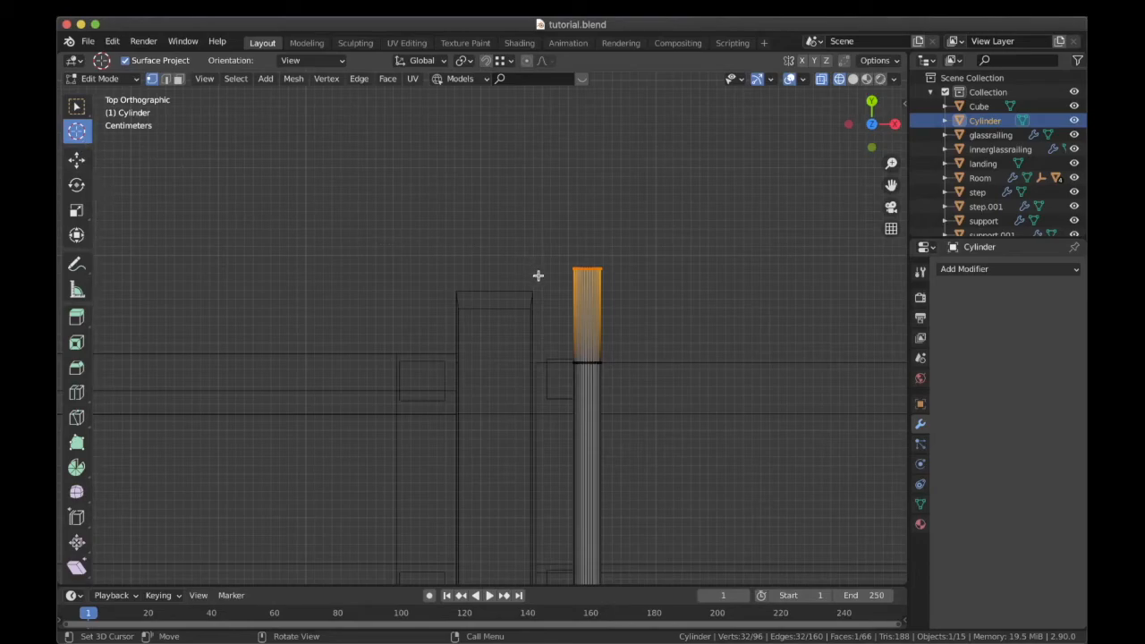
pyautogui.click(76, 467)
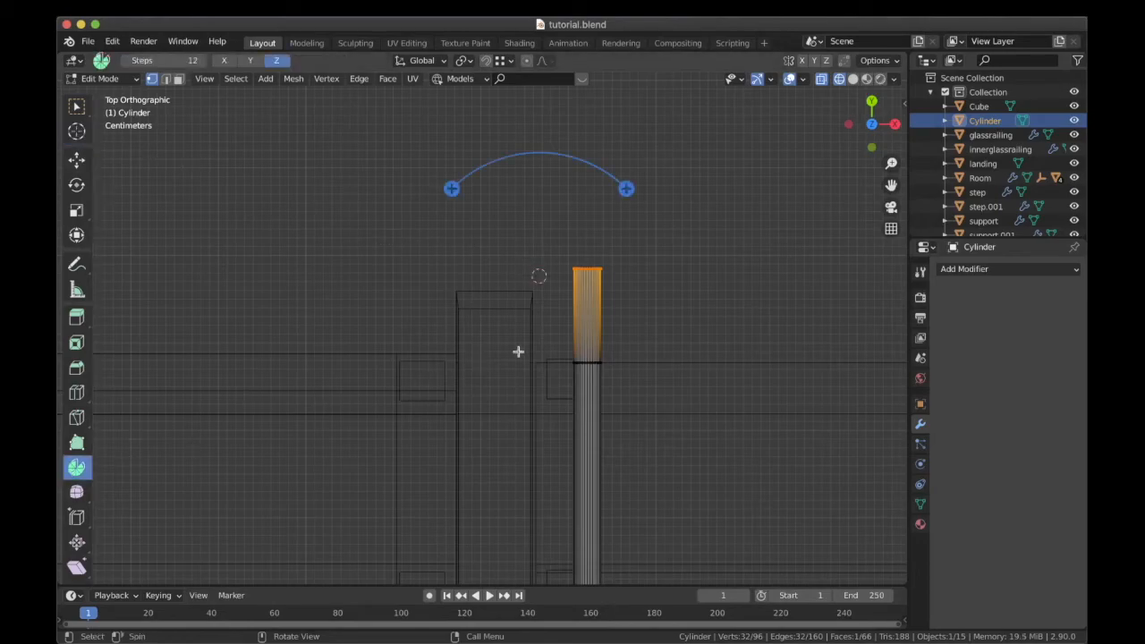
pyautogui.moveTo(452, 190); pyautogui.dragTo(383, 437)
pyautogui.click(88, 109)
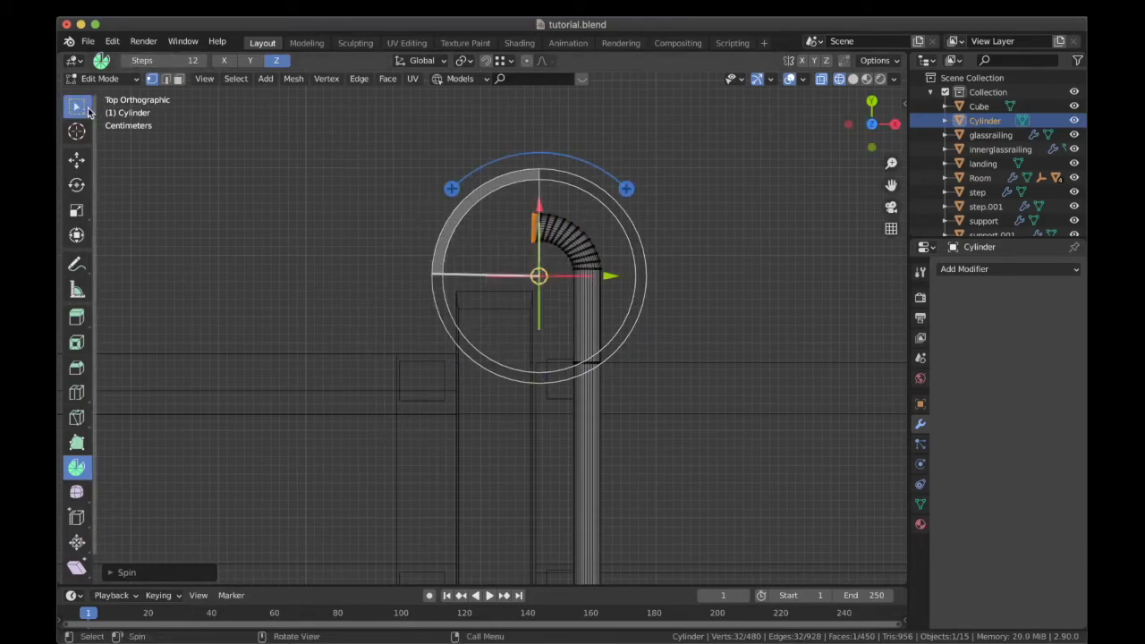
# Extrude the bent handrail's end about 0.042 m straight across the end of the inner railing.
pyautogui.scroll(5, 497, 192)
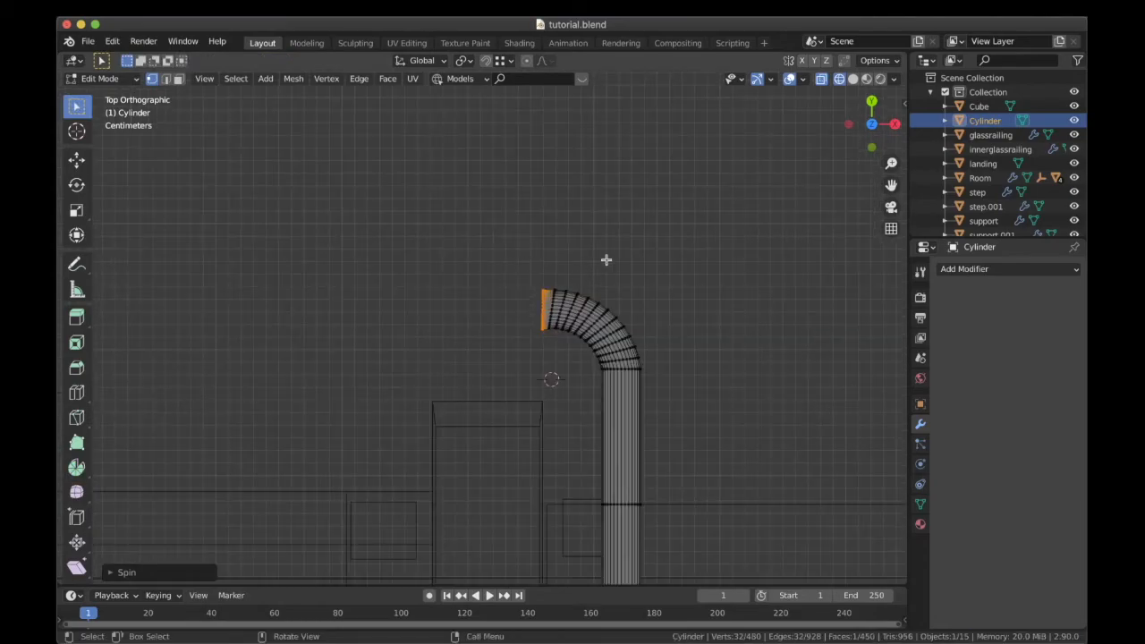
pyautogui.press('e')
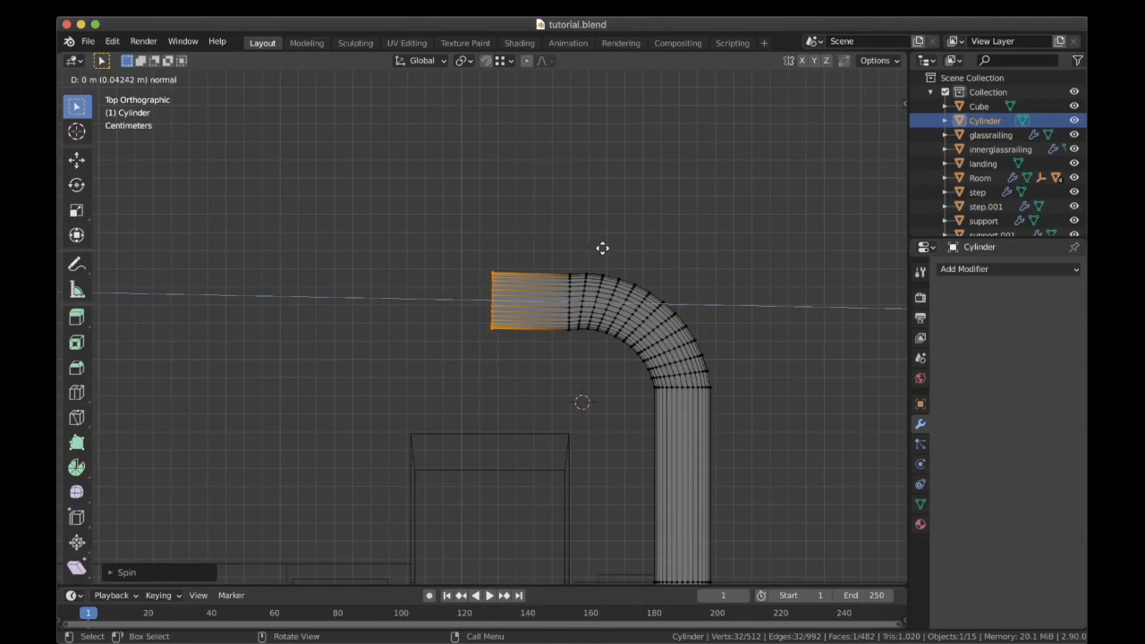
pyautogui.click(602, 248)
pyautogui.scroll(-5, 527, 366)
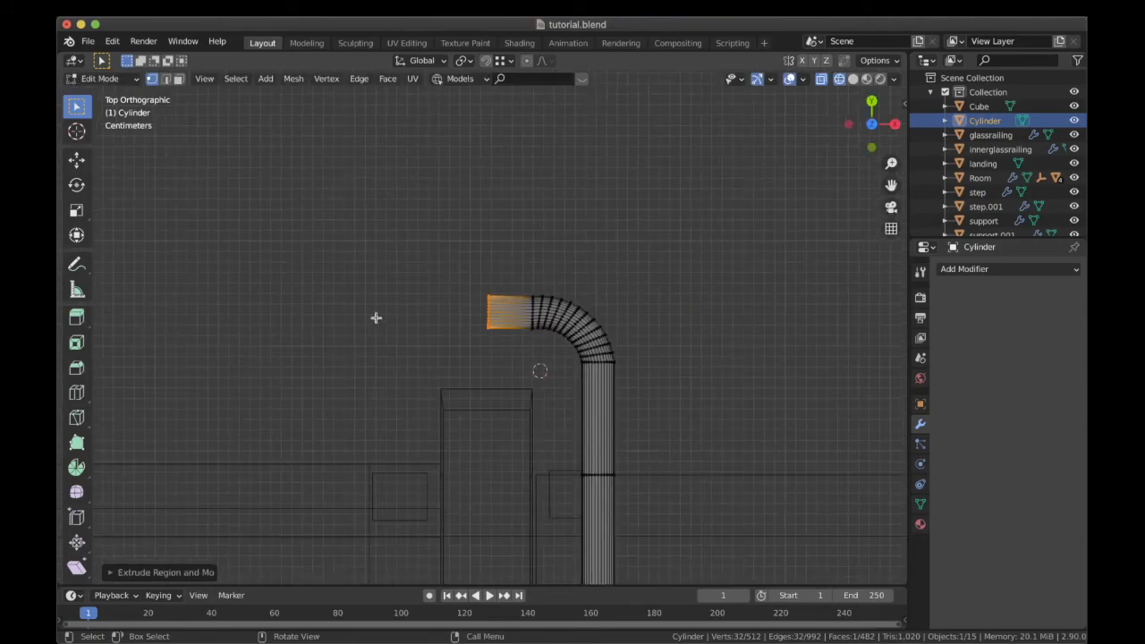
pyautogui.scroll(-3, 386, 497)
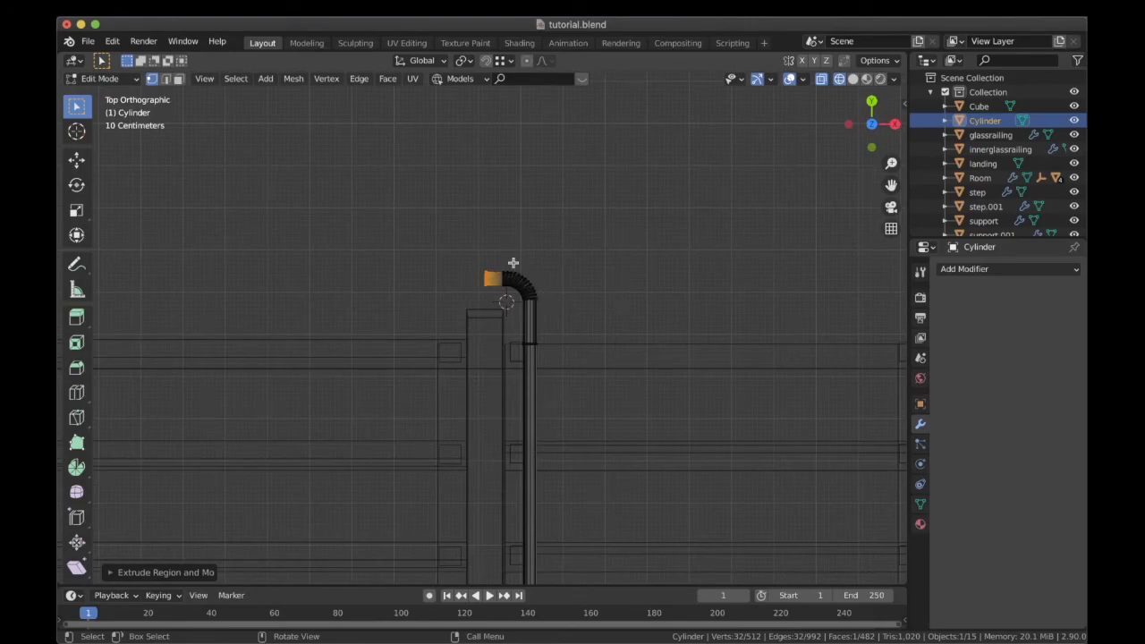
pyautogui.scroll(-3, 455, 342)
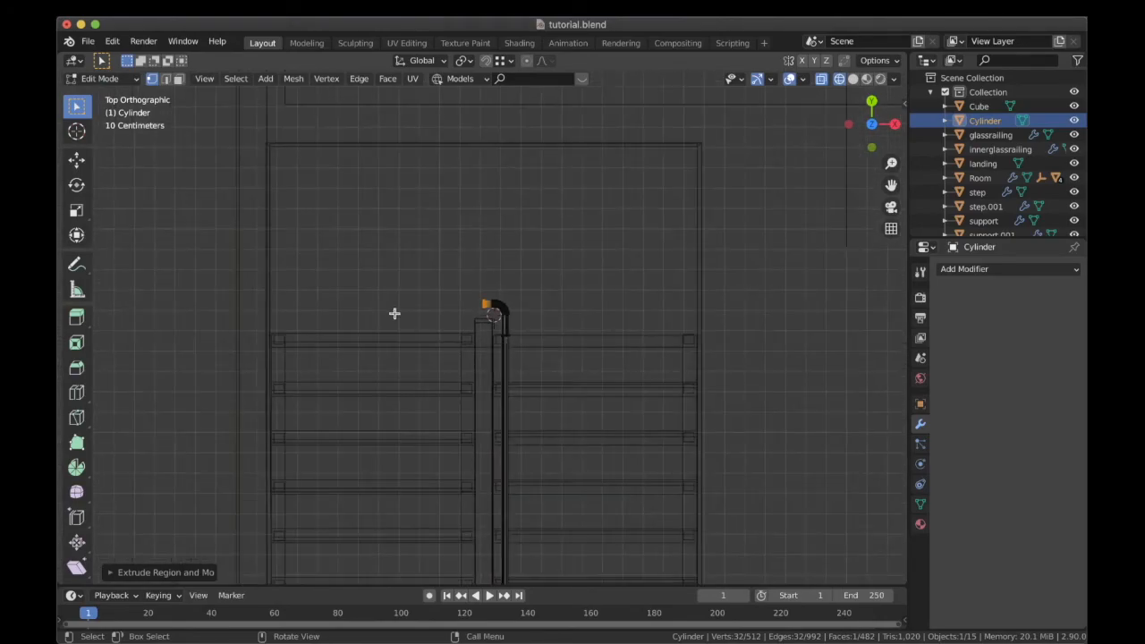
pyautogui.scroll(3, 472, 324)
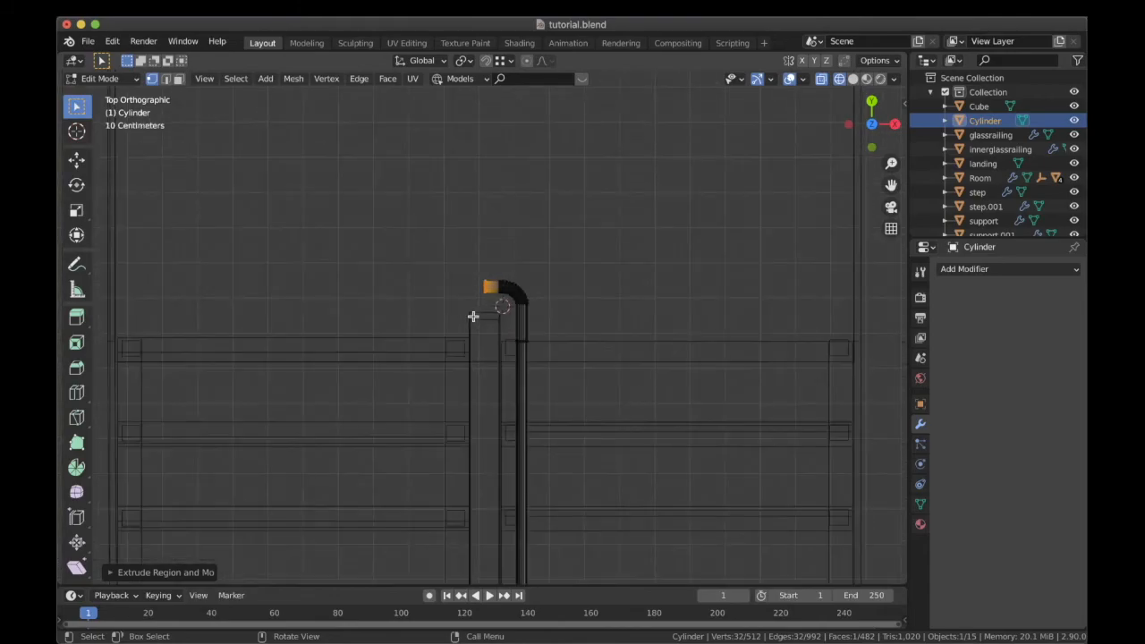
# Leave Edit Mode and, in the top view with solid shading, duplicate the handrail onto the upper flight's side of the inner railing.
pyautogui.press('Tab')
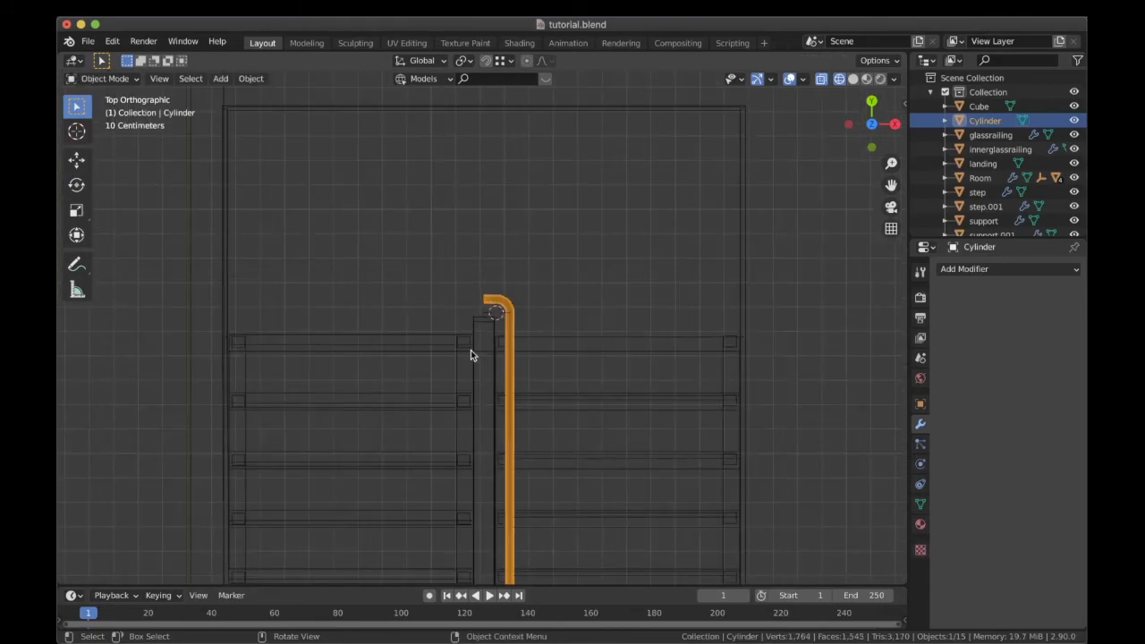
pyautogui.scroll(-4, 470, 349)
pyautogui.moveTo(471, 350); pyautogui.dragTo(312, 287, button='middle')
pyautogui.press('z')
pyautogui.click(567, 294)
pyautogui.moveTo(476, 353); pyautogui.dragTo(429, 376, button='middle')
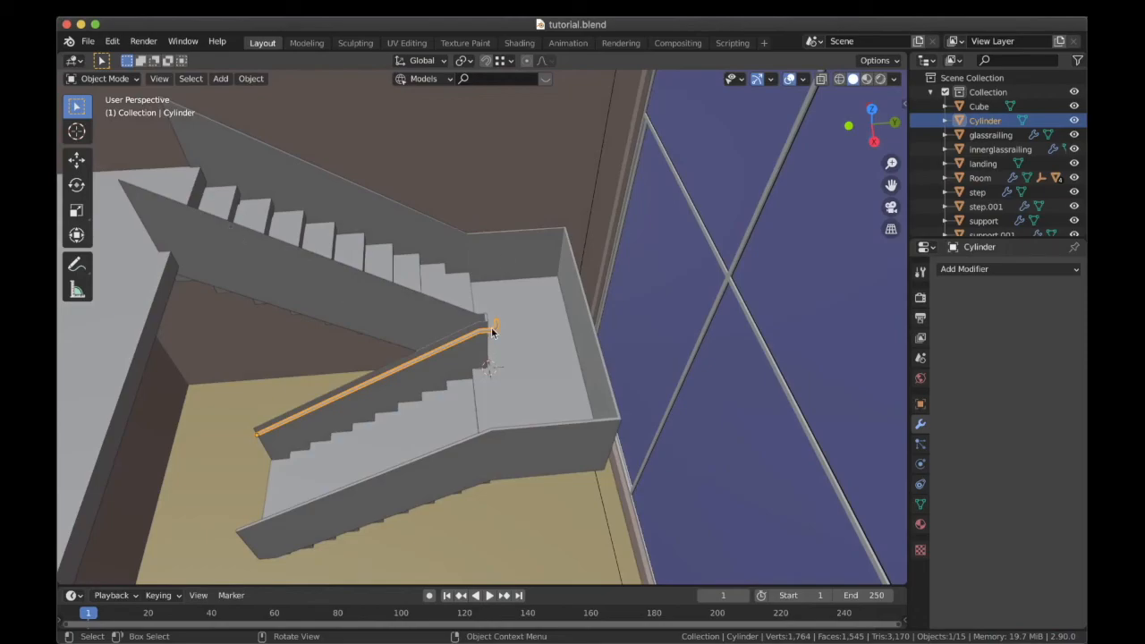
pyautogui.press('KP_7')
pyautogui.scroll(2, 520, 310)
pyautogui.hotkey('shift', 'd')
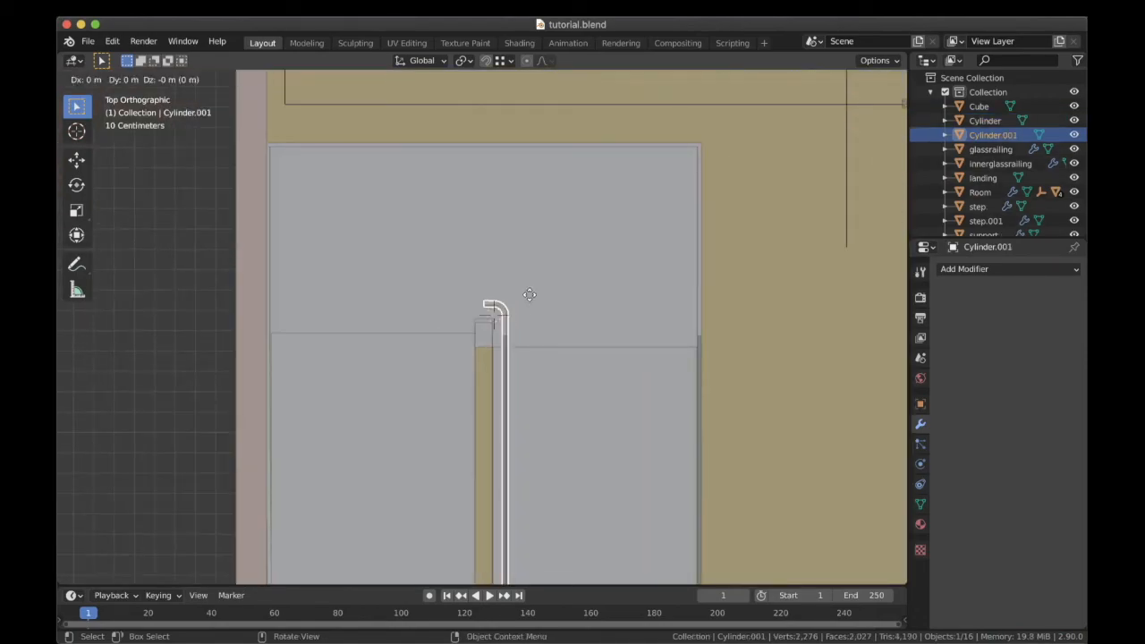
pyautogui.click(485, 290)
pyautogui.press('r')
pyautogui.press('x')
pyautogui.rightClick(519, 335)
# Rotate the duplicated handrail 180 degrees around the Y axis so that its bend faces the original handrail.
pyautogui.press('r')
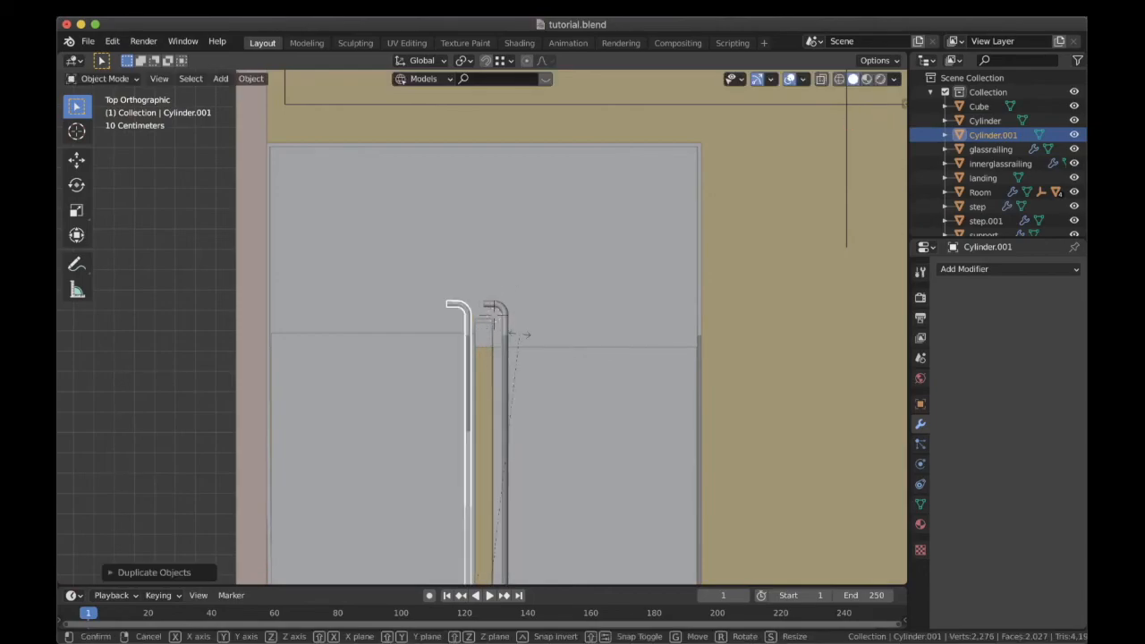
pyautogui.press('y')
pyautogui.write('180')
pyautogui.press('Return')
pyautogui.scroll(4, 499, 298)
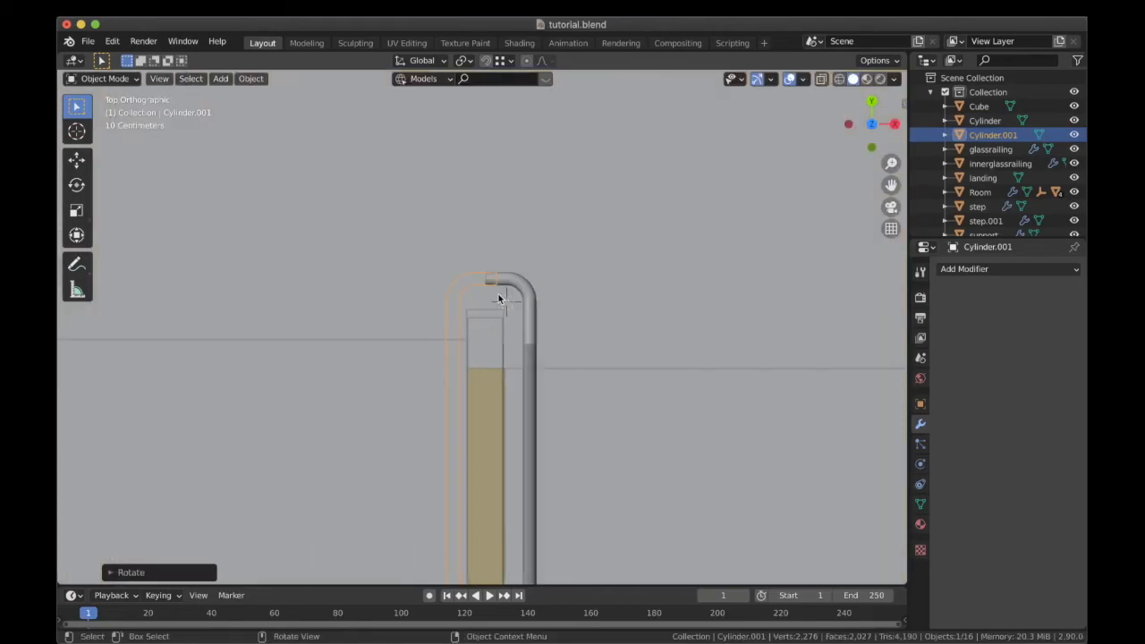
pyautogui.scroll(2, 515, 280)
# In the right view, raise the duplicated handrail along Z until it runs along the upper flight's inner railing.
pyautogui.press('KP_3')
pyautogui.scroll(-5, 515, 288)
pyautogui.scroll(-5, 492, 331)
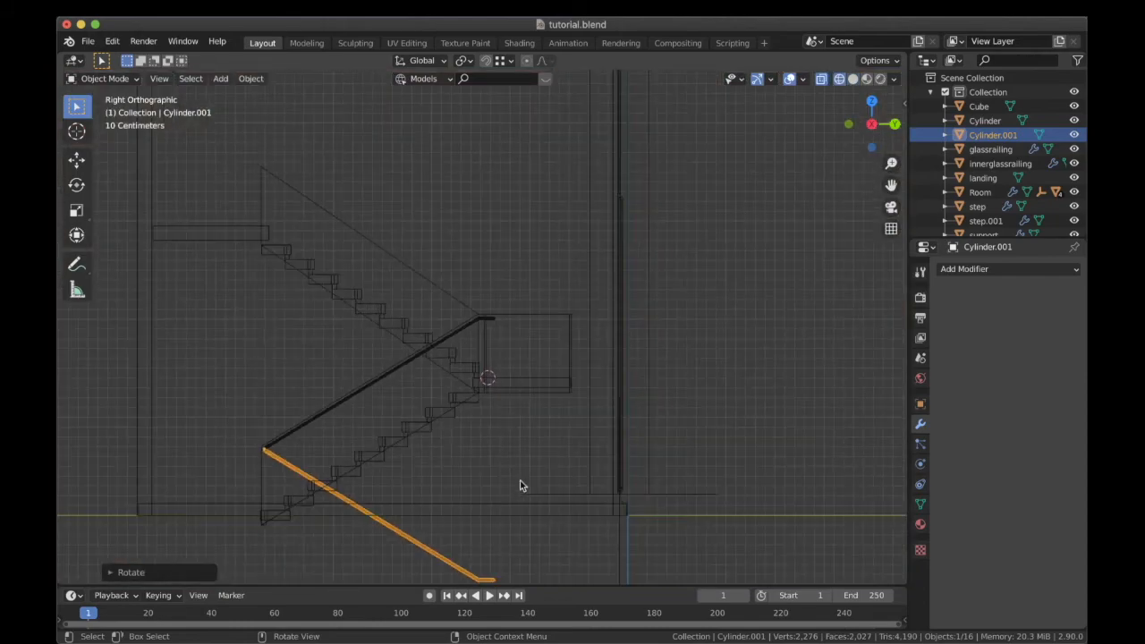
pyautogui.press('g')
pyautogui.press('z')
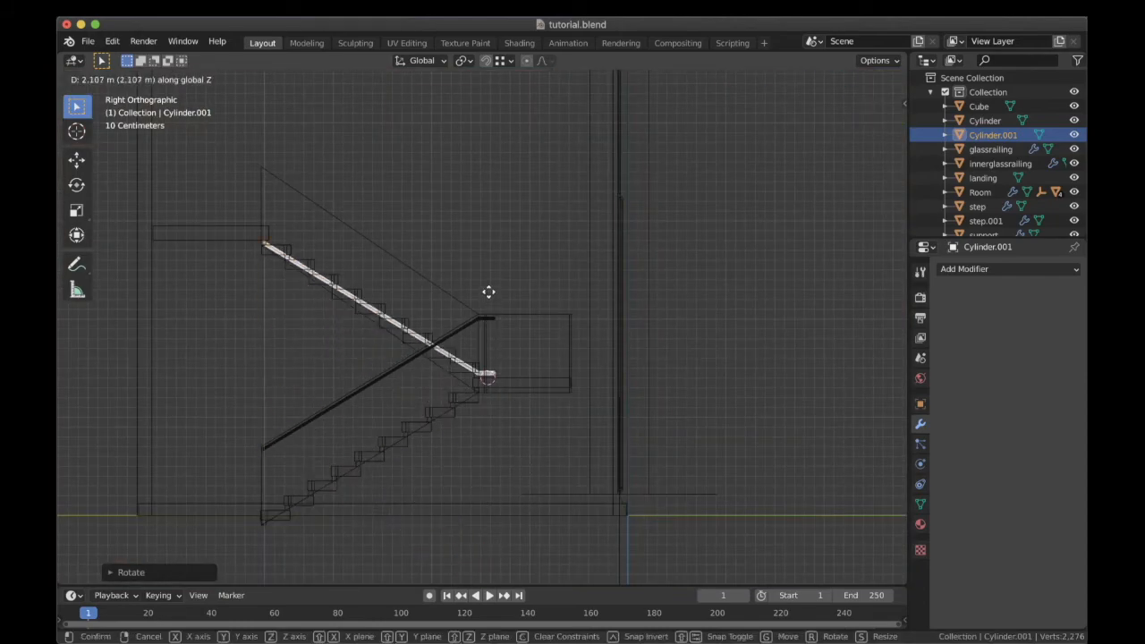
pyautogui.click(474, 253)
# Rotate the upper handrail about 3 degrees to match the railing's slope and move its lower end back to the original handrail's end.
pyautogui.scroll(3, 467, 328)
pyautogui.keyDown('shift'); pyautogui.moveTo(480, 331); pyautogui.dragTo(660, 474, button='middle'); pyautogui.keyUp('shift')
pyautogui.scroll(-2, 616, 391)
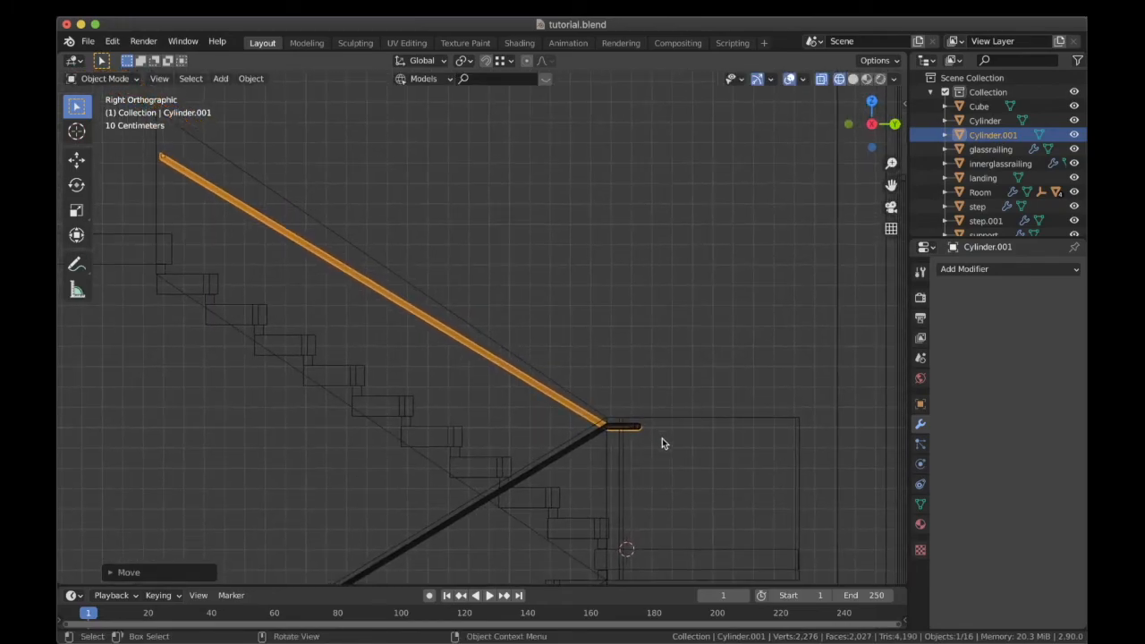
pyautogui.press('r')
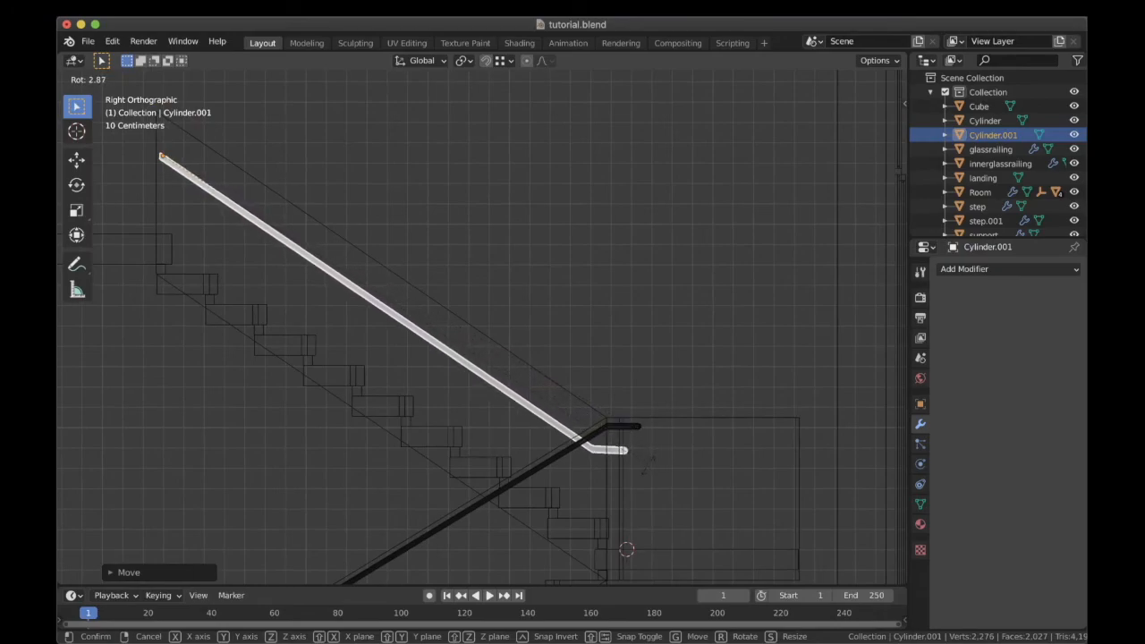
pyautogui.click(651, 465)
pyautogui.press('g')
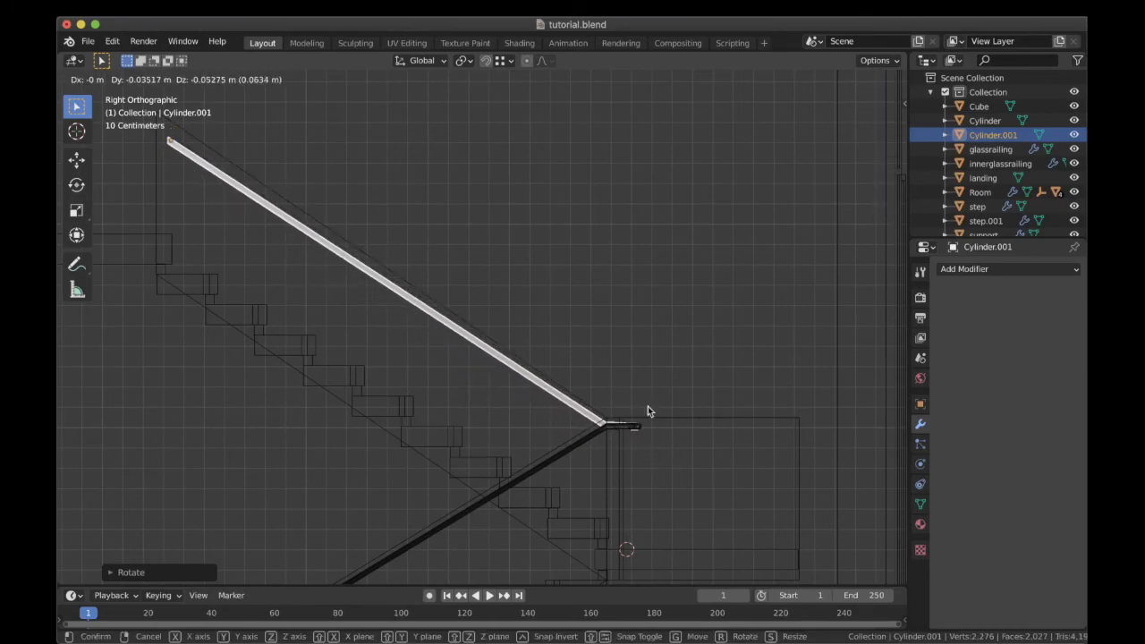
pyautogui.click(647, 407)
# In the top view, shift the upper handrail along Y and X so that its bent end lines up with the lower handrail's end.
pyautogui.press('KP_7')
pyautogui.press('g')
pyautogui.press('y')
pyautogui.click(691, 493)
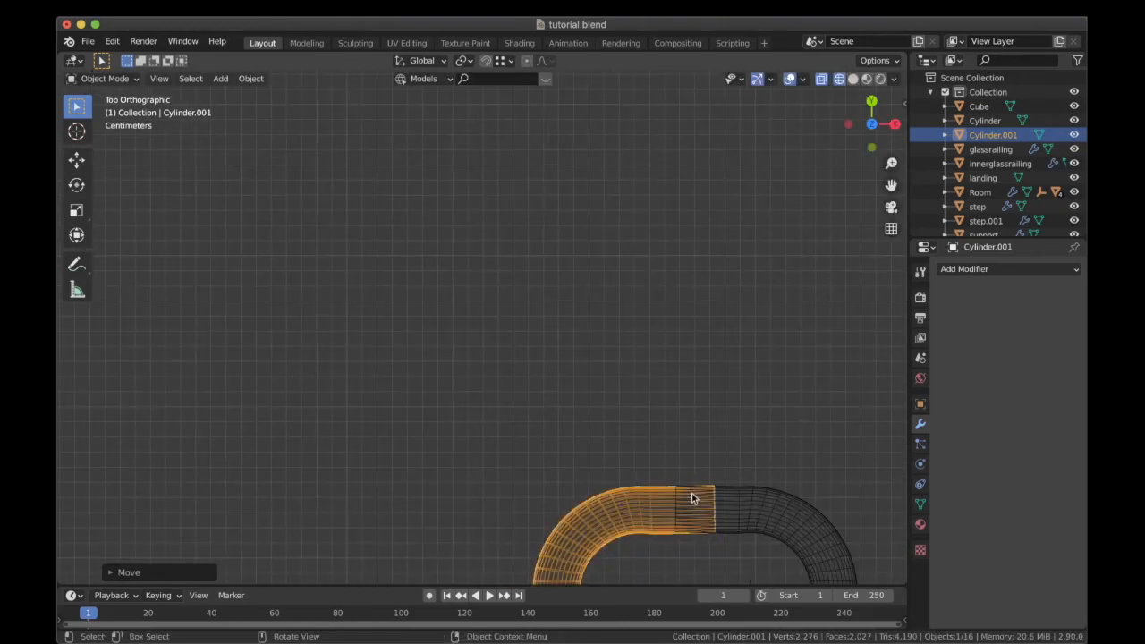
pyautogui.scroll(-5, 644, 430)
pyautogui.press('g')
pyautogui.press('x')
pyautogui.click(637, 430)
# Deselect everything and save the file with both handrails in place.
pyautogui.moveTo(727, 442); pyautogui.dragTo(449, 327, button='middle')
pyautogui.hotkey('alt', 'a')
pyautogui.hotkey('ctrl', 's')
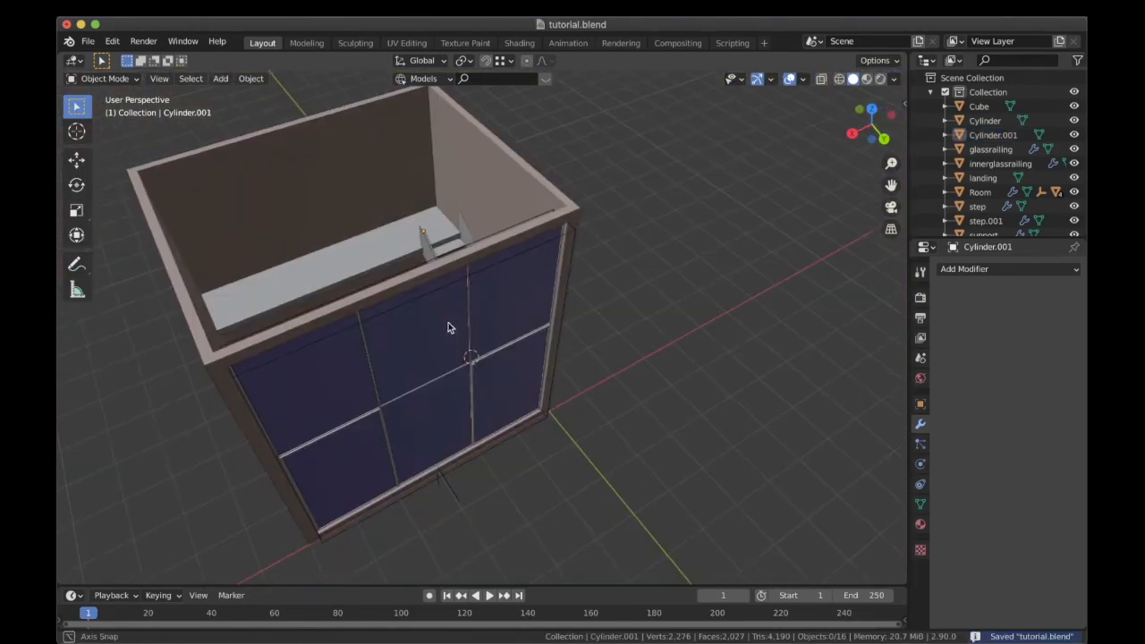
pyautogui.scroll(3, 399, 243)
pyautogui.moveTo(399, 244); pyautogui.dragTo(513, 381, button='middle')
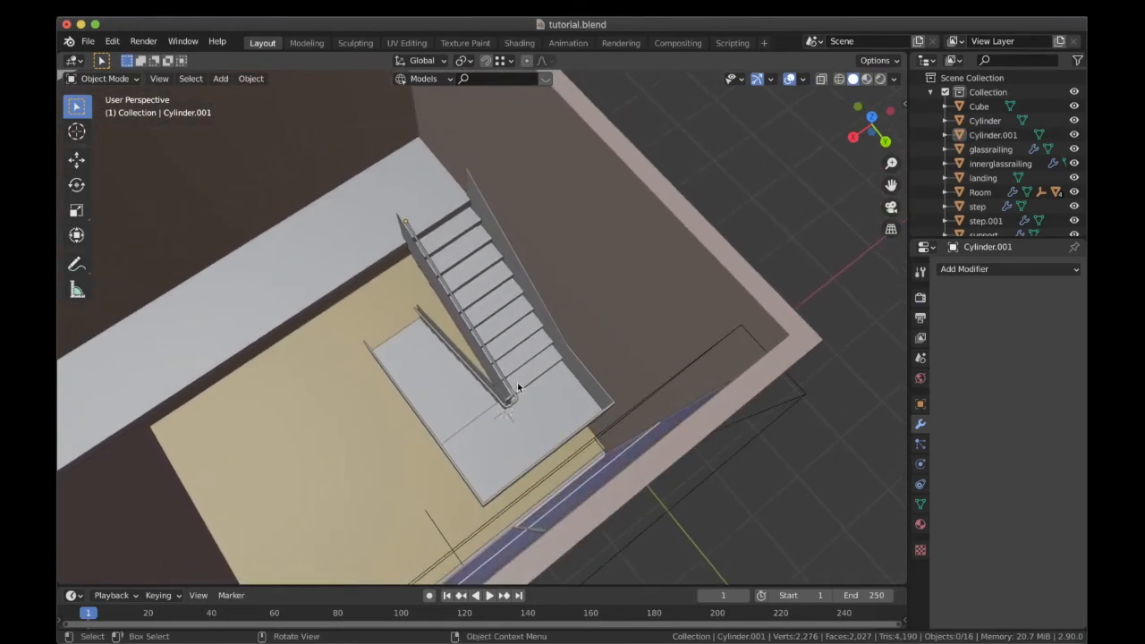
pyautogui.scroll(-2, 520, 392)
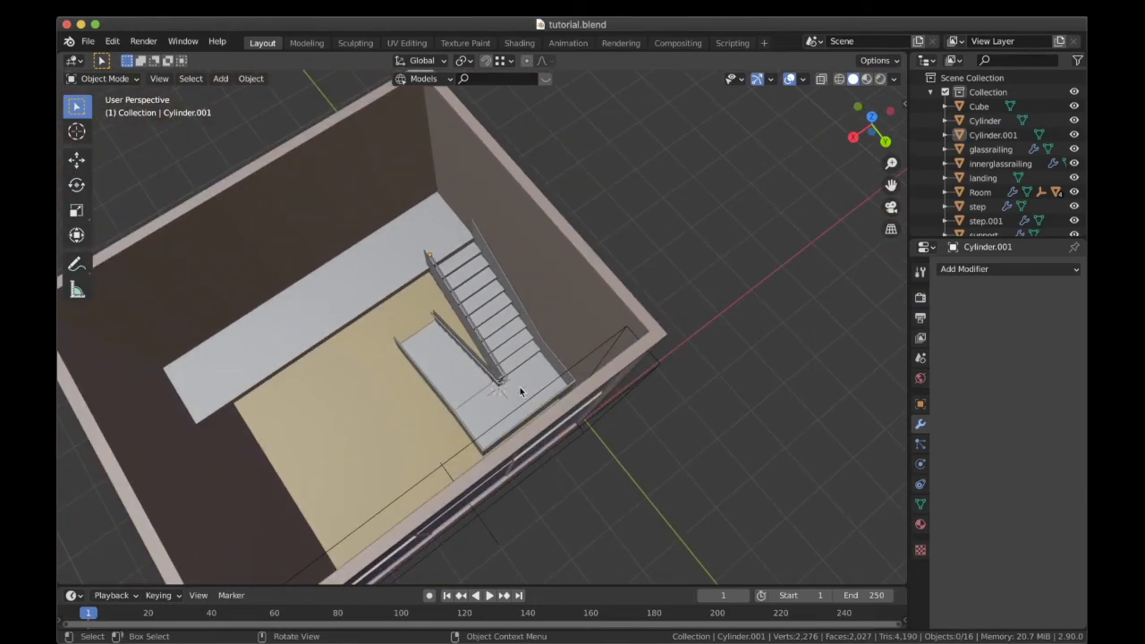
pyautogui.scroll(-3, 519, 390)
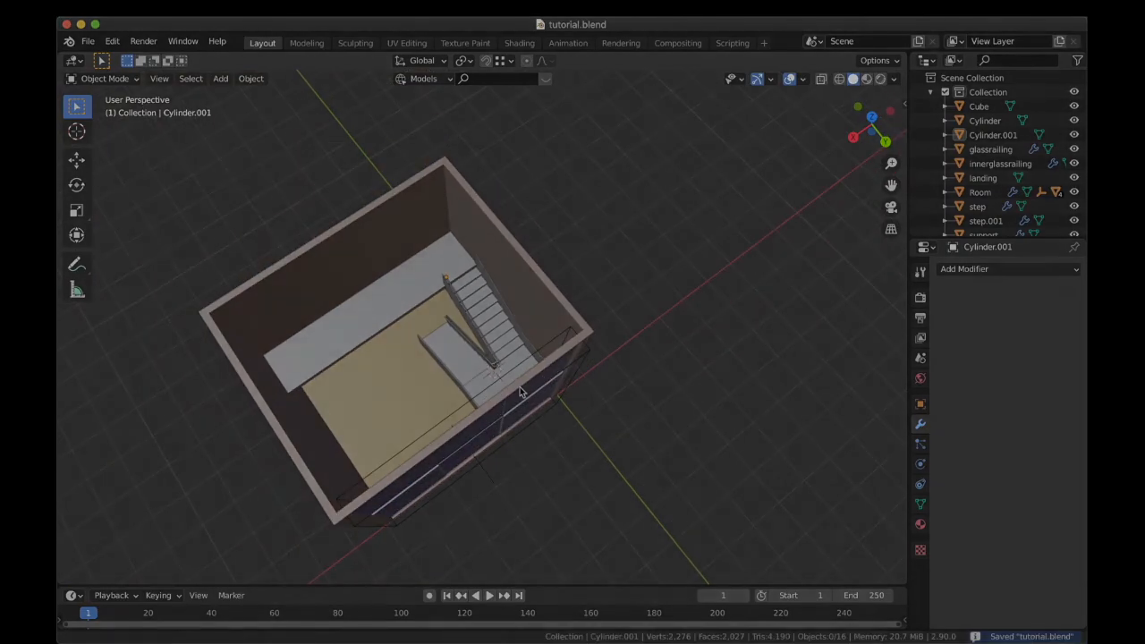